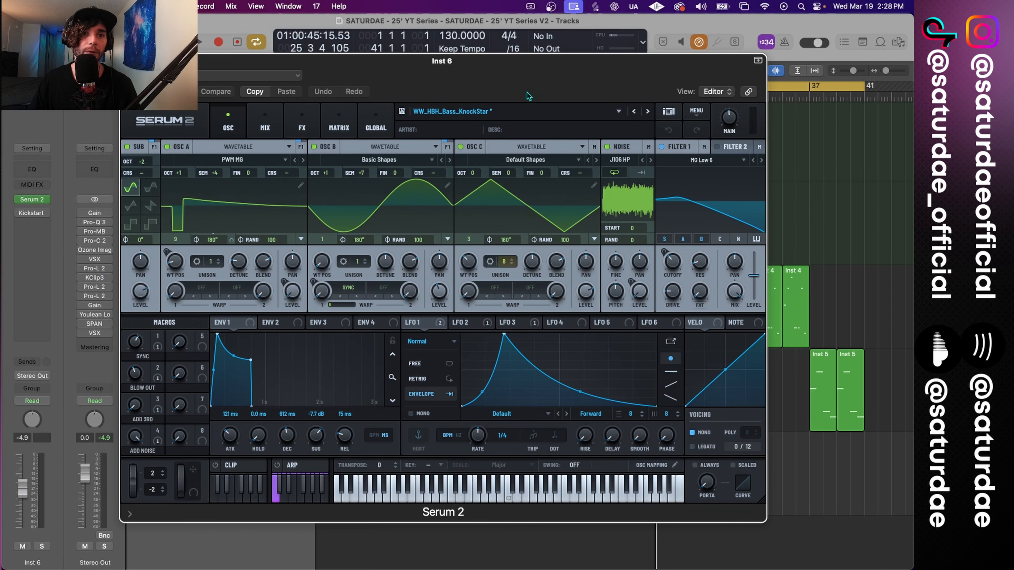
Step: Load the tp_sldnb_bass_mo_reese preset from the S1 Presets Bass (Reese:Heavy) folder on Inst 6 and close the synth window
left_click(616, 112)
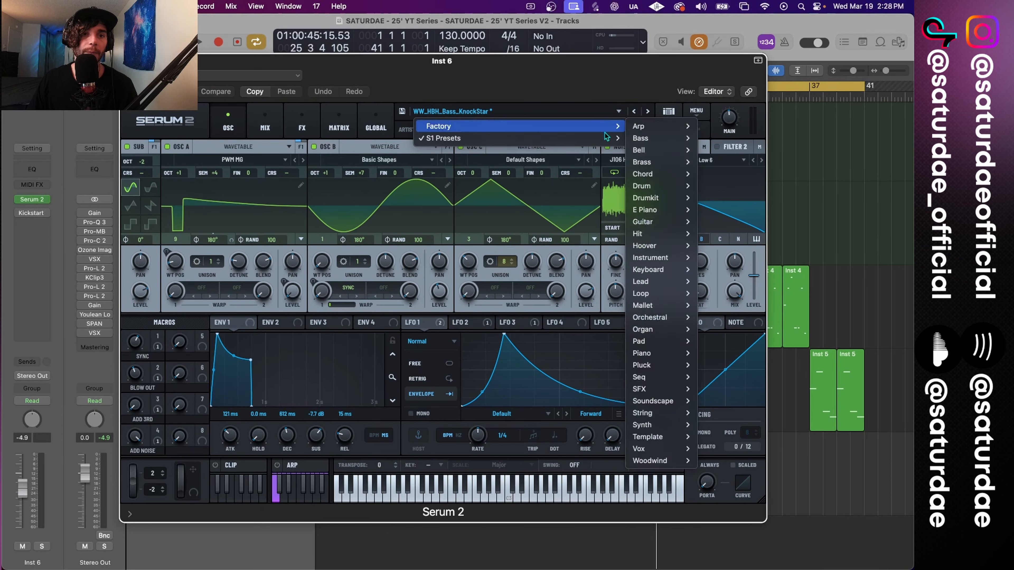
mouse_move(606, 138)
mouse_move(676, 285)
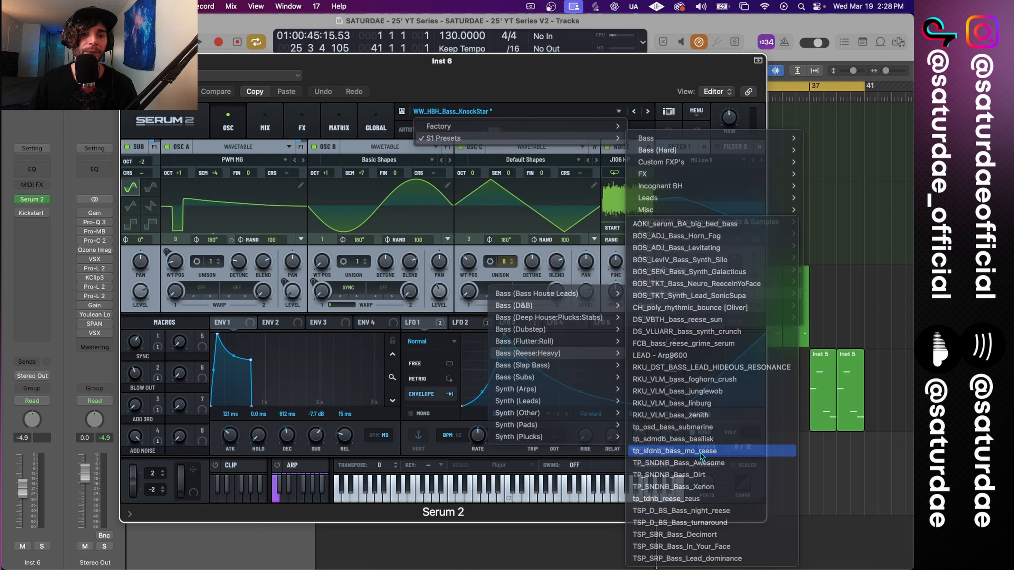
left_click(678, 453)
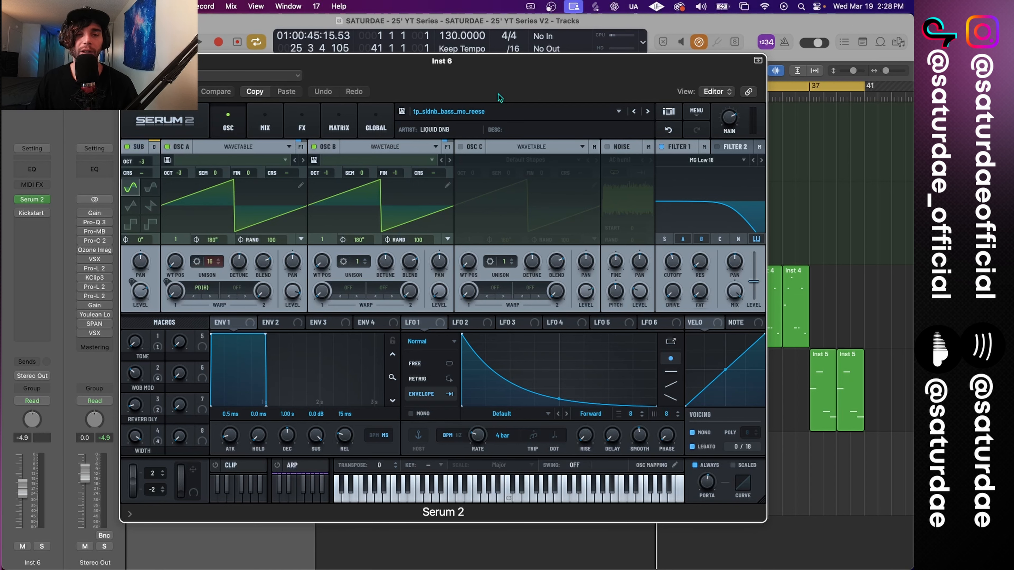
key("super+w")
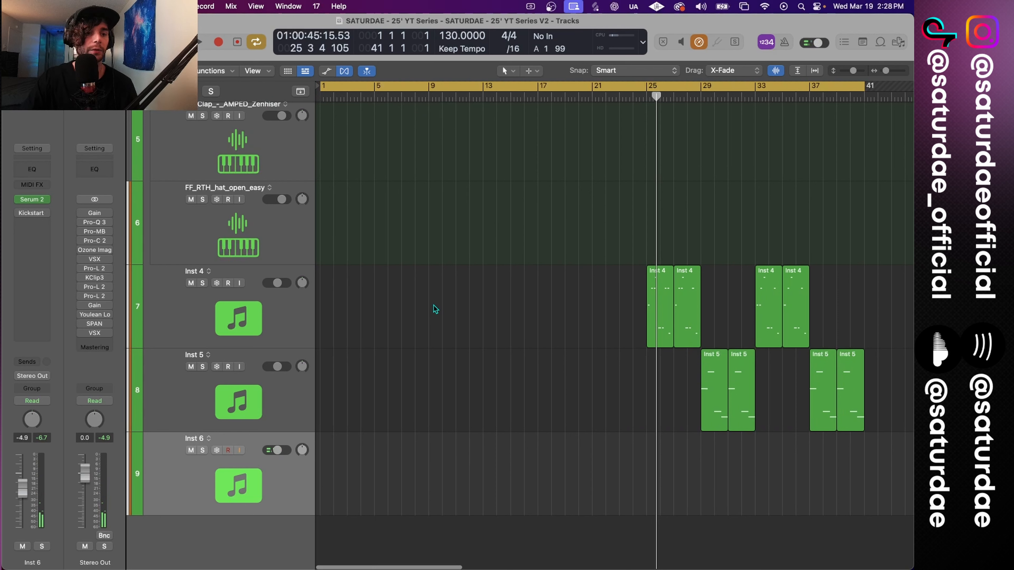
Step: Record a four-note bass line on the Inst 6 track, starting from bar 1
key("Return")
key("r")
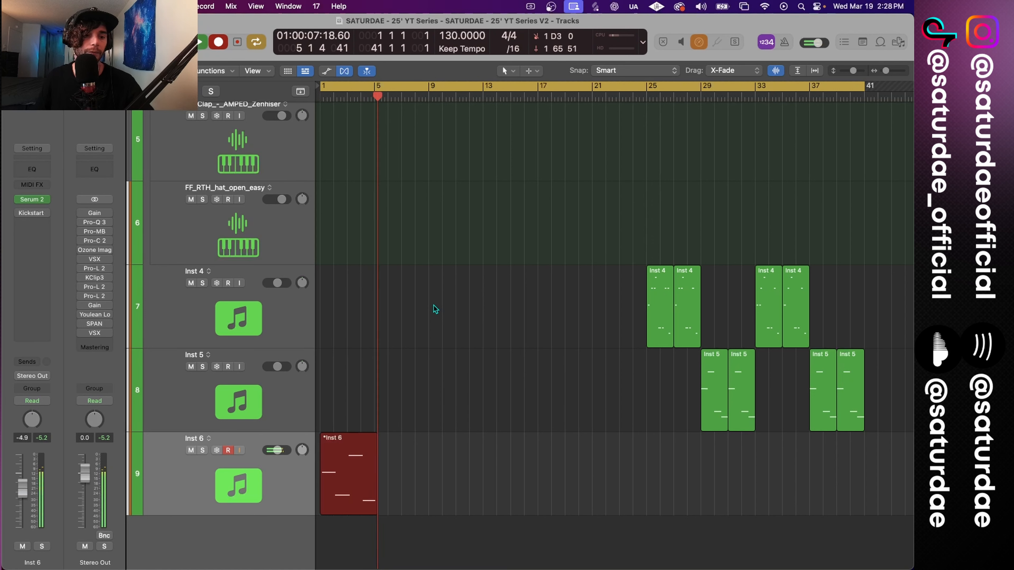
key("space")
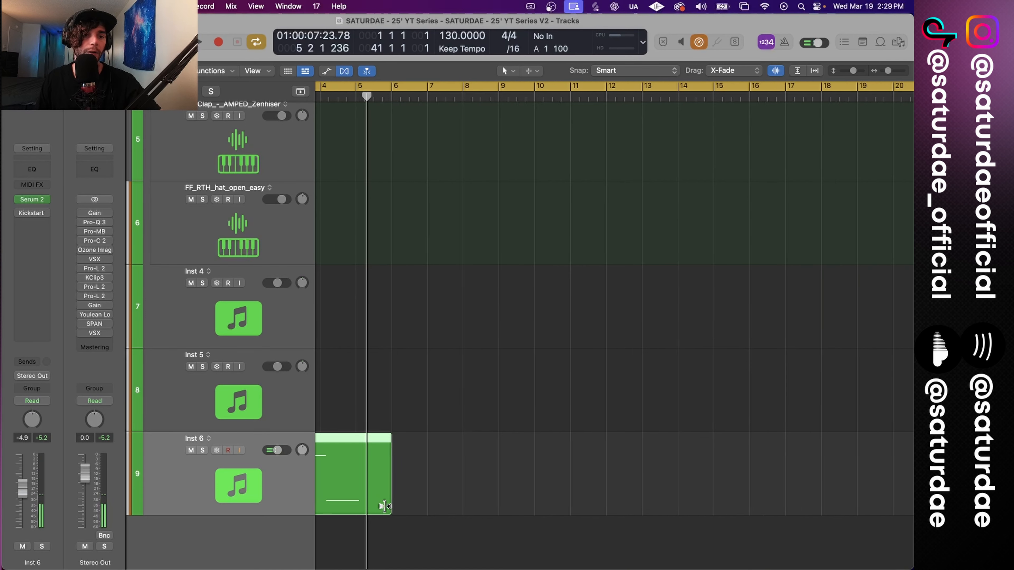
scroll(381, 511, "up", 5)
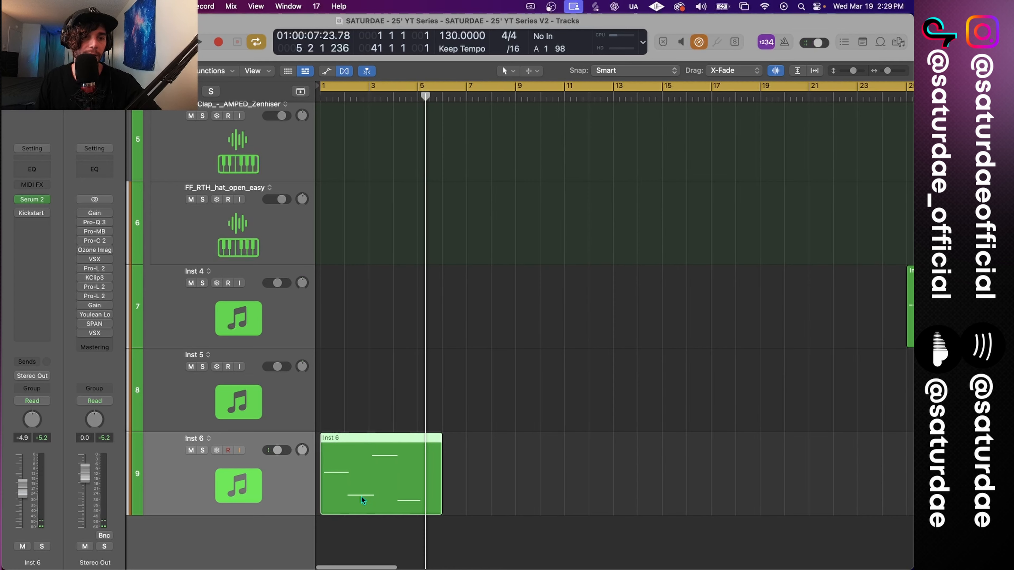
Step: Open the recorded Inst 6 region in the Piano Roll and shift all four notes earlier so the first starts at bar 1
double_click(386, 510)
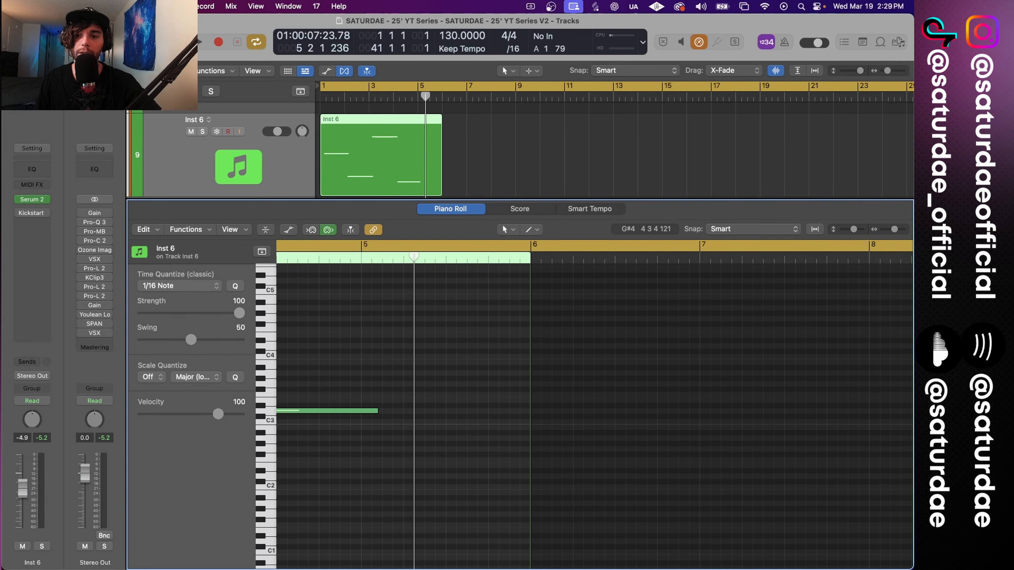
scroll(63, 199, "up", 3)
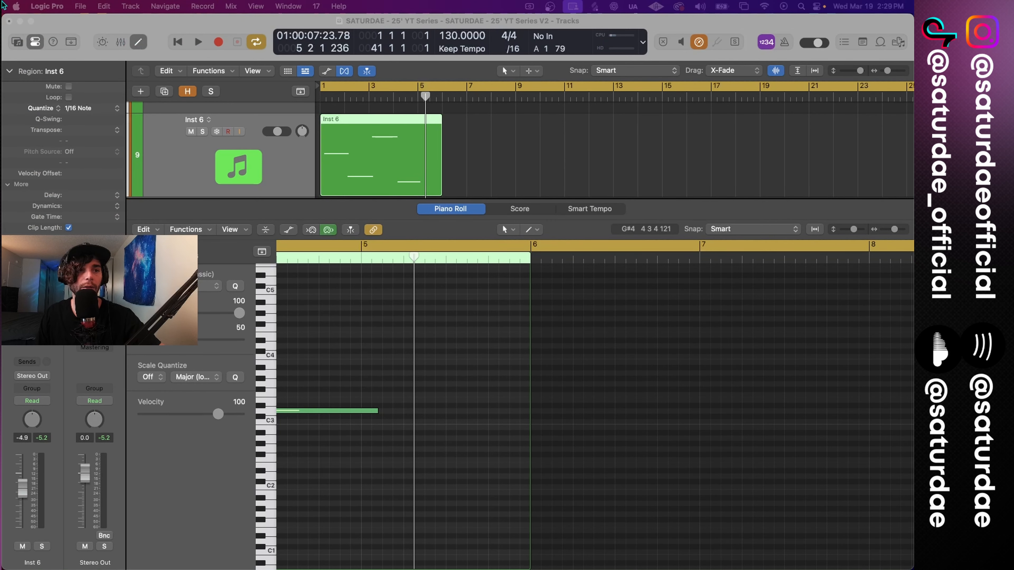
left_click(78, 113)
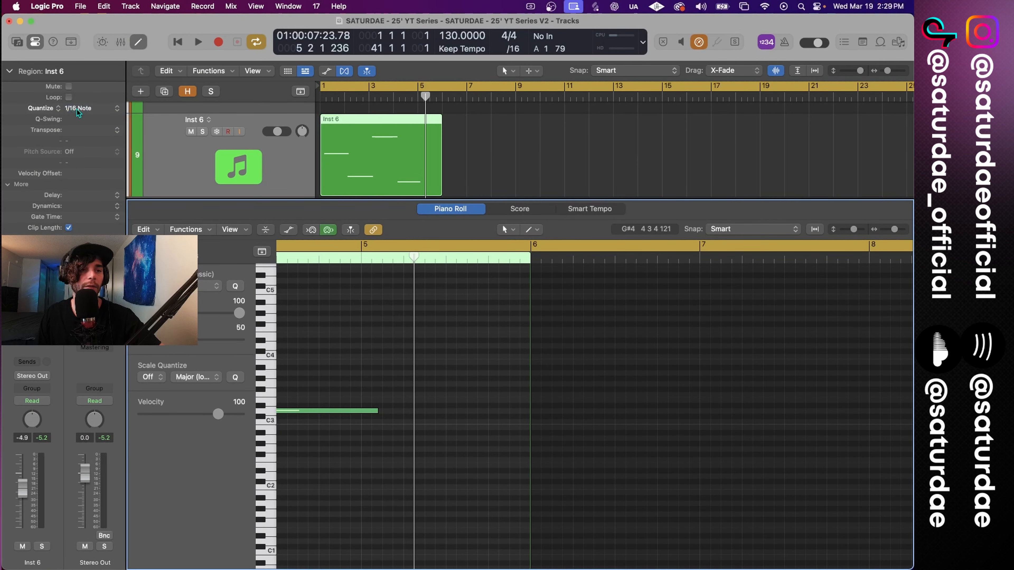
left_click(475, 390, "ctrl+alt")
left_click(385, 355, "ctrl+alt")
left_click(384, 349, "ctrl+alt")
left_click(384, 349, "ctrl+alt")
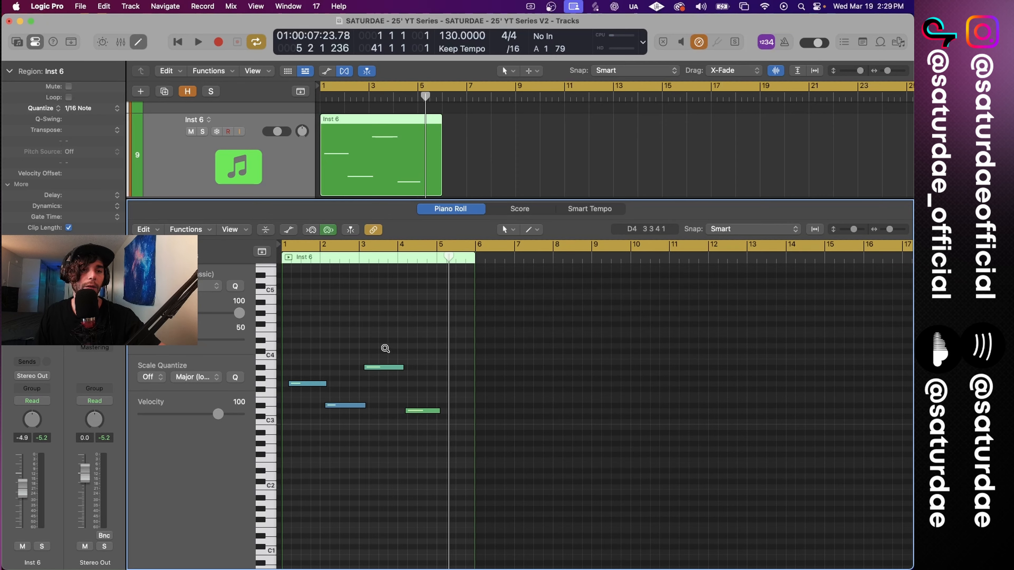
left_click_drag(316, 341, 494, 498)
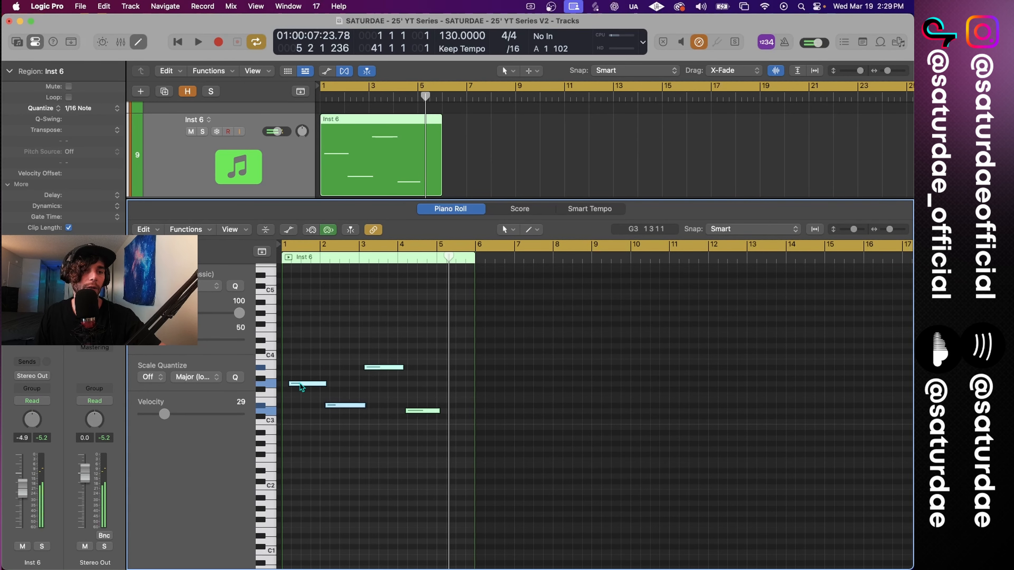
left_click_drag(302, 381, 291, 382)
Step: Fit each of the four notes to exactly one bar without overlaps and shorten the Inst 6 region to four bars
left_click(299, 383, "ctrl+alt")
left_click(299, 383, "ctrl+alt")
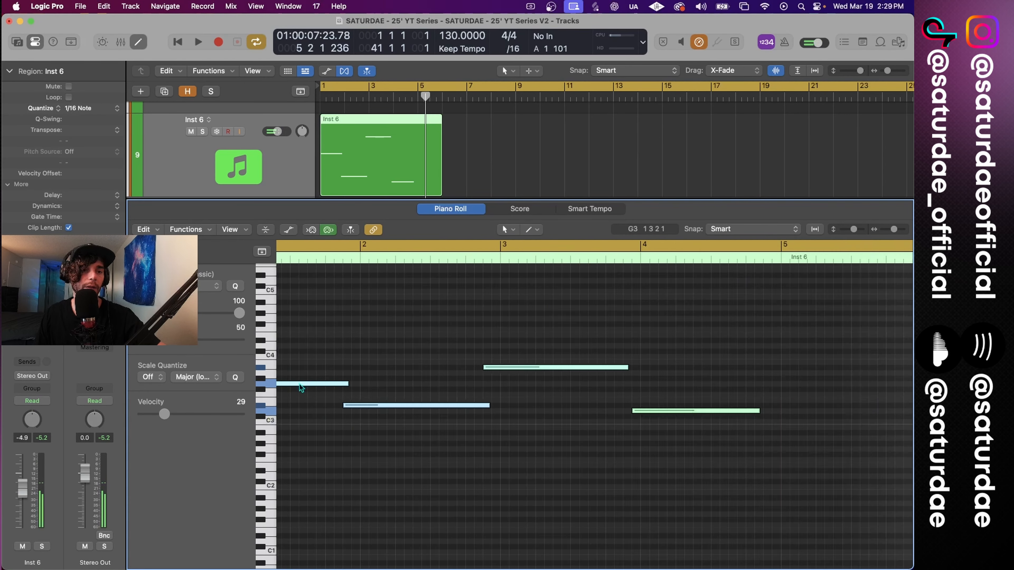
left_click_drag(717, 384, 725, 385)
scroll(723, 385, "right", 3)
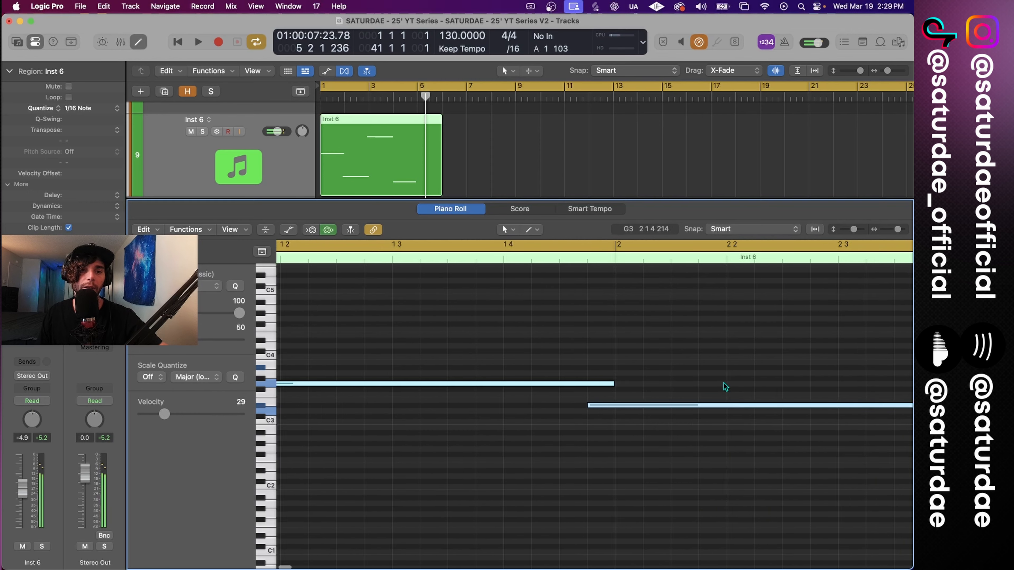
left_click(615, 421)
left_click_drag(579, 404, 607, 405)
key("super+Left")
key("super+Left")
left_click_drag(672, 354, 592, 354)
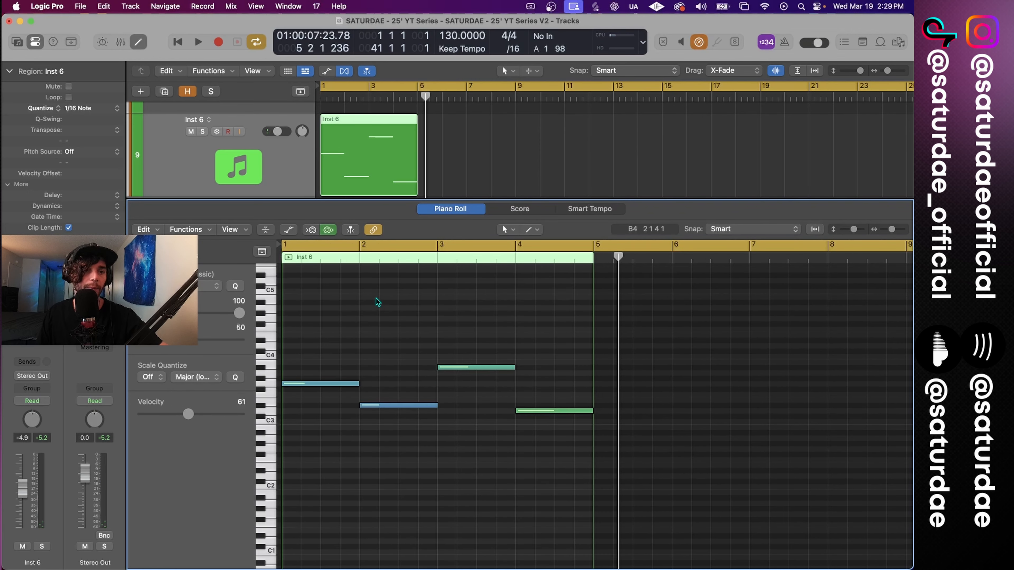
Step: Set all Inst 6 notes to a fixed velocity of 100 with MIDI Transform and close the Piano Roll
key("super+a")
left_click(194, 230)
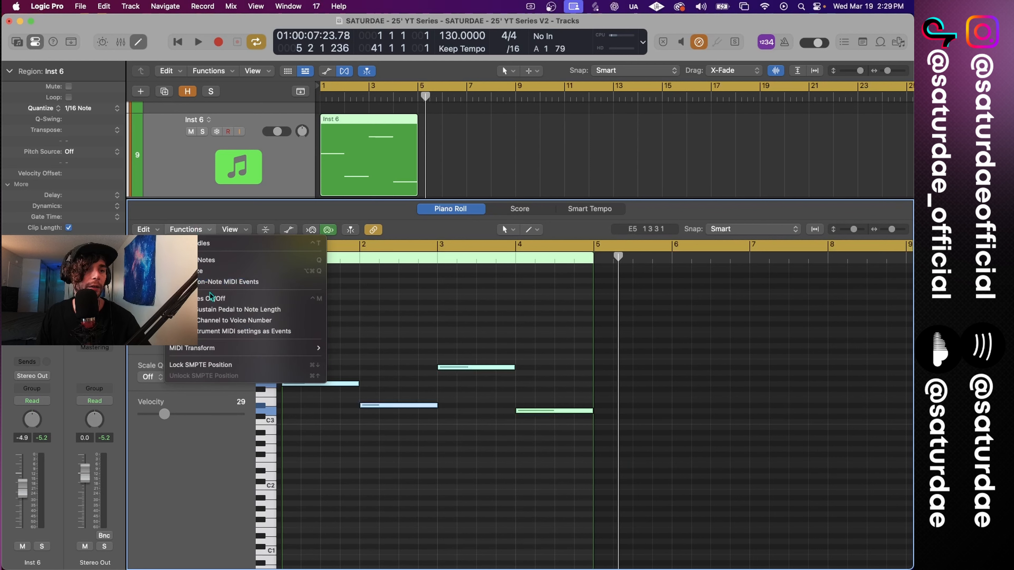
mouse_move(240, 347)
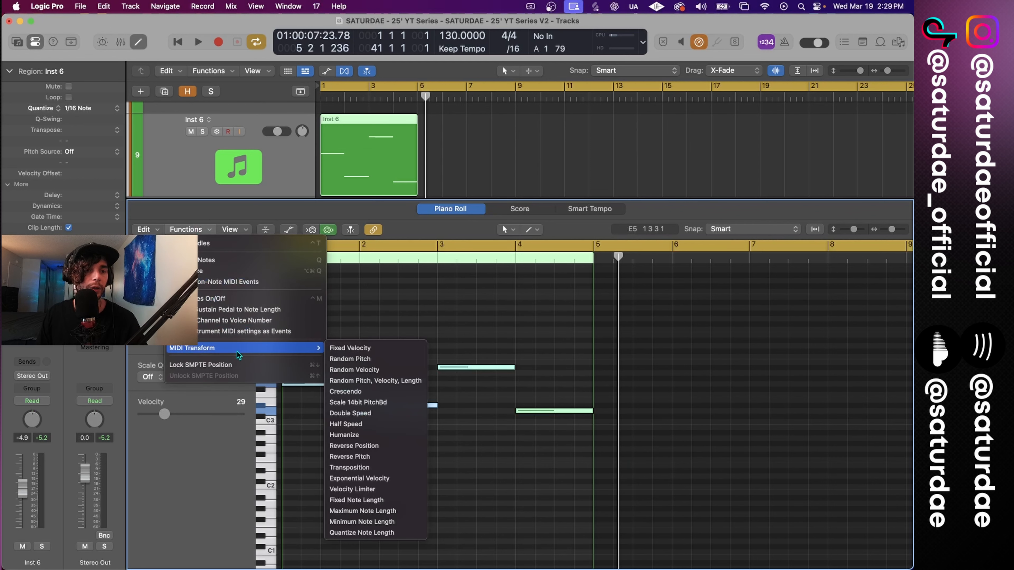
left_click(374, 369)
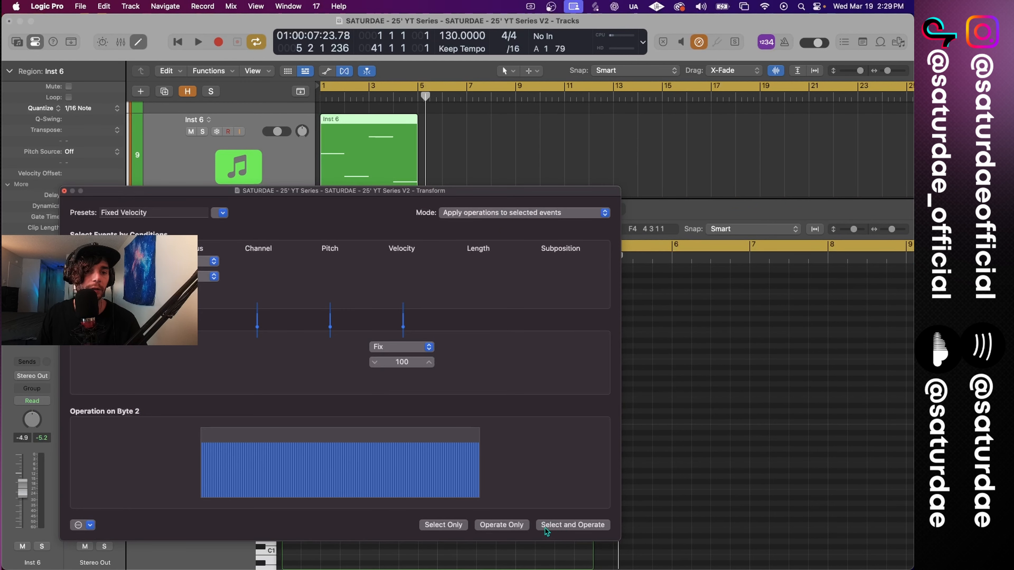
left_click(570, 525)
key("super+w")
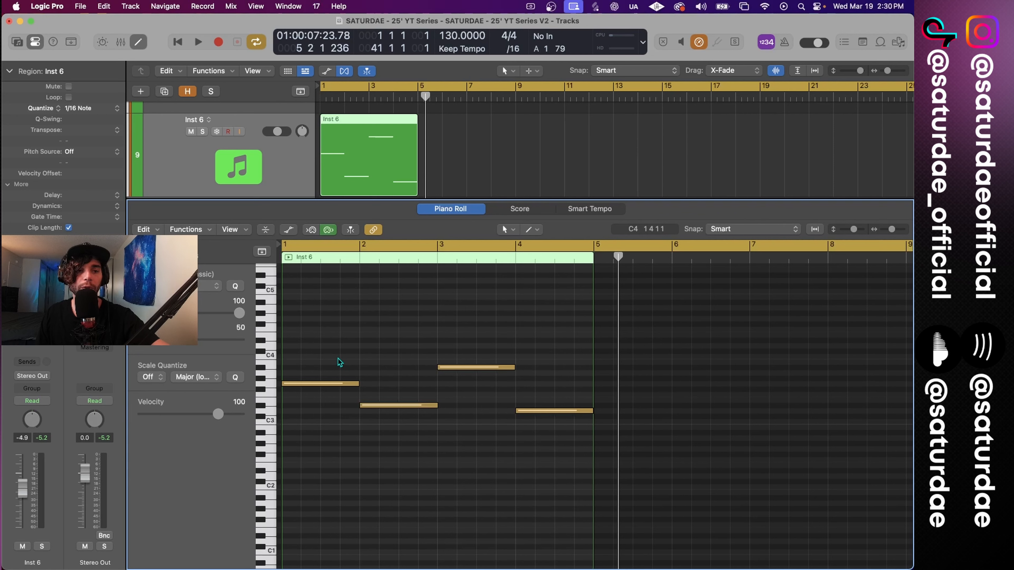
key("e")
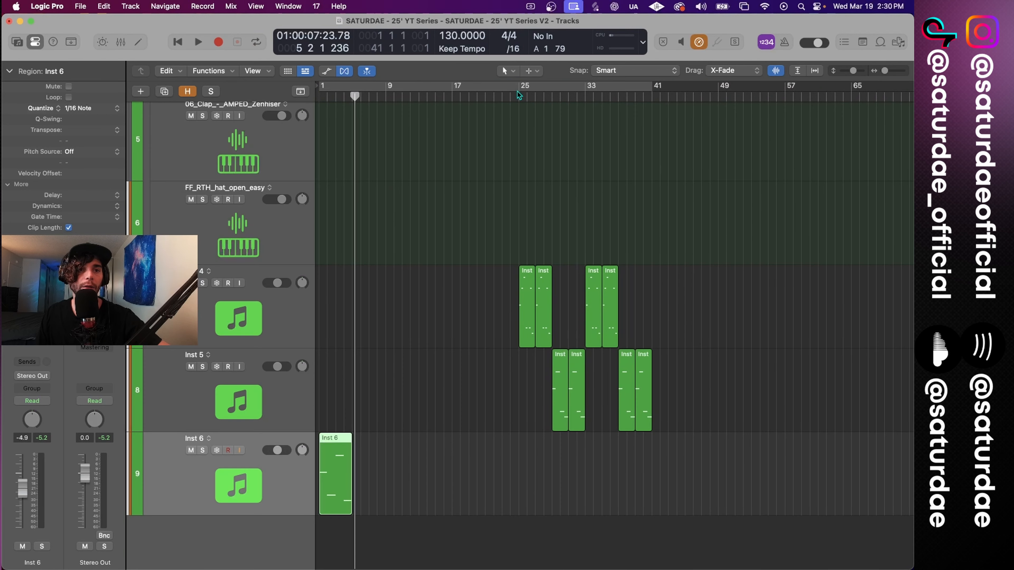
Step: Set the cycle range to bars 25–37, solo the Inst 4 track and open its notes in the Piano Roll at bar 25
left_click_drag(518, 96, 617, 106)
left_click(241, 316)
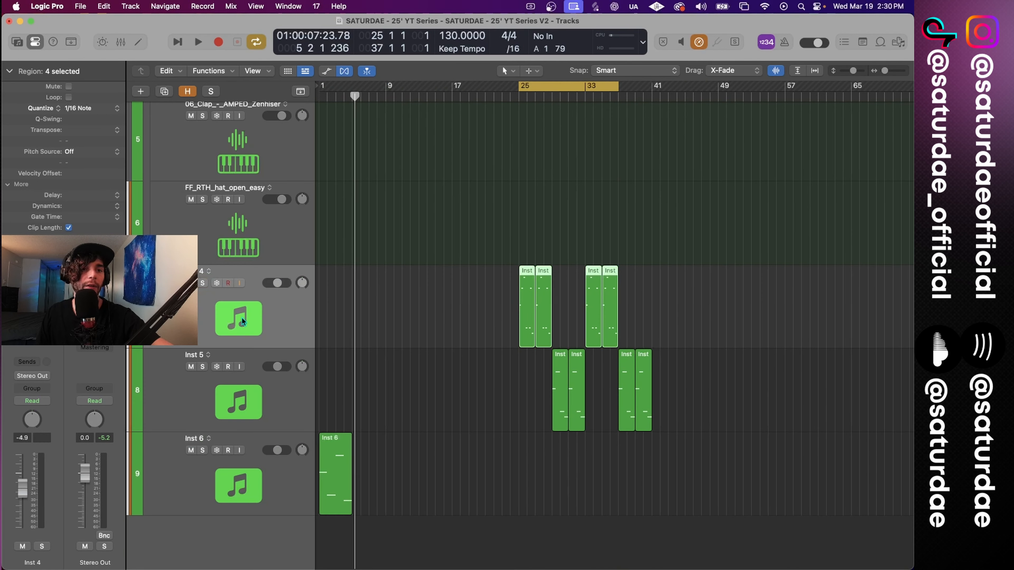
key("s")
key("e")
key("super+Right")
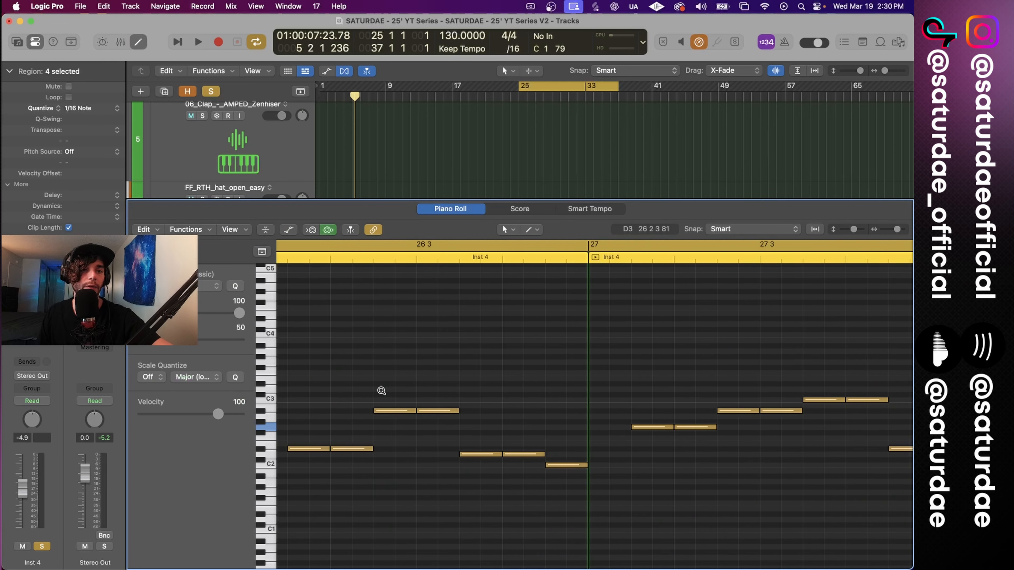
key("super+Down")
key("super+Right")
scroll(382, 391, "left", 5)
scroll(381, 389, "down", 4)
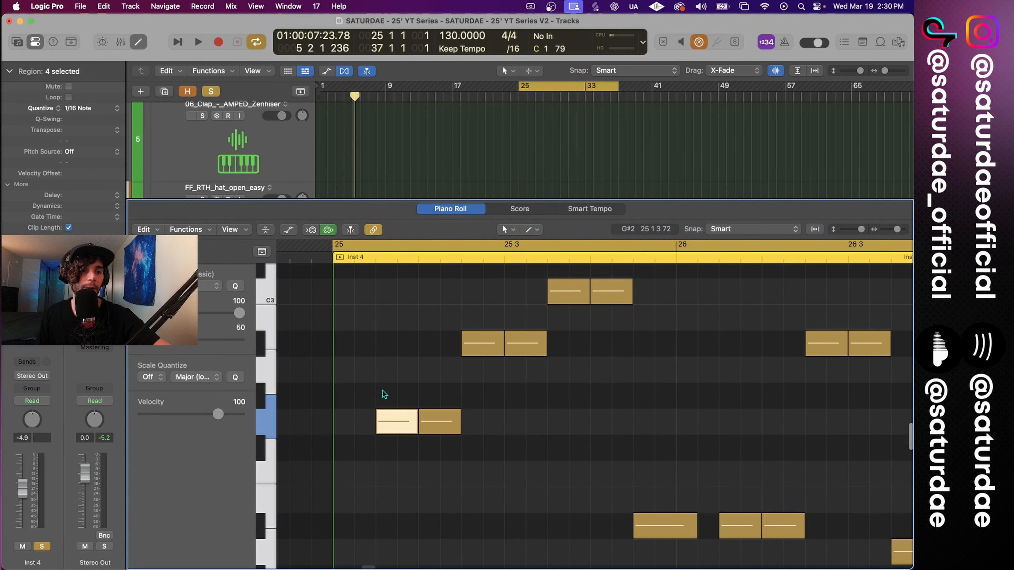
Step: Audition the first G2 note of the Inst 4 pattern and examine how the notes are placed after bar 25
left_click(404, 404)
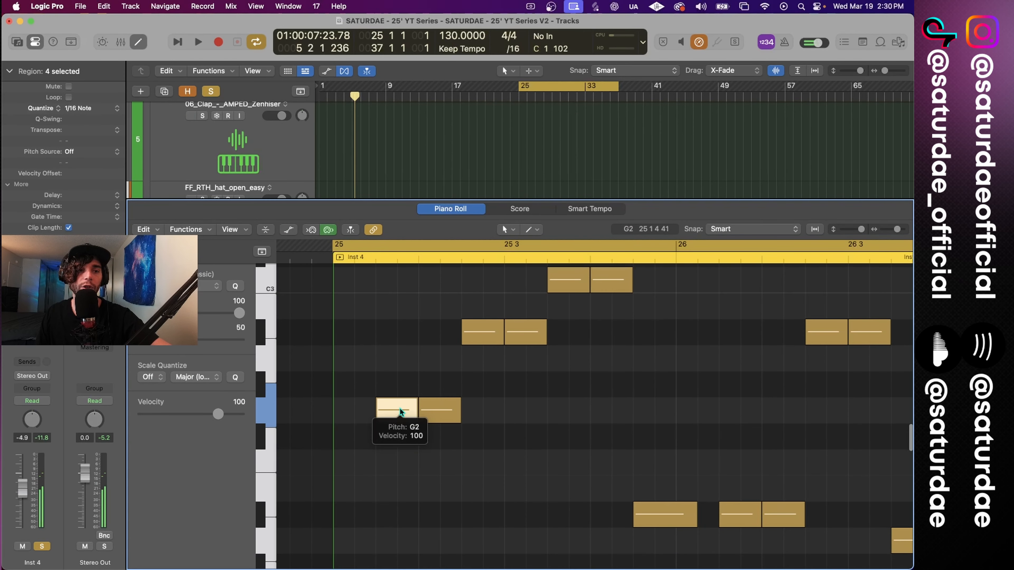
left_click(399, 409)
left_click(399, 409)
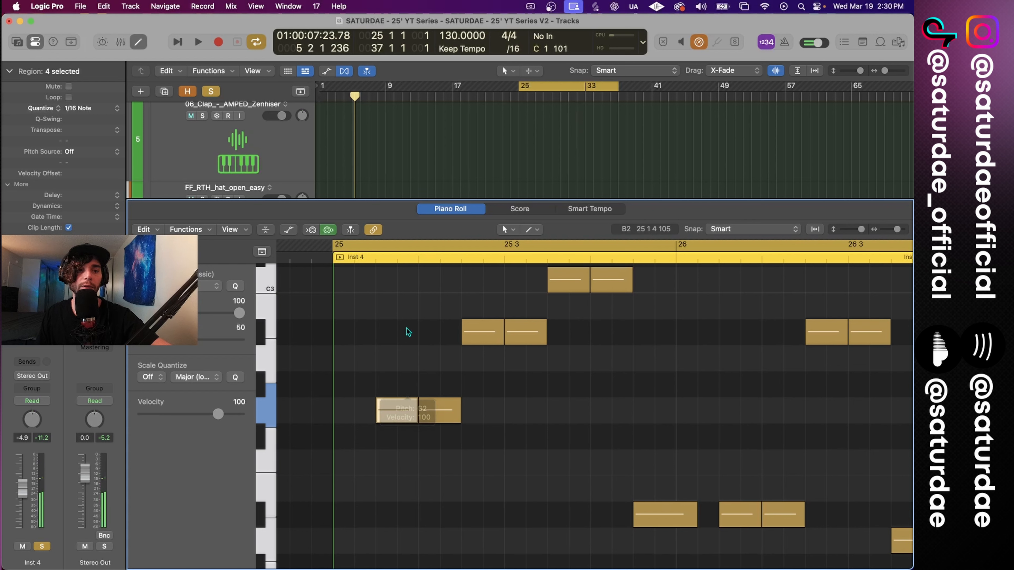
left_click(399, 415)
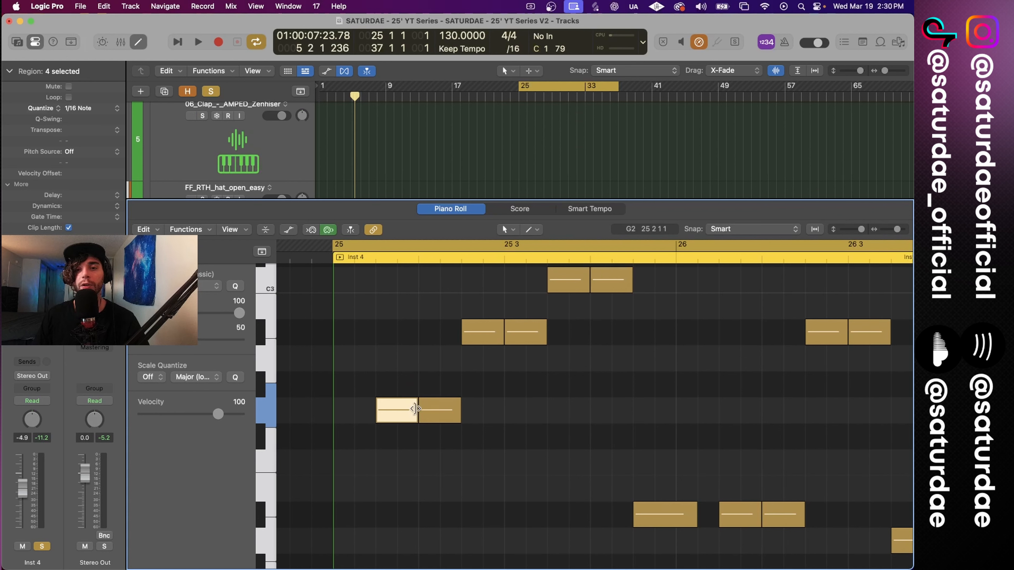
mouse_move(431, 408)
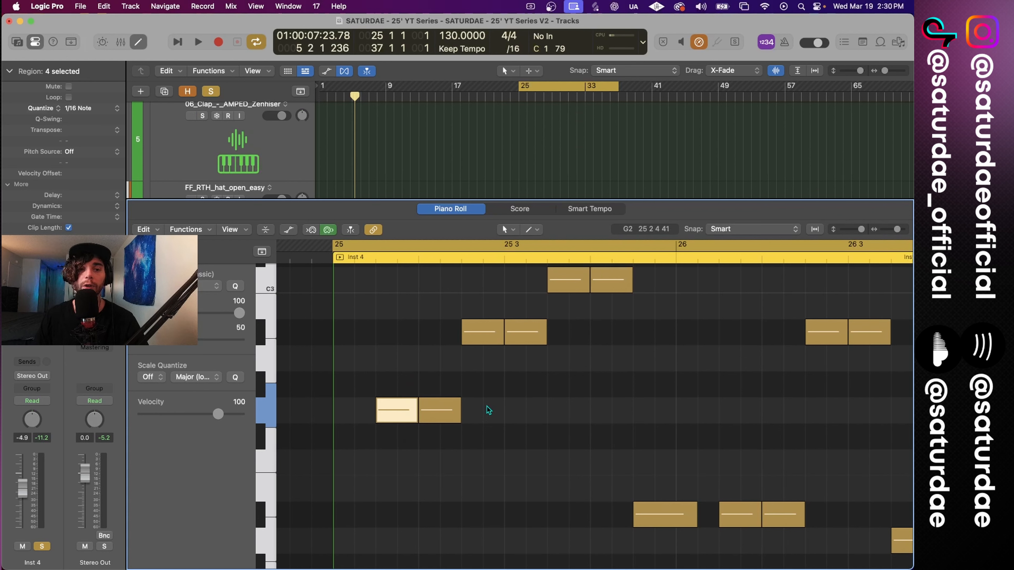
left_click(399, 374)
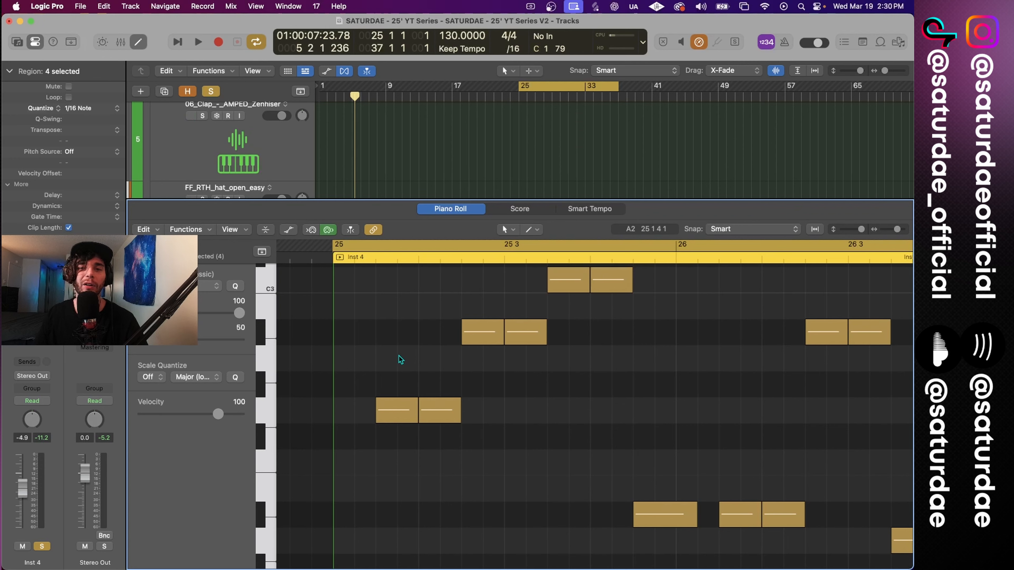
Step: Close the Piano Roll, extend the cycle range's start back to bar 1 and unsolo the Inst 4 track
key("e")
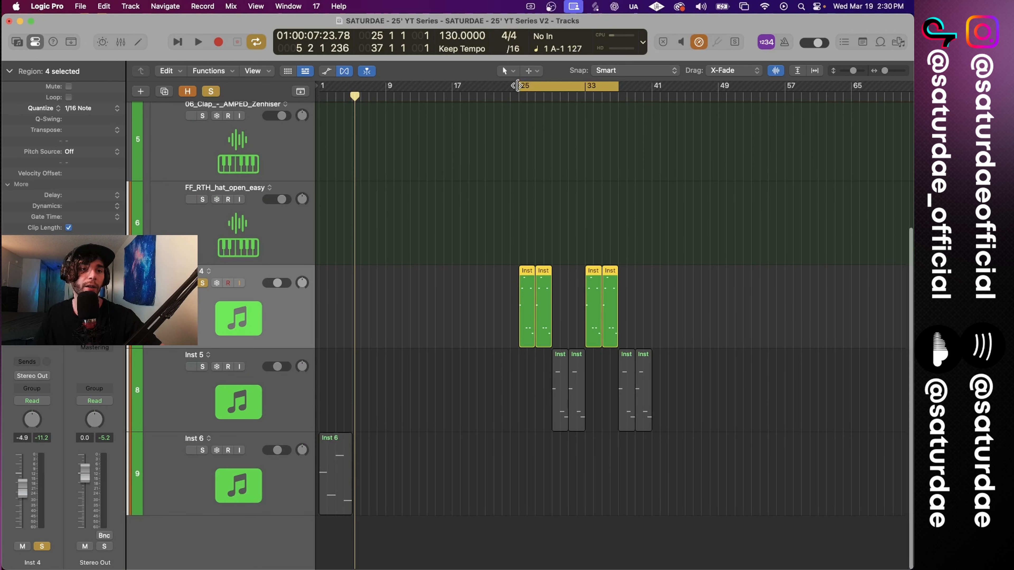
left_click_drag(518, 86, 321, 85)
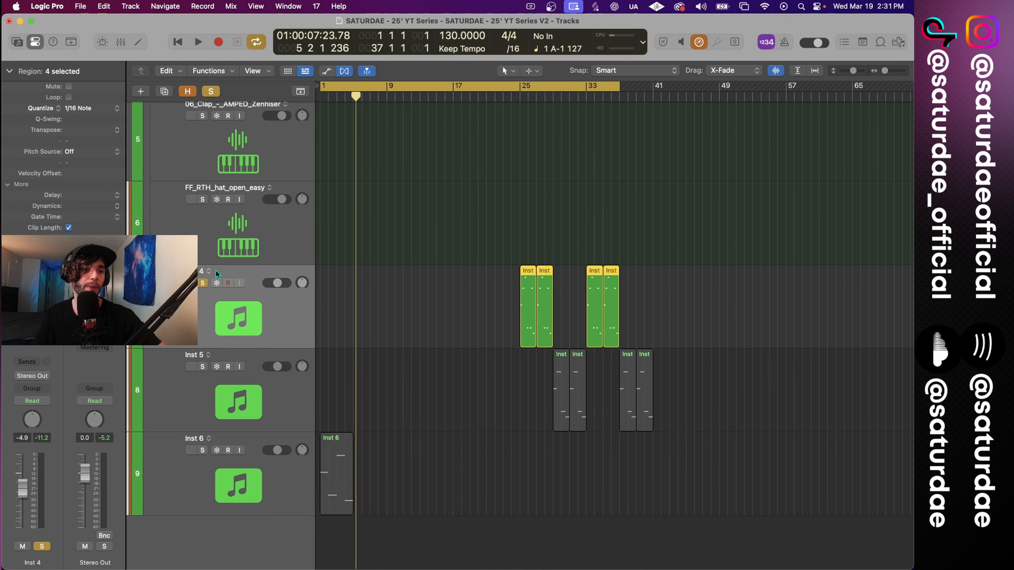
left_click(202, 283)
Step: Loop the Inst 6 region out to bar 17 and convert the loops into separate regions
key("super+Down")
key("super+Down")
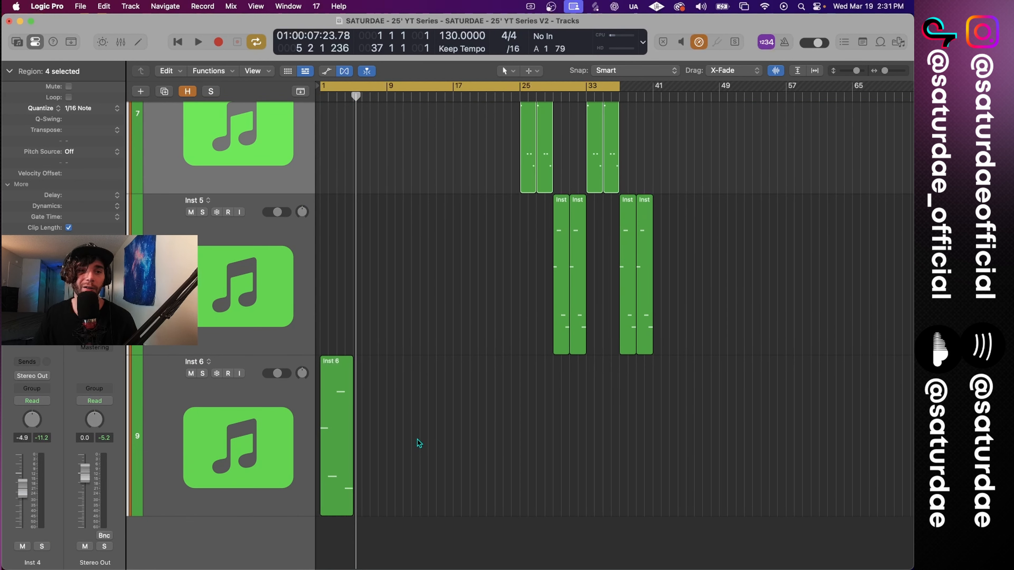
left_click(267, 411)
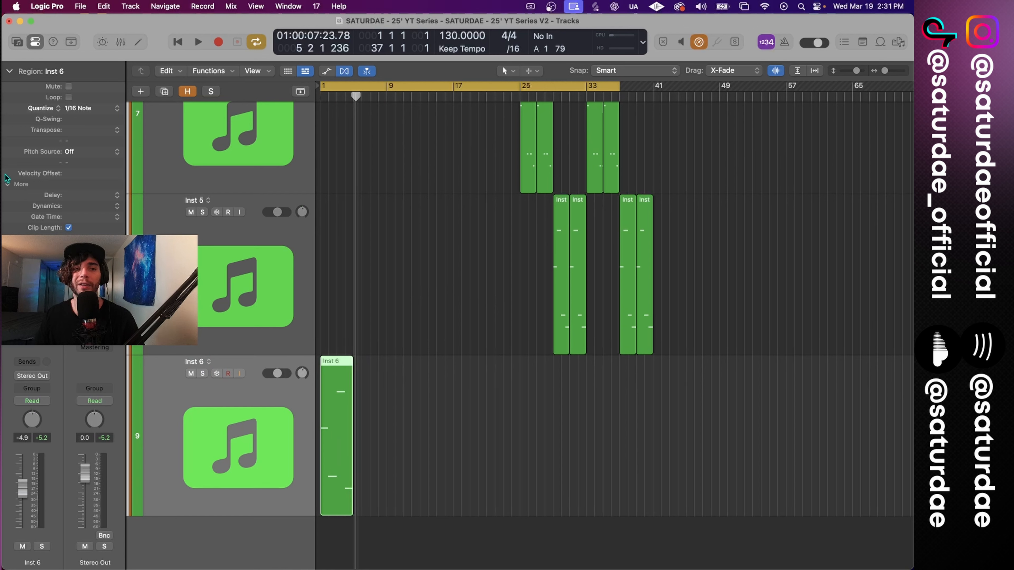
left_click(10, 71)
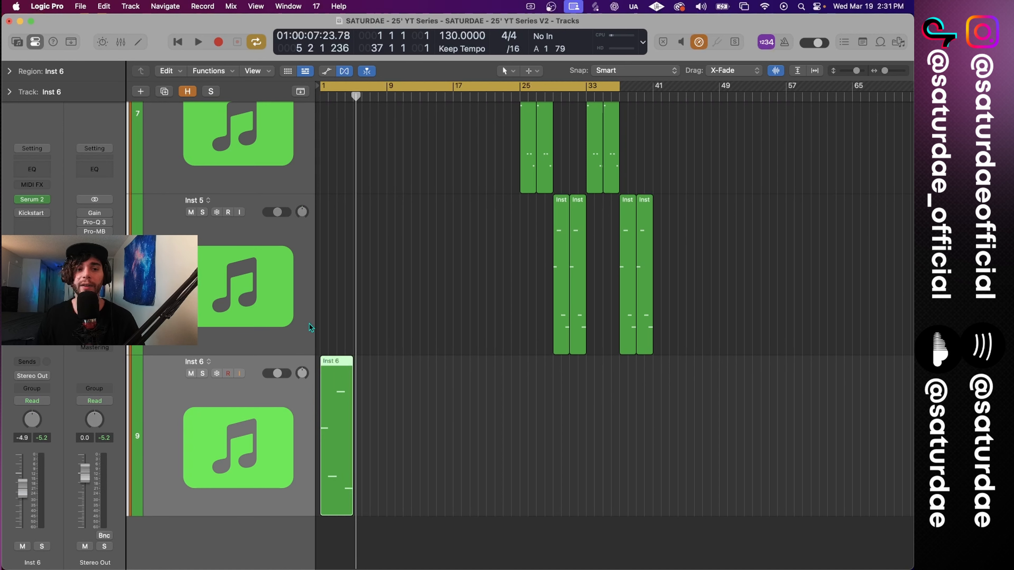
key("super+Right")
left_click_drag(352, 361, 552, 362)
scroll(579, 359, "left", 3)
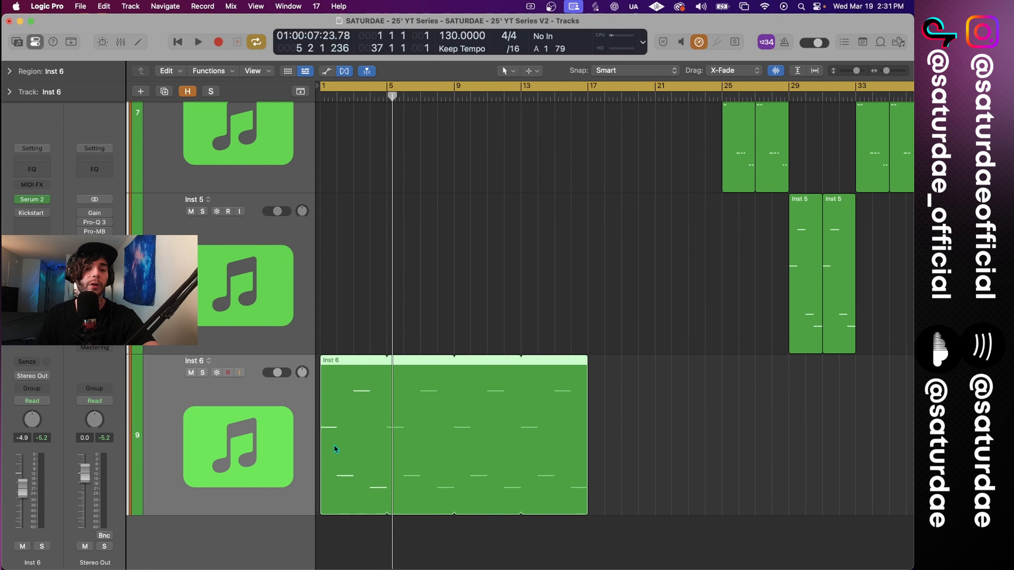
key("ctrl+l")
scroll(351, 361, "up", 1)
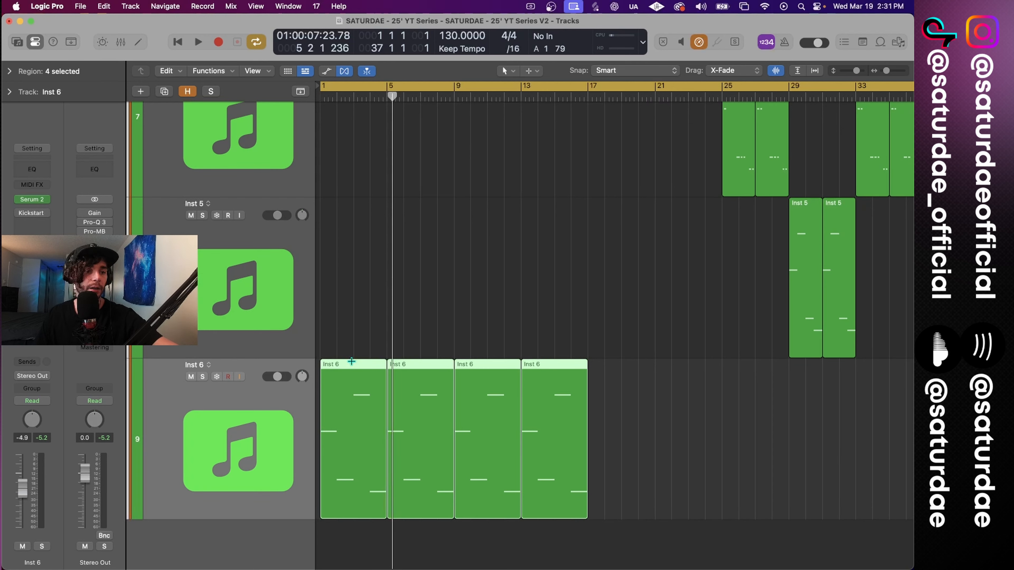
Step: Duplicate the Inst 6 track as a new empty instrument track with the same Serum 2 and Kickstart plug-ins
key("super+d")
scroll(264, 418, "down", 4)
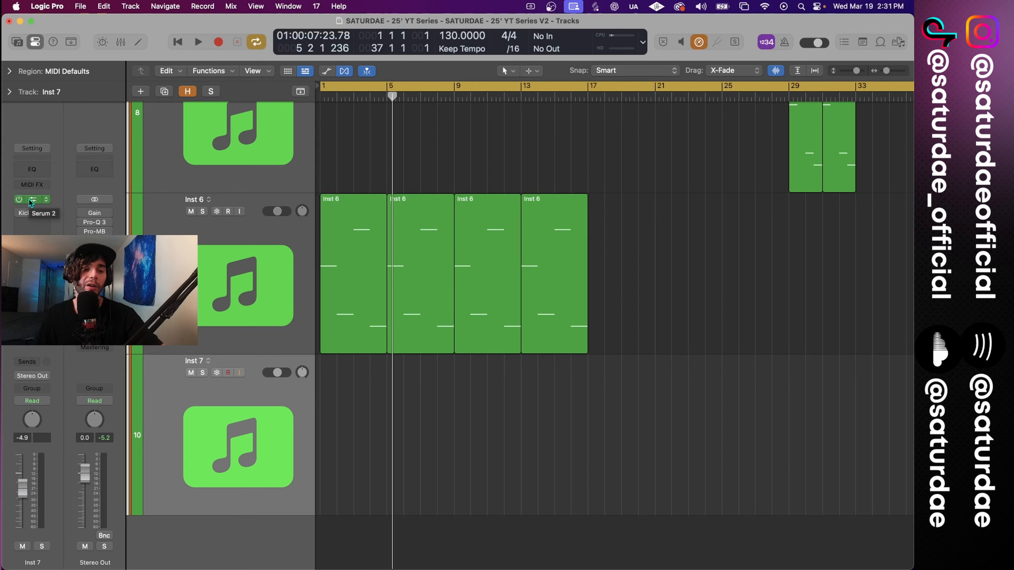
key("alt+super+n")
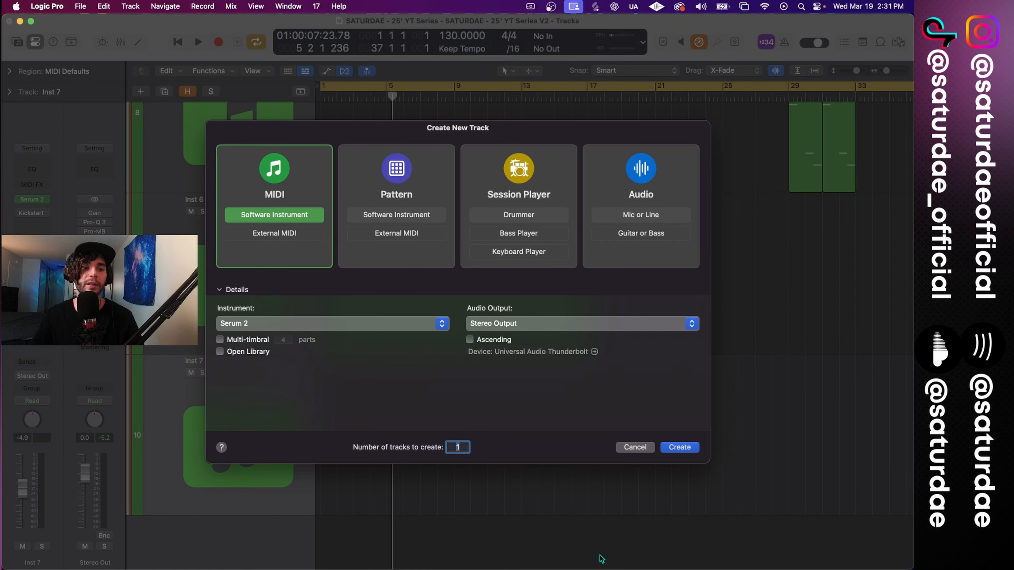
left_click(634, 447)
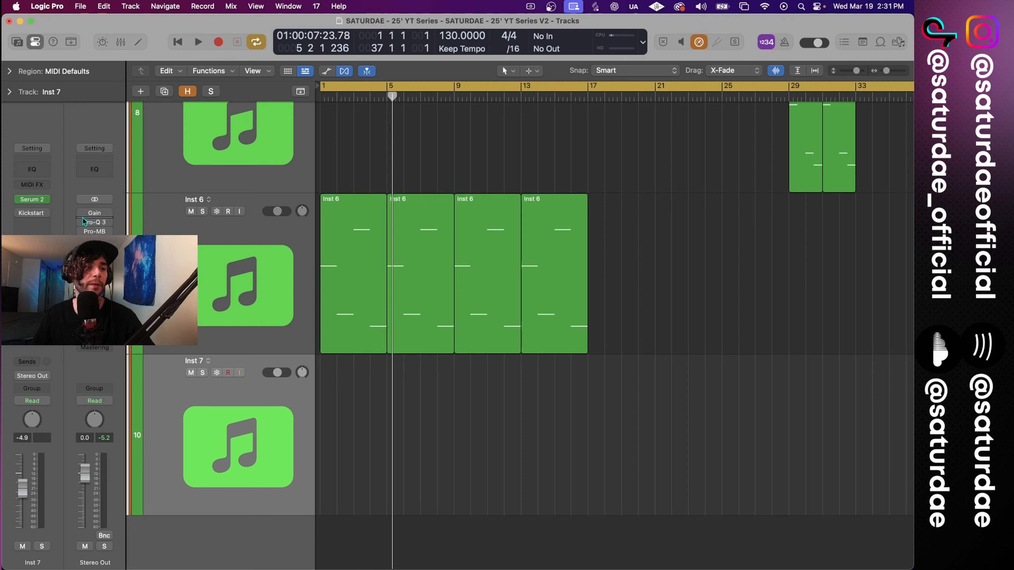
Step: Load the LD_fifth_degree [SAM FELDT] preset from S1 Presets, Splice Folders, Synth (Plucks) into Serum 2 on the Inst 7 track
left_click(32, 199)
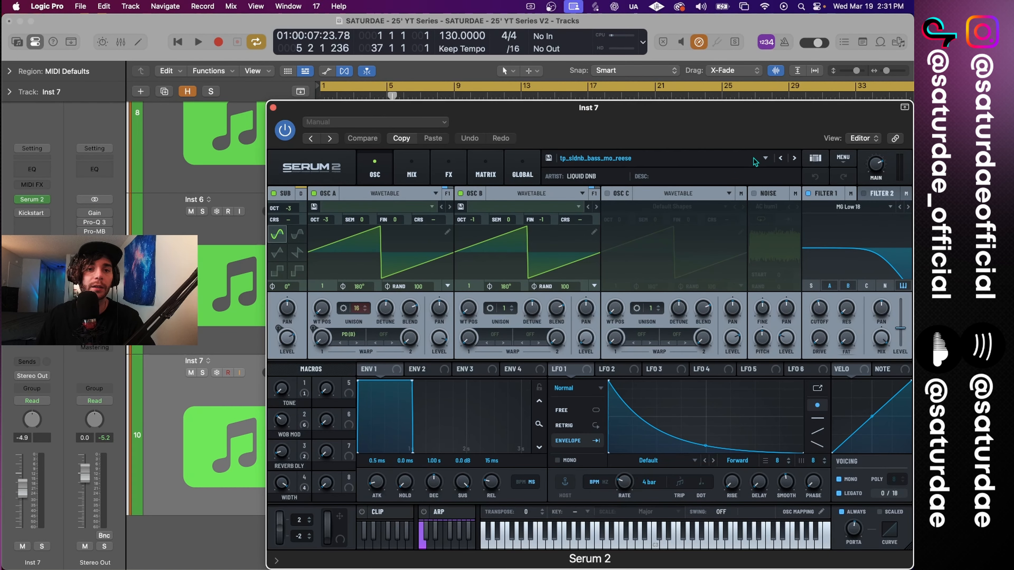
left_click(764, 158)
mouse_move(679, 185)
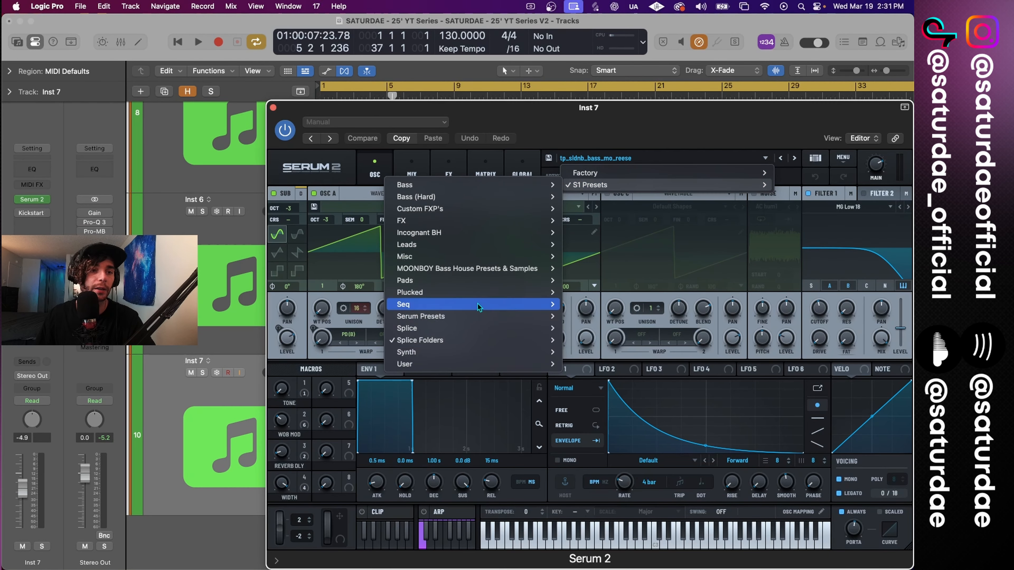
mouse_move(466, 344)
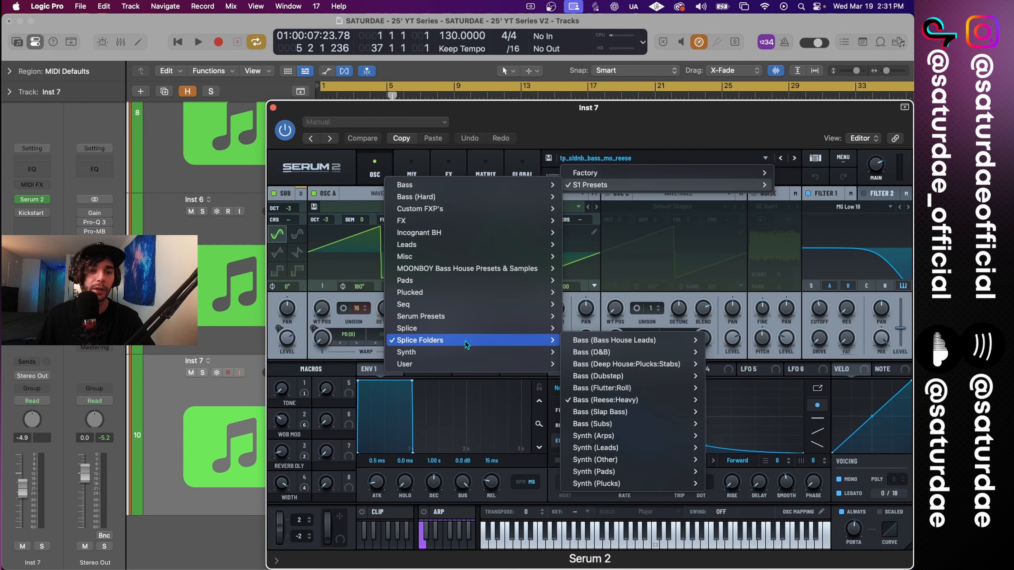
mouse_move(591, 484)
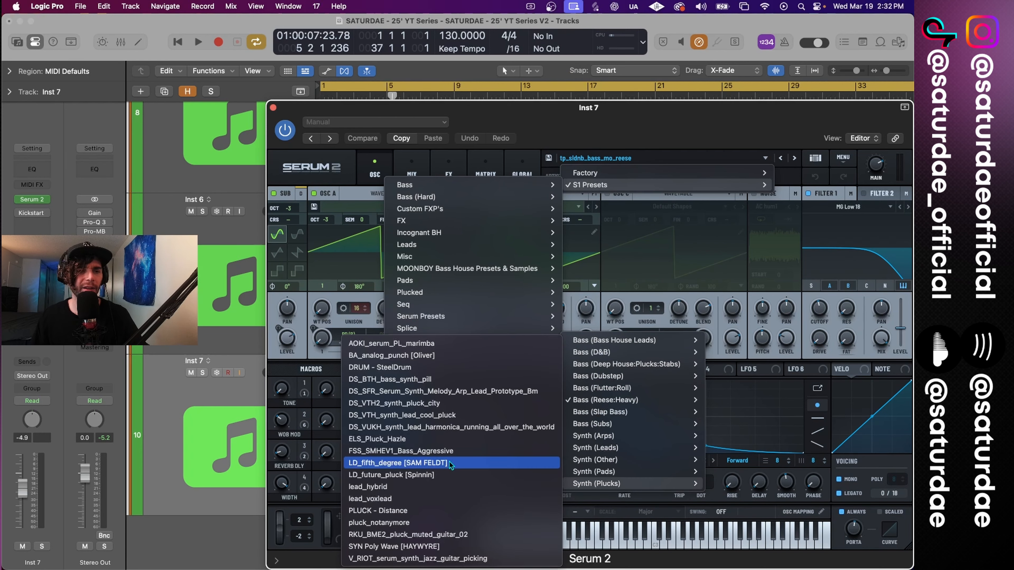
left_click(449, 463)
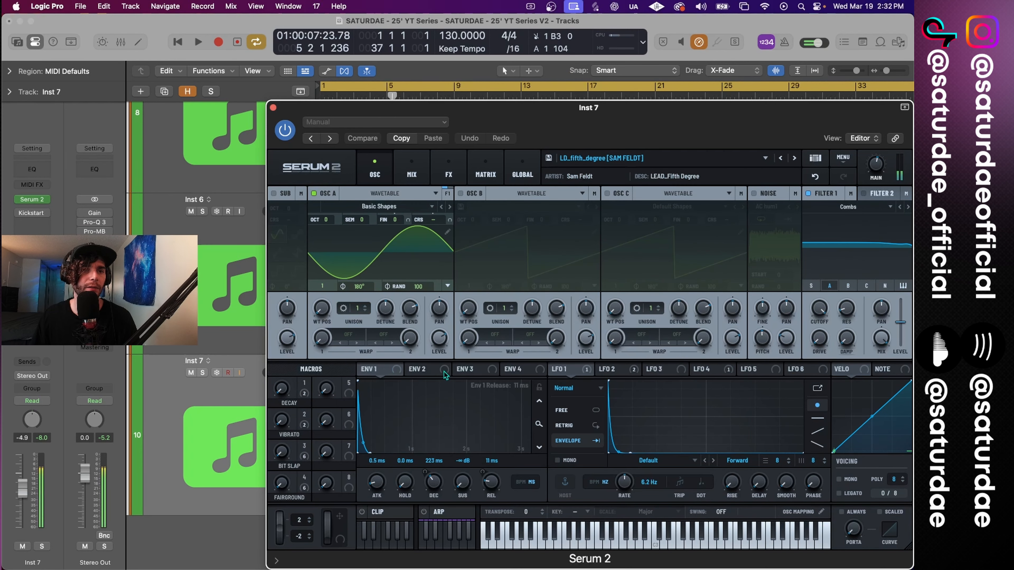
left_click(273, 107)
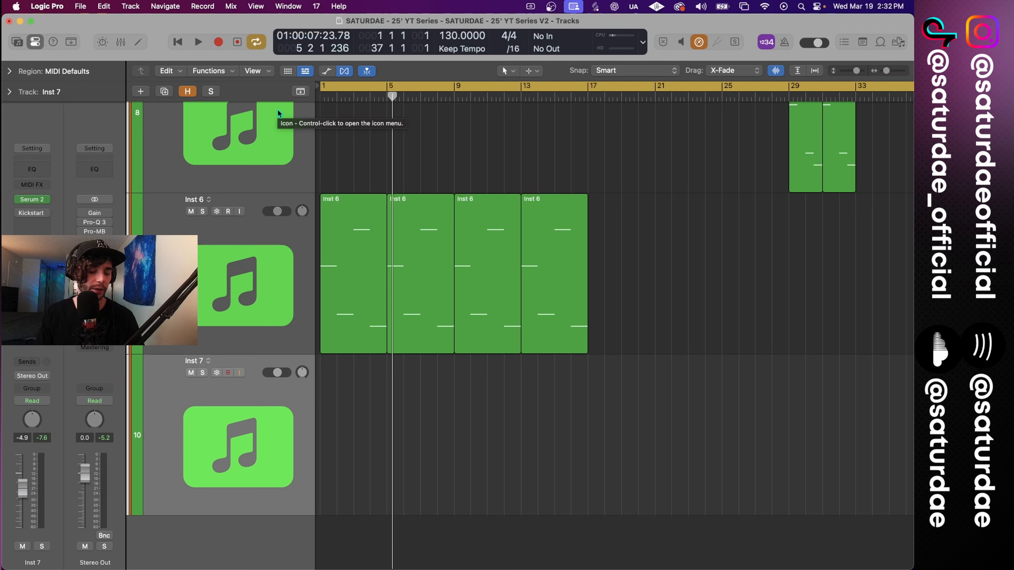
Step: Record a four-bar pluck melody on the Inst 7 track with the cycle range set to bars 1–5
key("space")
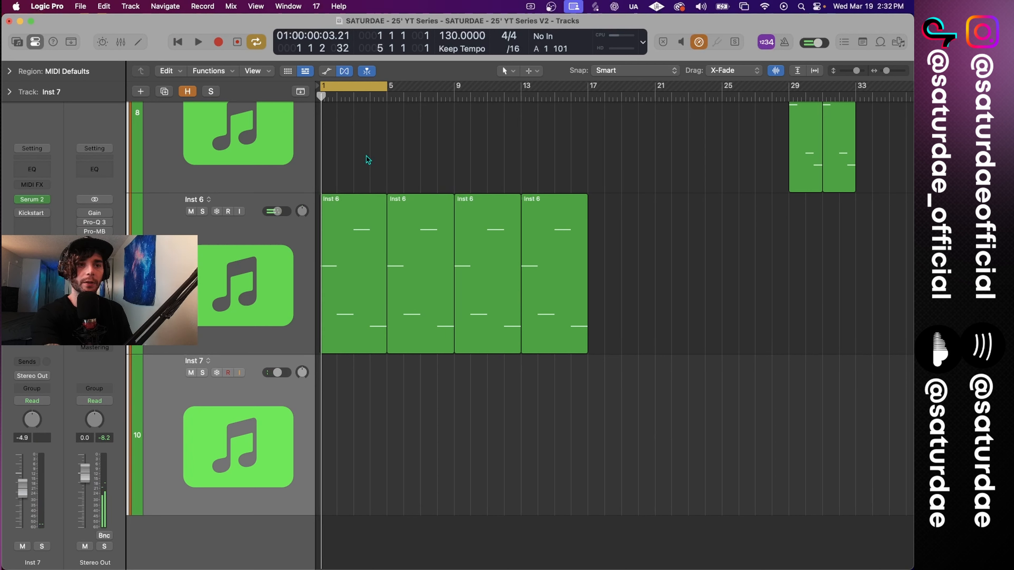
key("r")
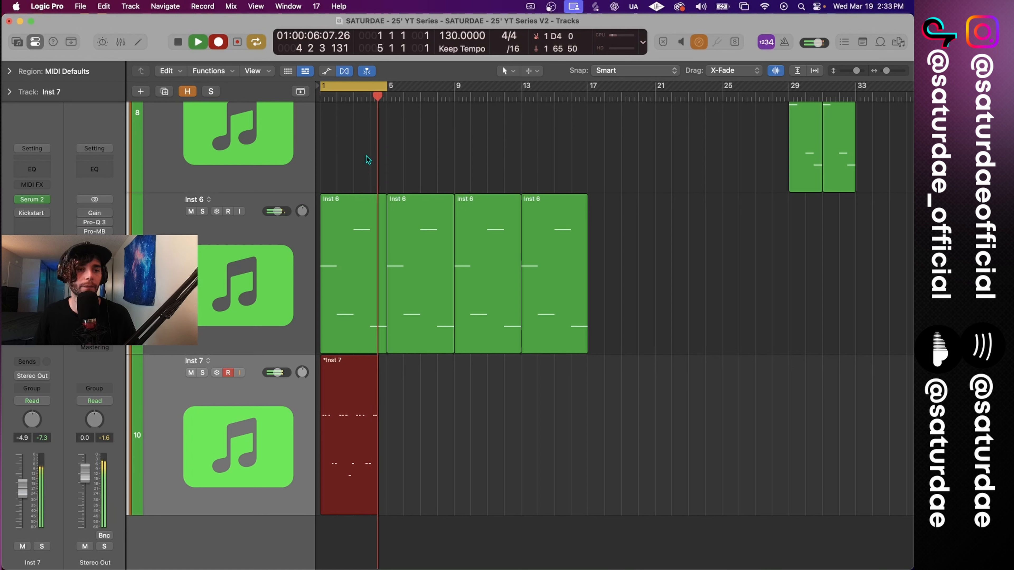
key("space")
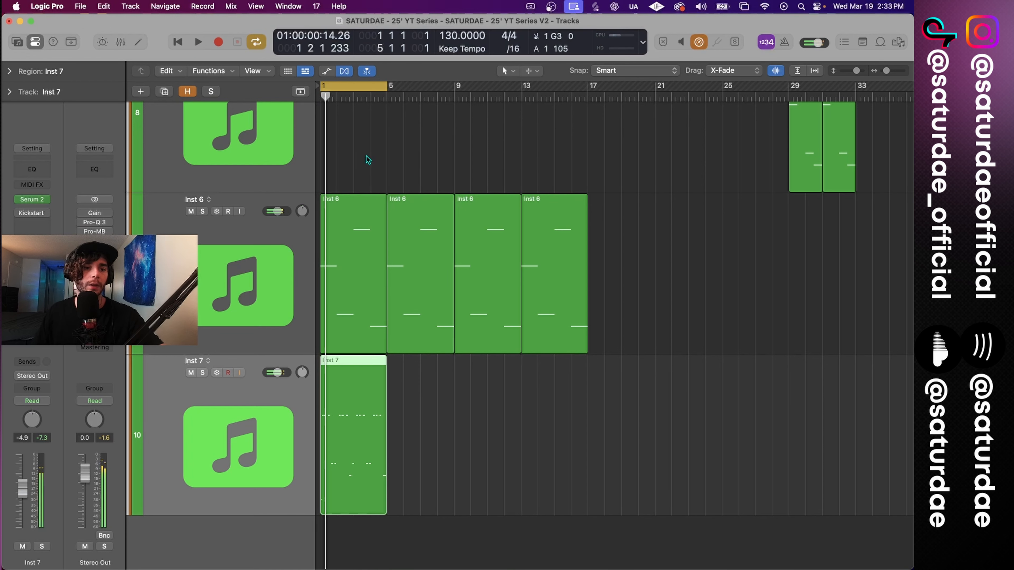
scroll(450, 431, "up", 5)
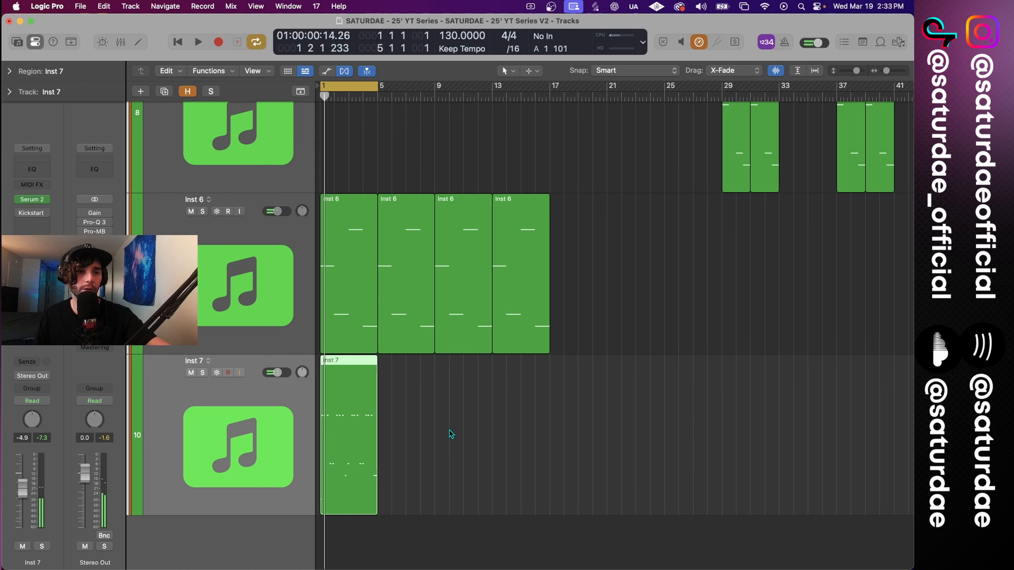
scroll(439, 400, "left", 3)
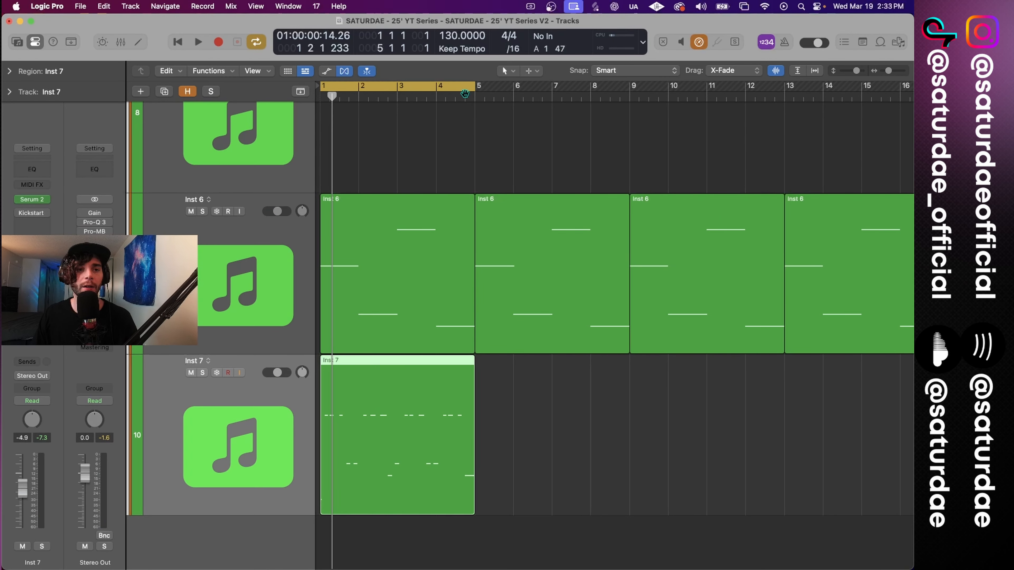
Step: Move the playhead to bar 5 and extend the cycle range's end to bar 9
left_click(436, 96)
left_click_drag(436, 96, 474, 100)
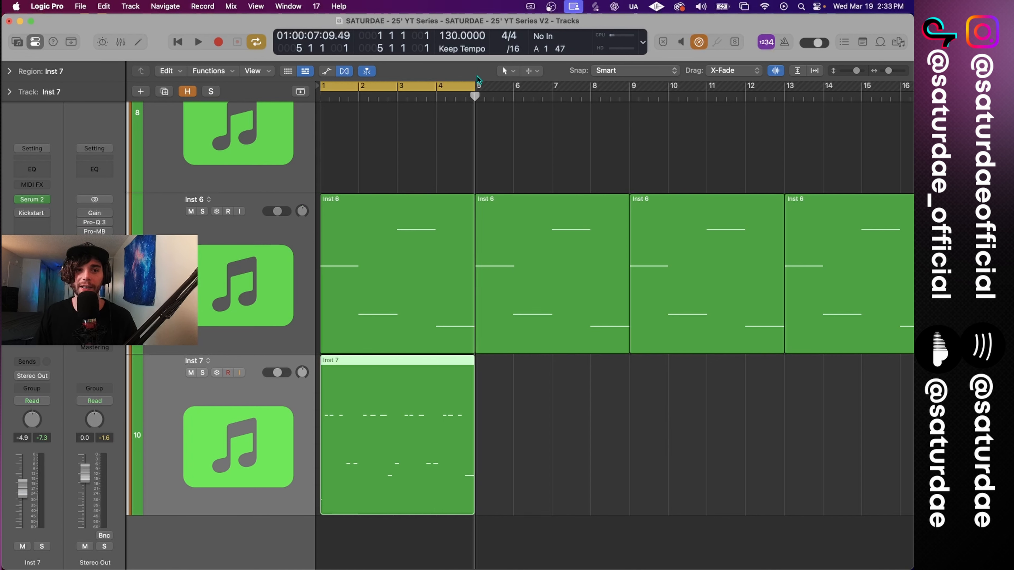
left_click_drag(472, 87, 628, 95)
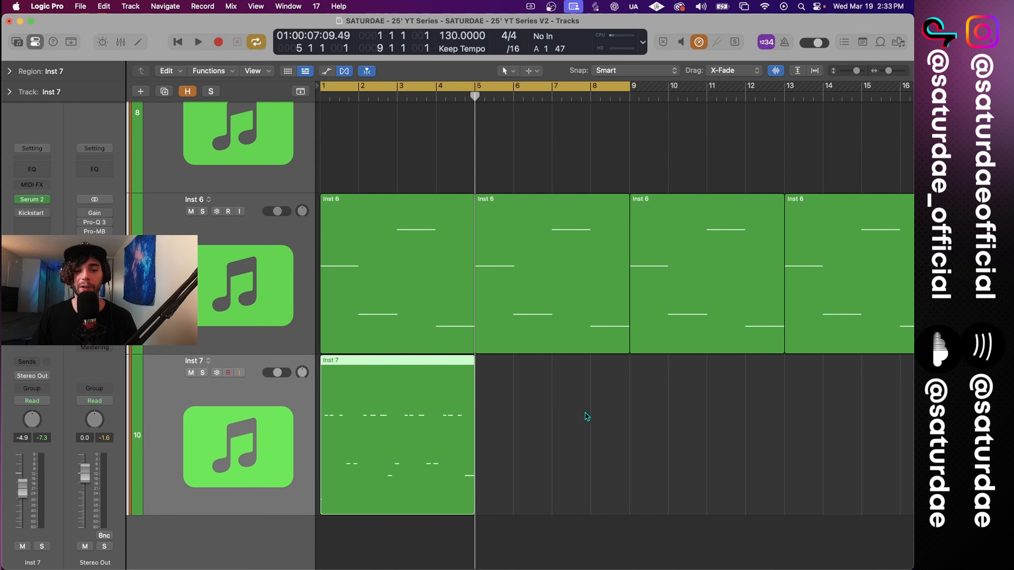
Step: Open the Inst 7 region in the Piano Roll and lengthen all of its notes to one equal length
double_click(435, 409)
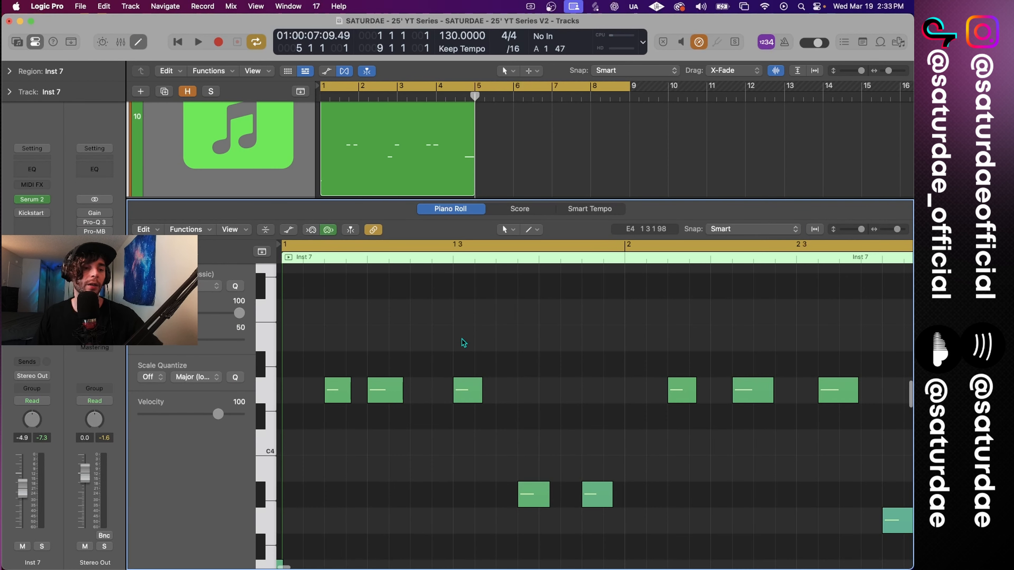
key("super+a")
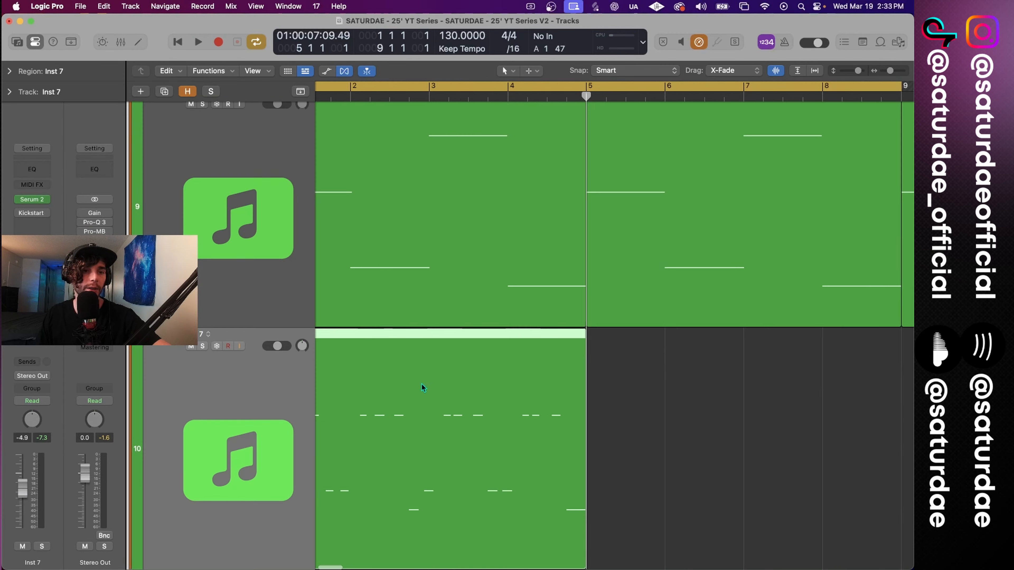
key("space")
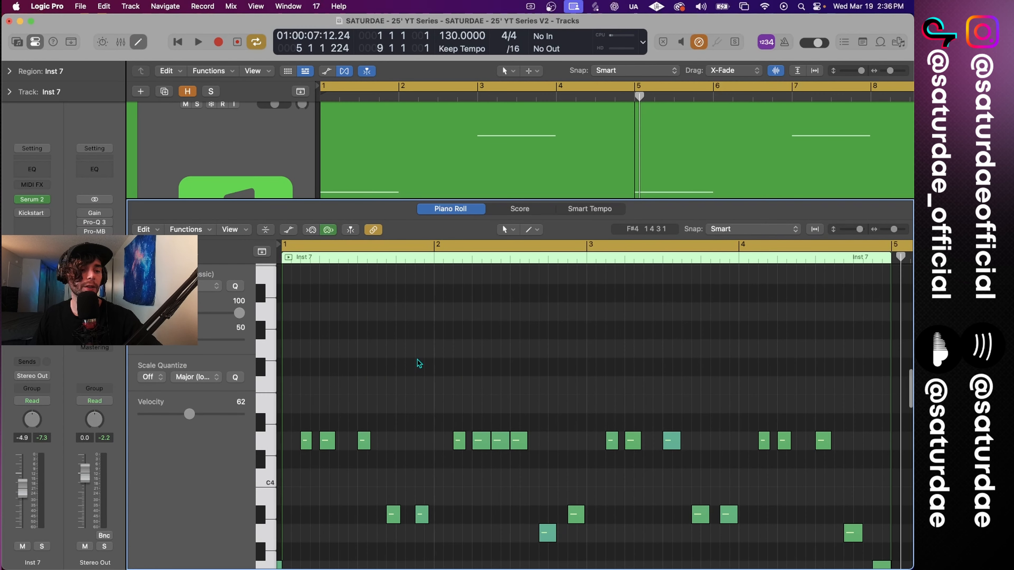
key("super+a")
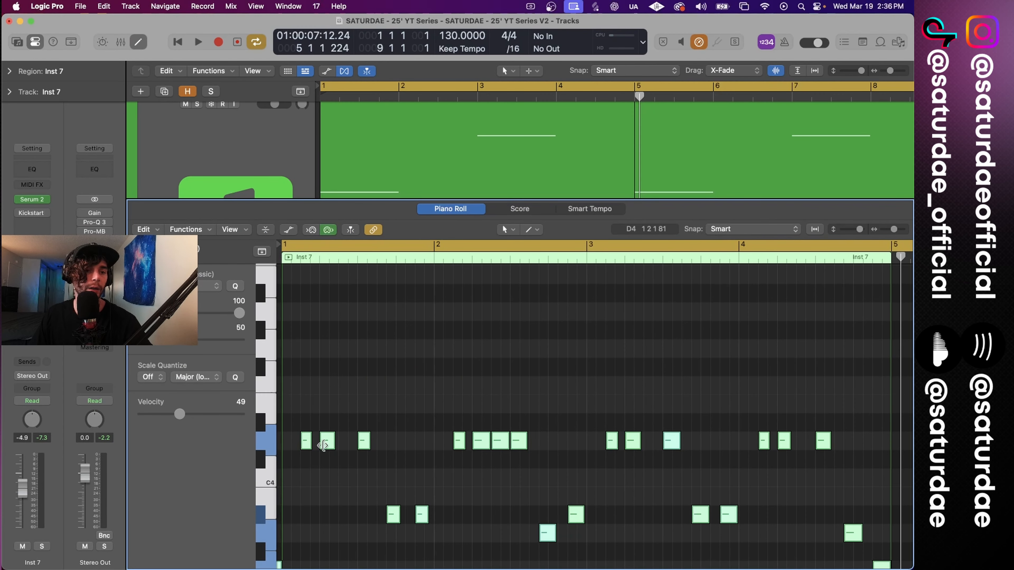
left_click_drag(309, 449, 317, 449)
scroll(485, 365, "down", 4)
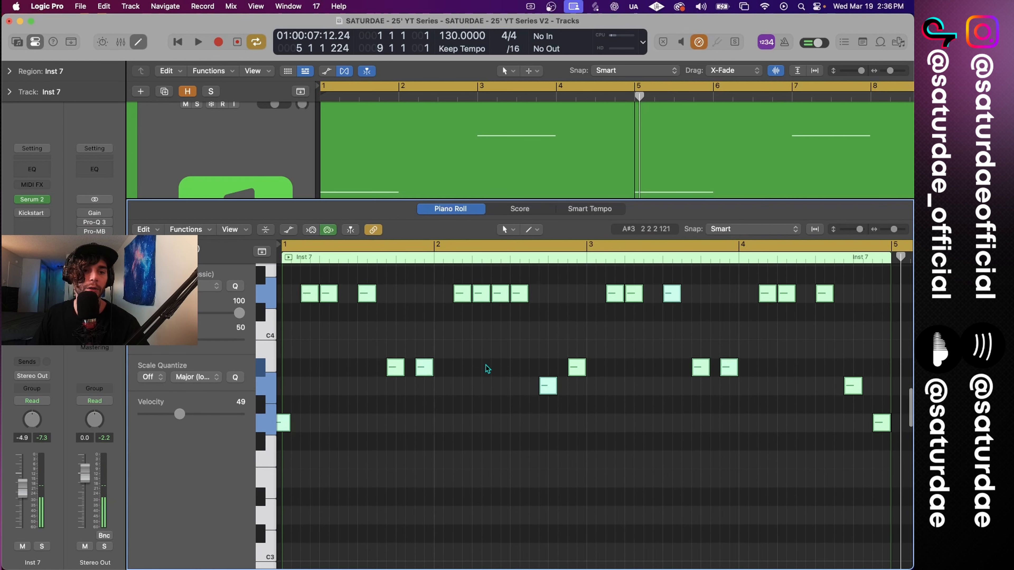
left_click(473, 363)
scroll(341, 415, "right", 1)
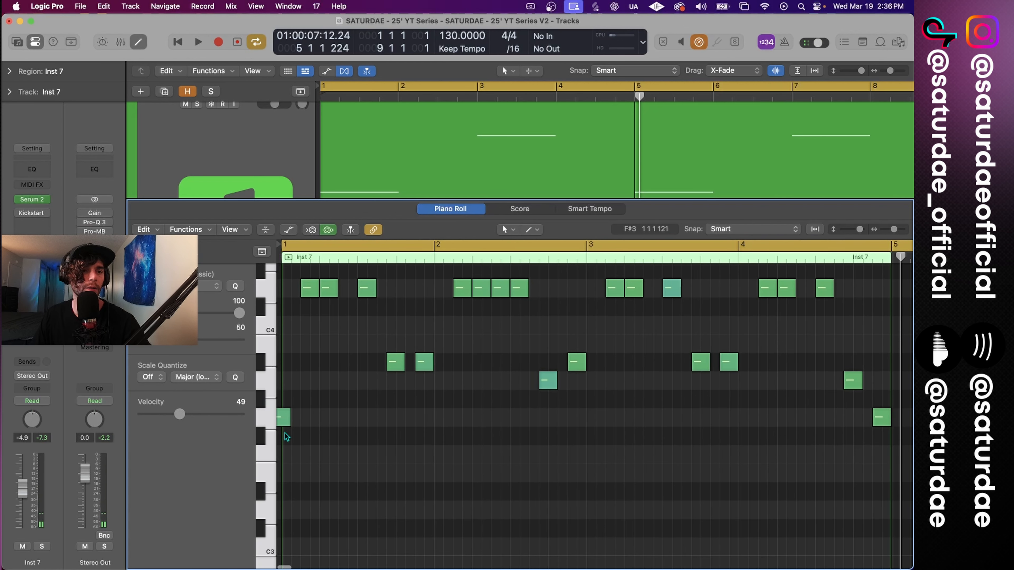
Step: Delete the G3 note at the start of bar 1 in the Inst 7 region and play the pattern
left_click_drag(284, 424, 290, 422)
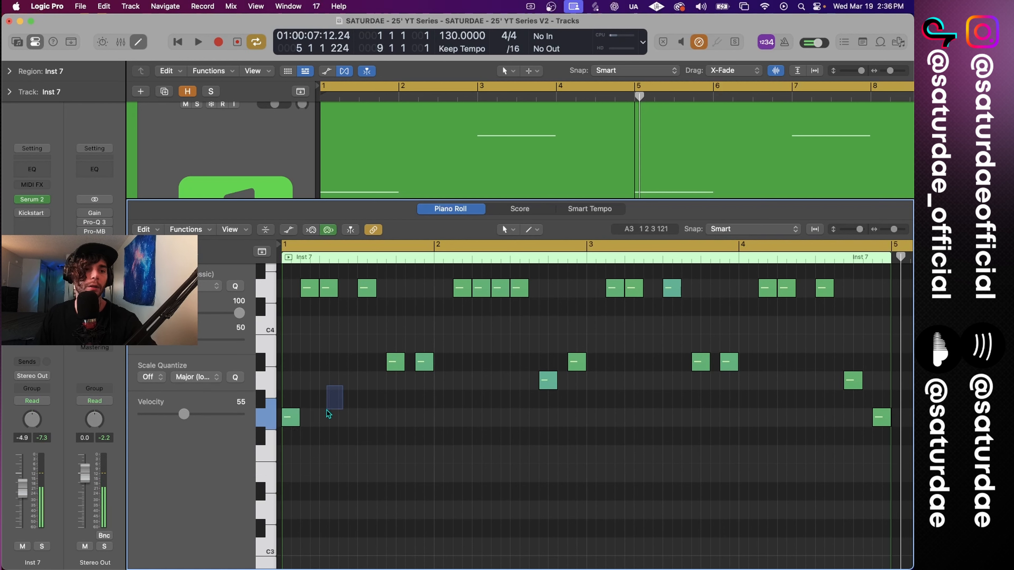
key("Delete")
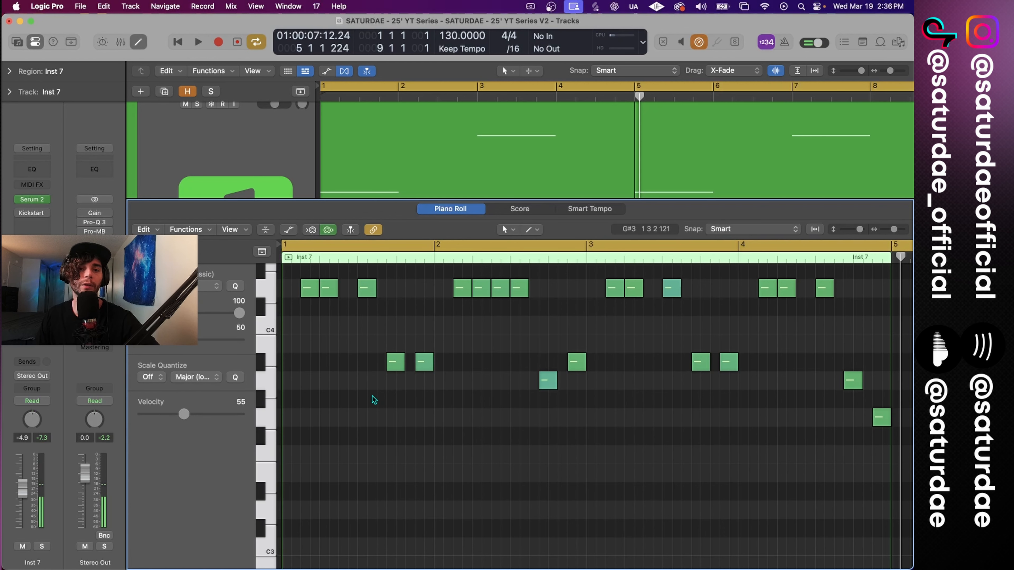
scroll(774, 531, "up", 2)
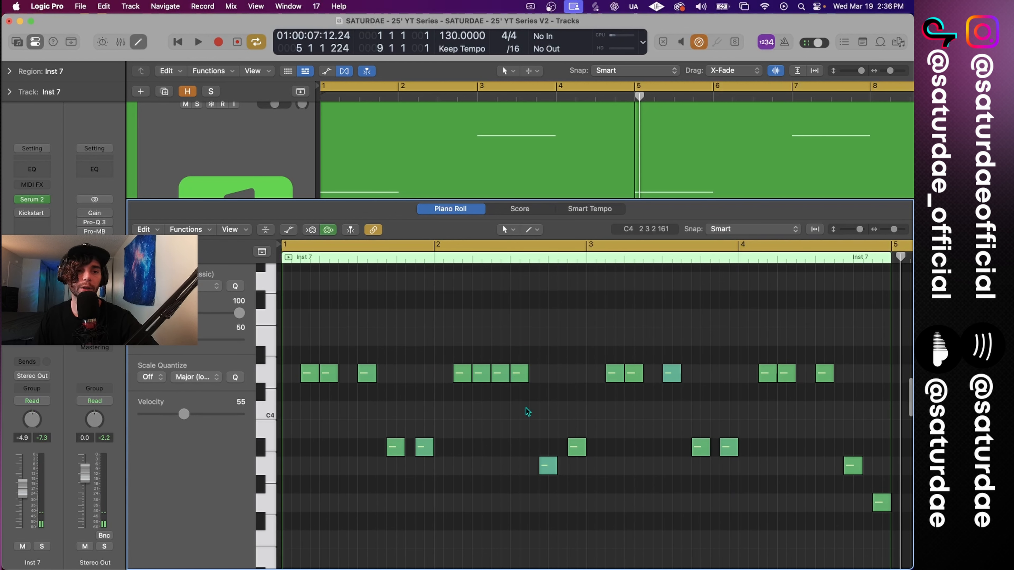
key("space")
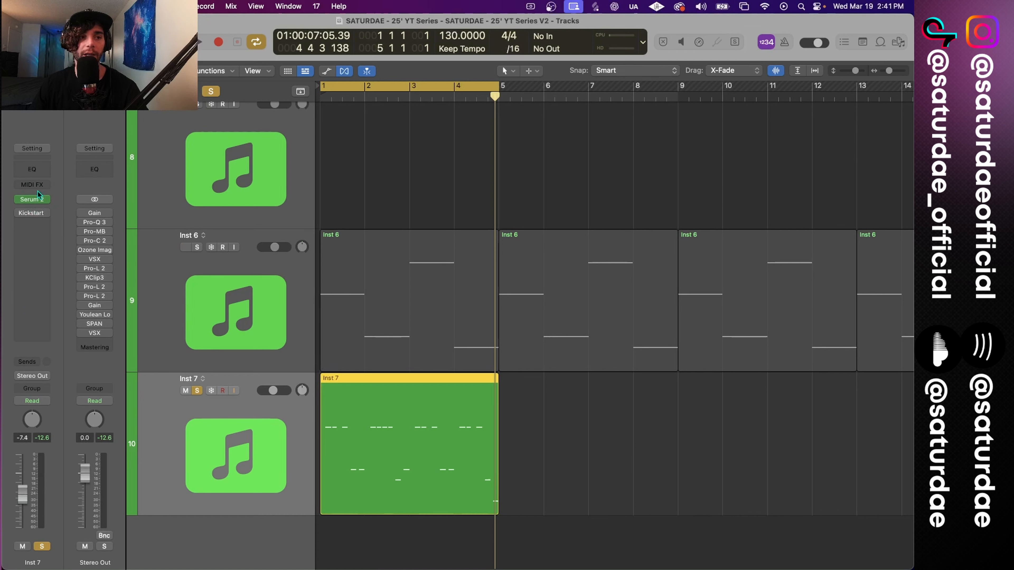
Step: Add the Note Repeater MIDI effect to the Inst 7 track and set its repeats to 1
left_click(44, 187)
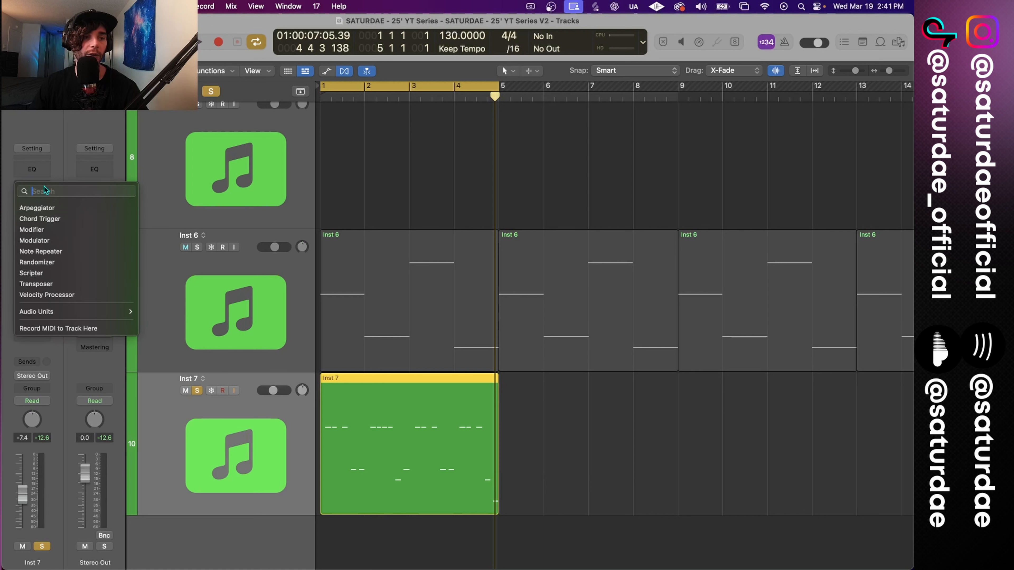
left_click(52, 252)
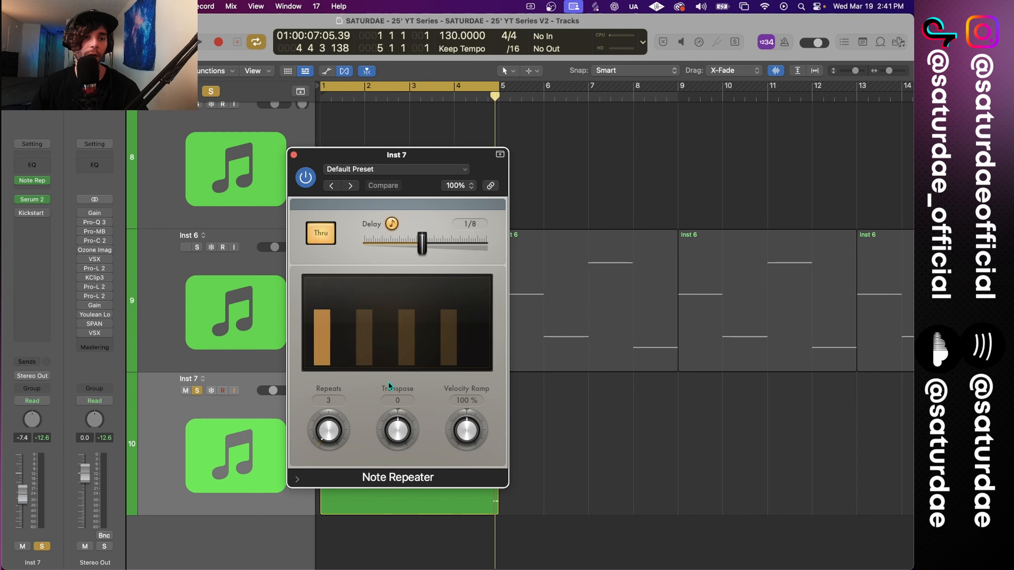
mouse_move(327, 436)
left_mouse_down()
mouse_move(331, 458)
mouse_move(325, 432)
left_mouse_up()
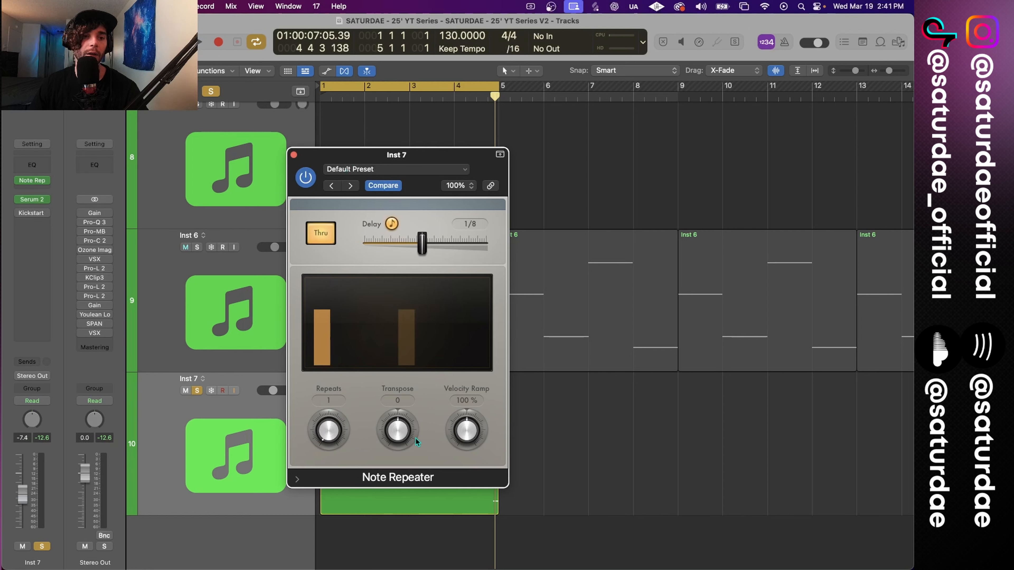
left_click(293, 154)
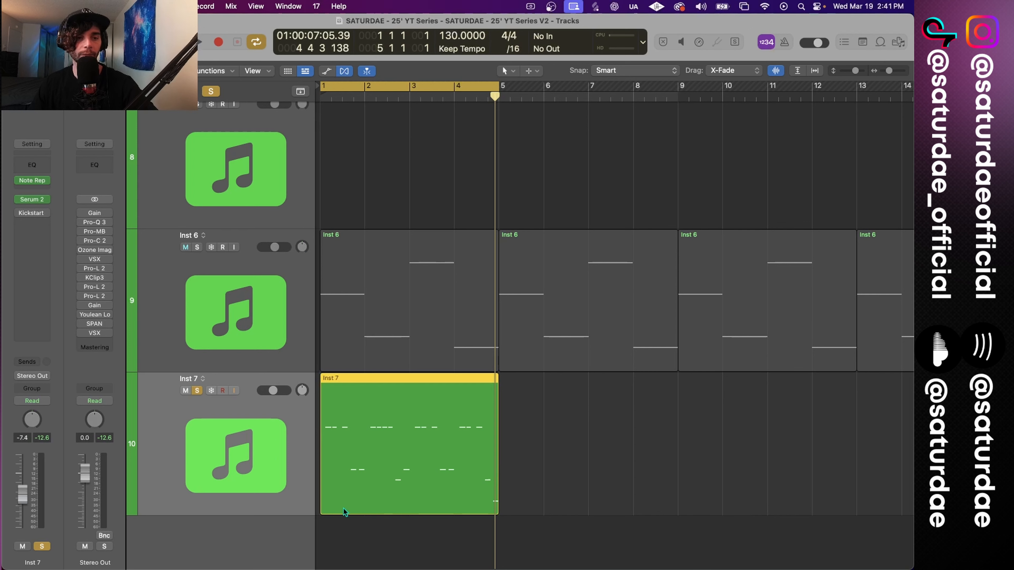
Step: Examine the spacing of the Inst 7 notes in the Piano Roll and review the Note Repeater settings
double_click(379, 437)
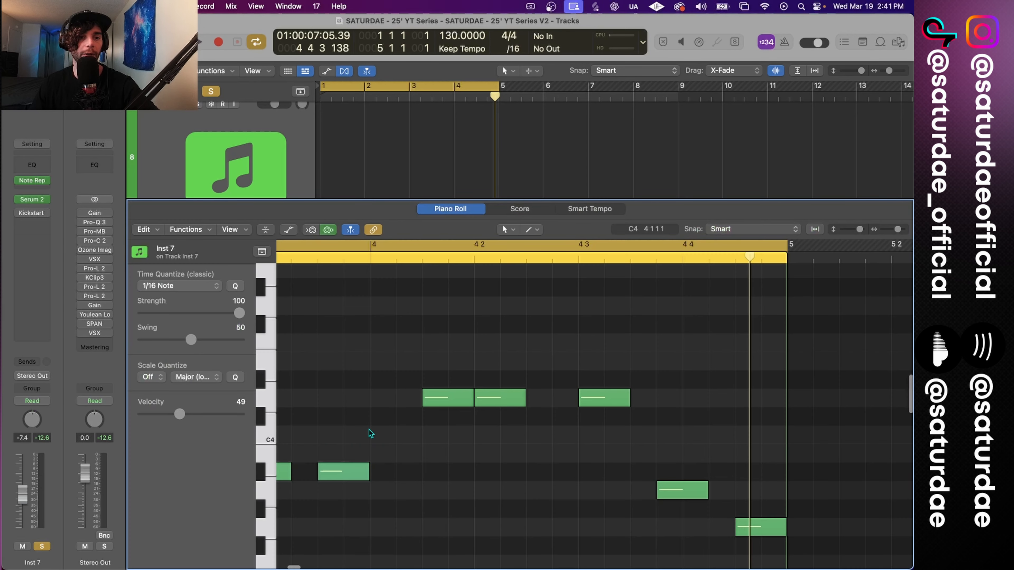
scroll(370, 433, "left", 10)
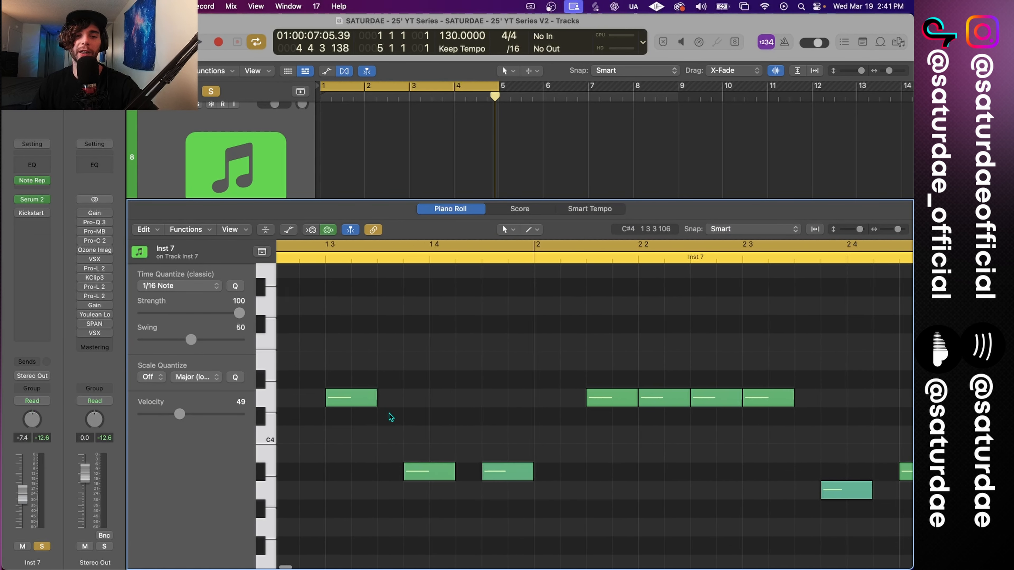
left_click(394, 331, "ctrl+alt")
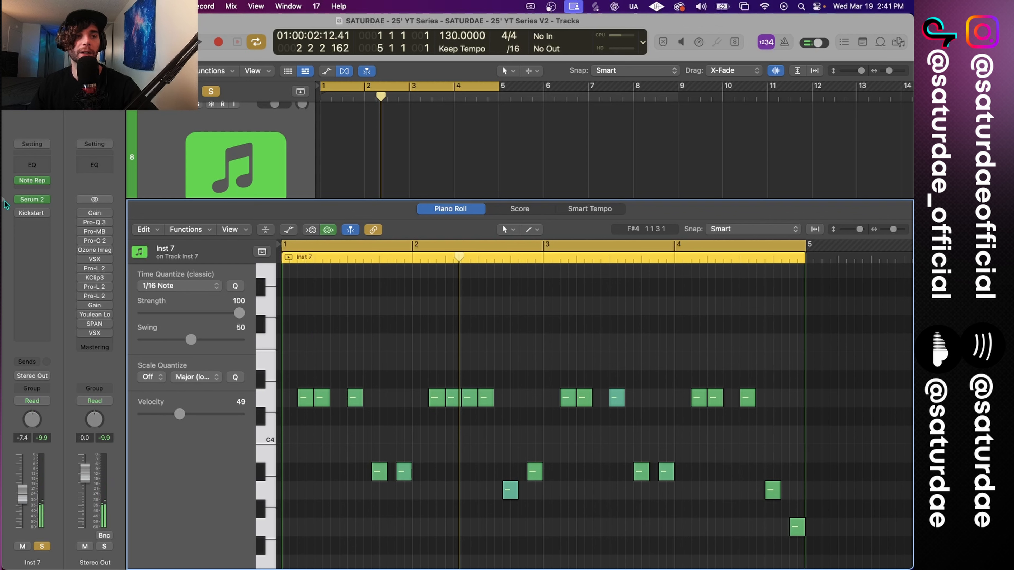
left_click(34, 182)
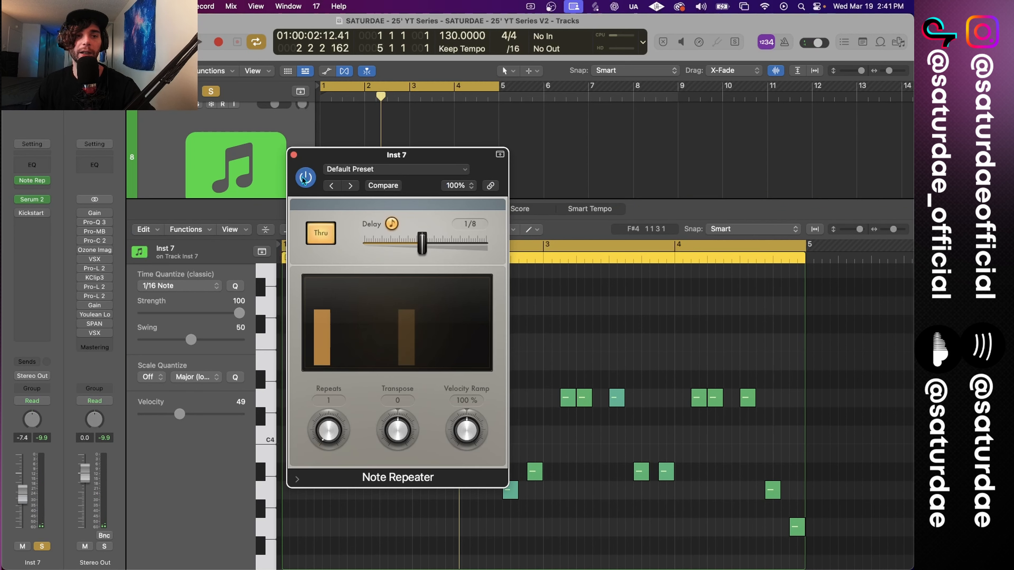
left_click(294, 155)
left_click(449, 371, "ctrl+alt")
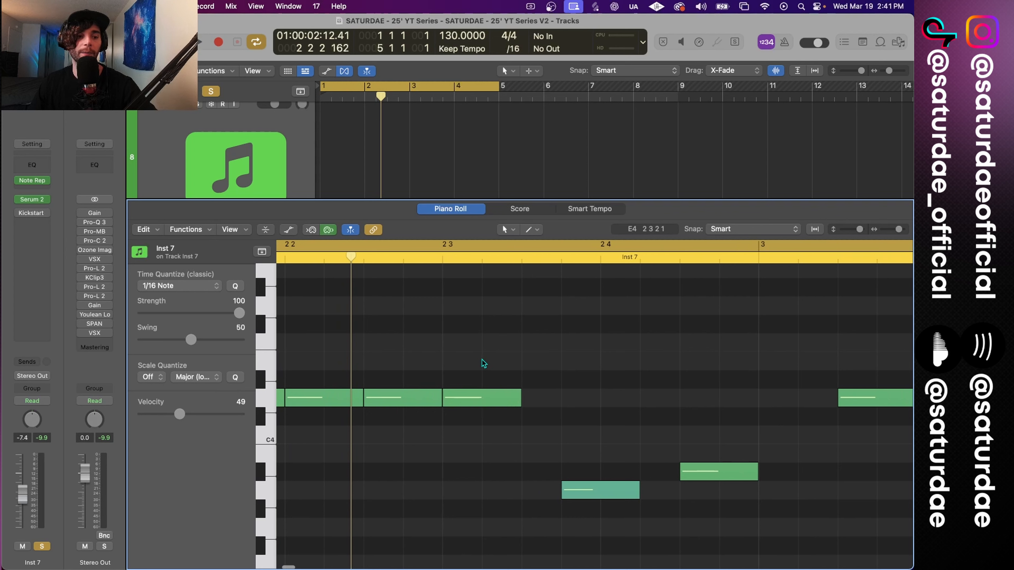
Step: Shorten all notes in the Inst 7 region to half their length, play the pattern and close the Piano Roll
key("super+a")
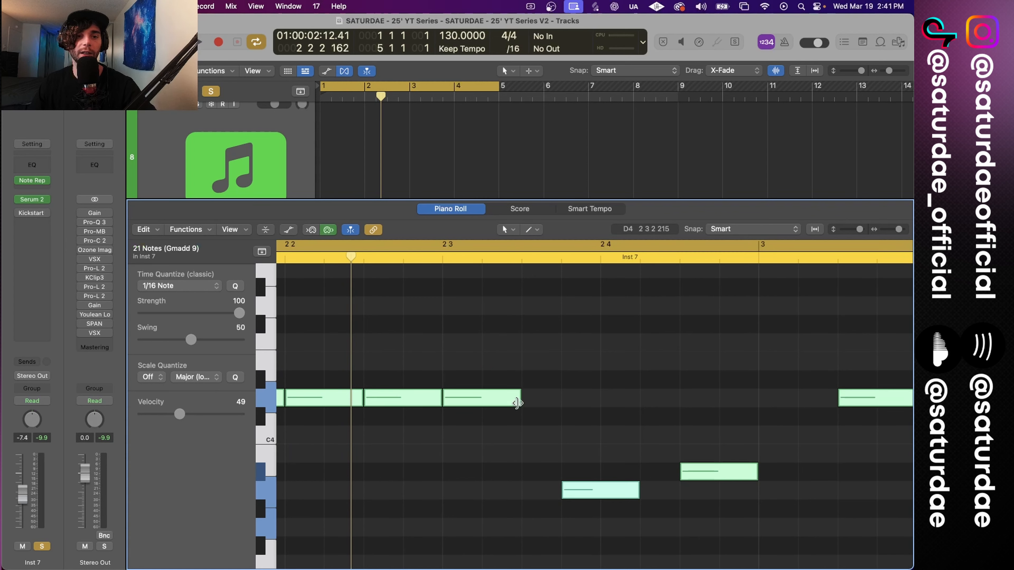
left_click_drag(517, 404, 481, 403)
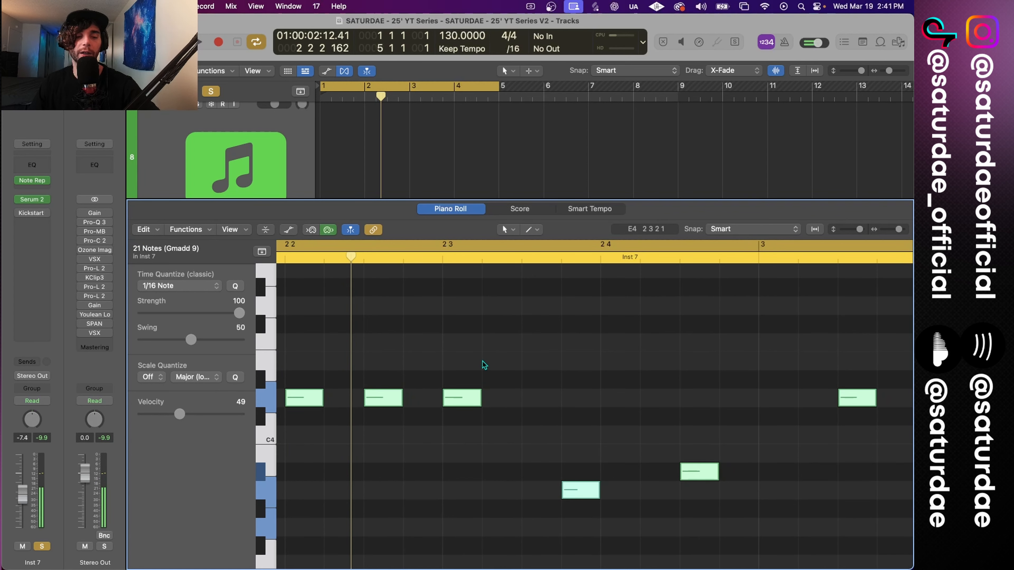
key("space")
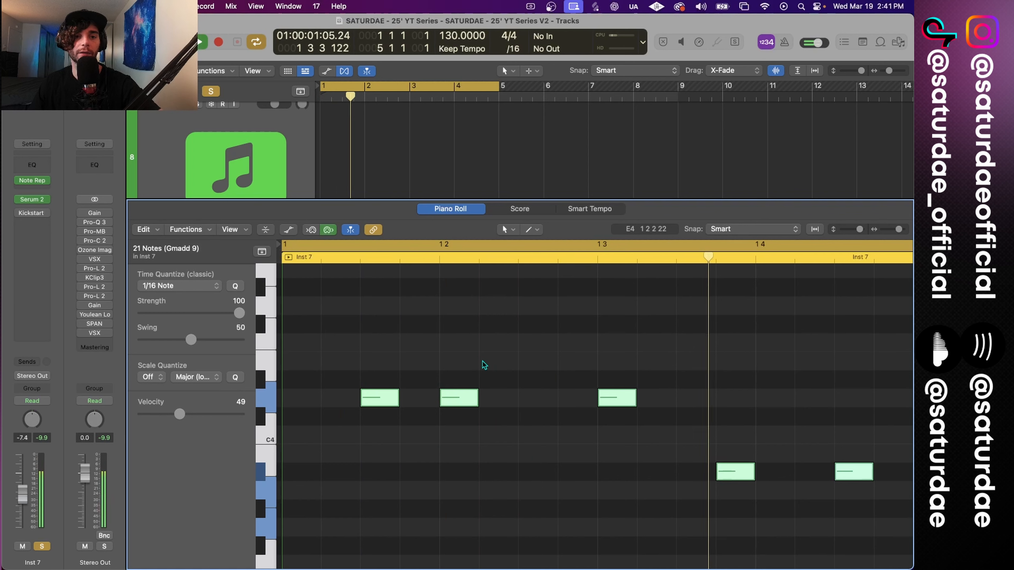
key("p")
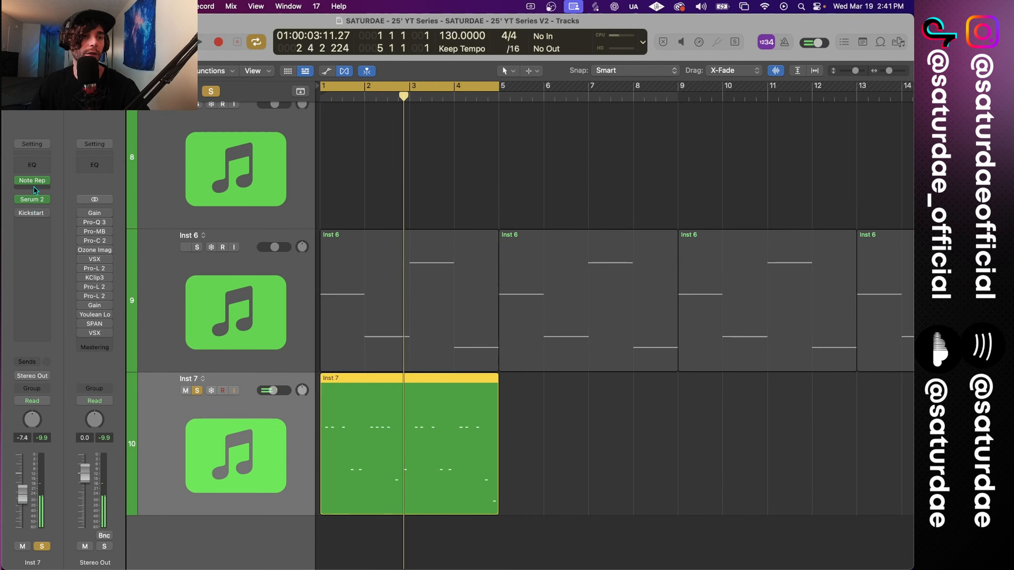
Step: In the effects of Inst 7's Serum 2, set the reverb mix to 37% and adjust the delay's right-channel time
left_click(32, 198)
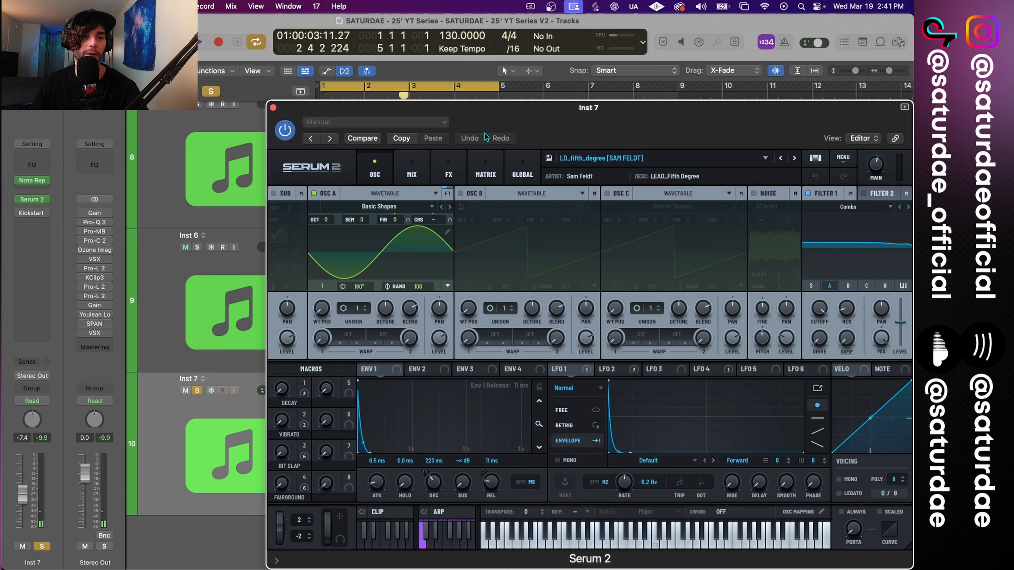
left_click(446, 178)
left_click_drag(581, 121, 508, 95)
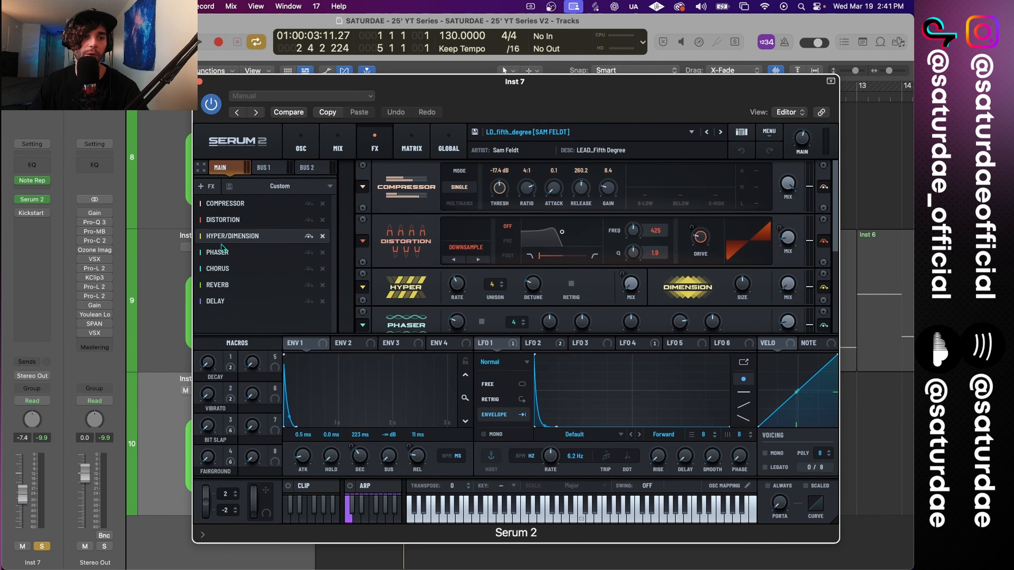
left_click(235, 285)
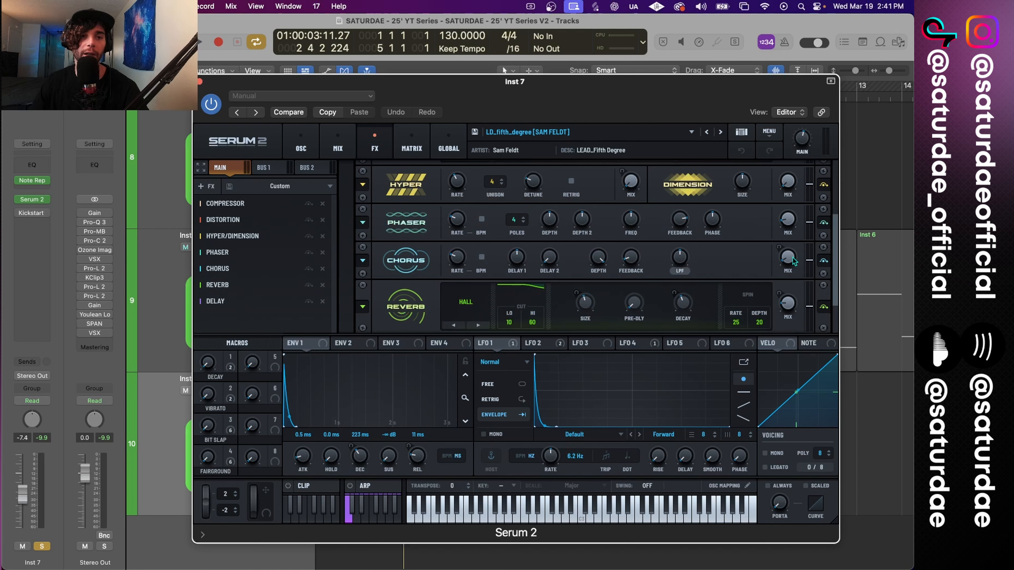
scroll(806, 286, "down", 3)
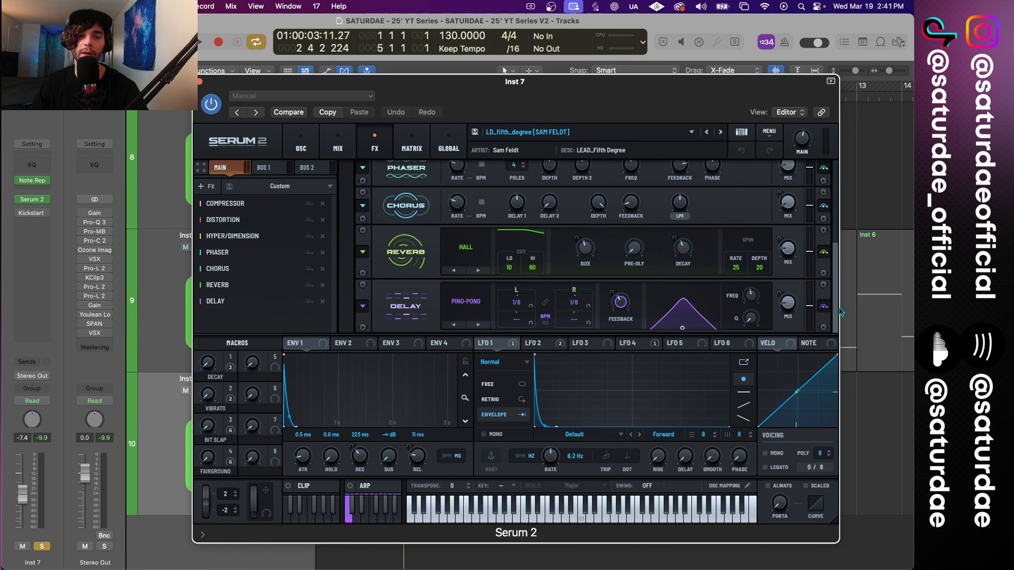
left_click_drag(789, 249, 788, 245)
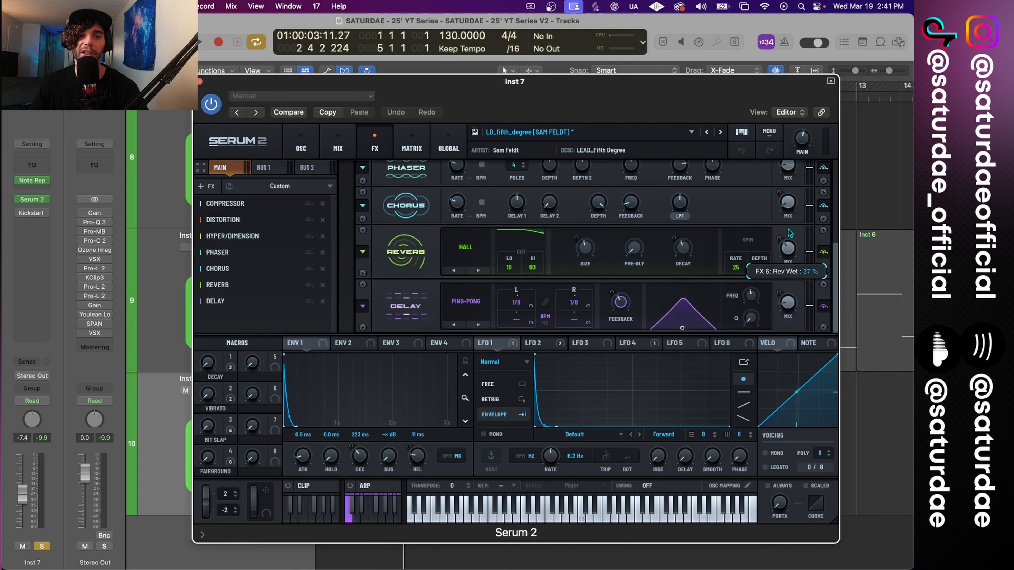
mouse_move(794, 309)
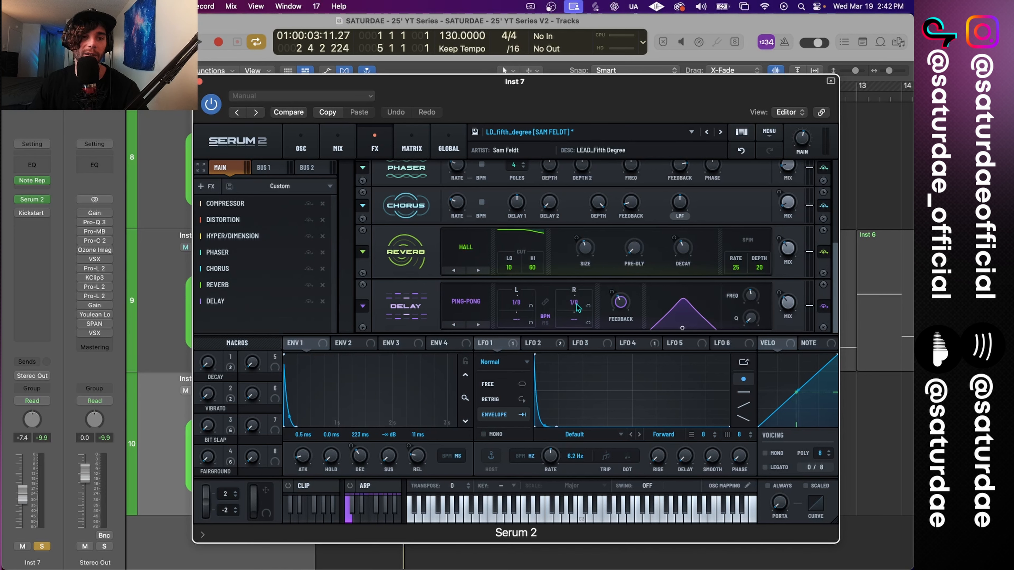
mouse_move(576, 307)
left_mouse_down()
mouse_move(577, 316)
mouse_move(577, 298)
left_mouse_up()
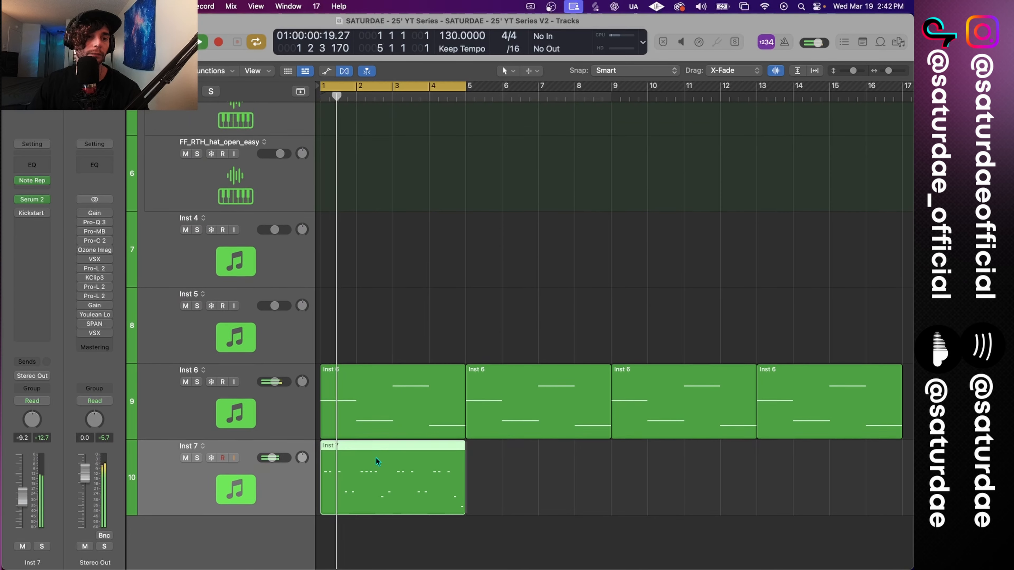
Step: Lower the Inst 7 track's volume to -11.6 dB and move its region to start at bar 5
left_click_drag(273, 459, 271, 459)
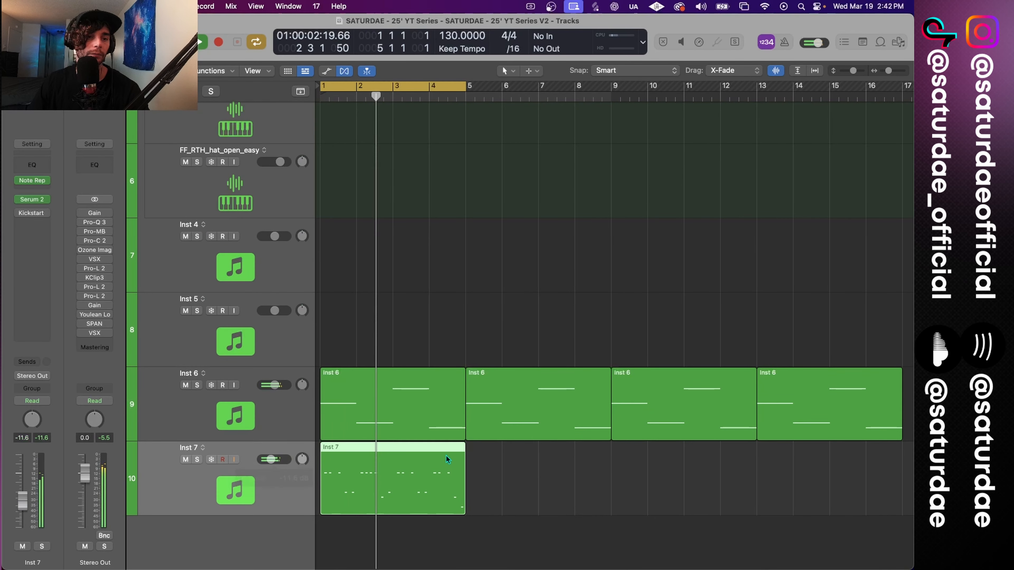
left_click_drag(380, 450, 526, 456)
key("super+Up")
key("super+Up")
key("super+Left")
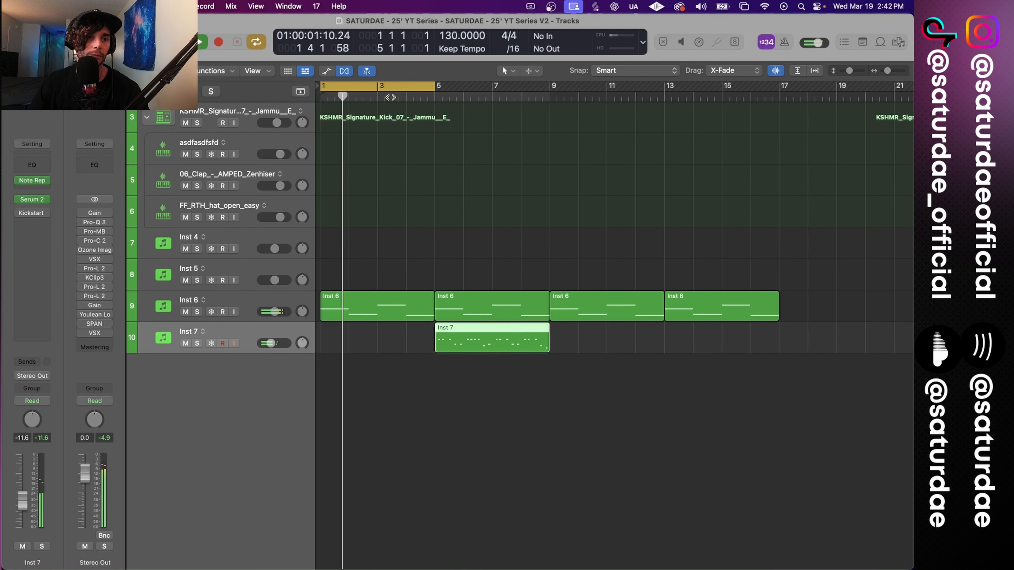
Step: Set the cycle range to bars 5 to 17 and repeat the Inst 7 region up to bar 17 during playback
left_click(396, 90)
key("space")
left_click(436, 95)
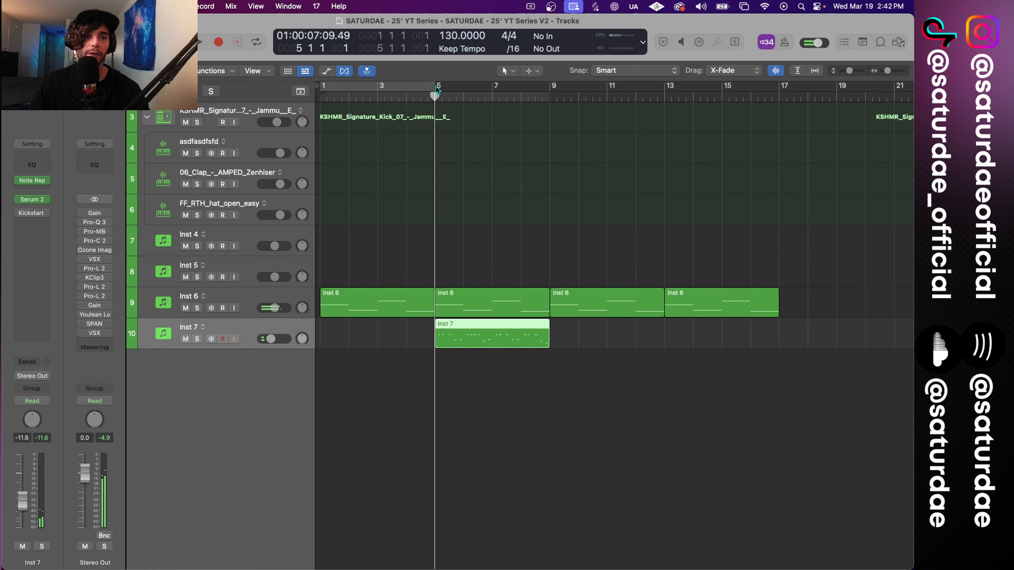
left_click_drag(436, 90, 778, 91)
key("space")
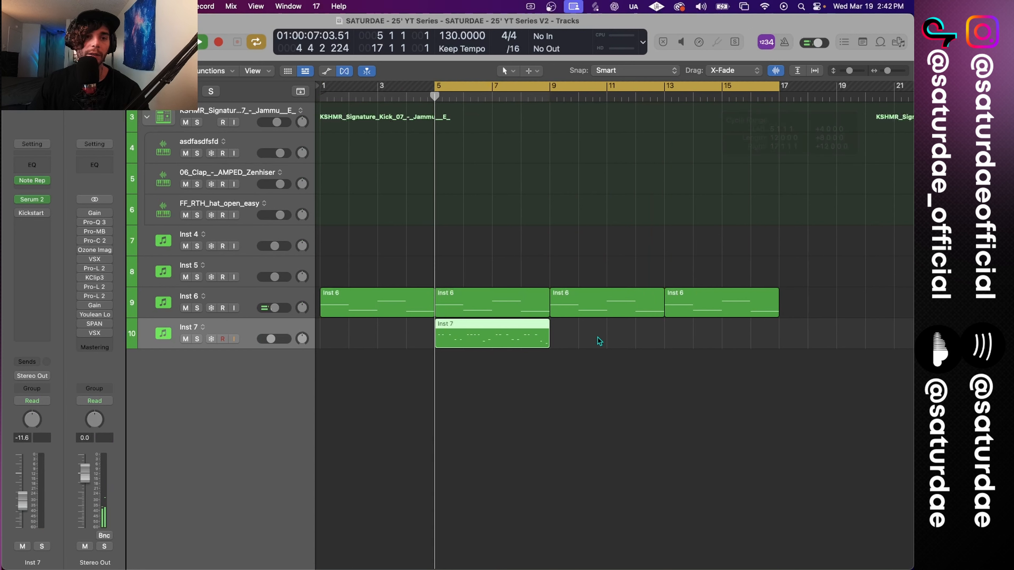
left_click_drag(549, 325, 779, 328)
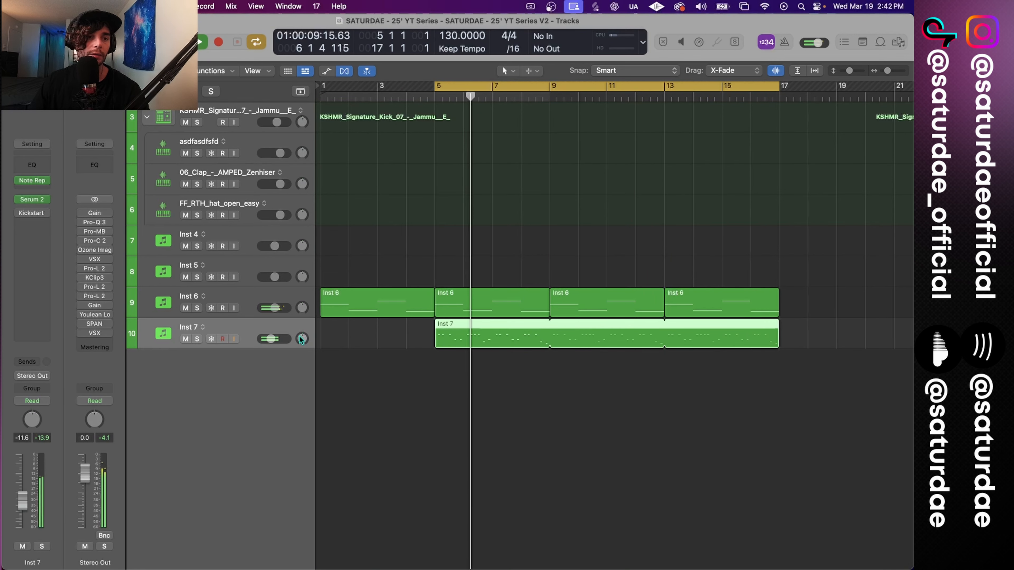
left_click(635, 384)
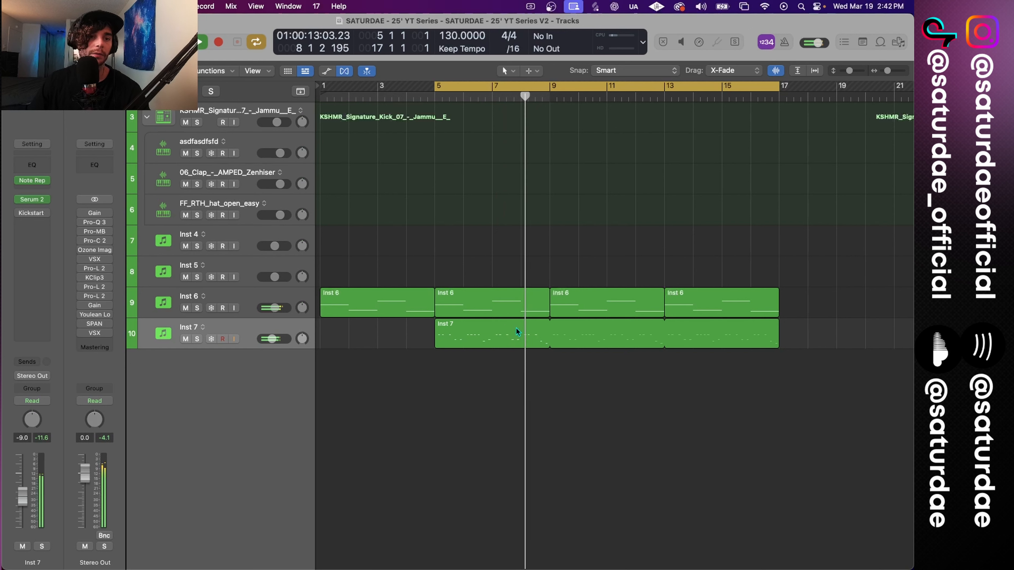
Step: Give all notes in the first Inst 7 region a fixed velocity of 100 with the Fixed Velocity MIDI transform
double_click(502, 330)
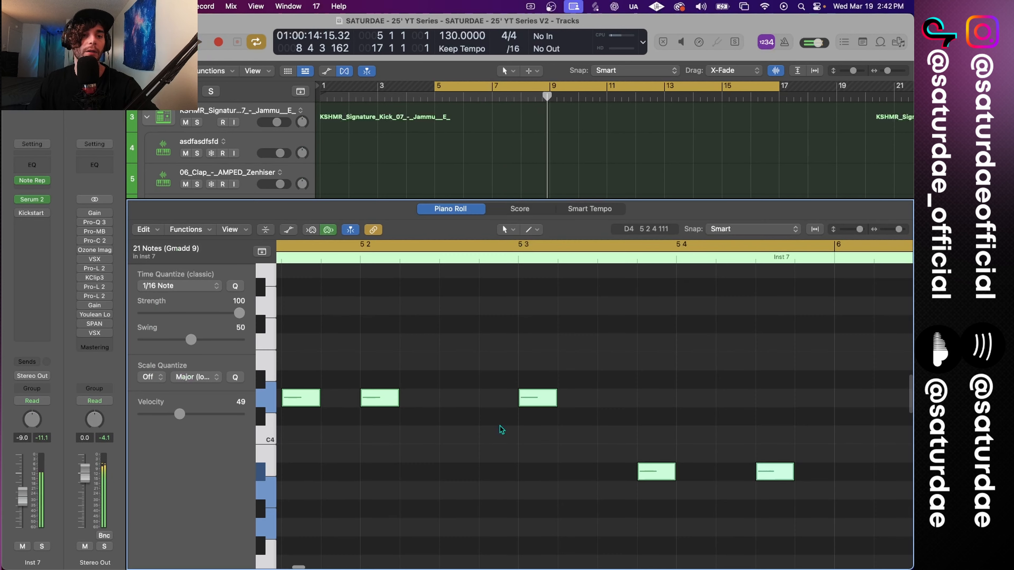
left_click(191, 230)
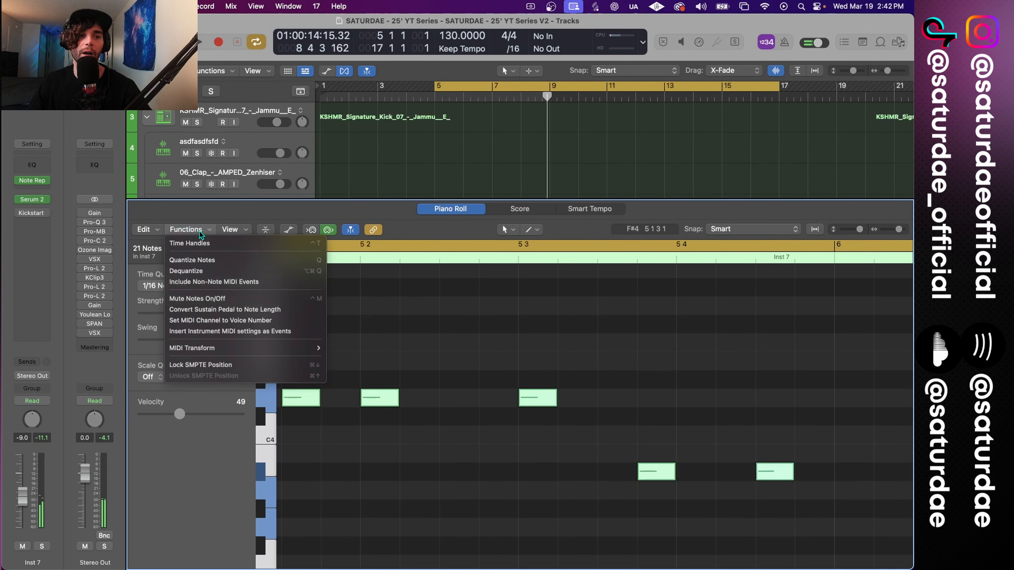
mouse_move(219, 349)
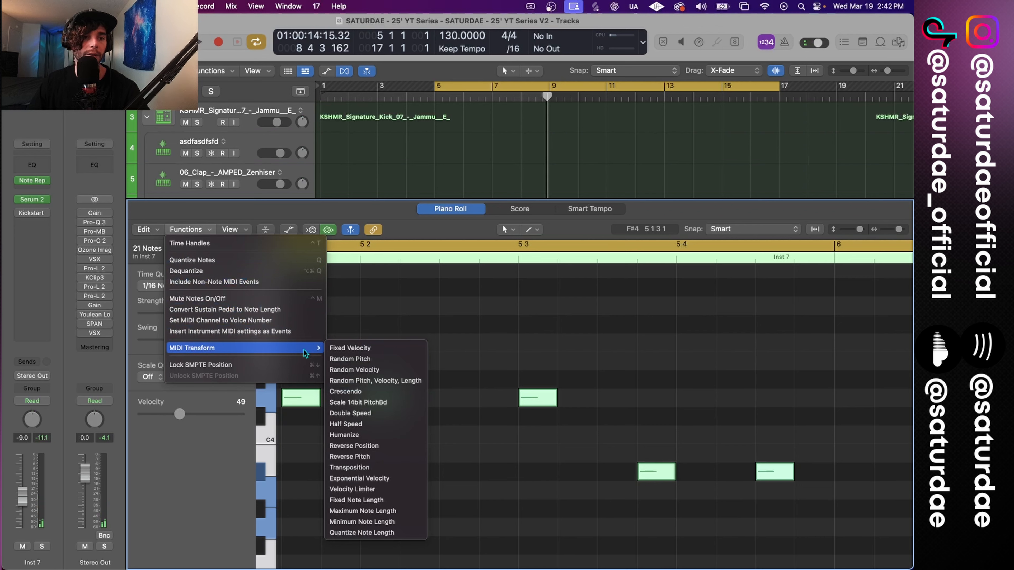
left_click(391, 348)
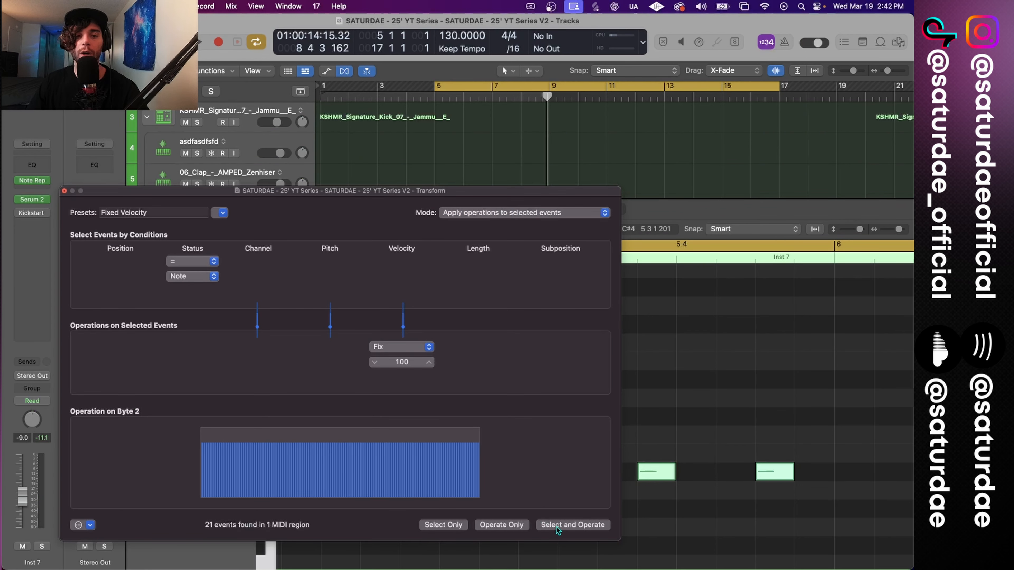
left_click(64, 191)
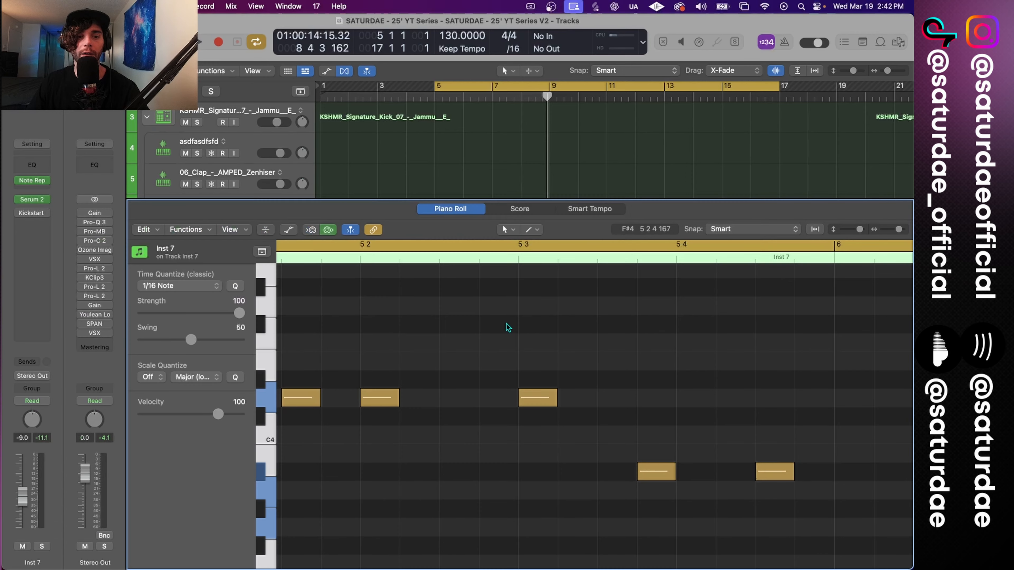
Step: Copy the drum pattern region from bar 25 to bar 5 and repeat it up to bar 17
scroll(507, 329, "down", 5)
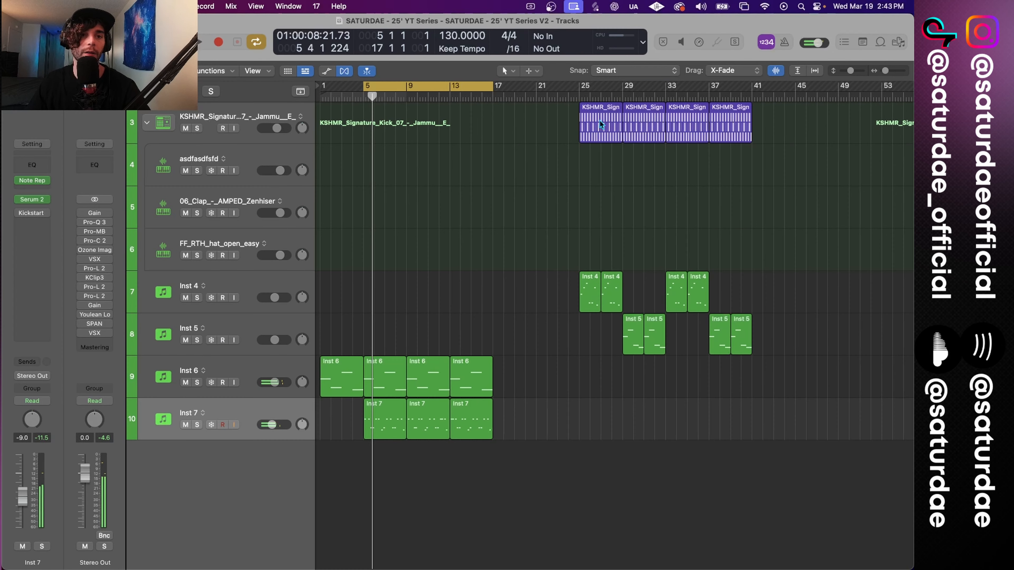
left_click_drag(599, 122, 435, 131)
key("super+r")
Step: Turn off all asdfasdfsfd steps in the bar 5 drum pattern in the Step Sequencer and close the editor
left_click(387, 122)
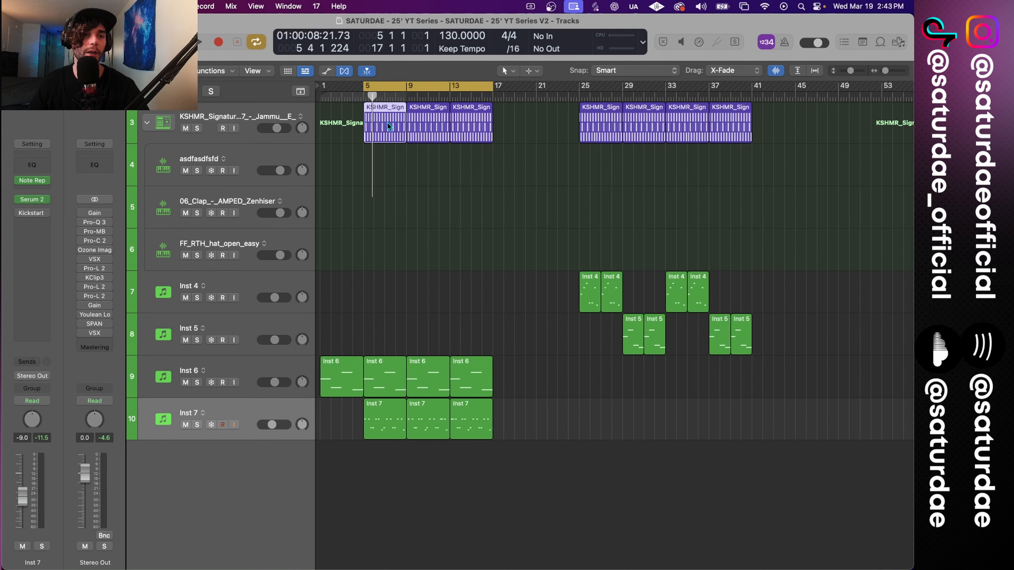
double_click(387, 123)
left_click_drag(321, 269, 744, 263)
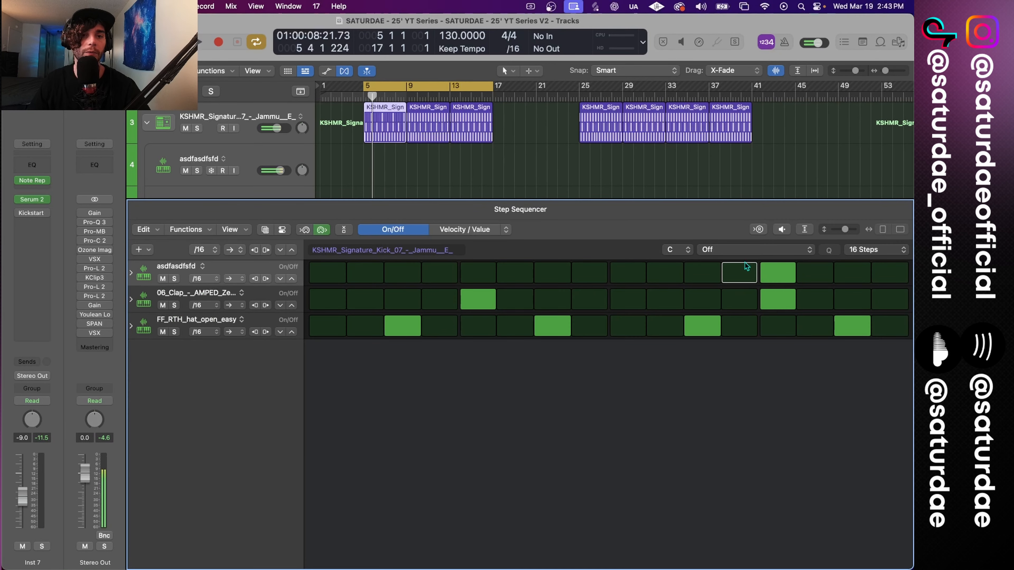
key("e")
Step: Play the arrangement from bar 5 and examine how the drum, Inst 6 and Inst 7 regions line up
key("space")
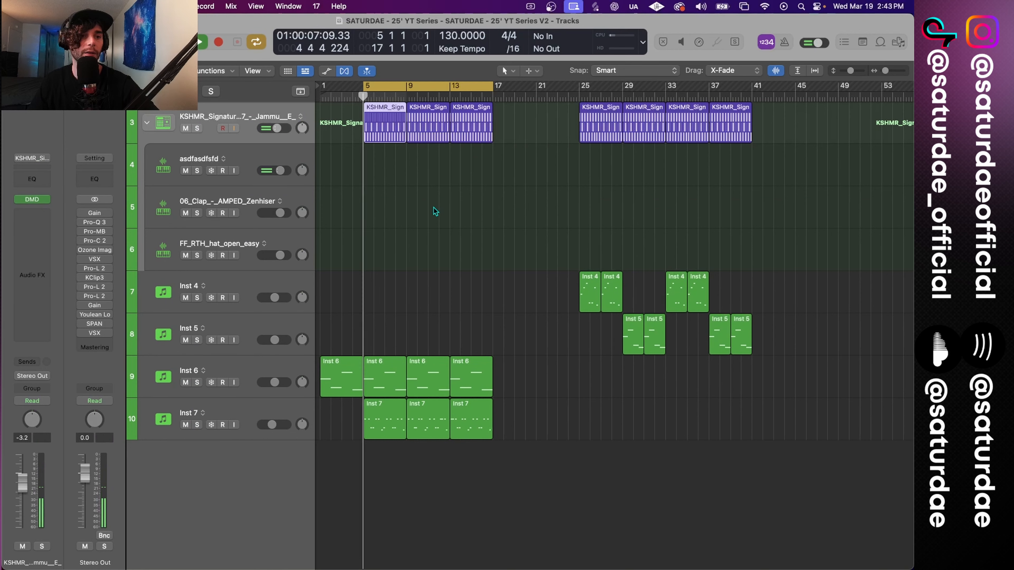
key("super+Down")
key("super+Down")
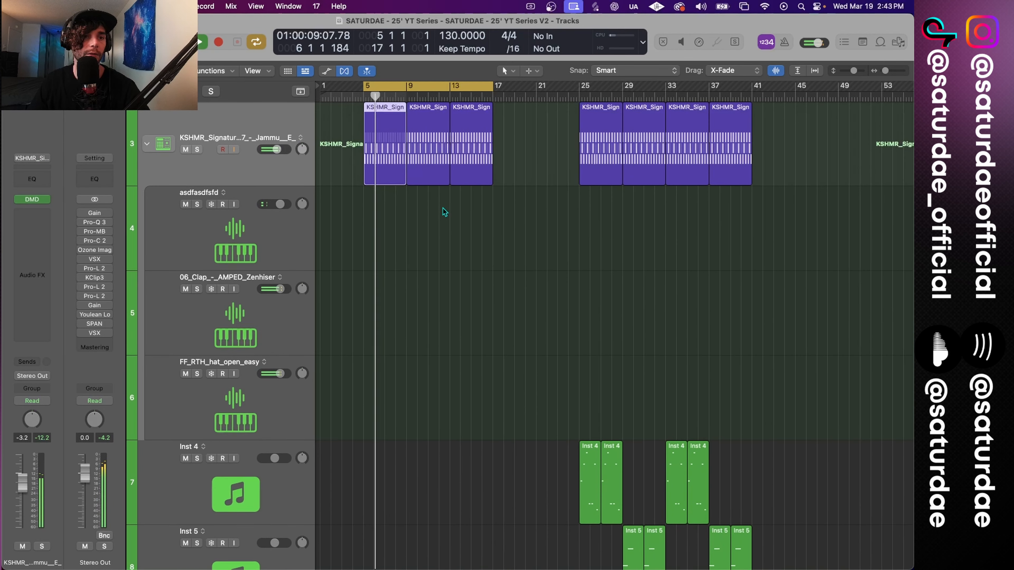
key("super+Right")
key("super+Right")
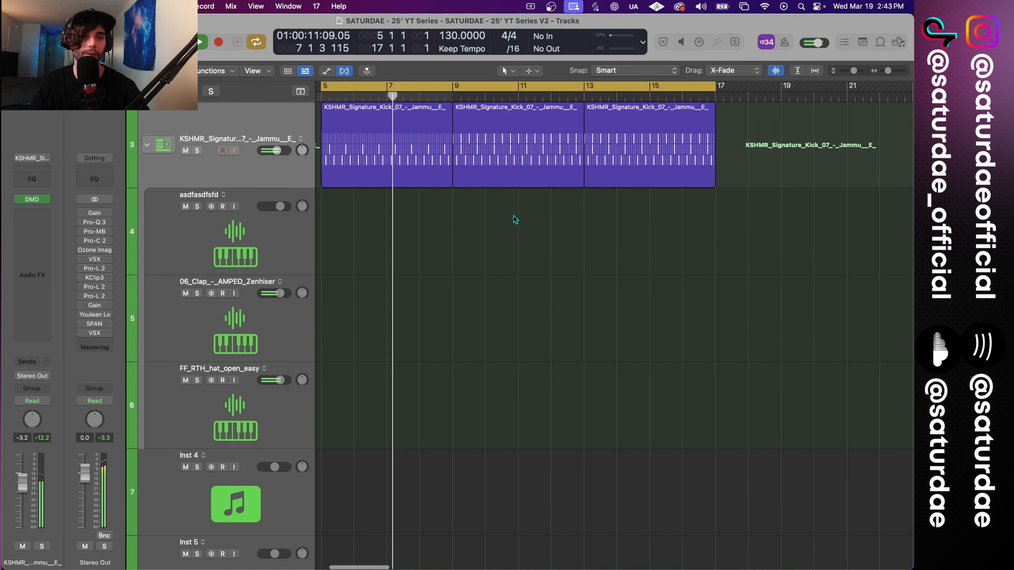
key("super+Up")
key("super+Up")
key("super+Left")
key("super+Left")
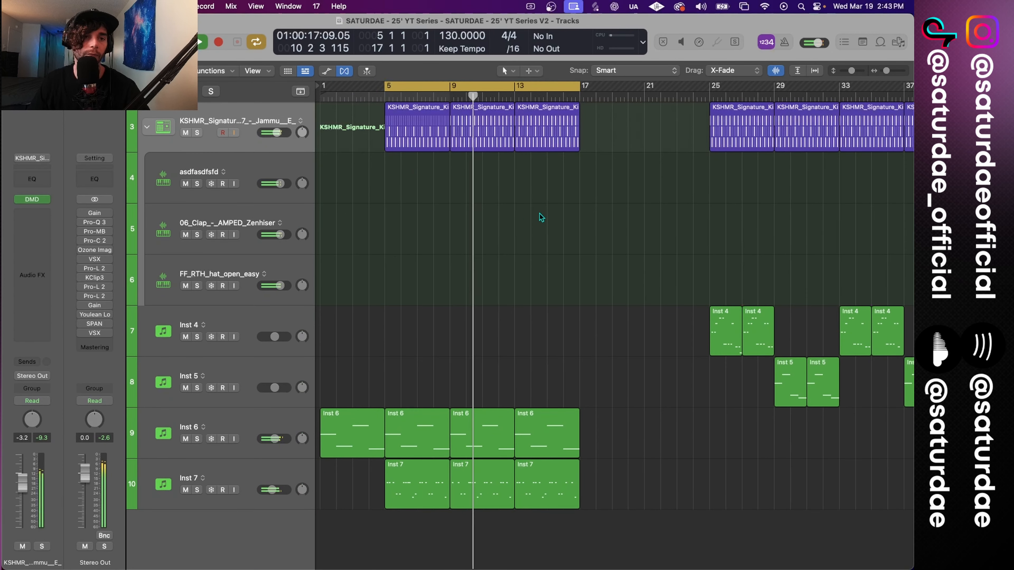
scroll(526, 195, "right", 3)
scroll(499, 160, "left", 3)
double_click(488, 131)
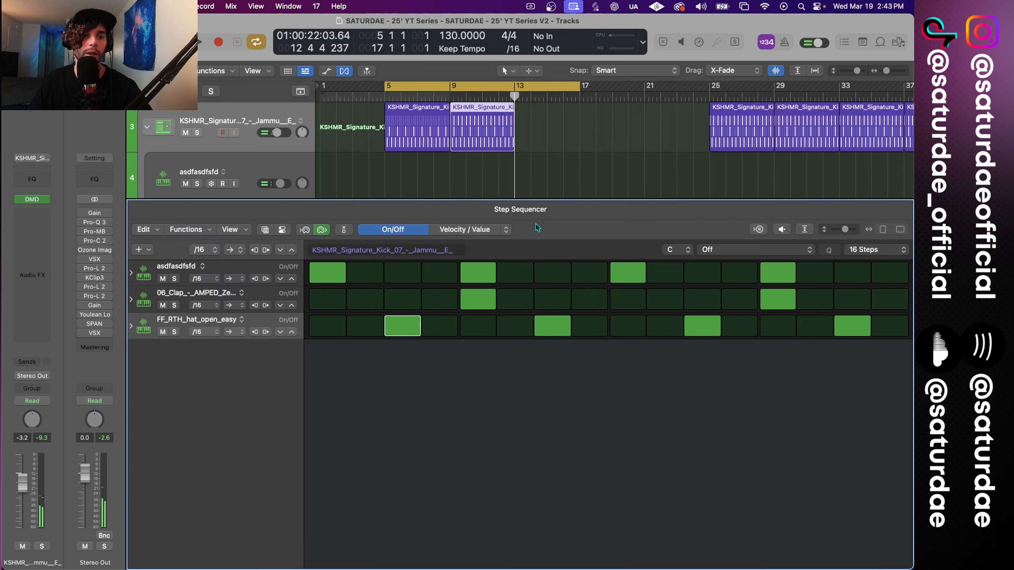
left_click_drag(773, 275, 627, 274)
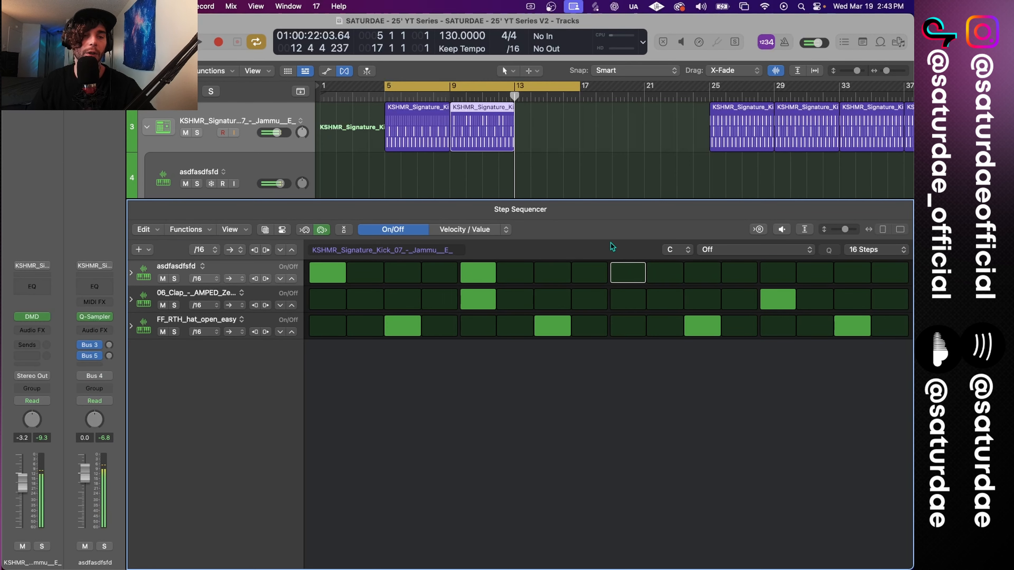
left_click(778, 275)
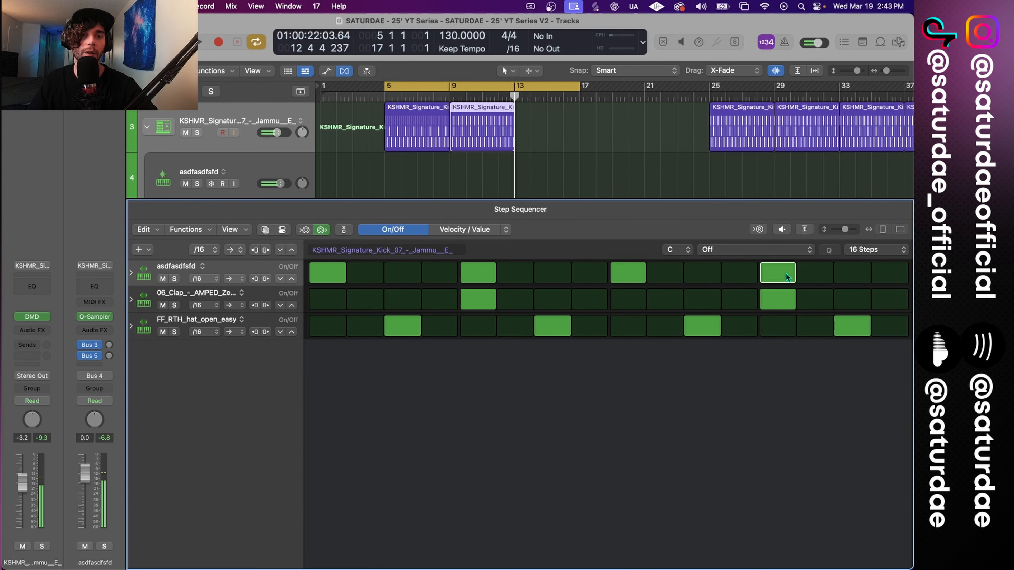
key("e")
Step: Split the drum pattern region that starts at bar 9 at bar 12
scroll(552, 210, "up", 5)
scroll(475, 196, "left", 4)
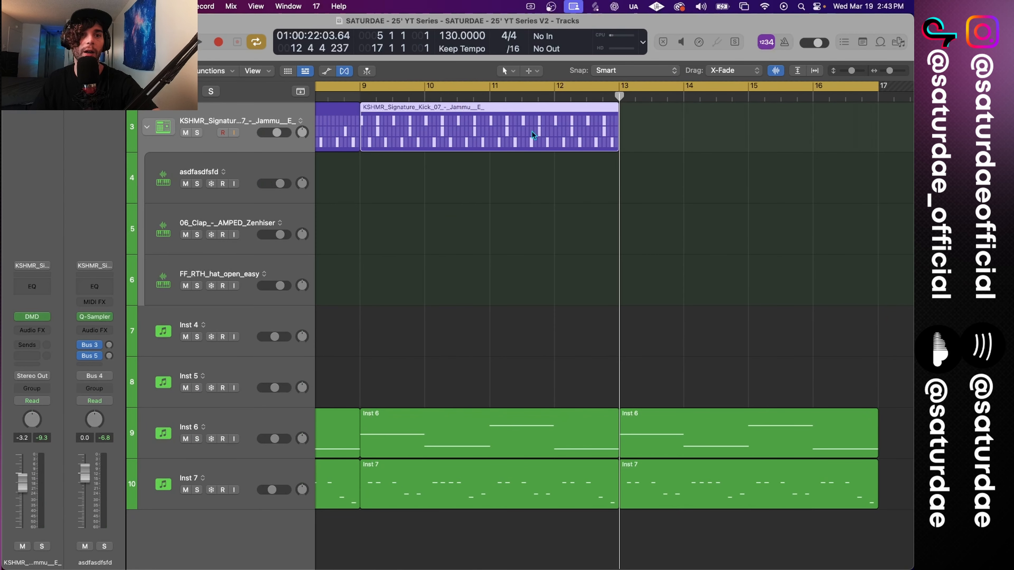
key("t")
key("i")
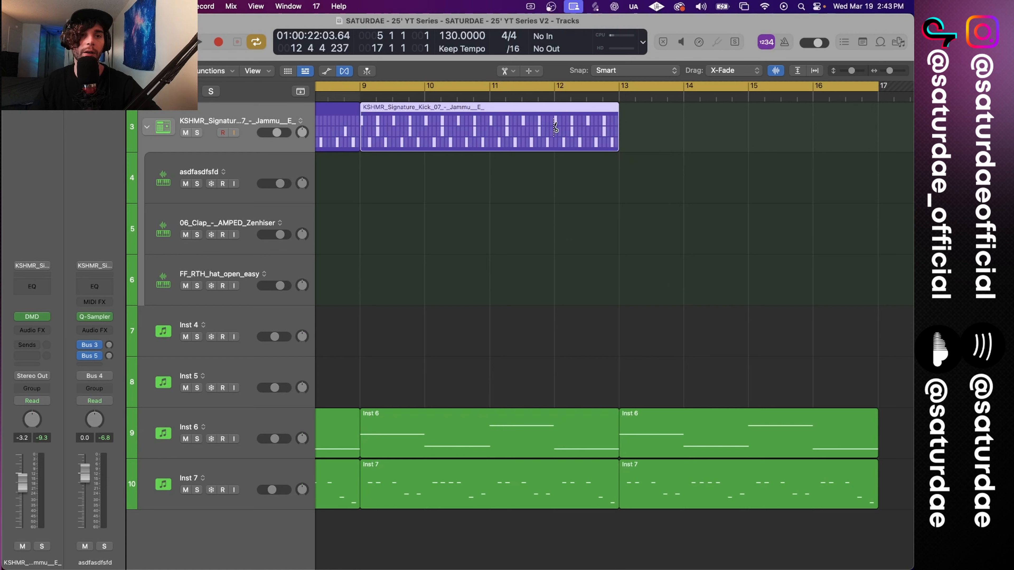
left_click(554, 130)
key("t")
key("t")
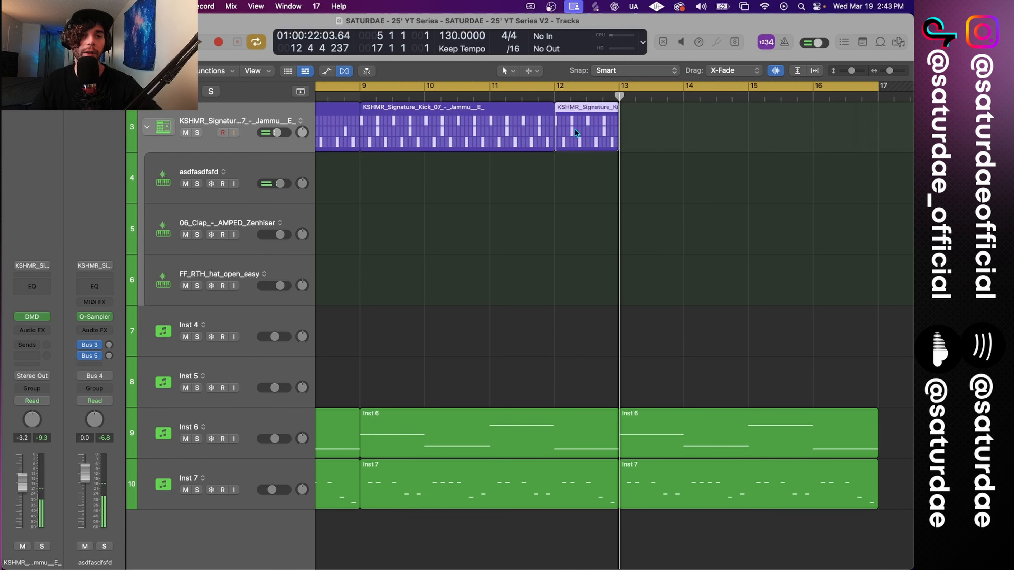
Step: Turn off the last two active asdfasdfsfd steps in the bar 12 drum pattern, close the Step Sequencer and play from bar 5
double_click(575, 130)
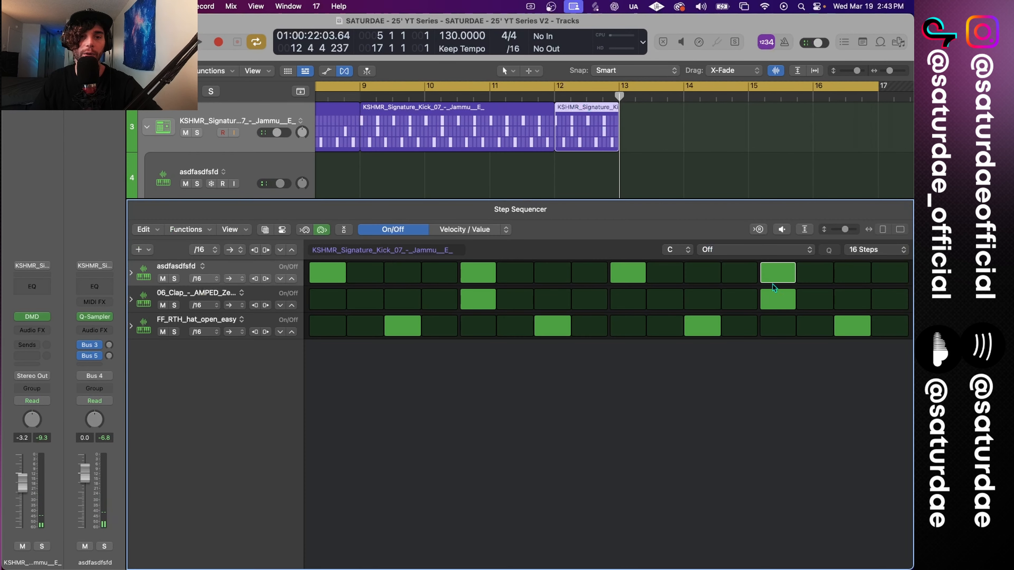
left_click_drag(774, 276, 639, 275)
key("e")
key("space")
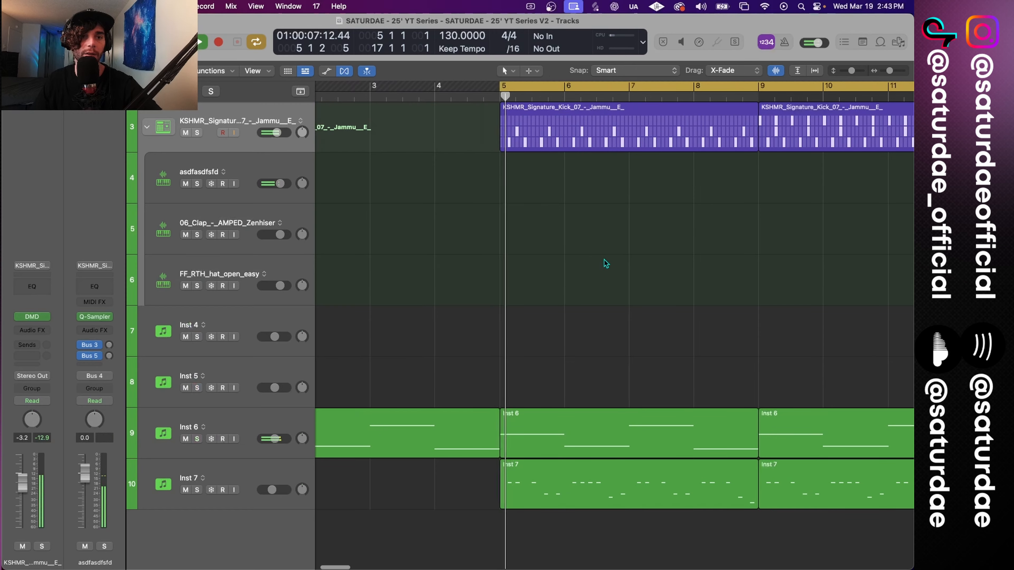
Step: Move the drum pattern regions that start at bar 5 so they run from bar 9 to bar 17, and stop playback
scroll(604, 260, "down", 10)
scroll(451, 146, "down", 5)
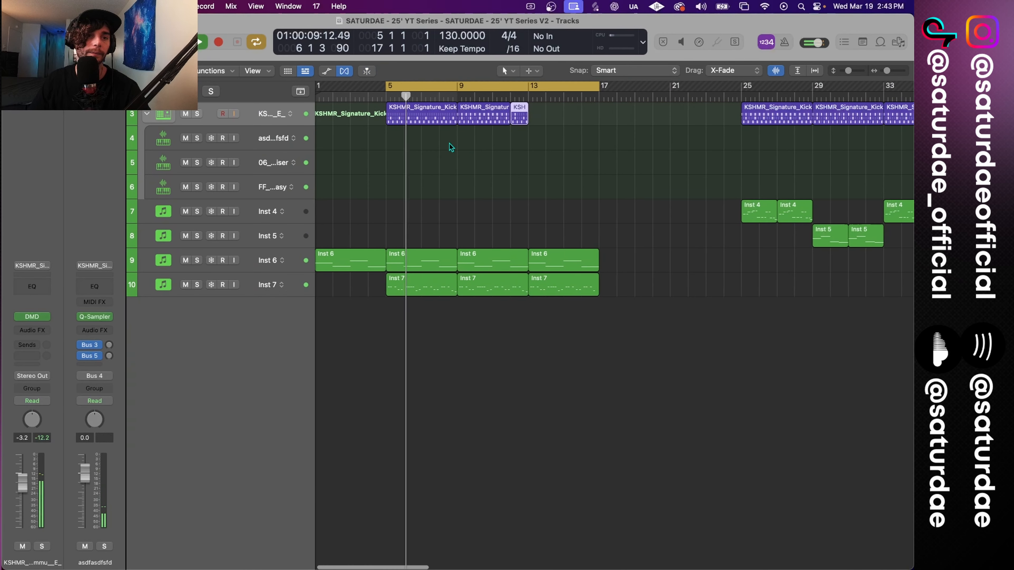
scroll(451, 144, "right", 1)
left_click_drag(539, 142, 351, 108)
left_click_drag(413, 112, 477, 109)
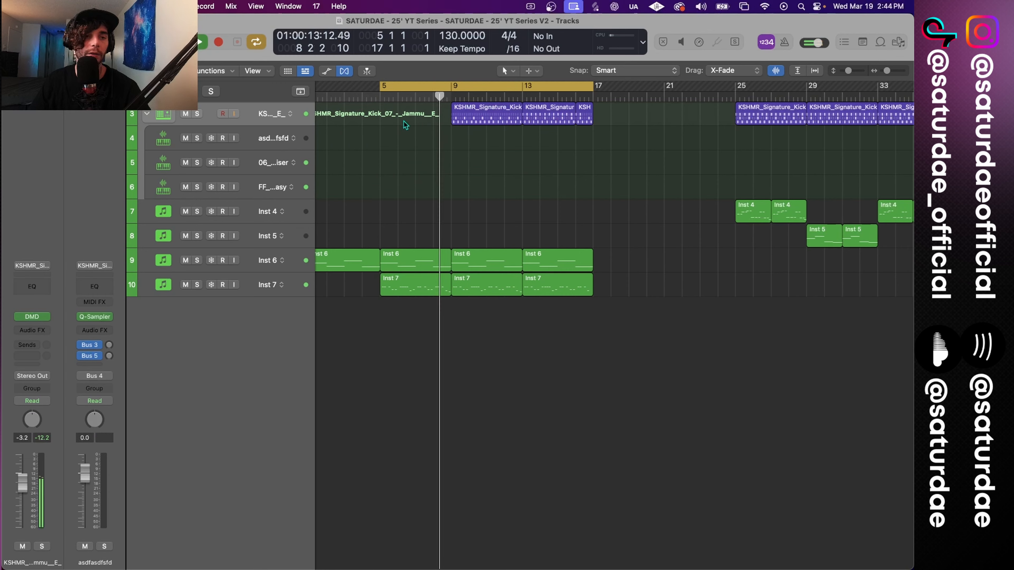
scroll(482, 251, "up", 3)
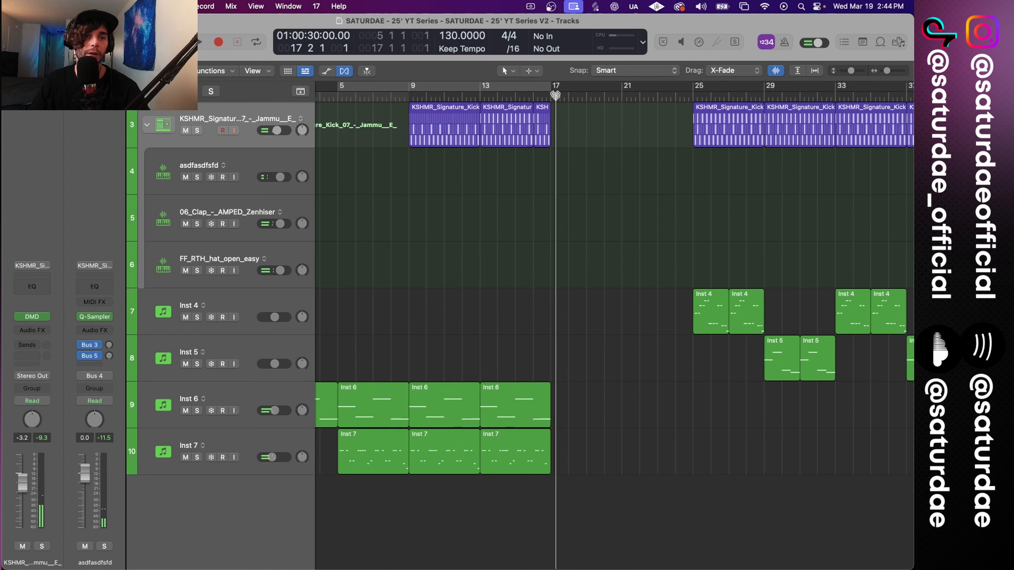
key("space")
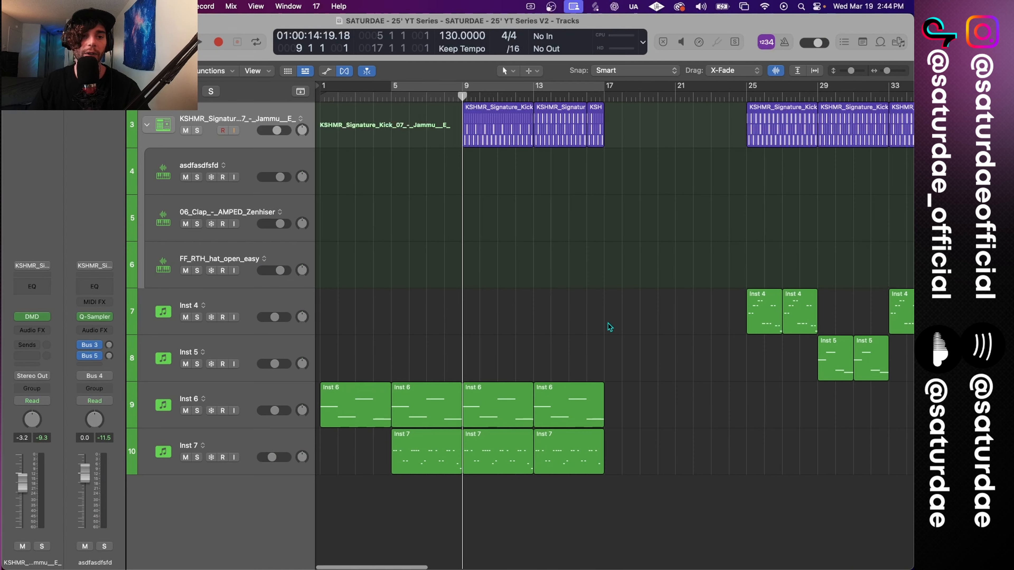
Step: Switch to the Splice library sounds and add the VOX_JULIENNEBY_126 "if I start to fade away" vocal hook on a new track at bar 1
left_click(597, 6)
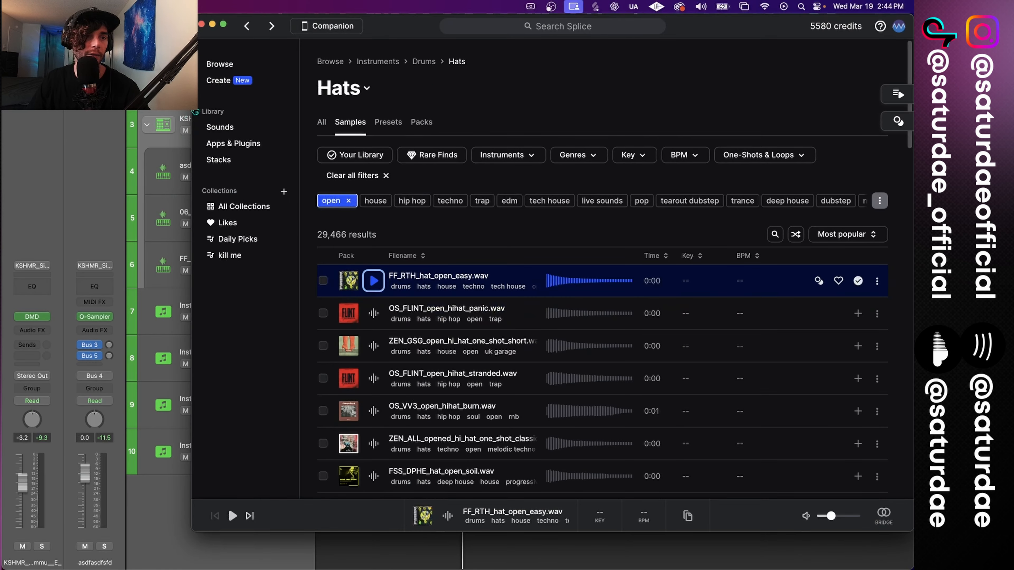
left_click(219, 64)
left_click(222, 127)
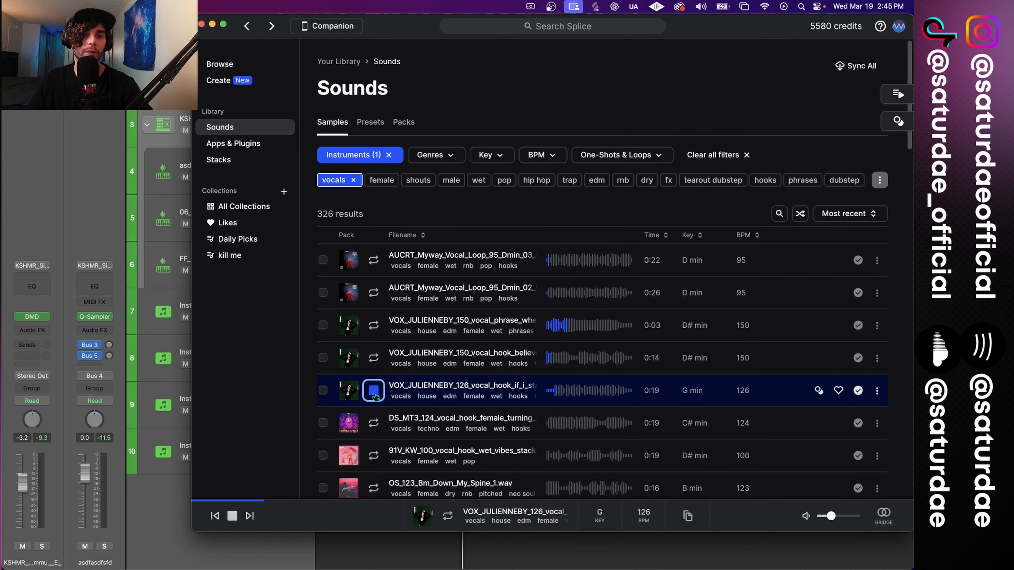
left_click_drag(418, 32, 711, 32)
left_click_drag(668, 396, 326, 519)
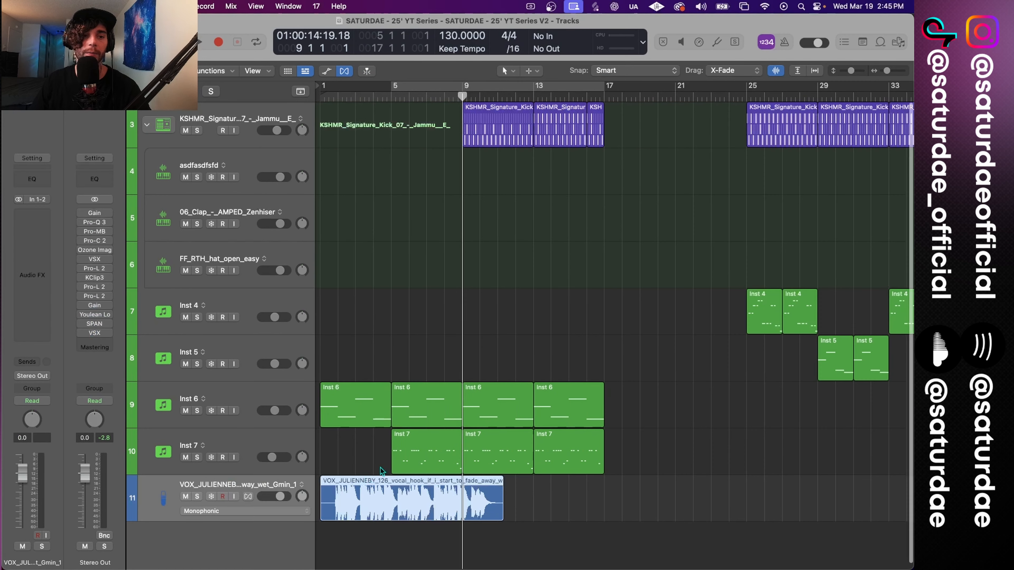
scroll(463, 454, "up", 6)
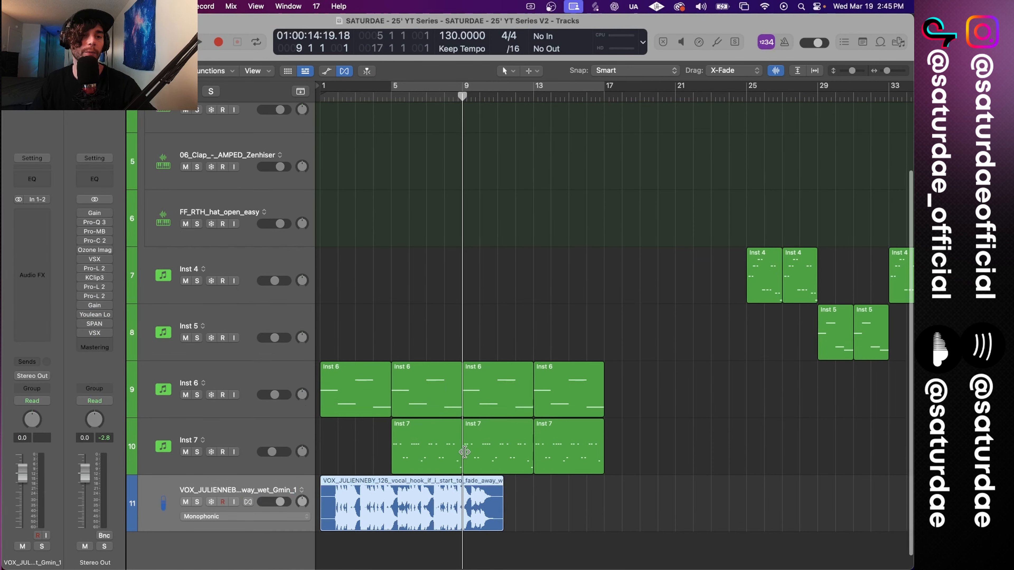
scroll(460, 458, "up", 8)
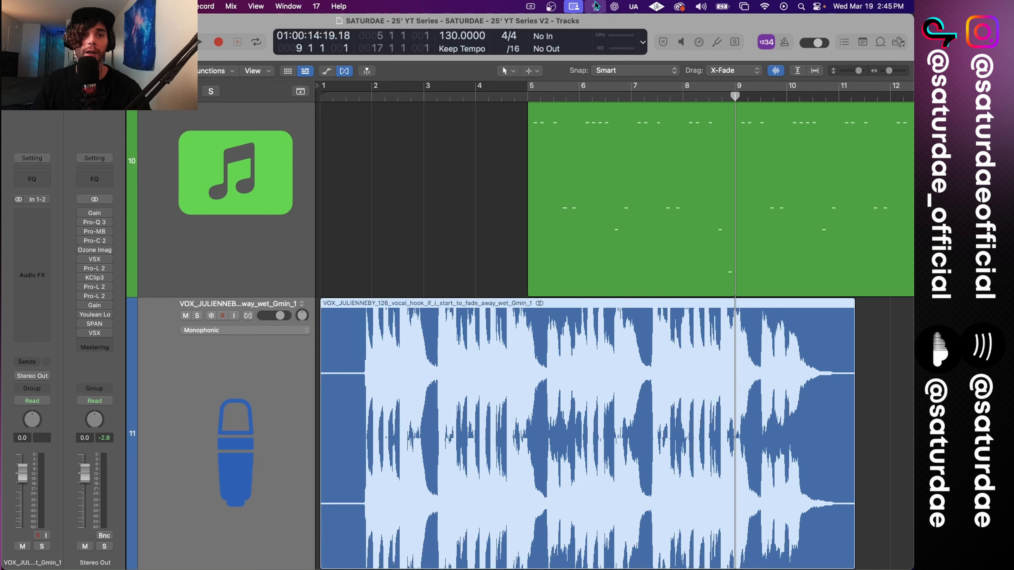
Step: Check the vocal hook's BPM in Splice and compare its region in Logic Pro with the project tempo and bar grid
left_click(656, 6)
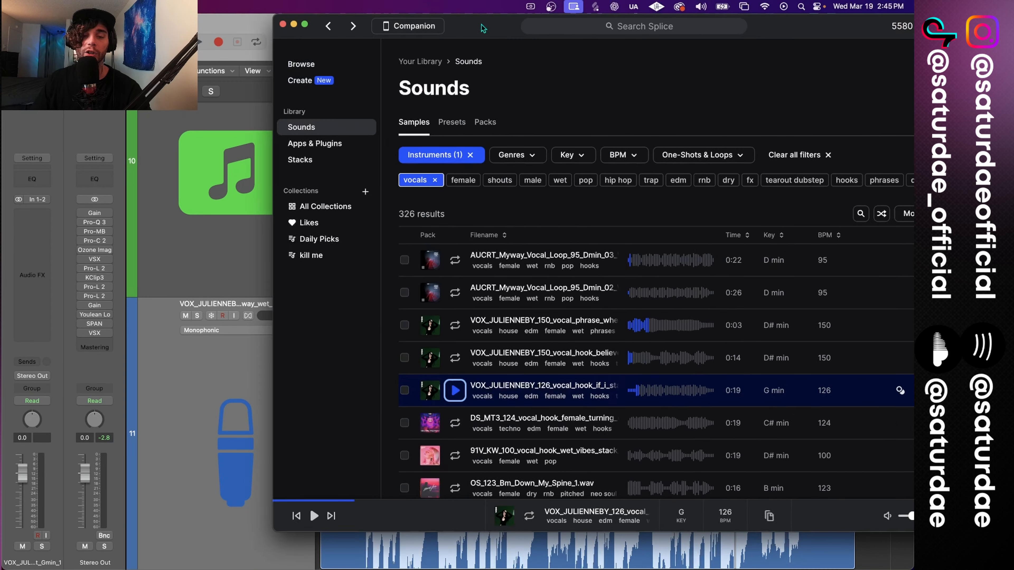
left_click_drag(482, 28, 368, 27)
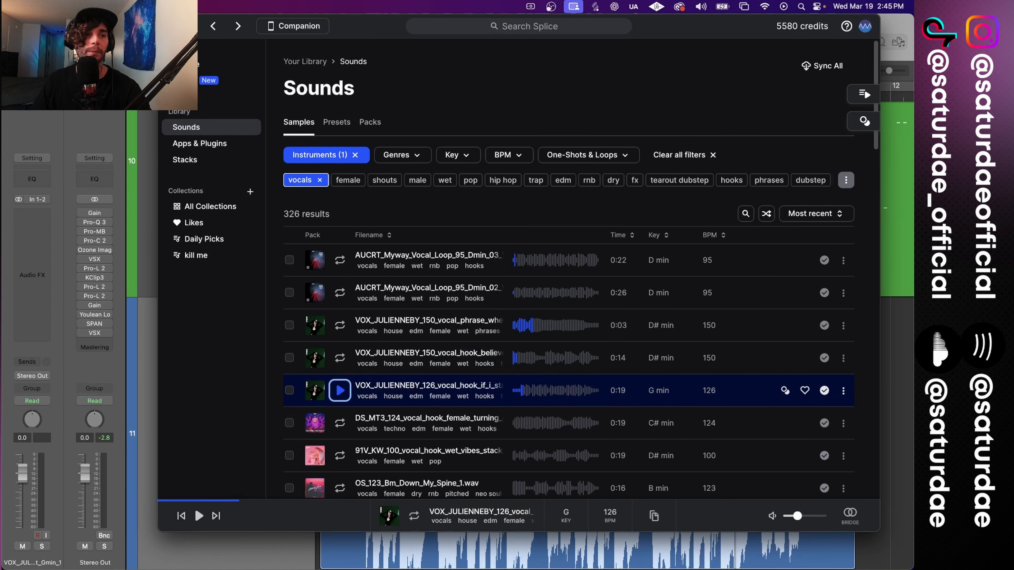
key("Escape")
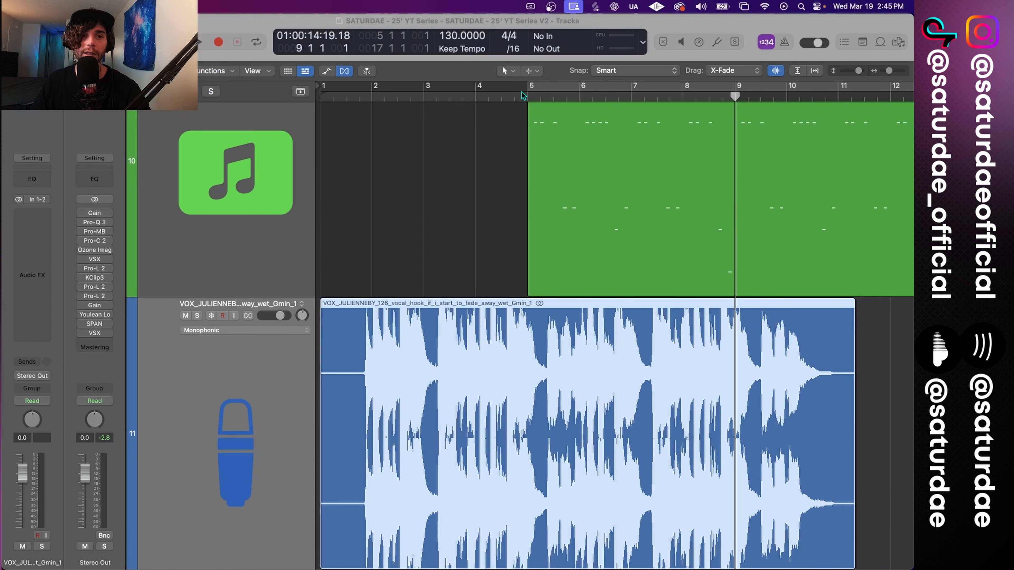
left_click(408, 106)
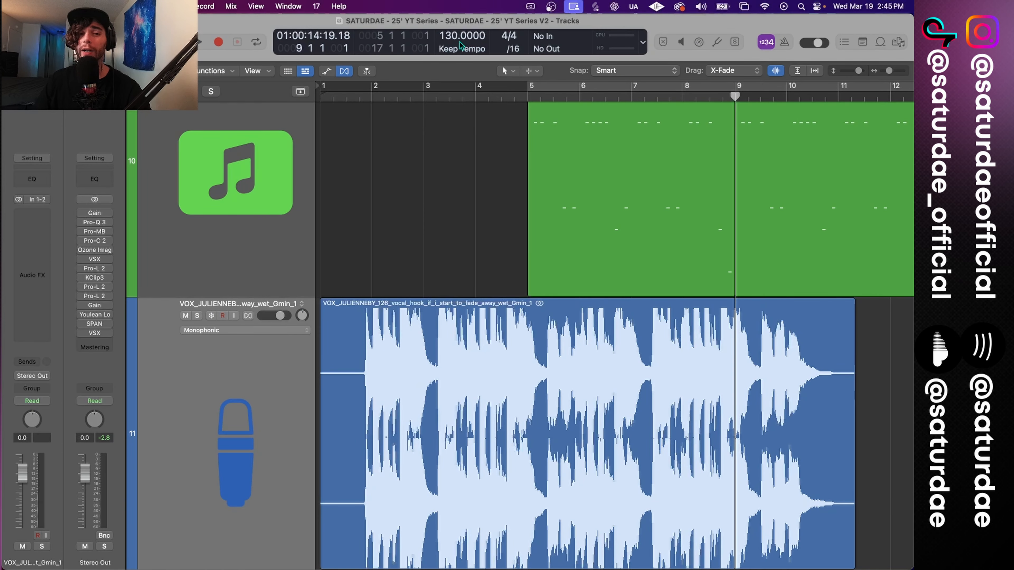
scroll(491, 117, "down", 3)
scroll(491, 116, "up", 6)
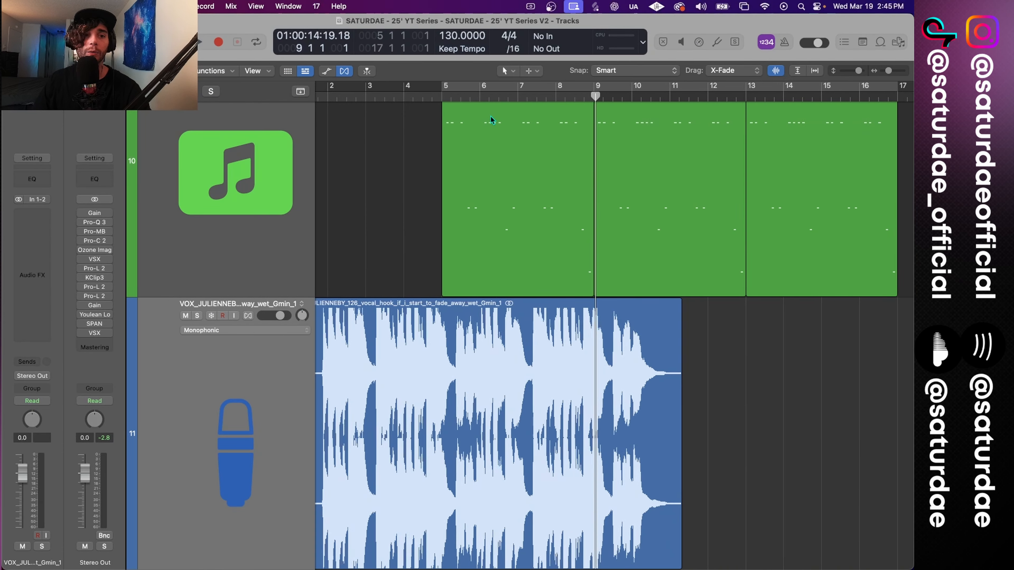
scroll(469, 118, "left", 3)
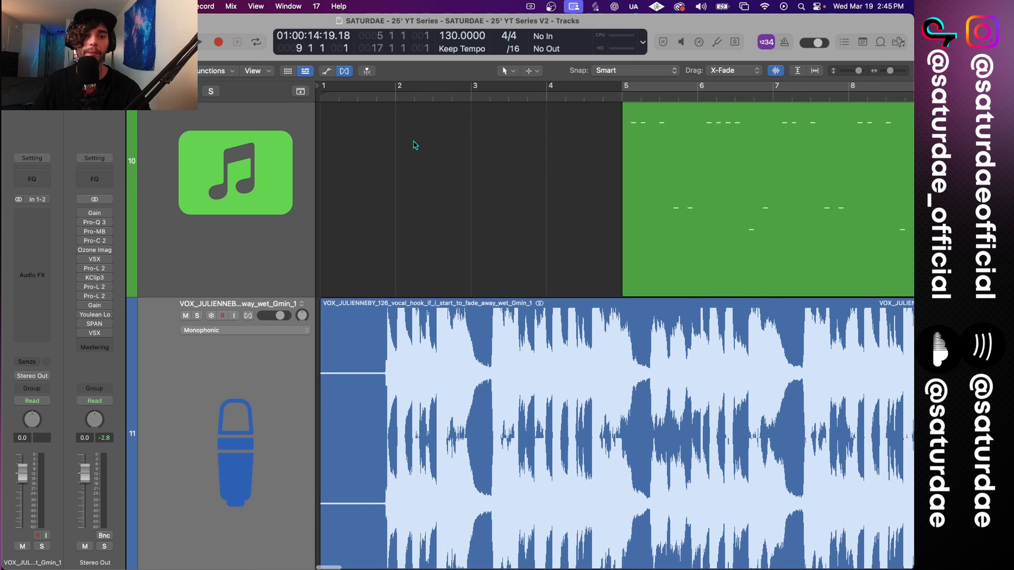
scroll(488, 266, "right", 15)
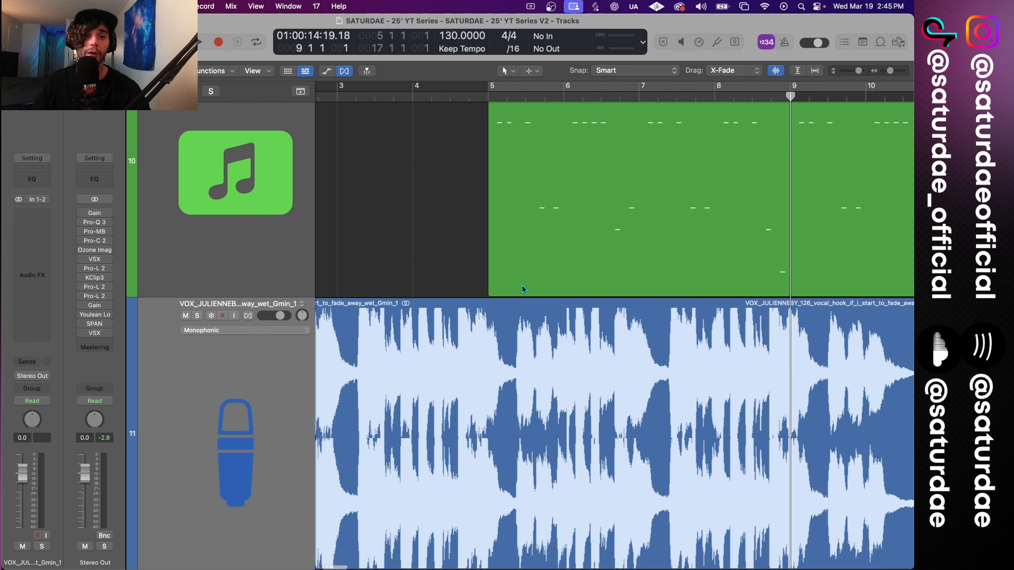
scroll(461, 373, "left", 15)
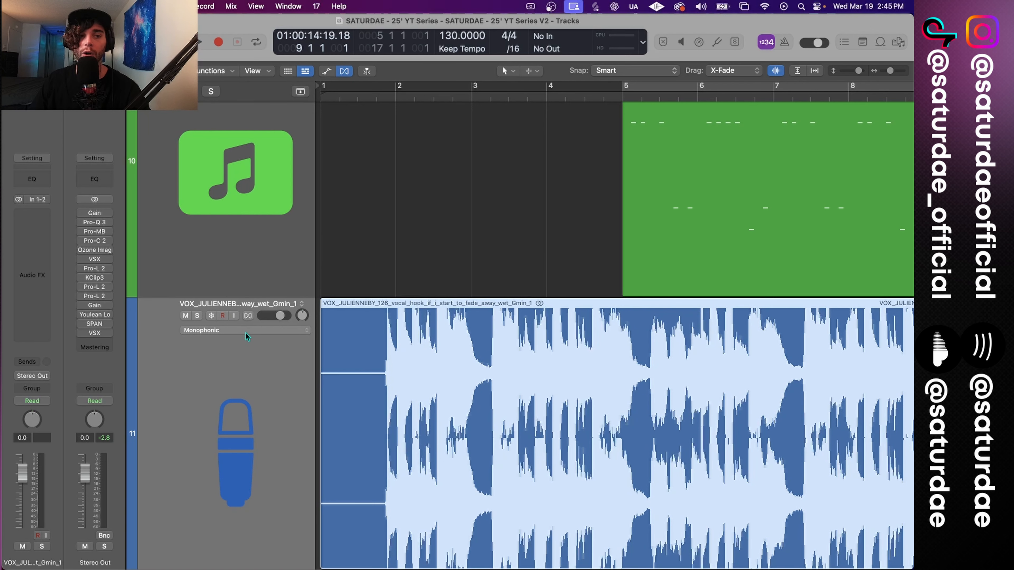
Step: Enable Flex on the vocal track and set its Flex Time mode to Monophonic
scroll(235, 369, "down", 1)
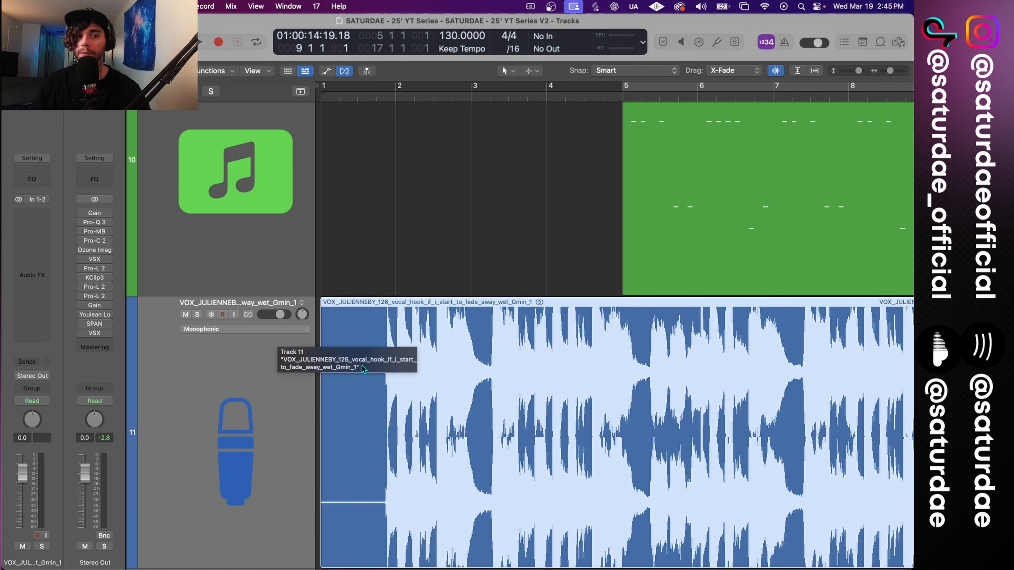
scroll(357, 359, "down", 3)
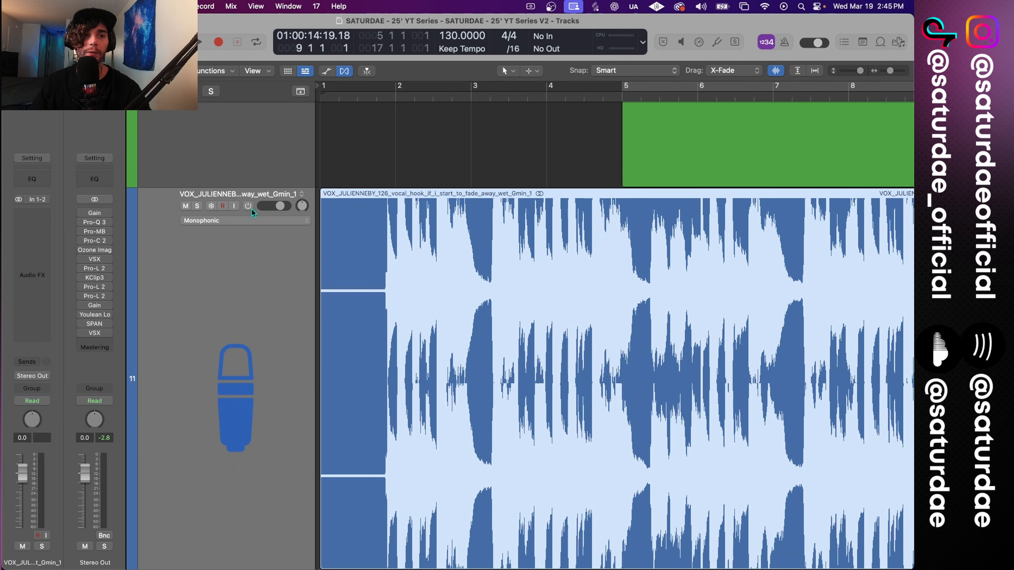
left_click(248, 207)
key("super+Left")
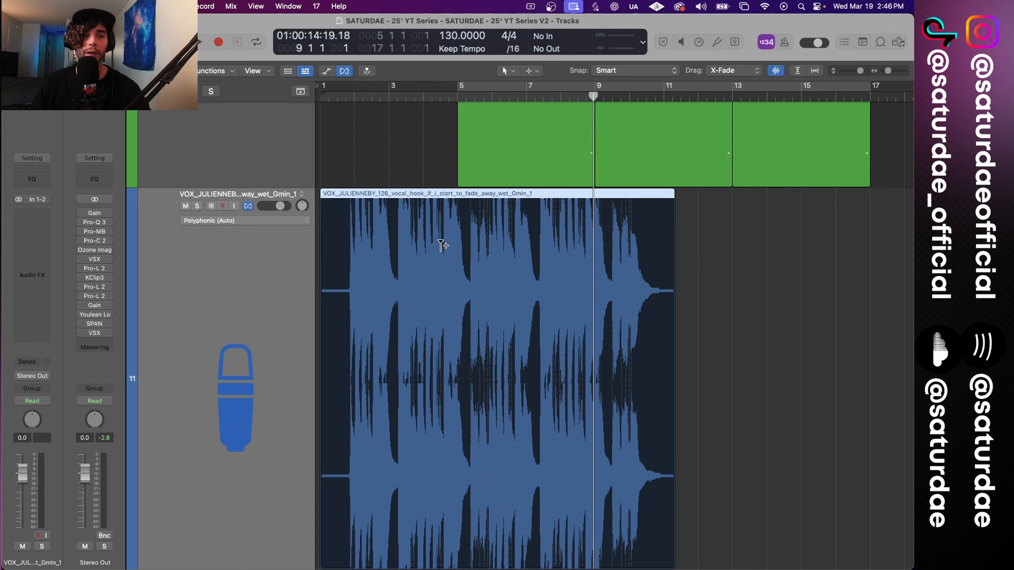
key("super+Left")
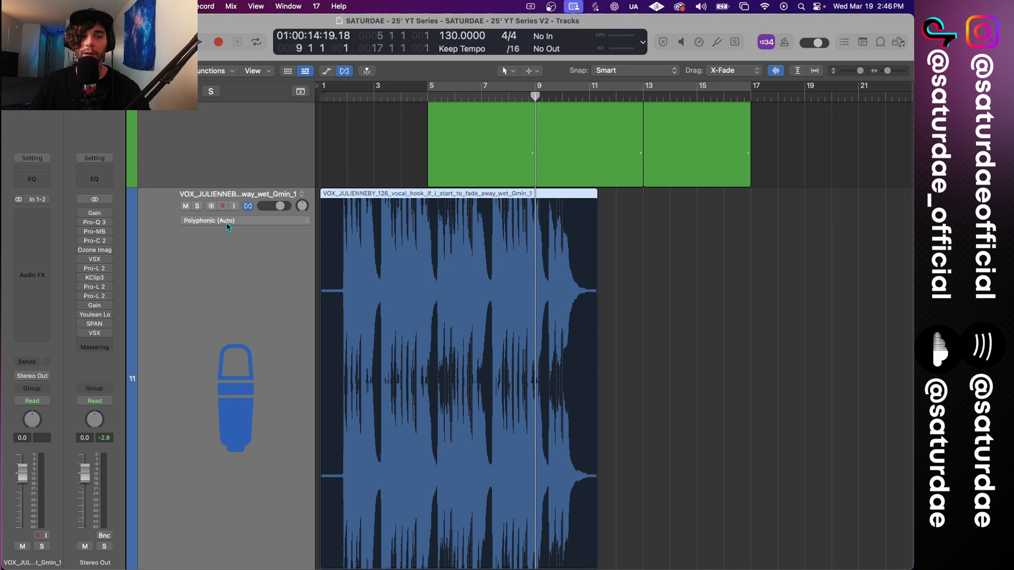
left_click(227, 223)
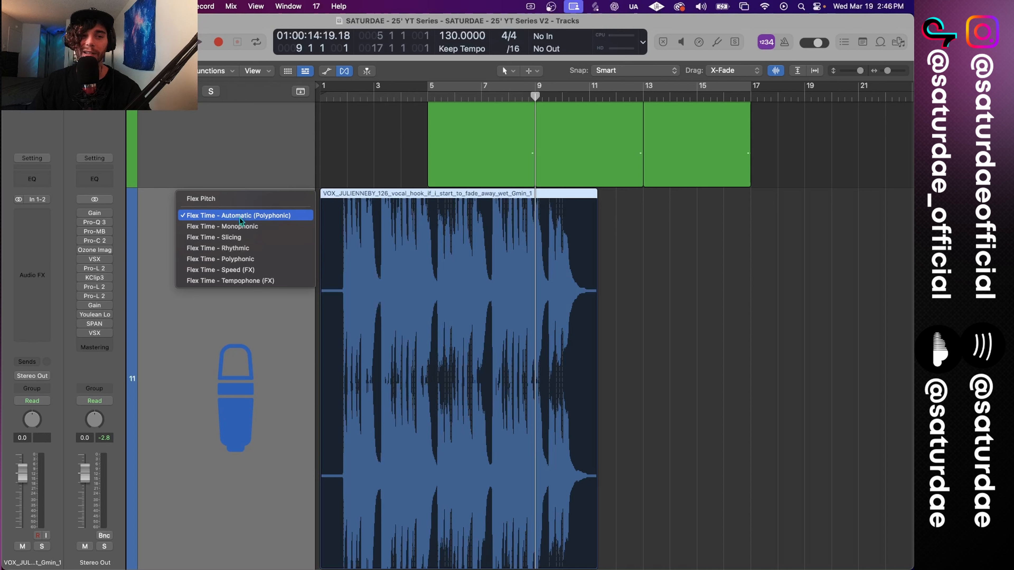
left_click(241, 227)
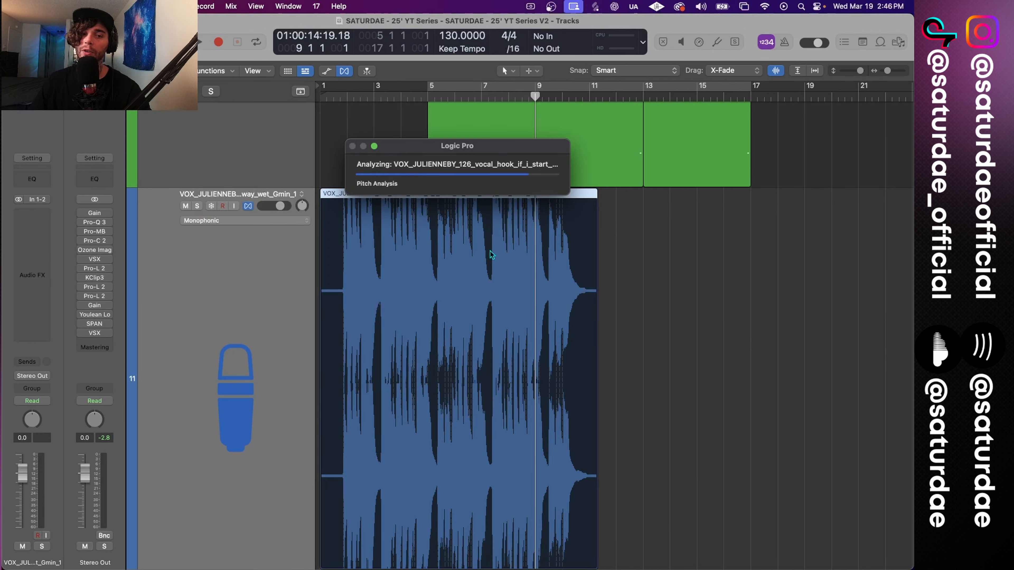
left_click(683, 235)
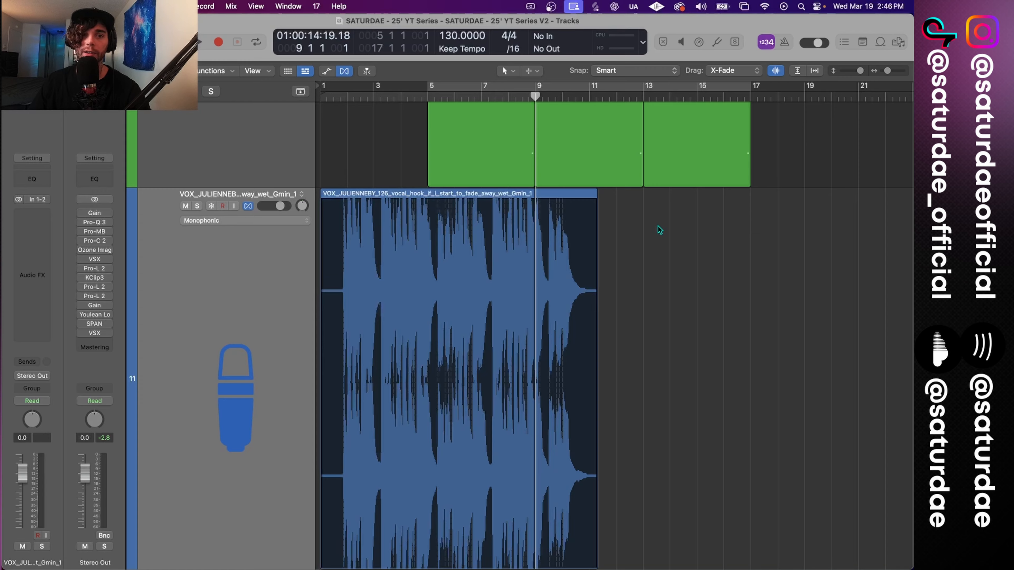
Step: Time-stretch the vocal region so that its end lands exactly on bar 11
scroll(659, 226, "up", 4)
scroll(658, 225, "down", 5)
scroll(658, 226, "up", 6)
scroll(658, 225, "up", 2)
scroll(571, 214, "left", 6)
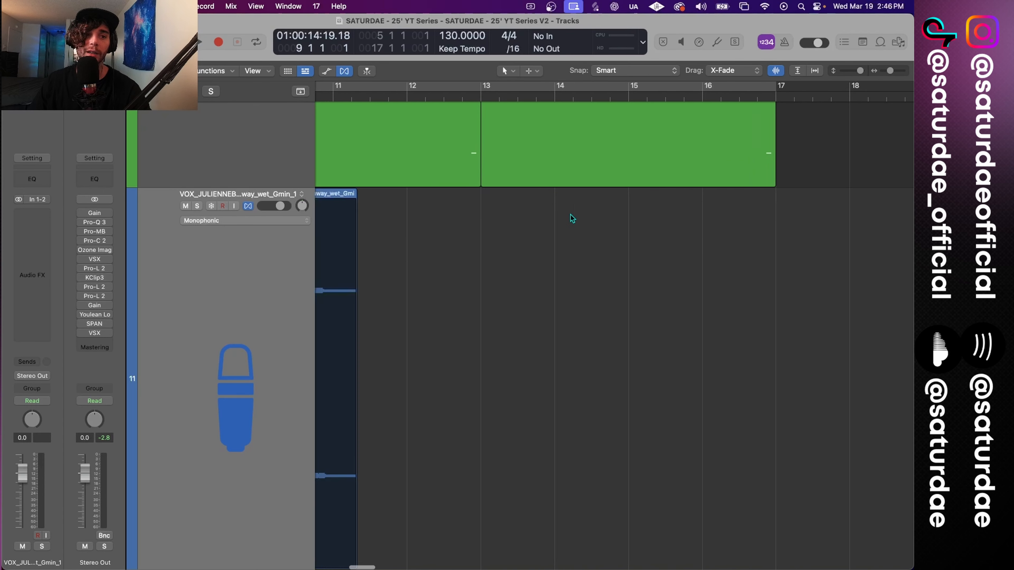
scroll(502, 195, "up", 4)
left_click(565, 196)
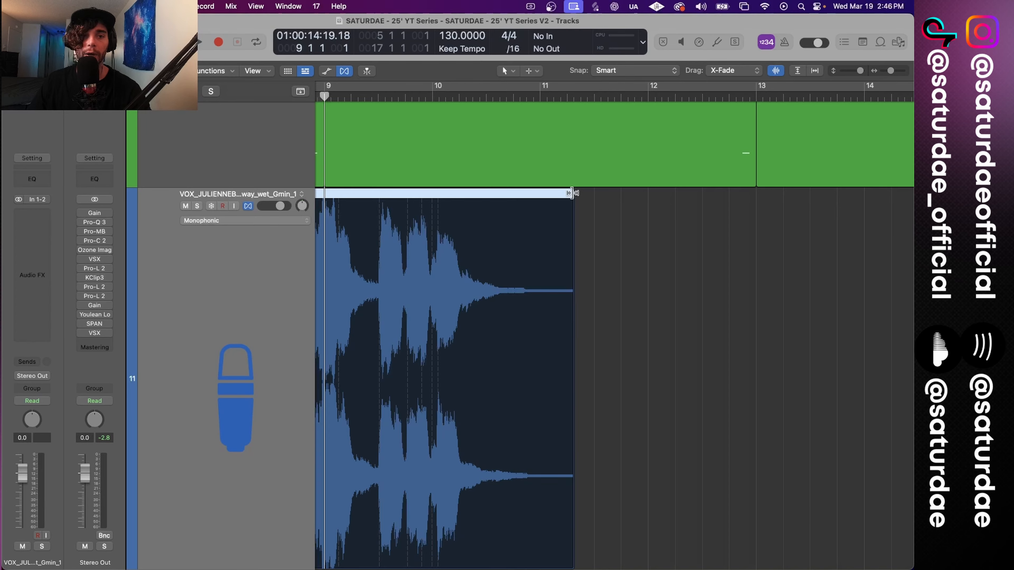
left_click_drag(571, 193, 541, 193)
scroll(465, 251, "left", 5)
scroll(465, 251, "up", 2)
scroll(559, 260, "left", 6)
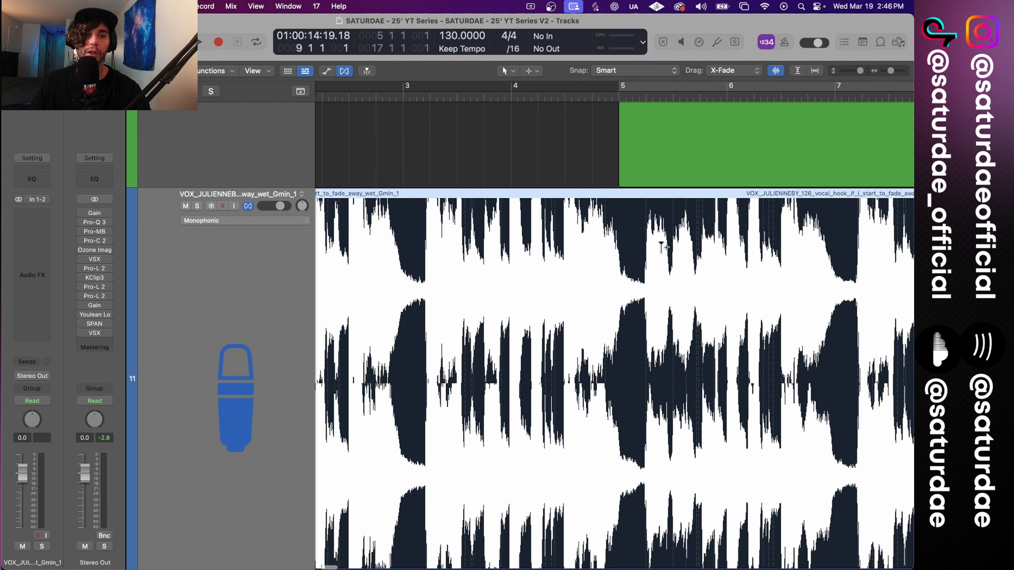
scroll(643, 271, "down", 4)
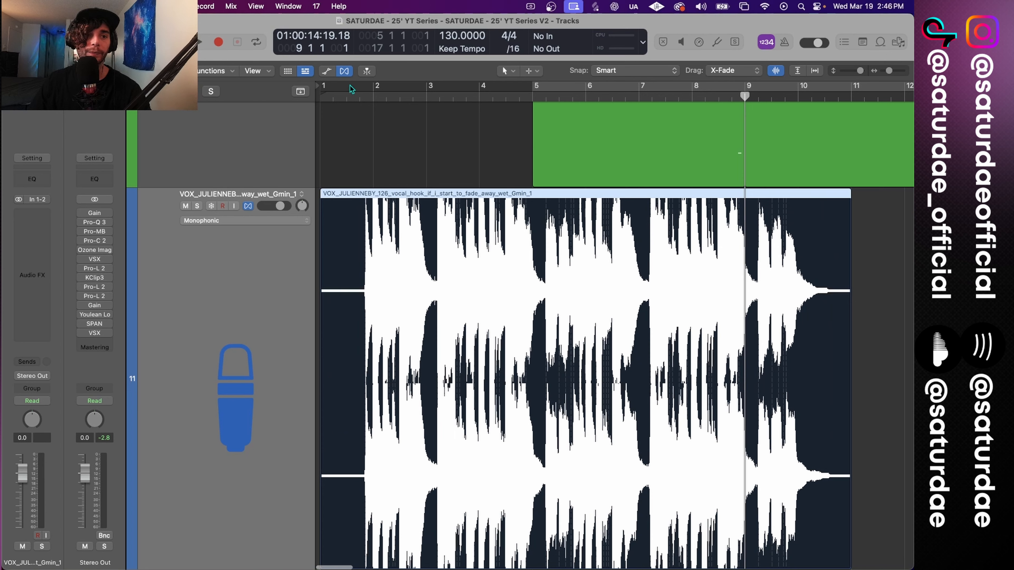
Step: Play the vocal hook together with the Inst 6 bass from bar 1 beat 4
left_click(373, 97)
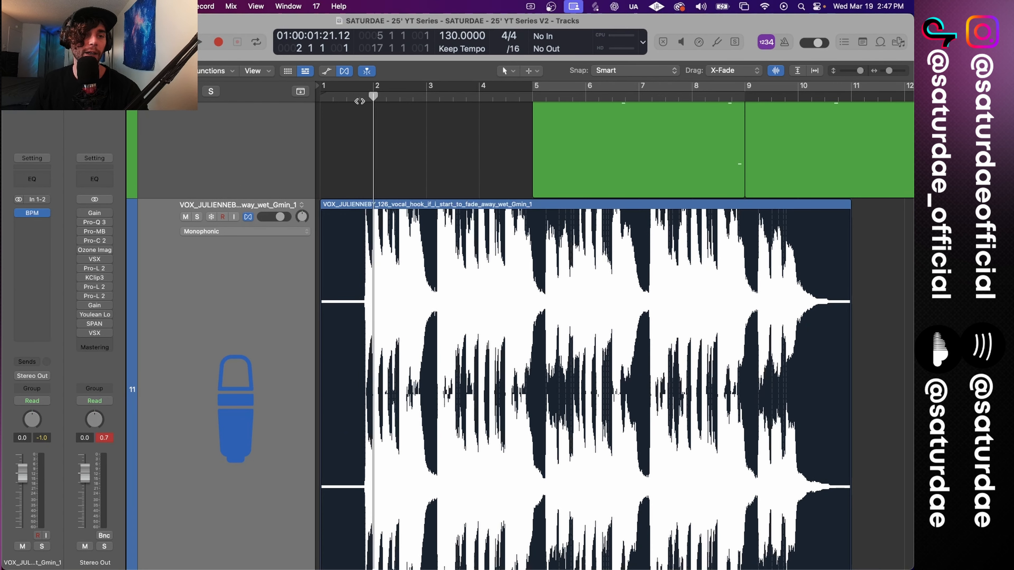
left_click(359, 101)
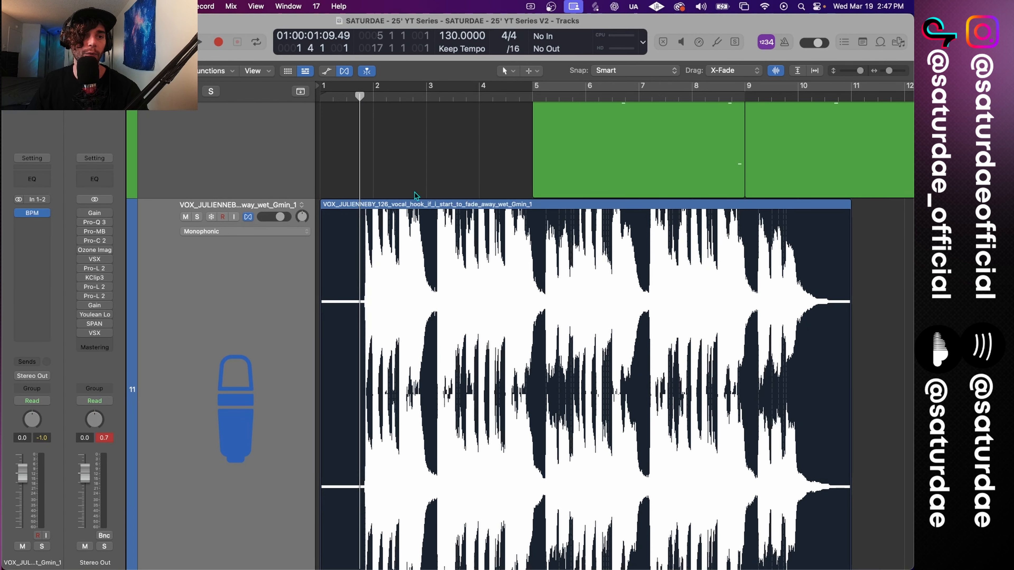
key("super+Up")
key("space")
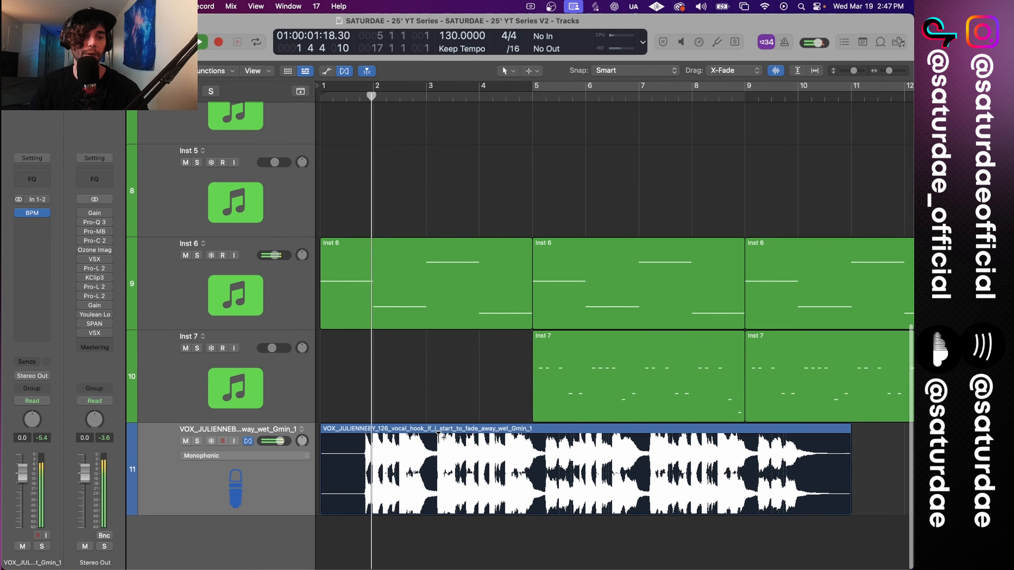
left_click_drag(440, 433, 568, 433)
key("space")
key("super+z")
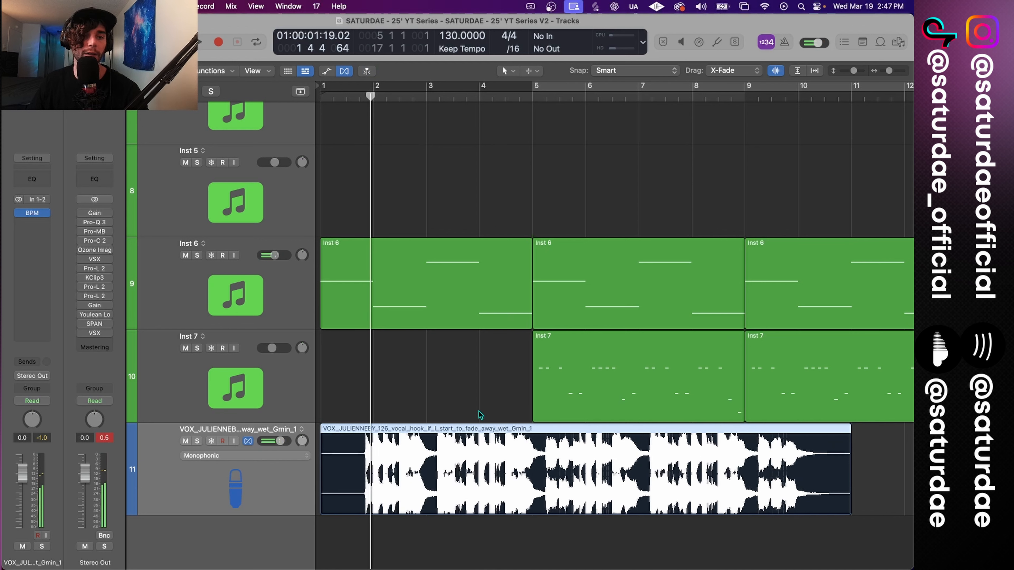
Step: Move the vocal region later so that it starts at about the middle of bar 3
left_click_drag(478, 430, 592, 427)
left_click_drag(592, 426, 609, 426)
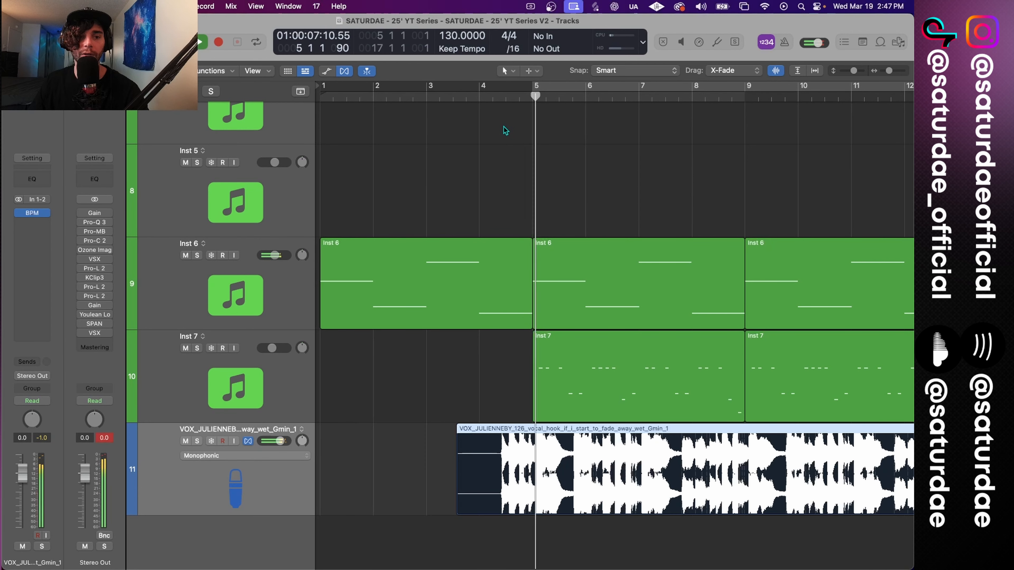
Step: Stop playback and move the vocal region slightly earlier so that it starts on beat 3 of bar 3
key("space")
left_click(530, 95)
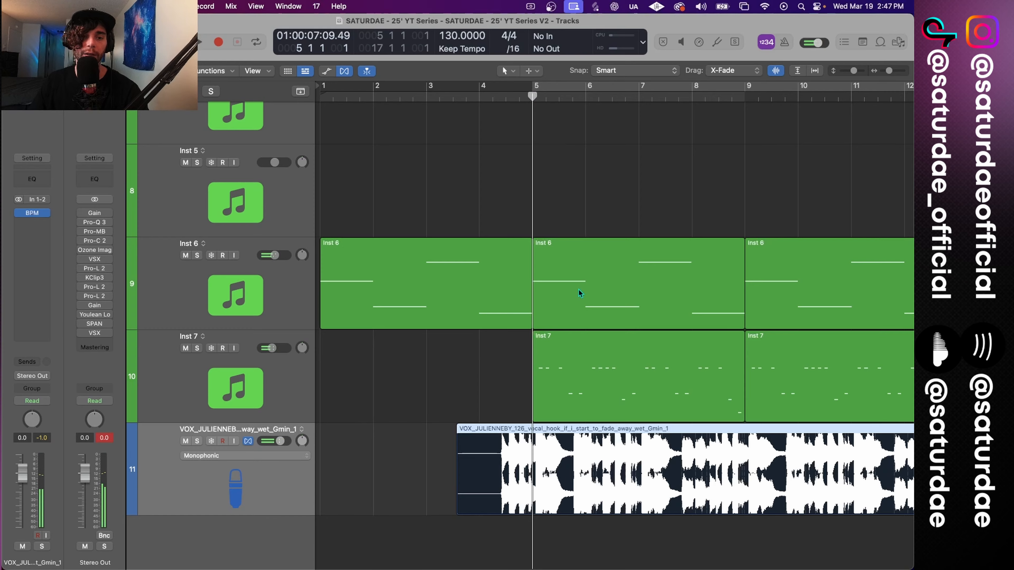
scroll(578, 288, "up", 5)
scroll(520, 307, "up", 2)
scroll(329, 265, "left", 10)
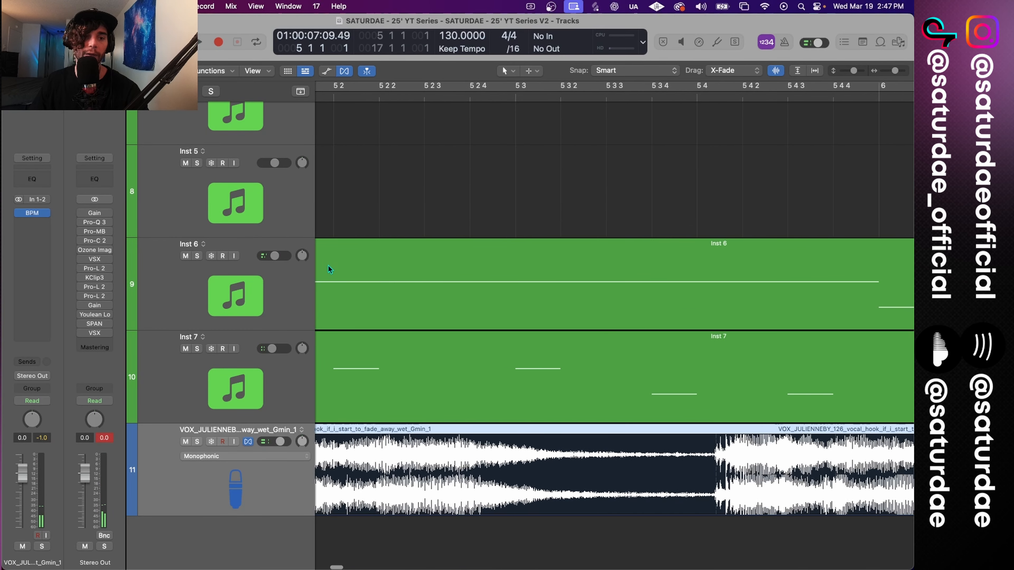
scroll(489, 406, "left", 4)
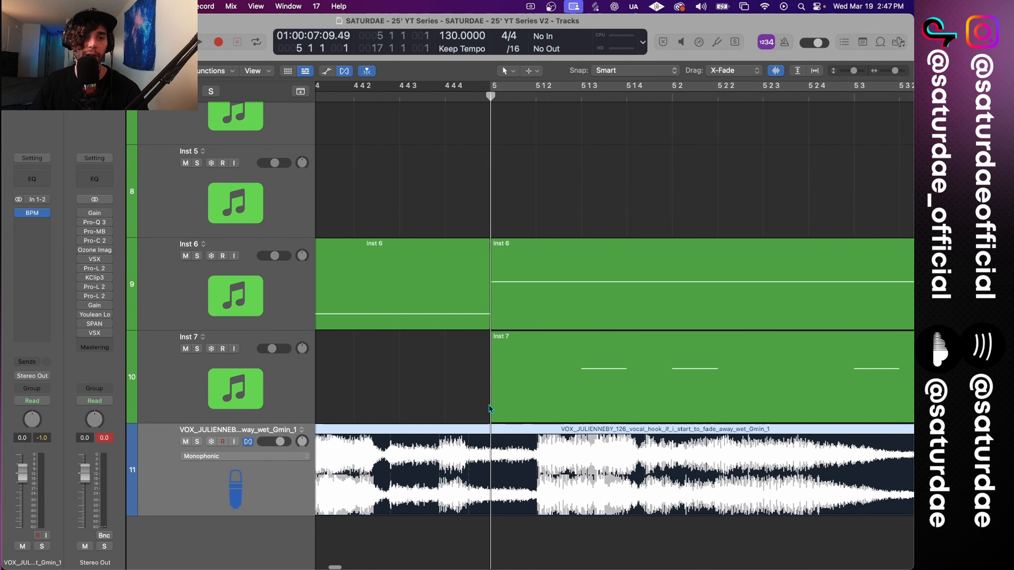
left_click_drag(624, 435, 580, 431)
Step: Lower the vocal track's volume to about -5.5 dB while playing the arrangement
key("super+Left")
key("super+Left")
key("super+Left")
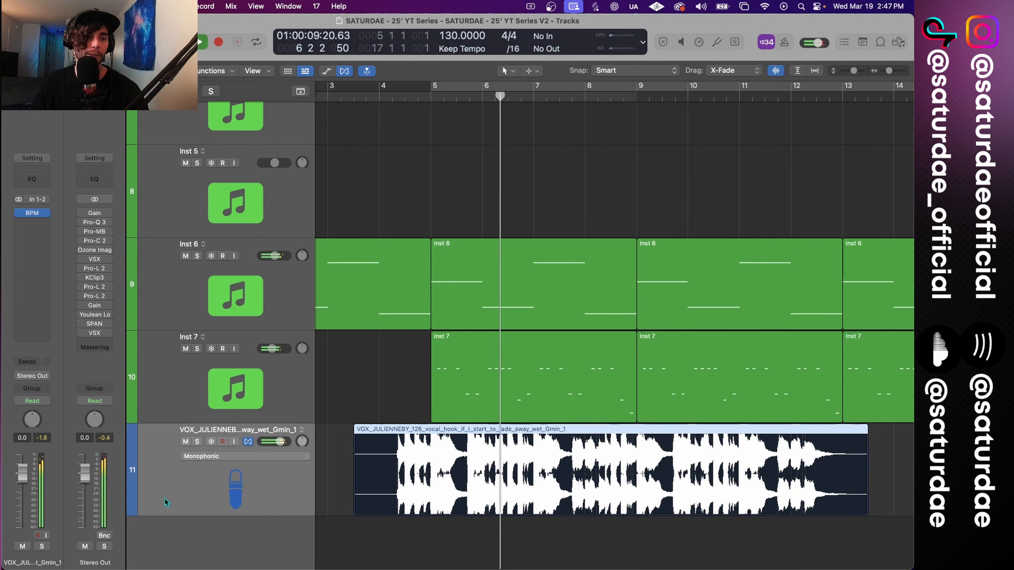
mouse_move(24, 474)
left_mouse_down()
mouse_move(22, 501)
mouse_move(23, 492)
left_mouse_up()
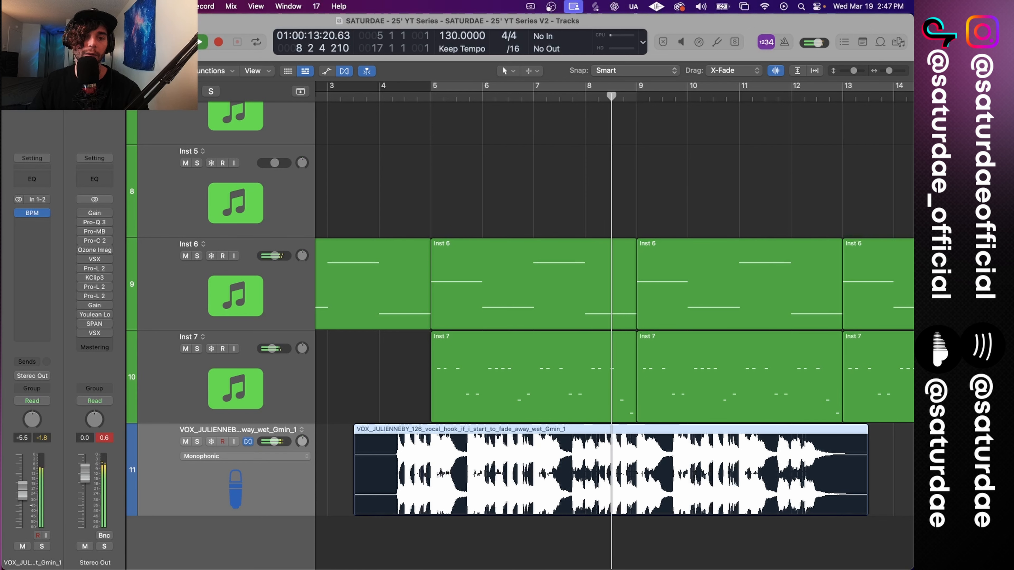
Step: Move the drum, bass and pluck regions four bars later so that the Inst 6 bass starts at bar 5
left_click(407, 374)
scroll(511, 393, "up", 3)
scroll(511, 392, "down", 5)
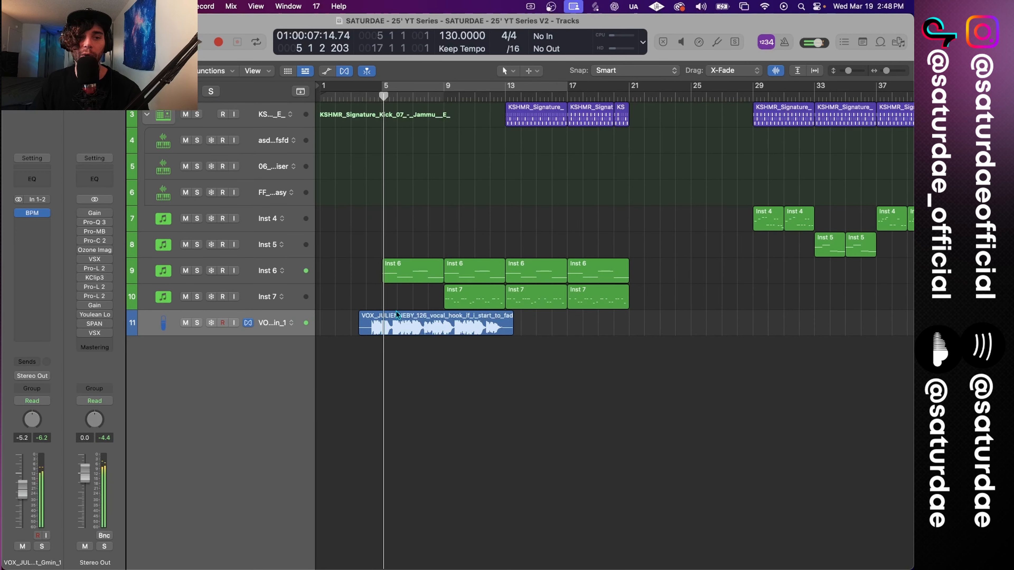
Step: Add an audio track with the vocal track's settings and copy the vocal region onto it, starting at the middle of bar 11
scroll(431, 249, "up", 4)
scroll(429, 249, "left", 5)
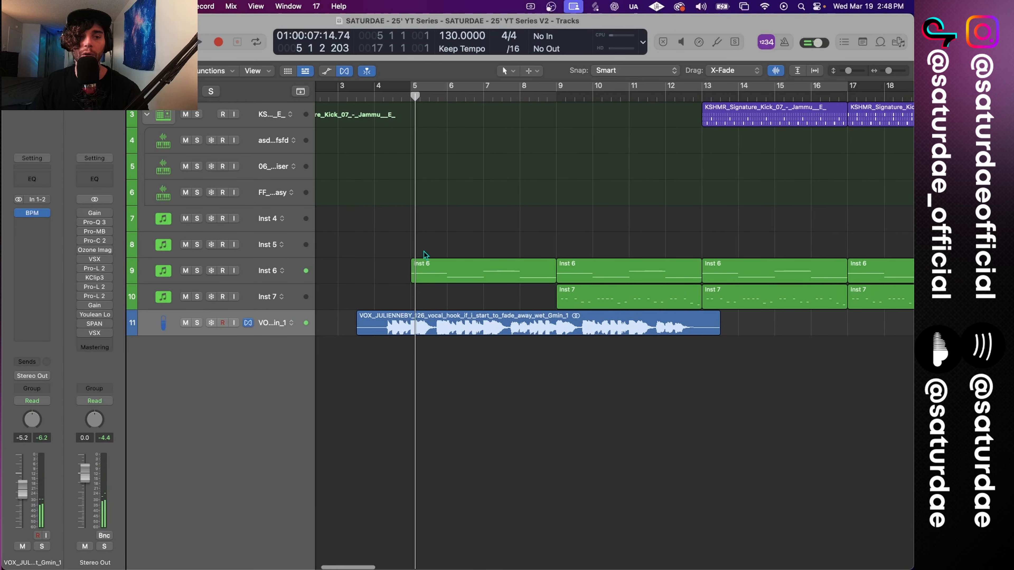
left_click(274, 324)
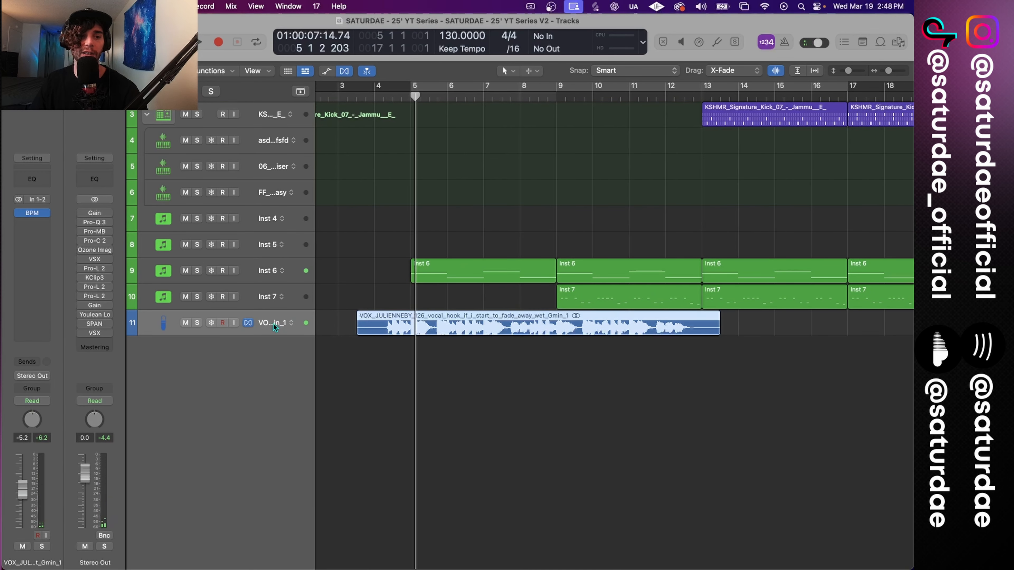
key("alt+super+a")
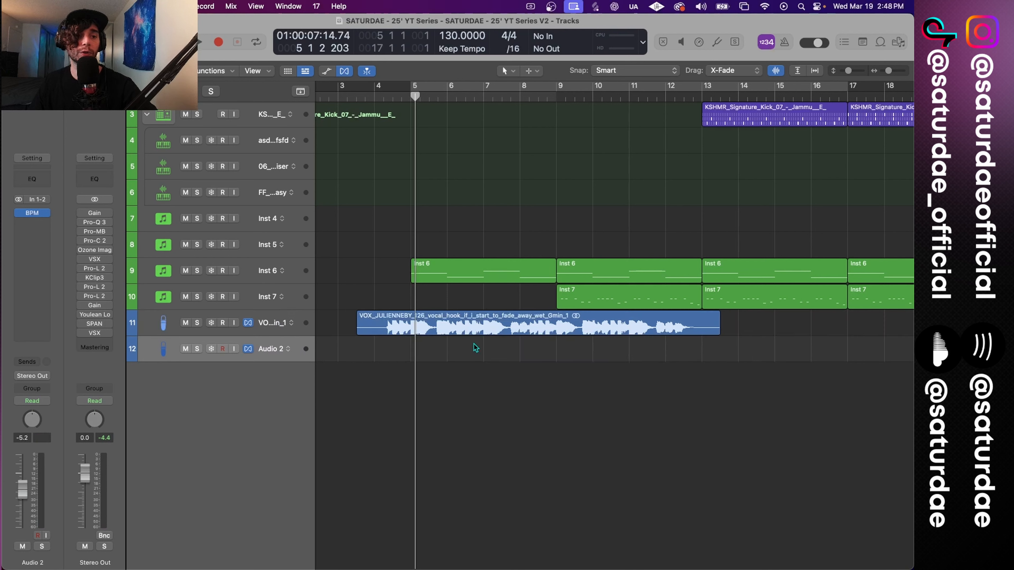
mouse_move(482, 334)
left_mouse_down()
mouse_move(662, 361)
mouse_move(681, 349)
mouse_move(481, 353)
left_mouse_up()
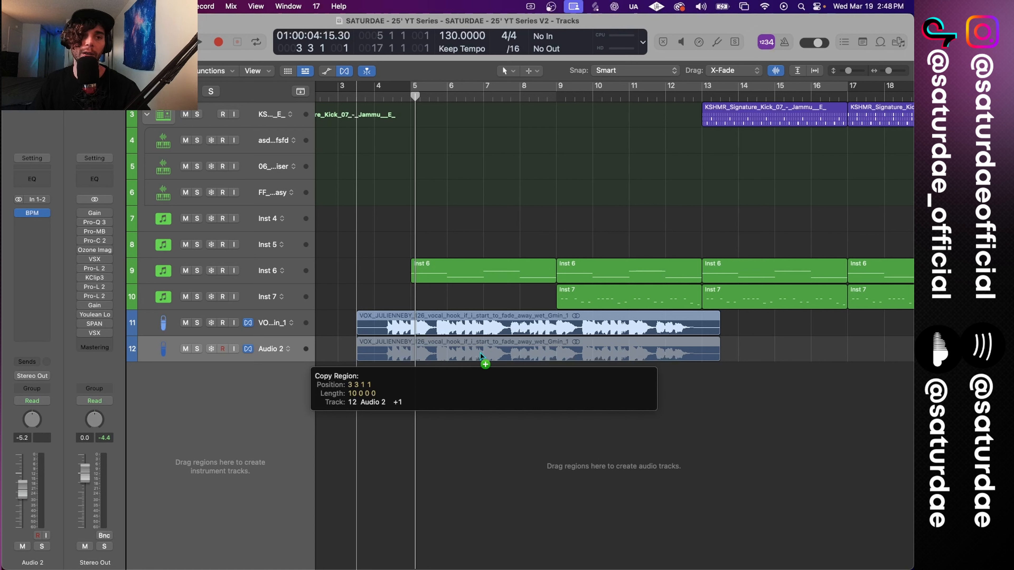
left_click_drag(481, 353, 773, 352)
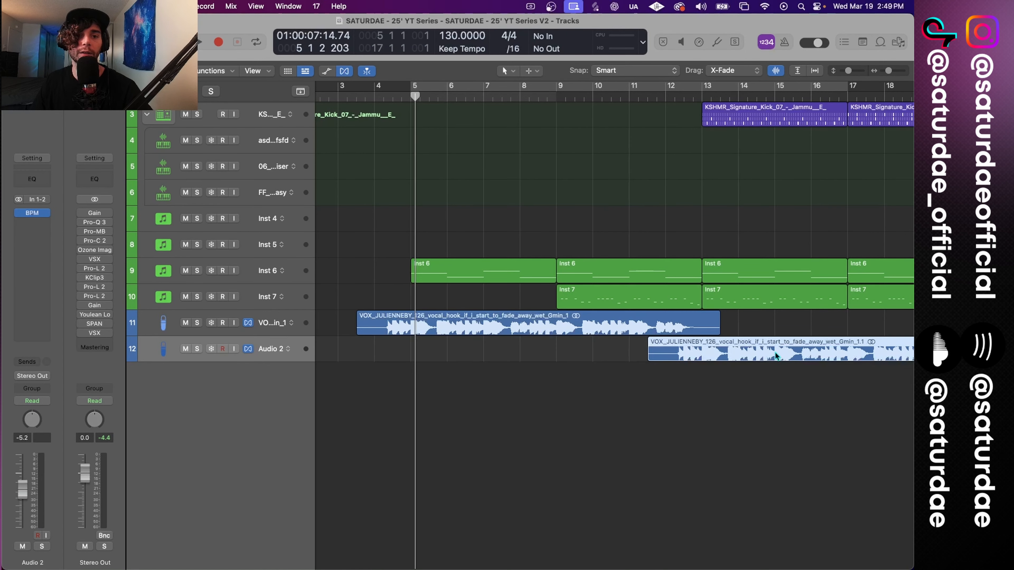
Step: Copy both vocal regions further along their tracks to about bars 19 and 27, and play the arrangement from about bar 3
key("space")
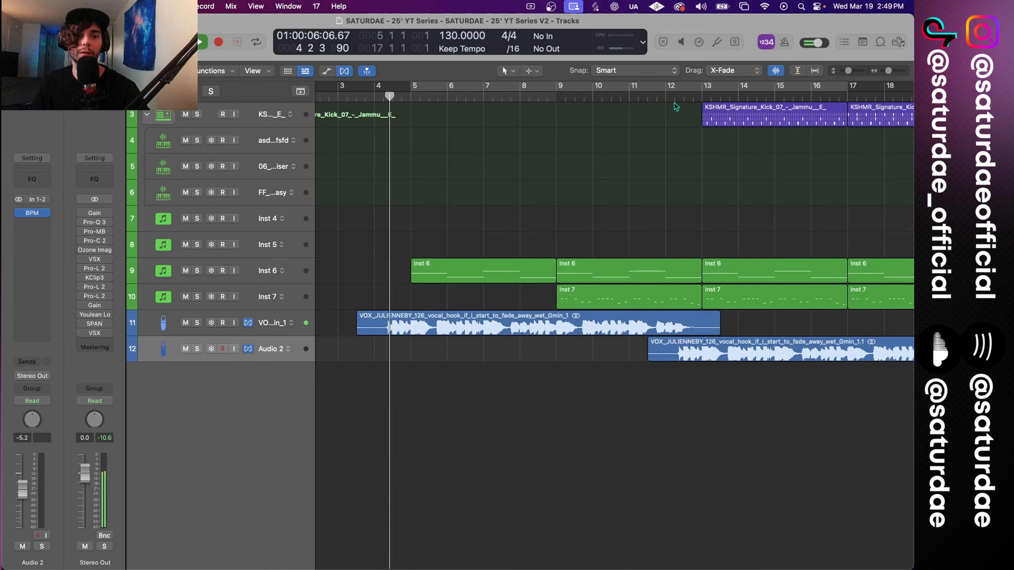
key("super+Left")
key("super+Left")
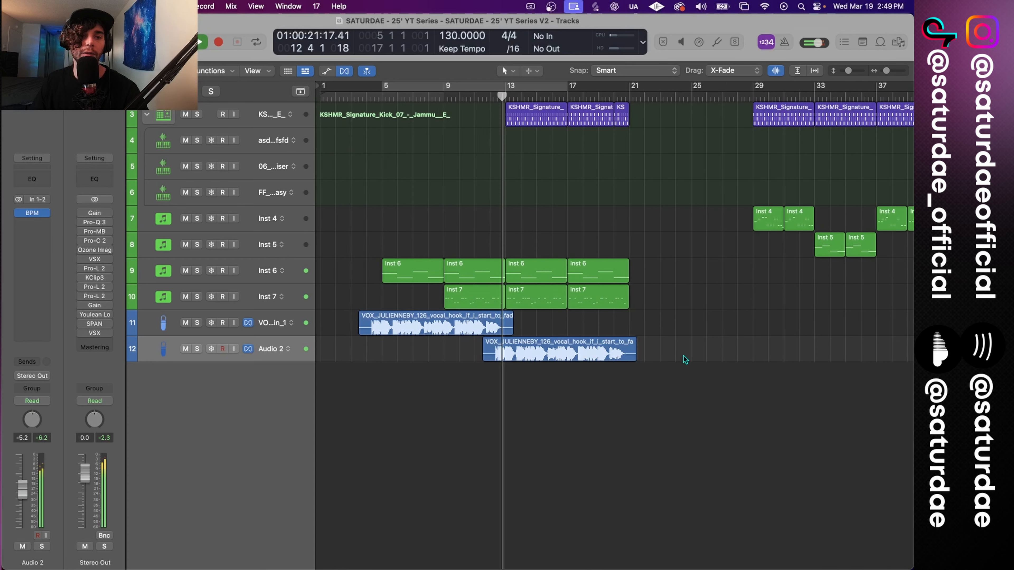
left_click_drag(688, 357, 654, 324)
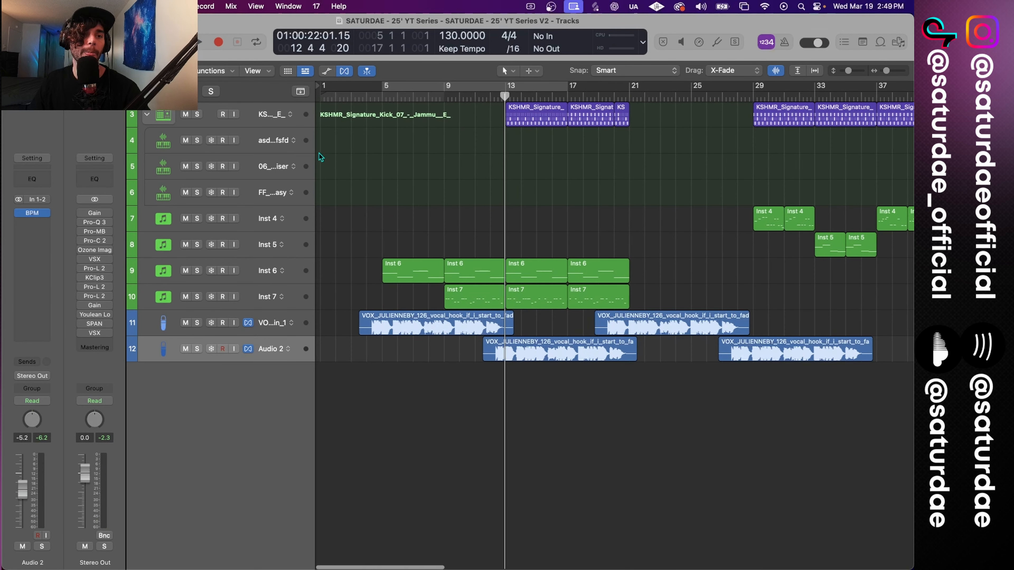
left_click(358, 99)
key("space")
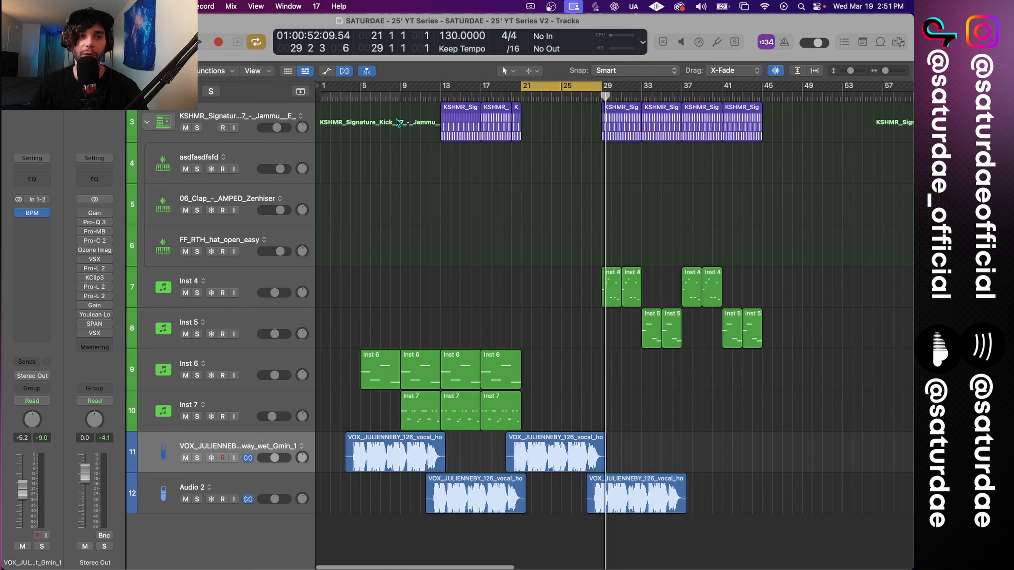
left_click_drag(373, 112, 818, 443)
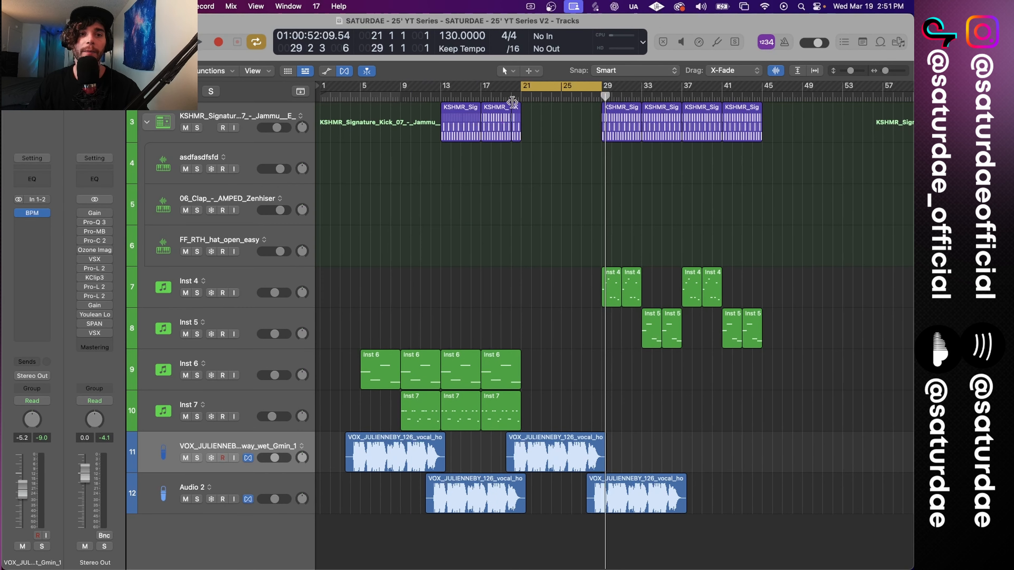
left_click(538, 89)
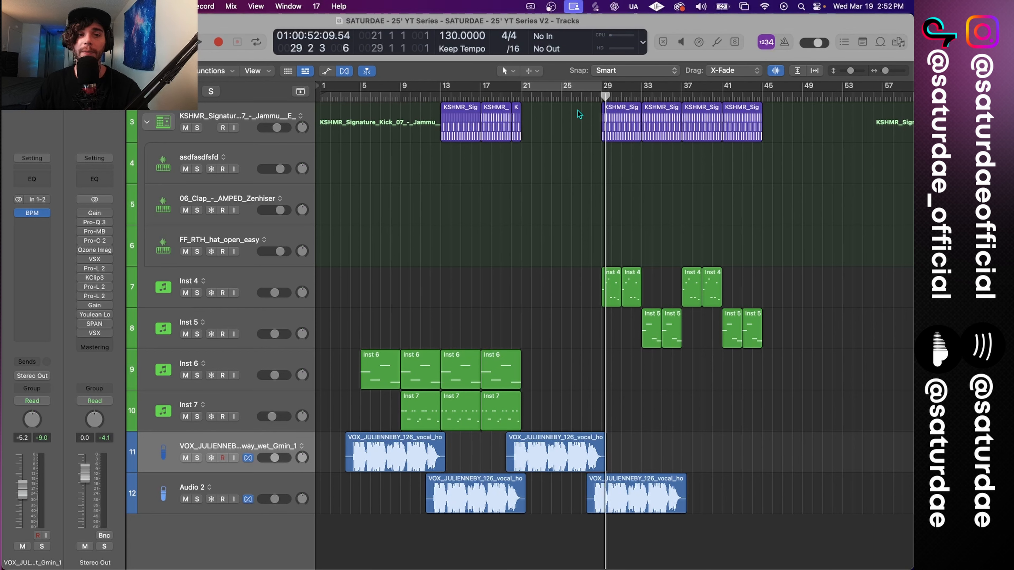
left_click(256, 442)
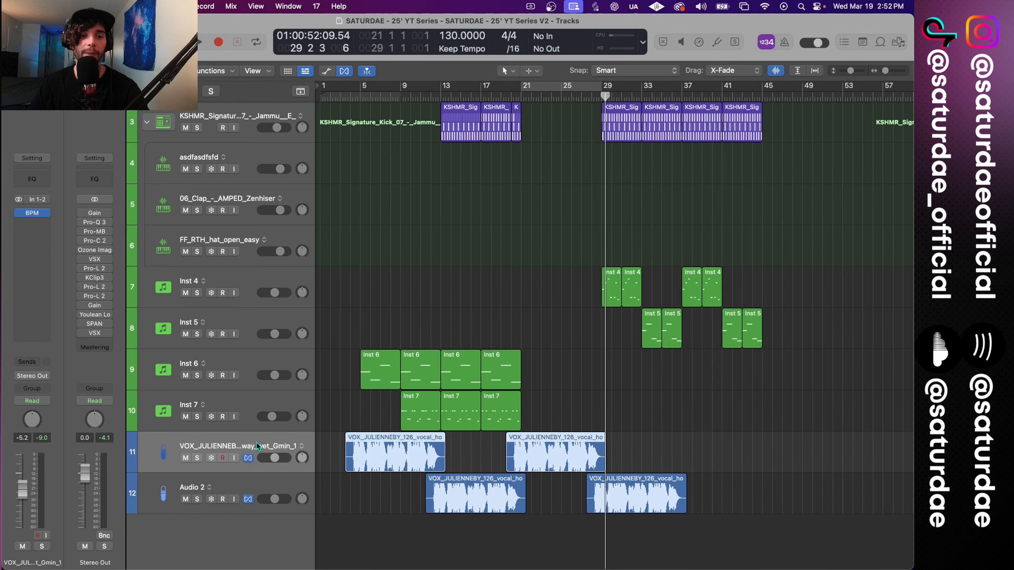
key("super+Down")
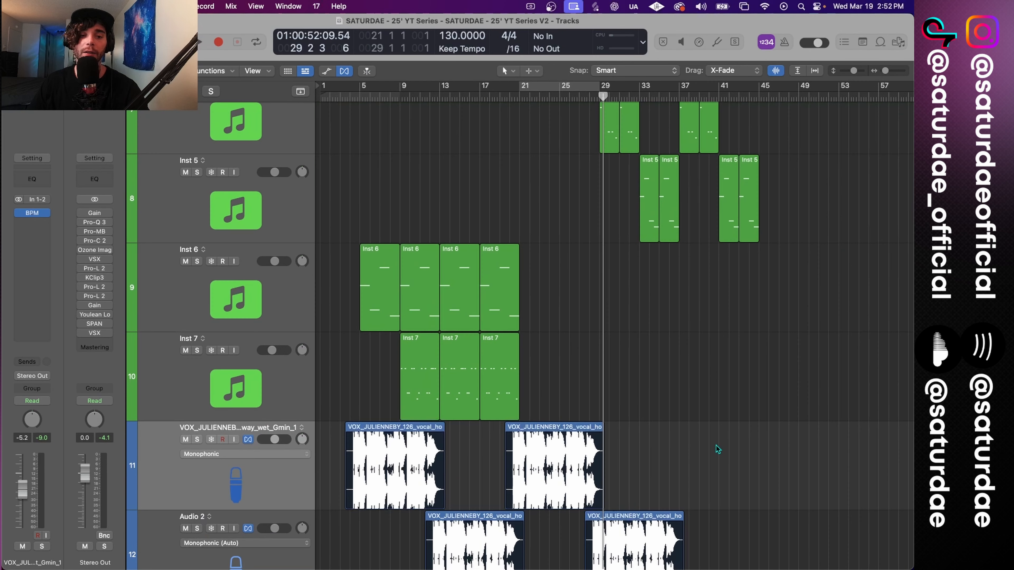
scroll(735, 399, "down", 3)
left_click_drag(762, 468, 367, 397)
scroll(721, 378, "up", 1)
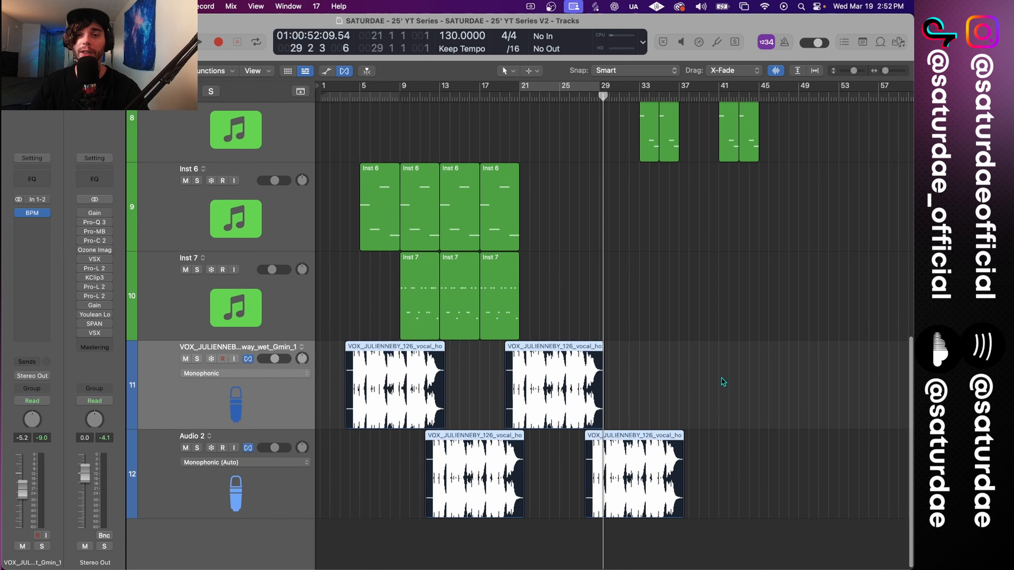
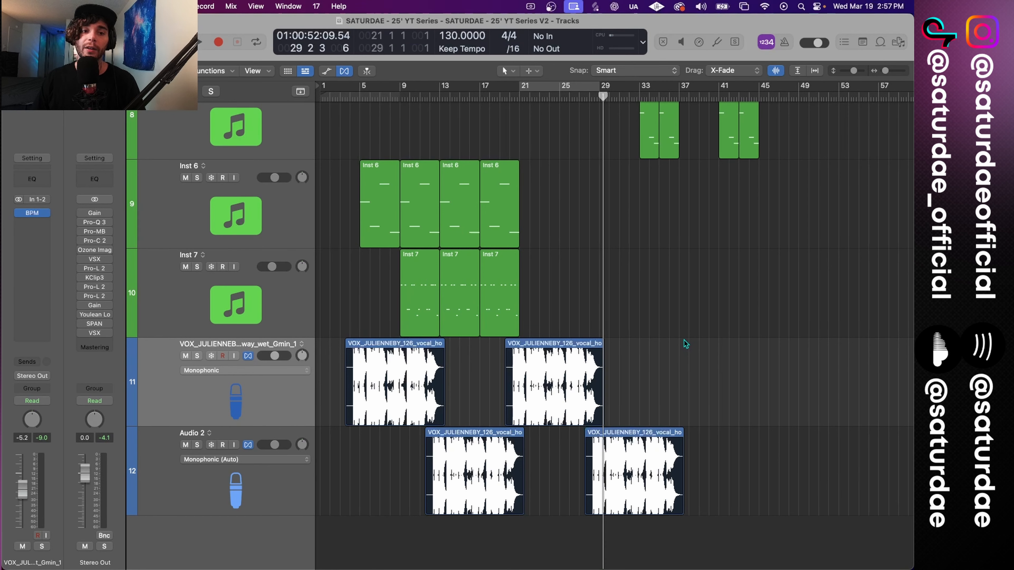
left_click_drag(684, 340, 346, 499)
scroll(588, 186, "up", 5)
scroll(586, 184, "up", 5)
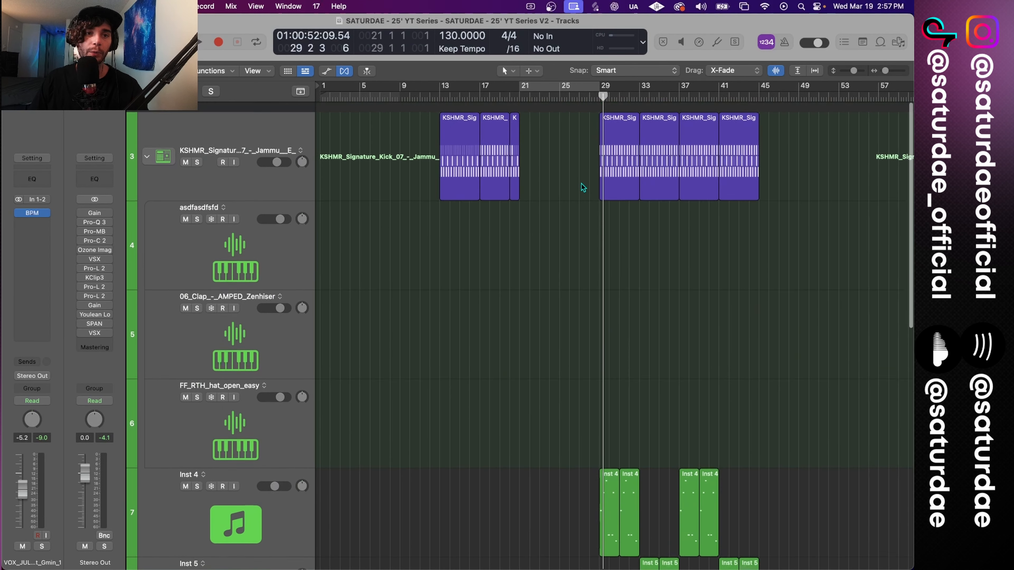
scroll(586, 184, "down", 5)
scroll(585, 183, "up", 4)
Step: Loop bars 29 to 33 around the first two Inst 4 regions and play the Inst 4 track soloed
key("c")
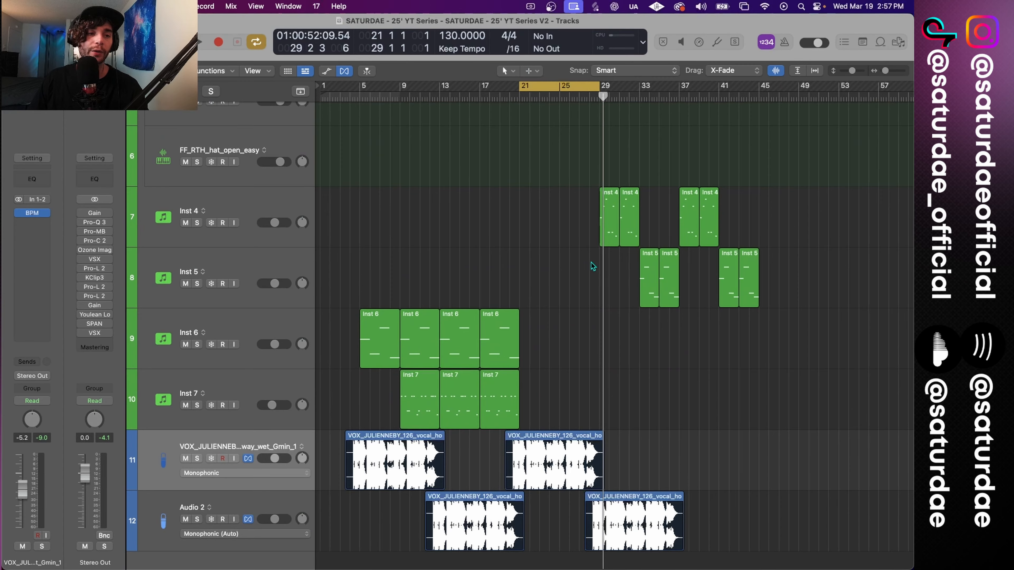
scroll(590, 265, "up", 3)
scroll(592, 265, "up", 3)
scroll(592, 264, "up", 5)
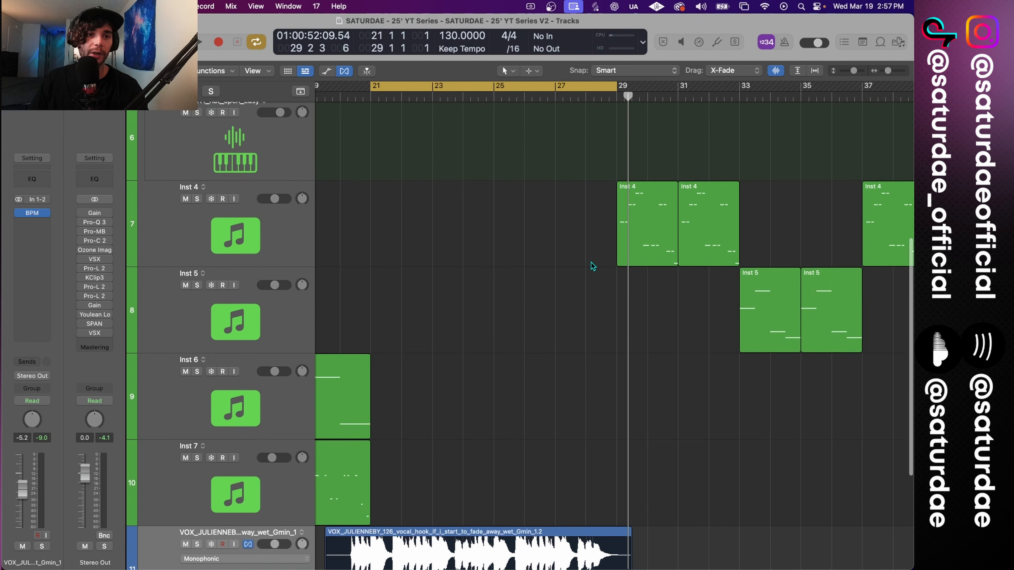
left_click_drag(517, 206, 763, 213)
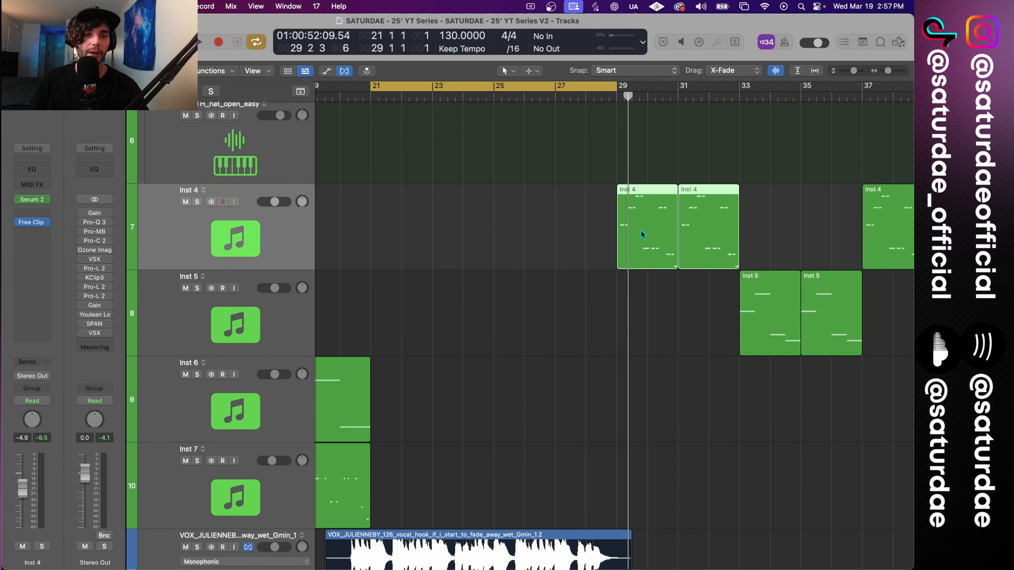
left_click_drag(621, 88, 738, 106)
key("s")
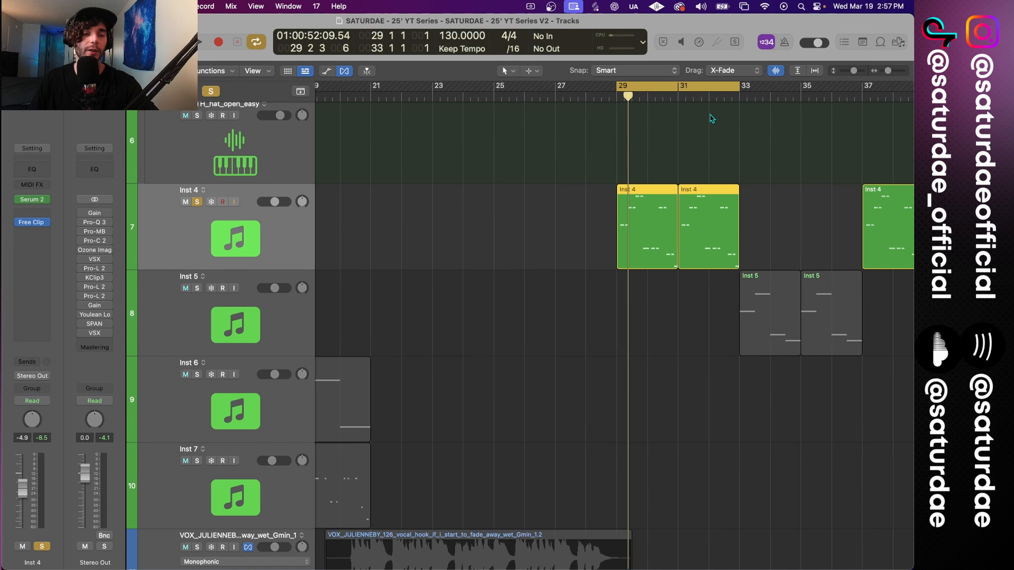
key("space")
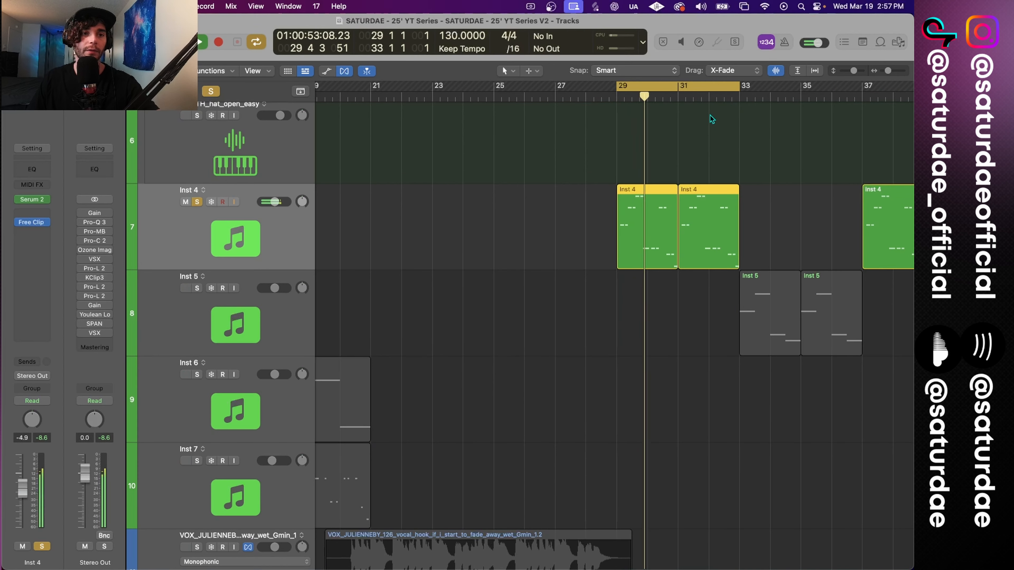
key("s")
Step: Copy the two Inst 4 regions twice to fill bars 21 to 29 directly before the originals
scroll(571, 241, "left", 5)
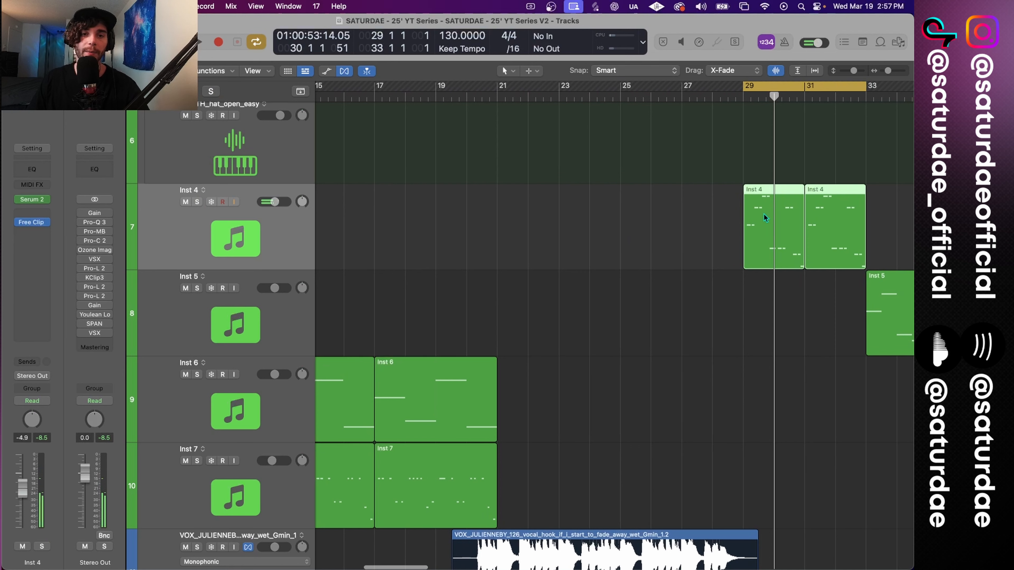
left_click_drag(764, 216, 646, 199)
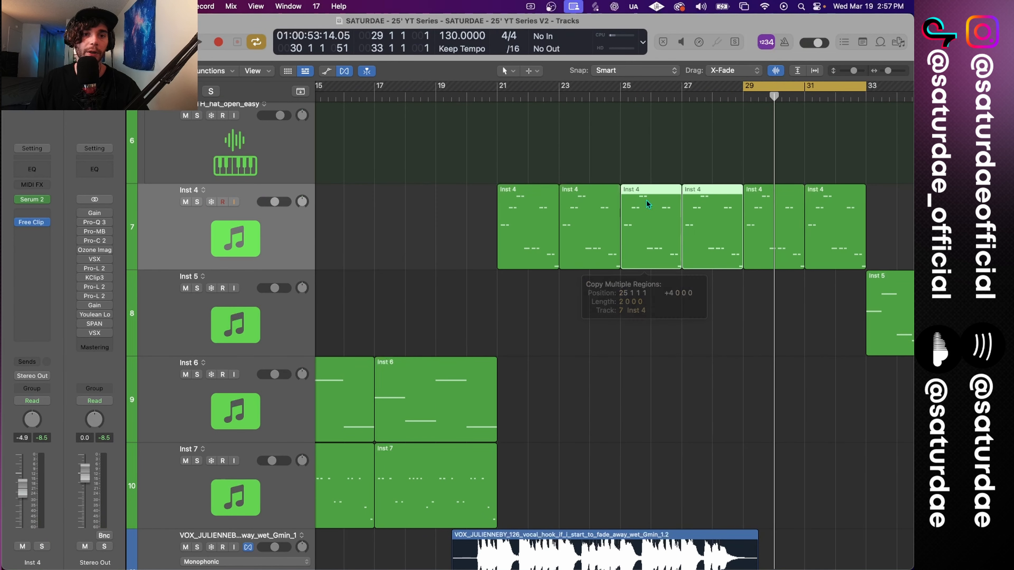
left_click(609, 161)
scroll(608, 160, "down", 5)
scroll(495, 246, "down", 5)
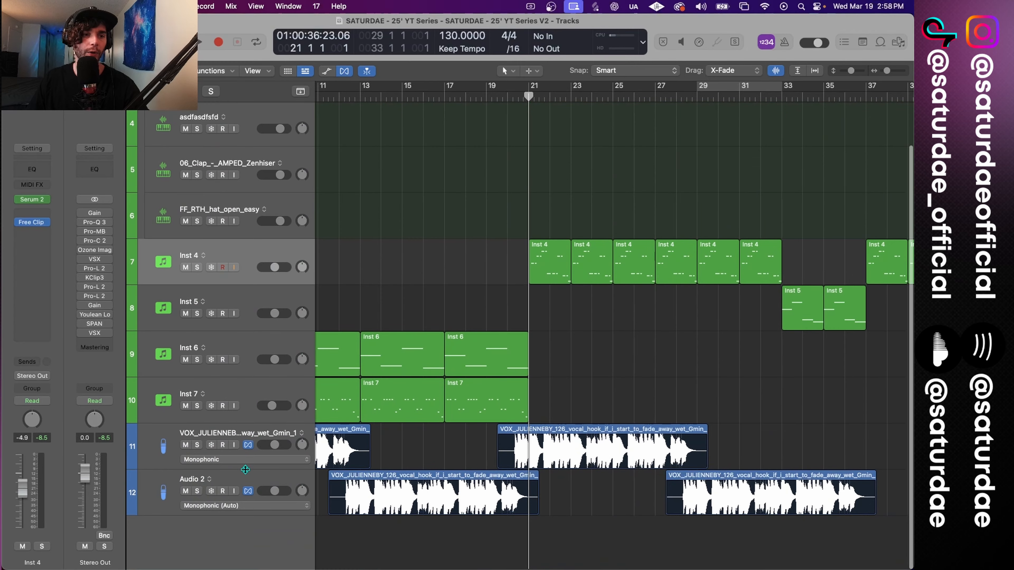
Step: Create one Mic or Line audio track below Inst 7 and turn off its input monitoring
left_click(253, 383)
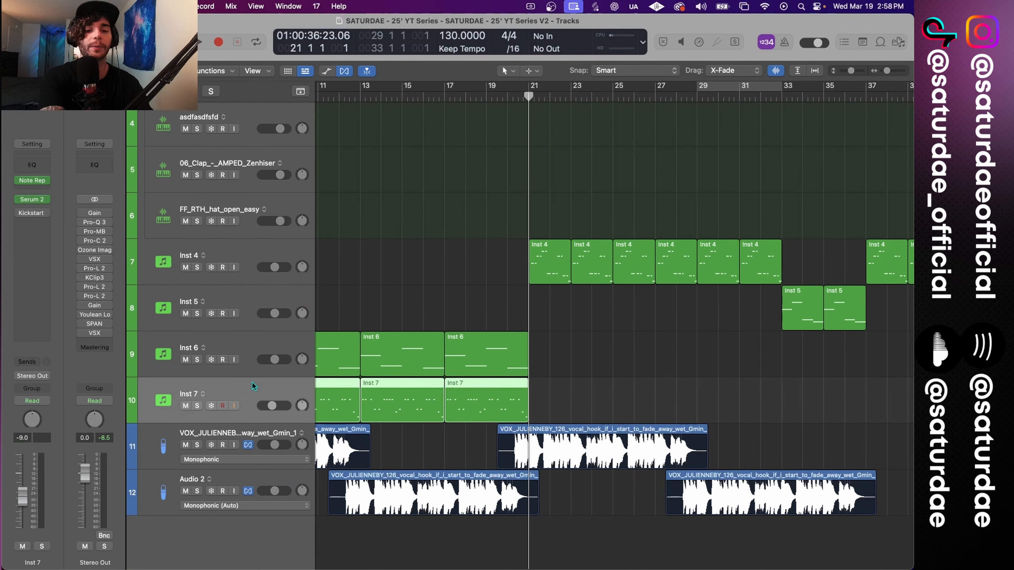
key("alt+super+n")
key("Right")
key("Right")
key("Right")
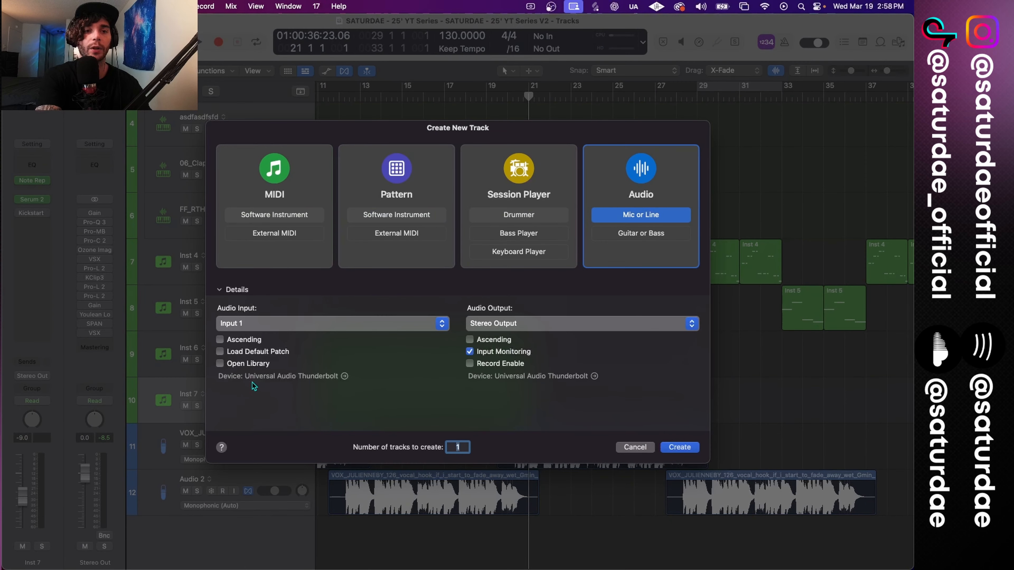
key("Return")
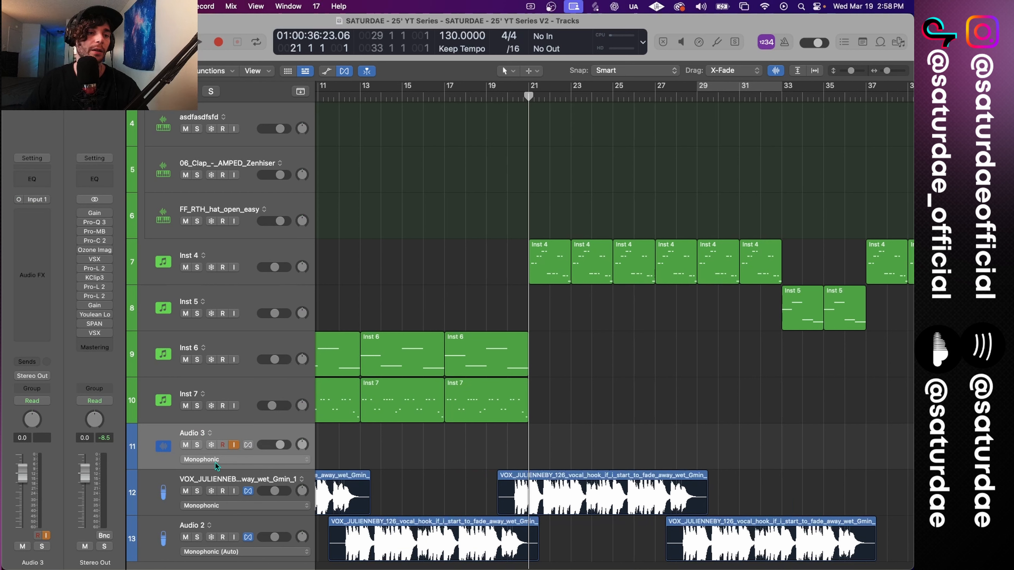
left_click(236, 446)
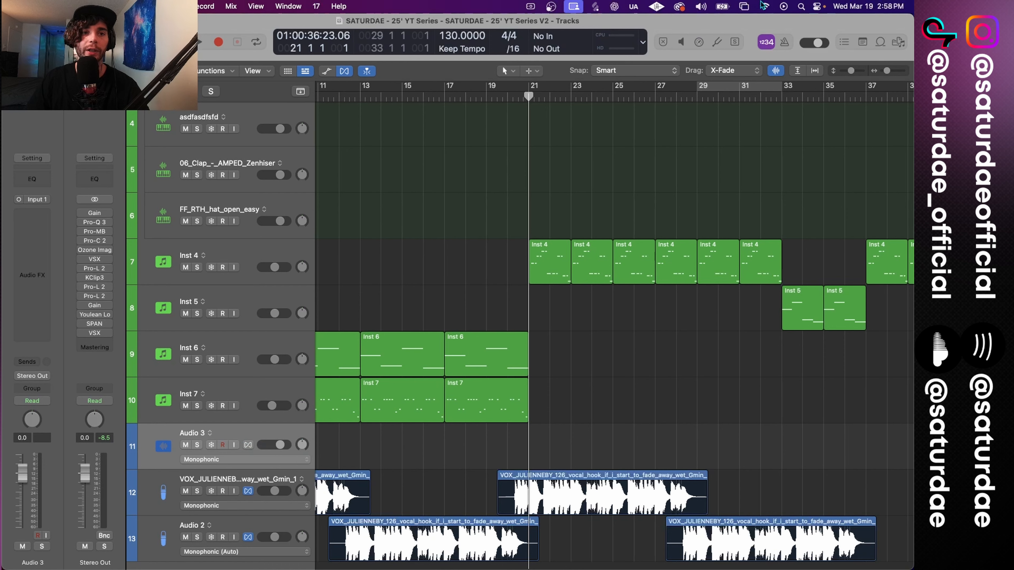
Step: Place the uplifter AU_HFHD4_fx_uplifter_hyper_rebel_C from the Splice library on the empty audio track, ending at bar 29, and play the section
left_click(596, 6)
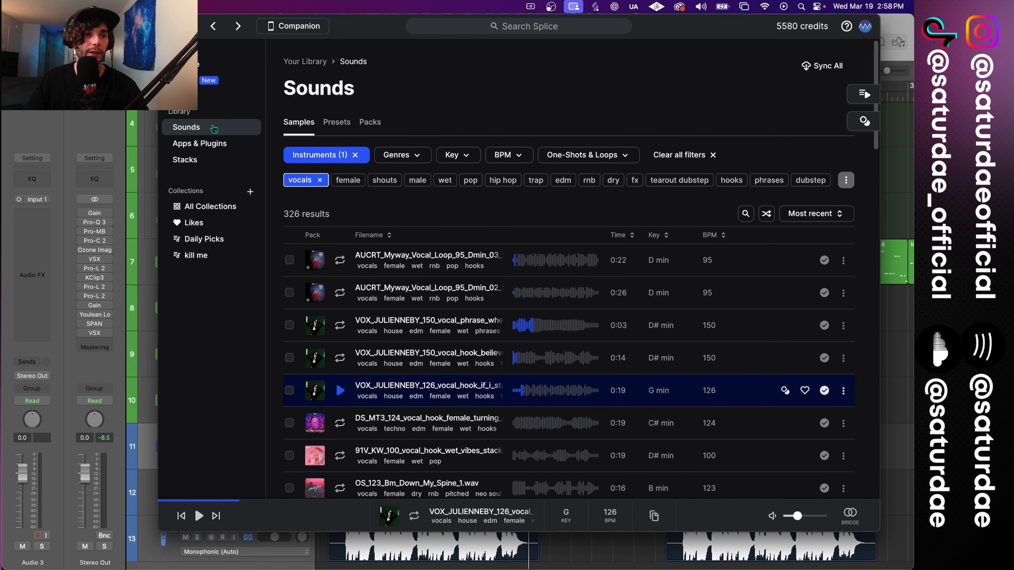
left_click(214, 127)
key("Escape")
left_click_drag(566, 442, 705, 440)
scroll(674, 427, "right", 5)
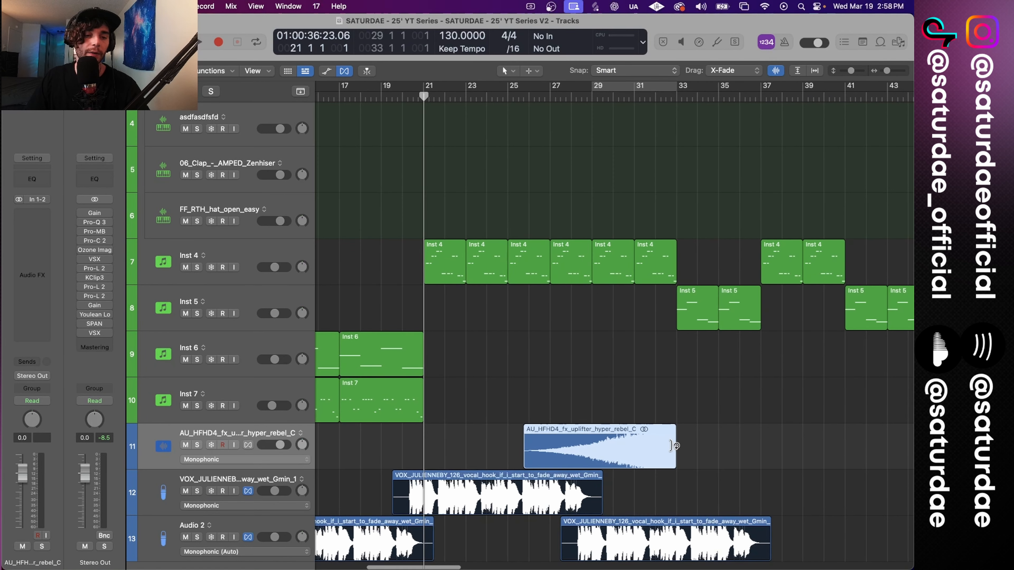
scroll(599, 320, "up", 5)
key("space")
scroll(599, 319, "left", 3)
scroll(361, 140, "down", 8)
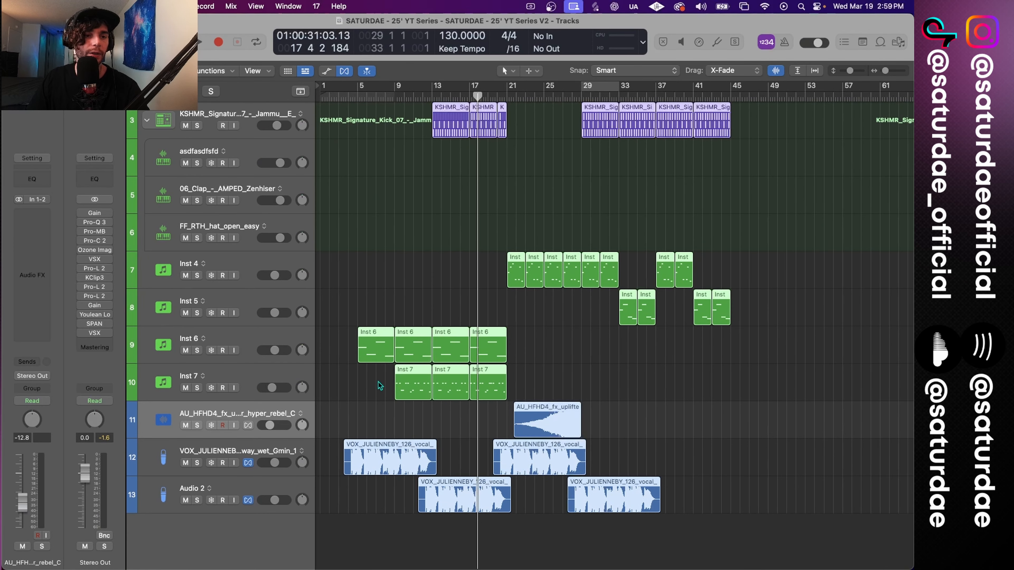
Step: Trim the first vocal region to start at bar 5, and move the whole arrangement four bars earlier to begin at bar 1
left_click_drag(345, 471, 360, 474)
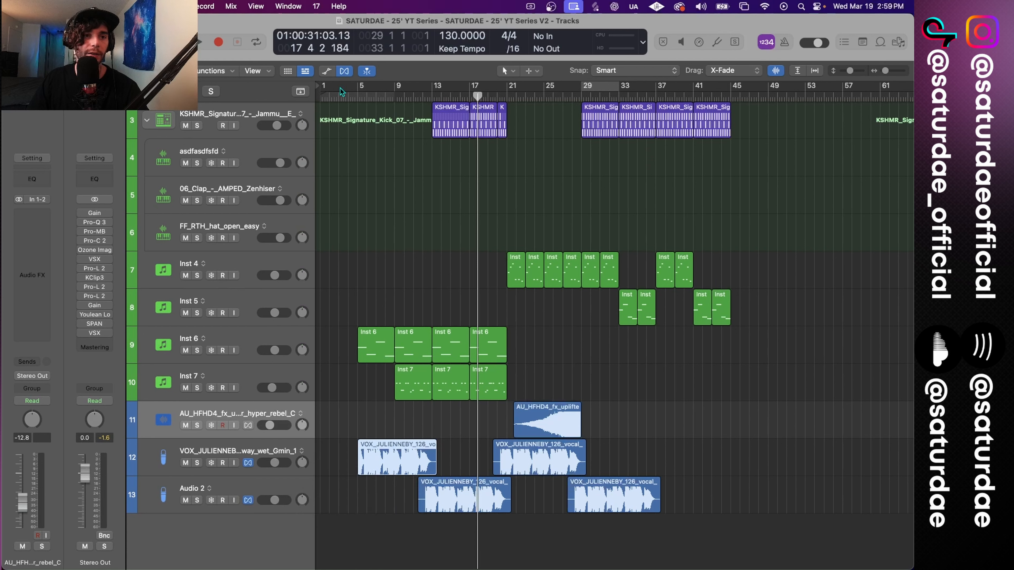
key("space")
key("Return")
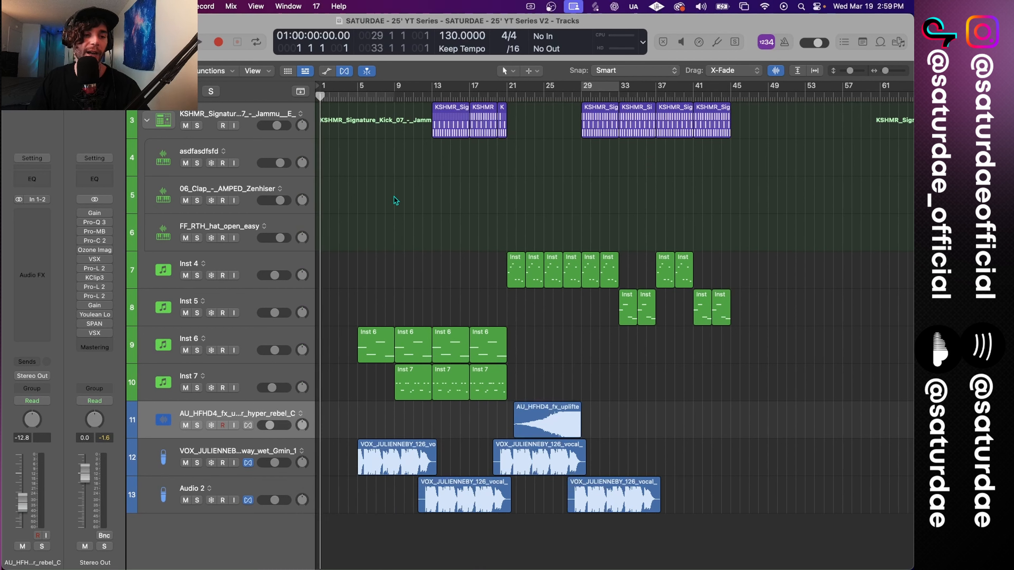
left_click_drag(362, 344, 325, 344)
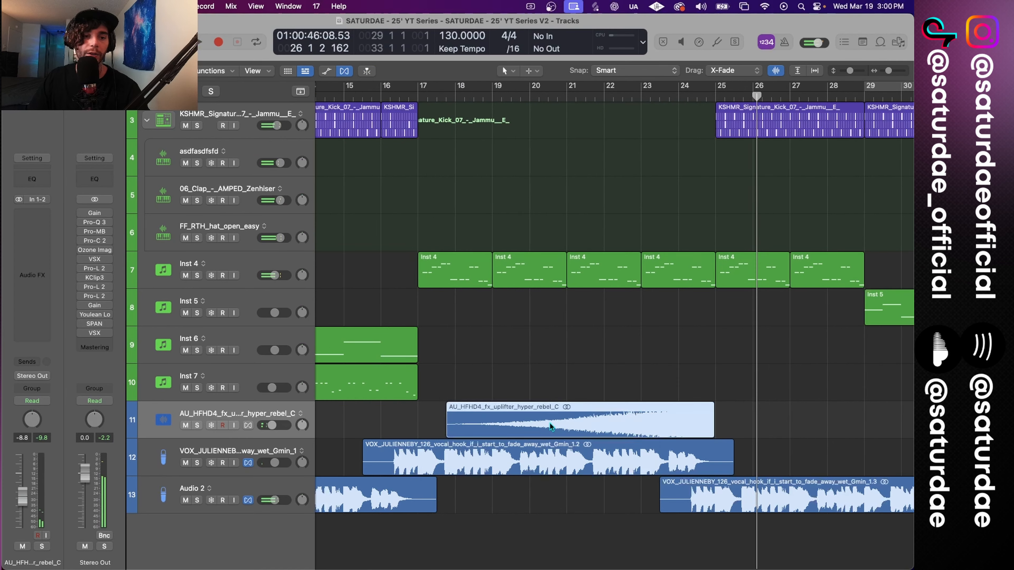
Step: Move the uplifter region to bar 17, enable Monophonic Flex on its track, stretch its end to bar 25, and place the playhead at bar 17
left_click_drag(550, 422, 519, 424)
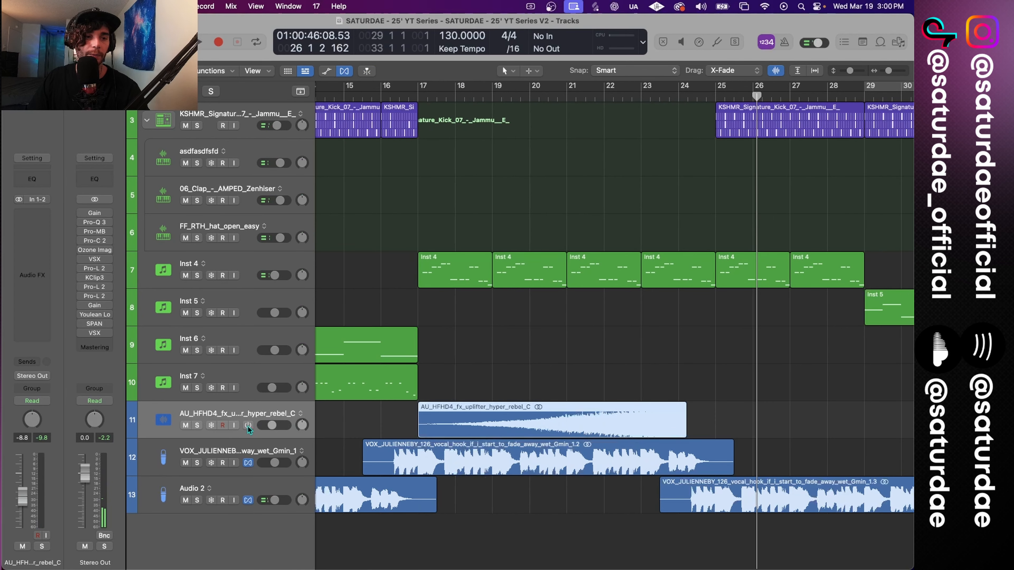
left_click(247, 425)
left_click_drag(682, 407, 715, 408)
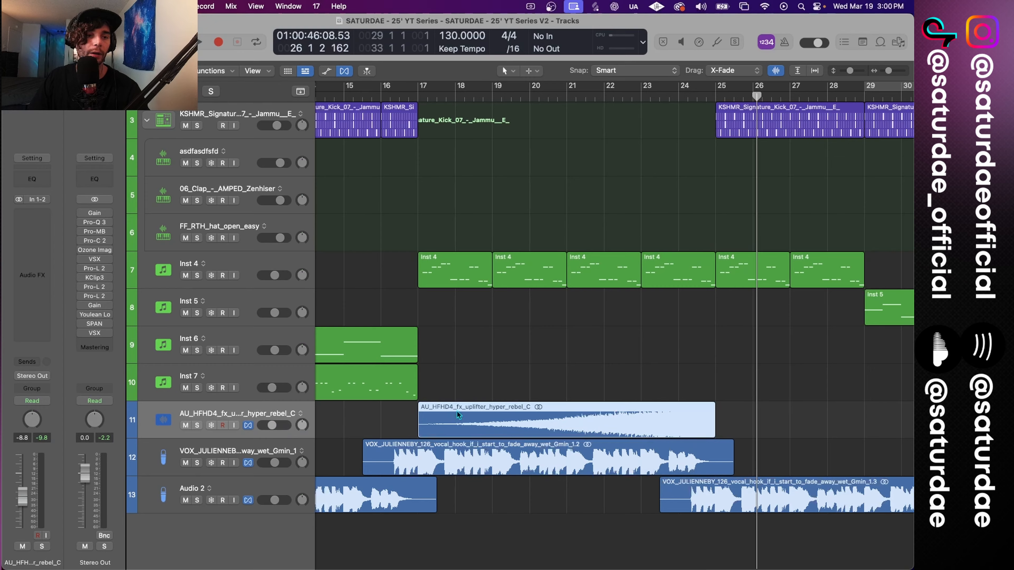
key("super+Down")
left_click(275, 449)
left_click(273, 454)
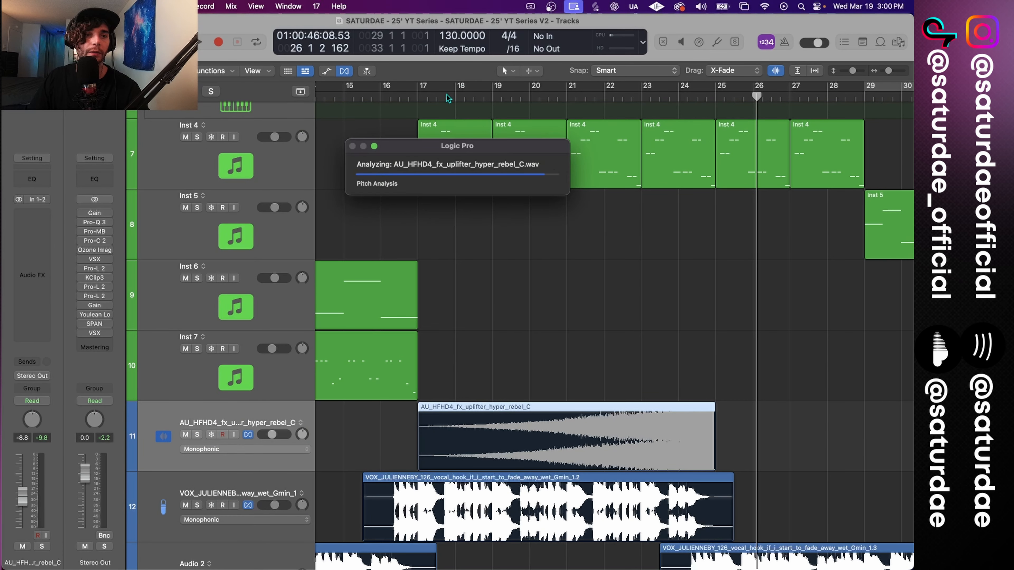
left_click(419, 95)
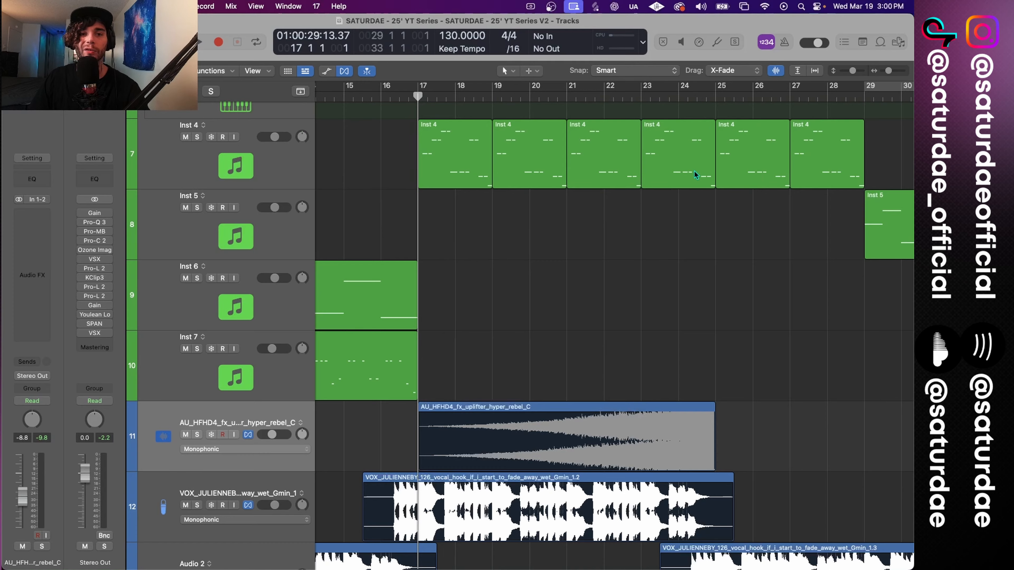
key("super+Up")
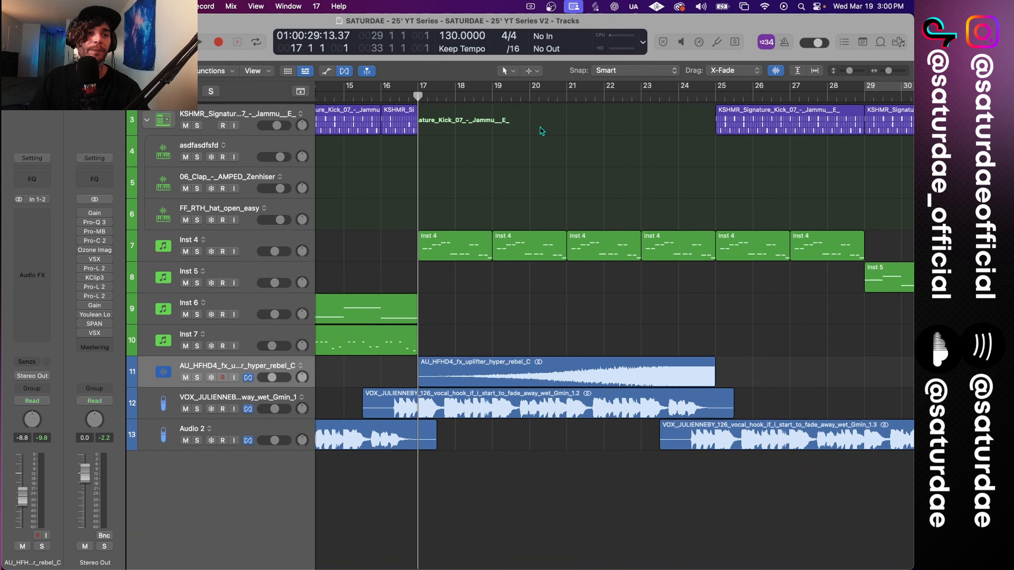
Step: Select the KSHMR kick drum track and open its Drum Machine Designer kit
key("super+Down")
key("super+Down")
key("super+Down")
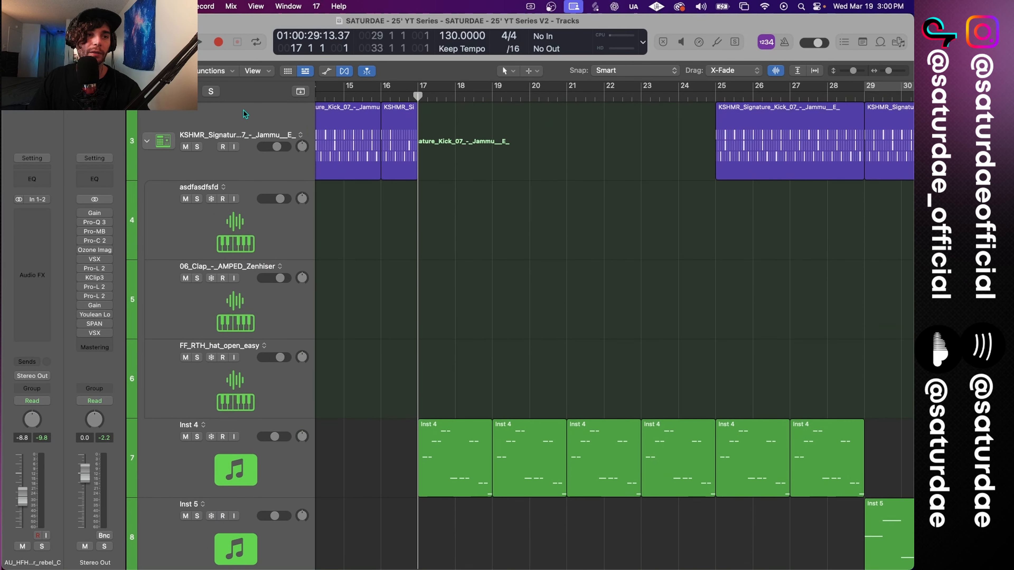
left_click(247, 115)
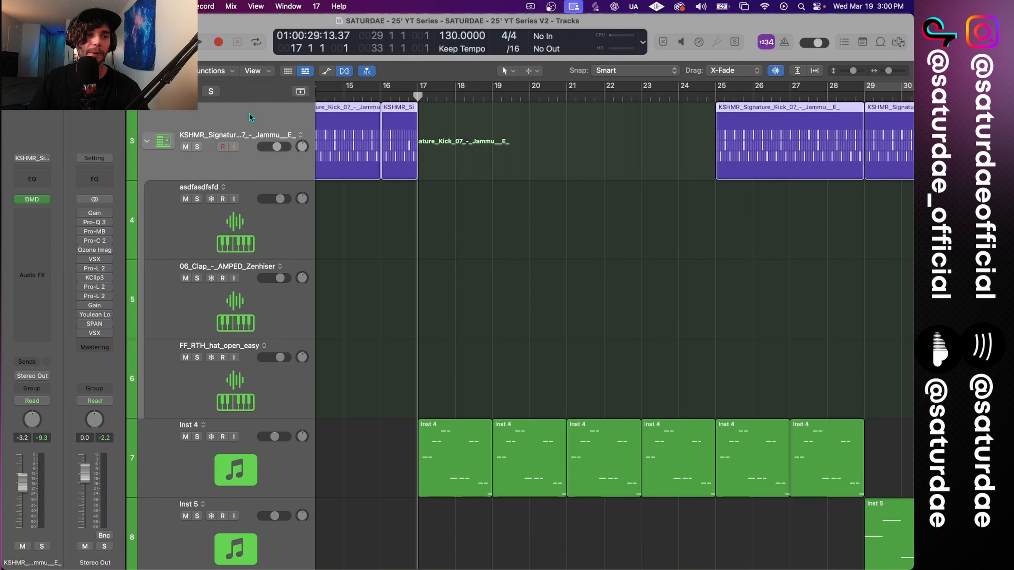
left_click(31, 199)
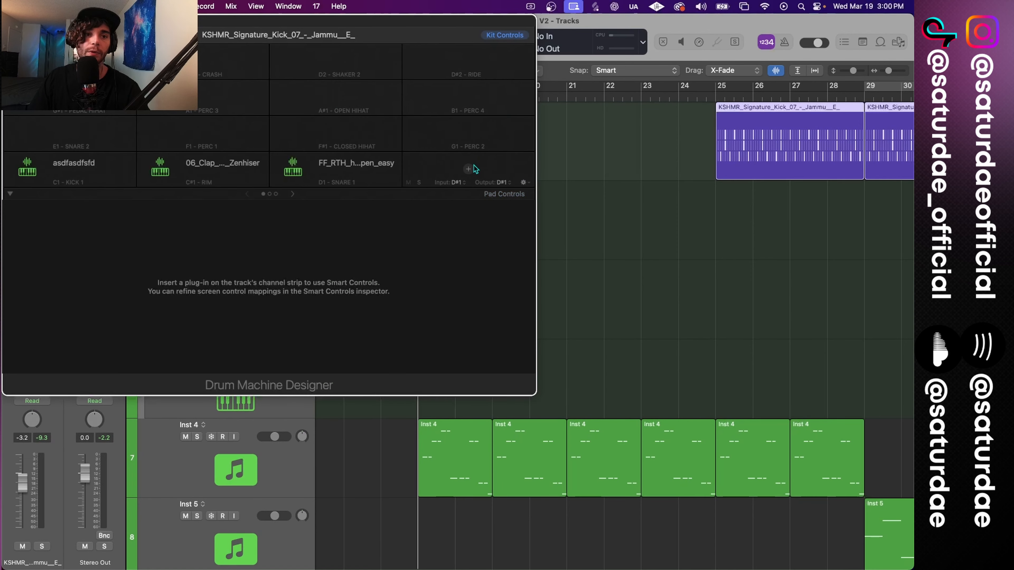
Step: Load BOS_ISL_Drum_Snare_One_Shot_Glee.wav from the Splice library onto the empty D#1 drum pad, and put both windows away
left_click(593, 5)
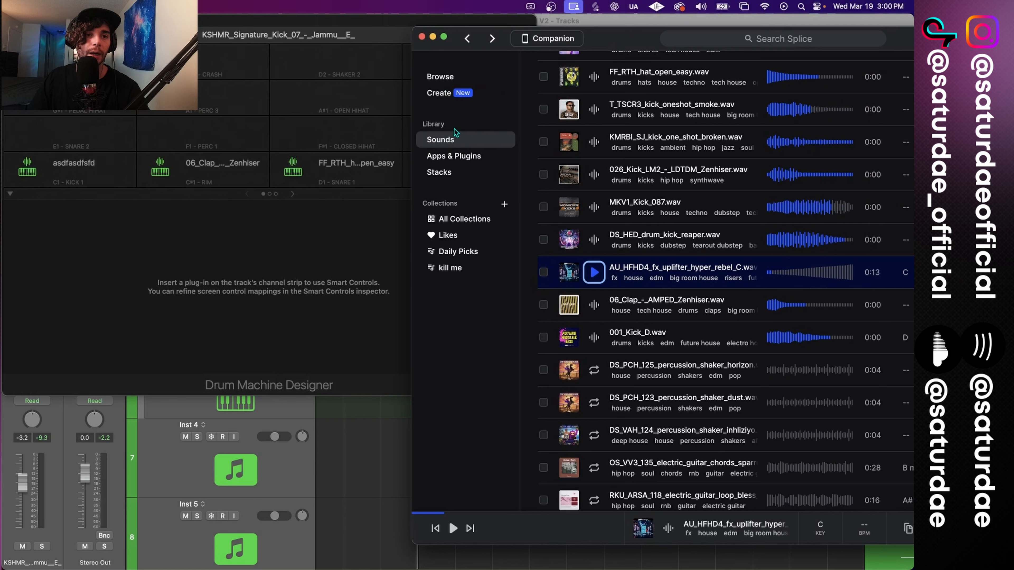
scroll(643, 200, "up", 10)
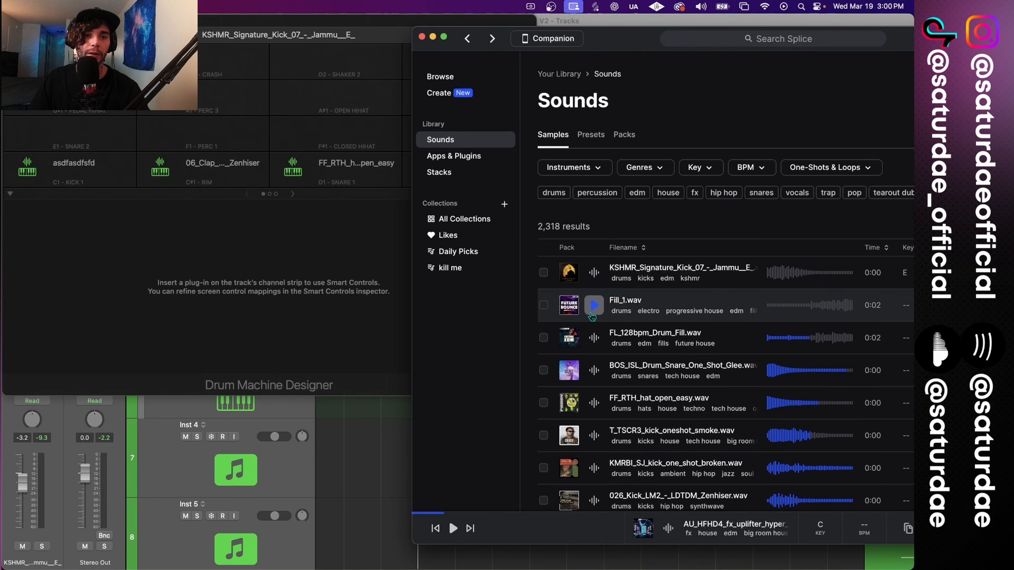
left_click(594, 370)
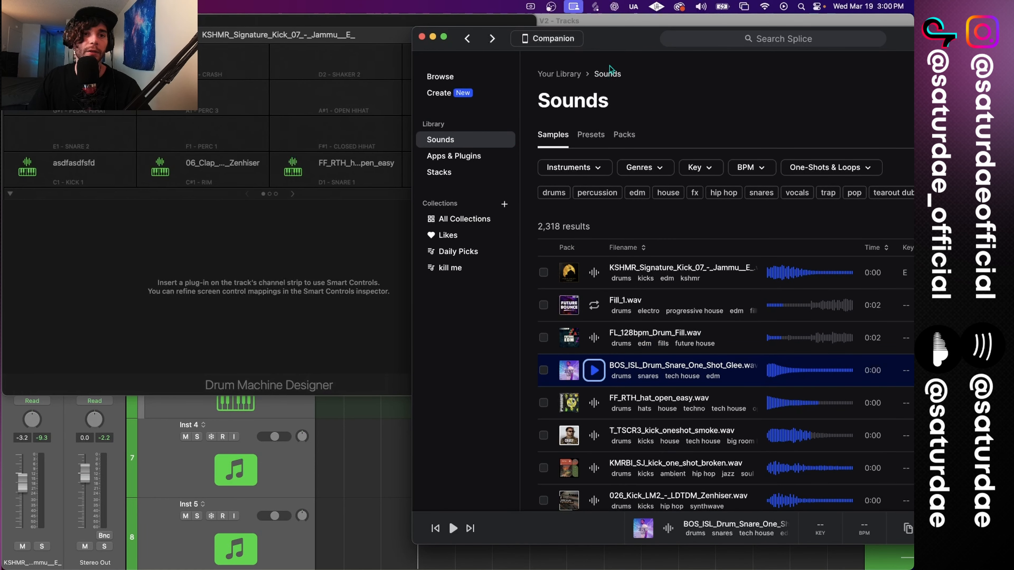
left_click_drag(614, 48, 811, 43)
left_click_drag(794, 373, 489, 182)
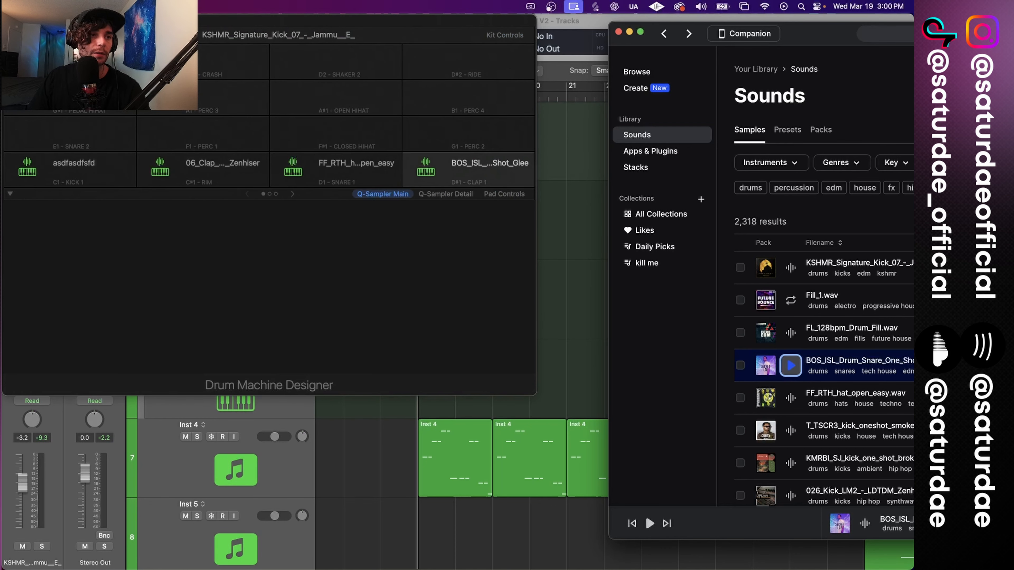
left_click(581, 211)
key("v")
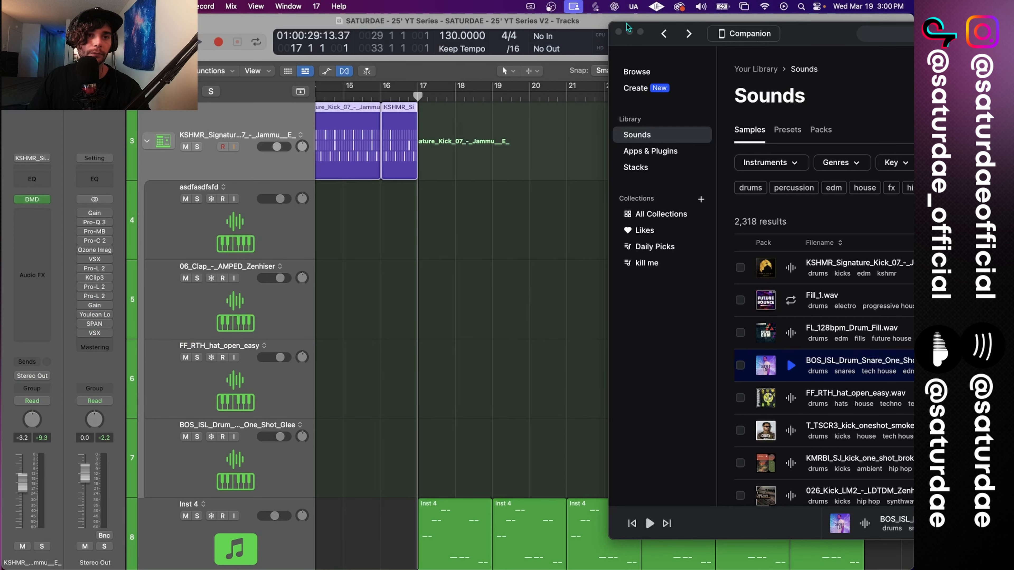
left_click(630, 32)
Step: Create a pattern region on the new snare track at bar 21, open it in the Step Sequencer, and start playback from bar 17
scroll(641, 253, "right", 3)
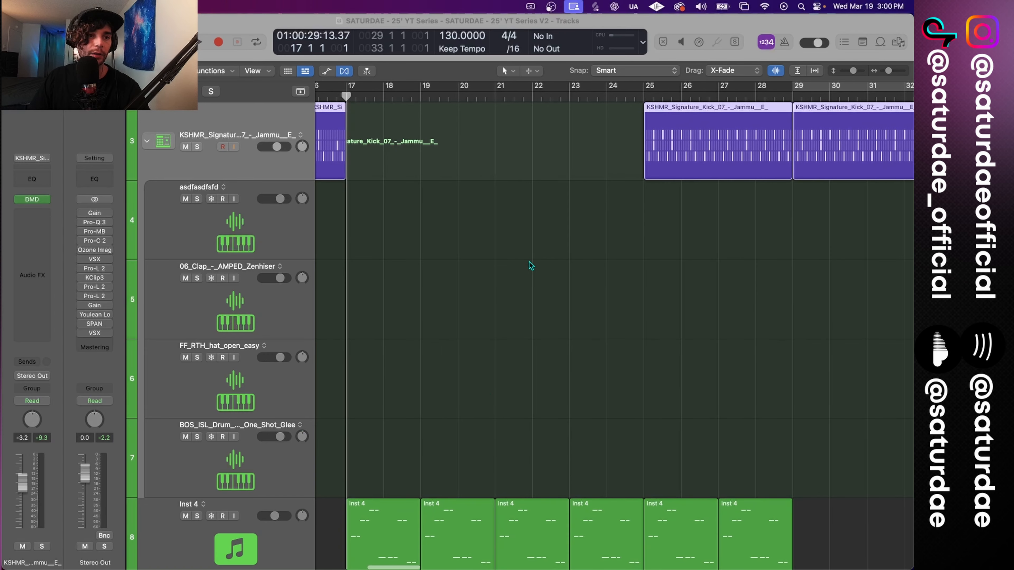
right_click(577, 464)
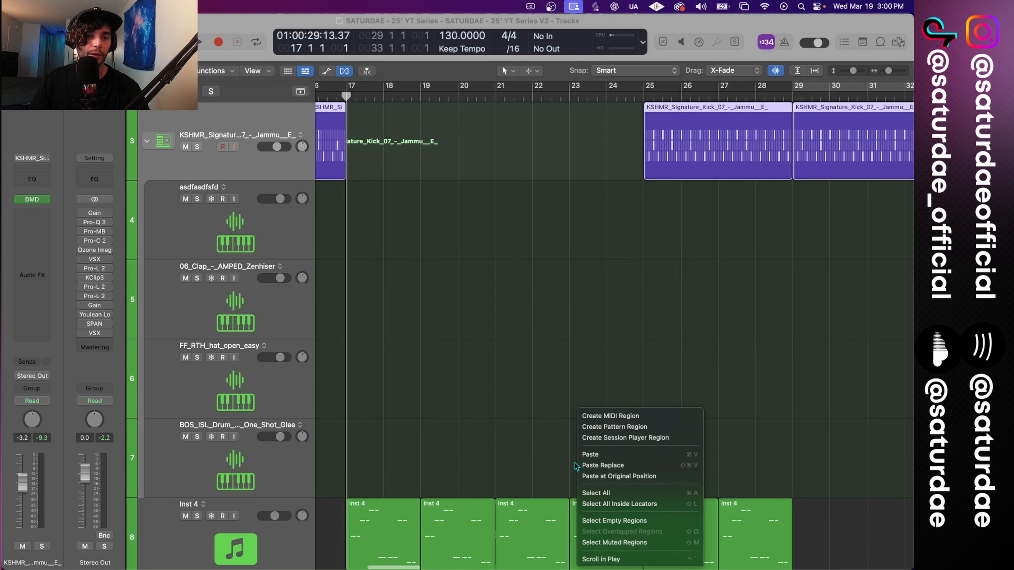
left_click(625, 429)
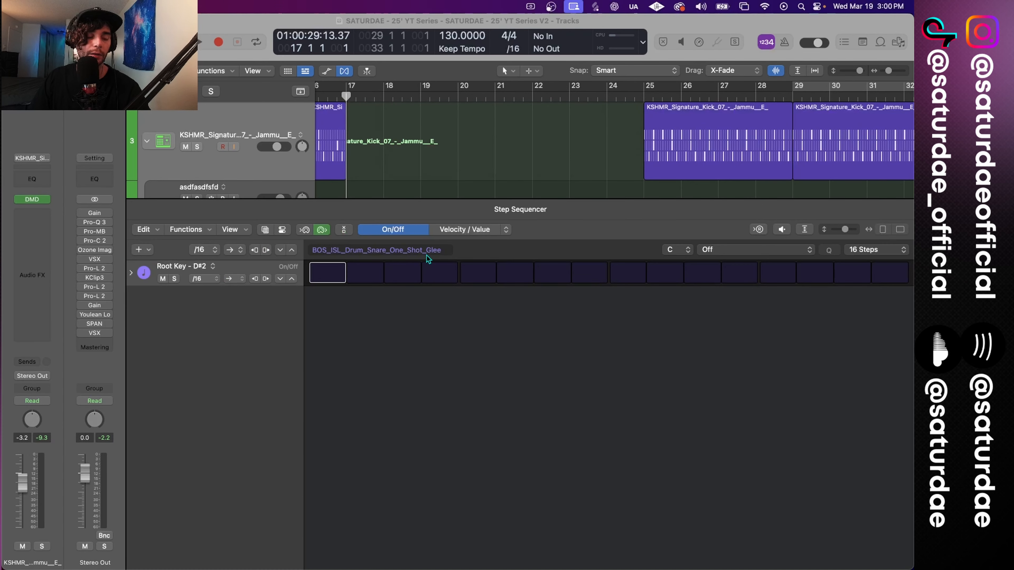
key("e")
key("space")
key("e")
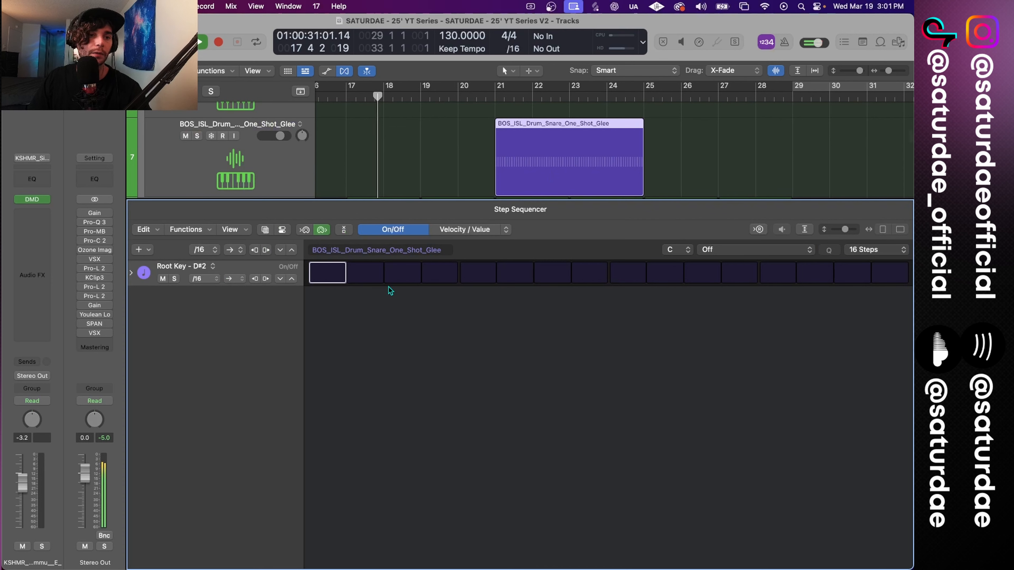
Step: Turn on steps 1, 5, 9 and 13 of the snare pattern and close the Step Sequencer
left_click(327, 274)
left_click(478, 274)
left_click(638, 274)
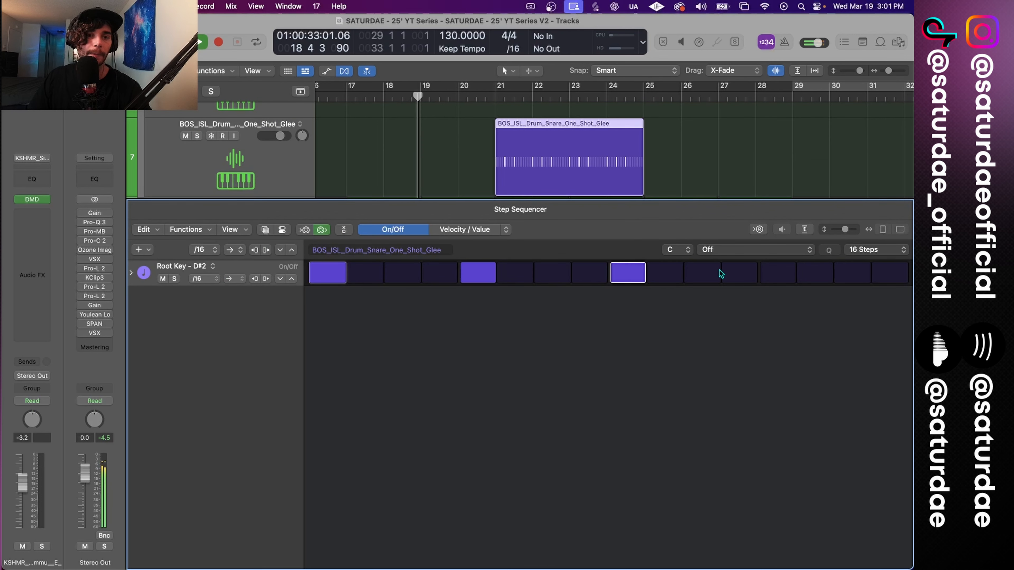
left_click(776, 273)
key("e")
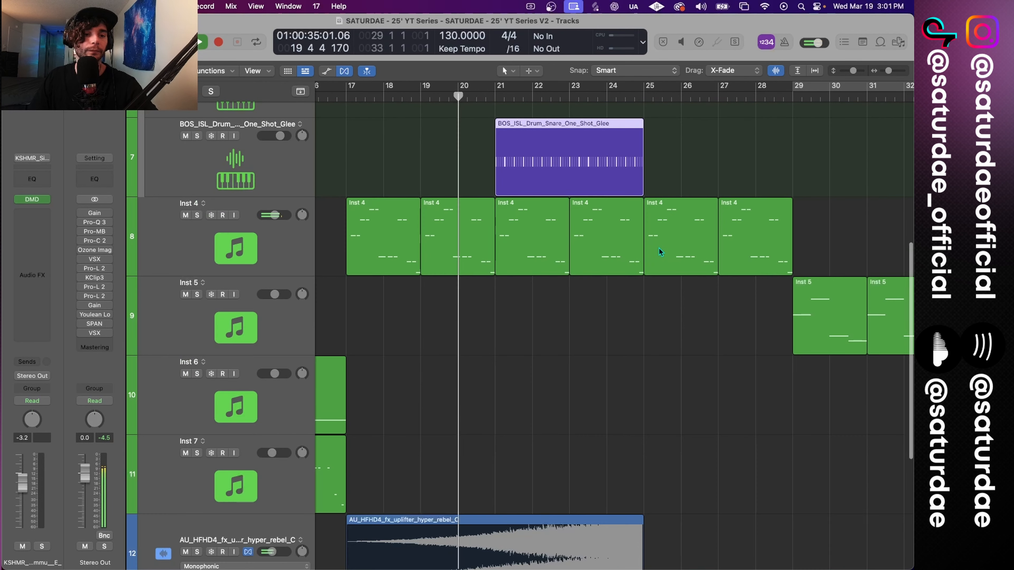
key("t")
key("i")
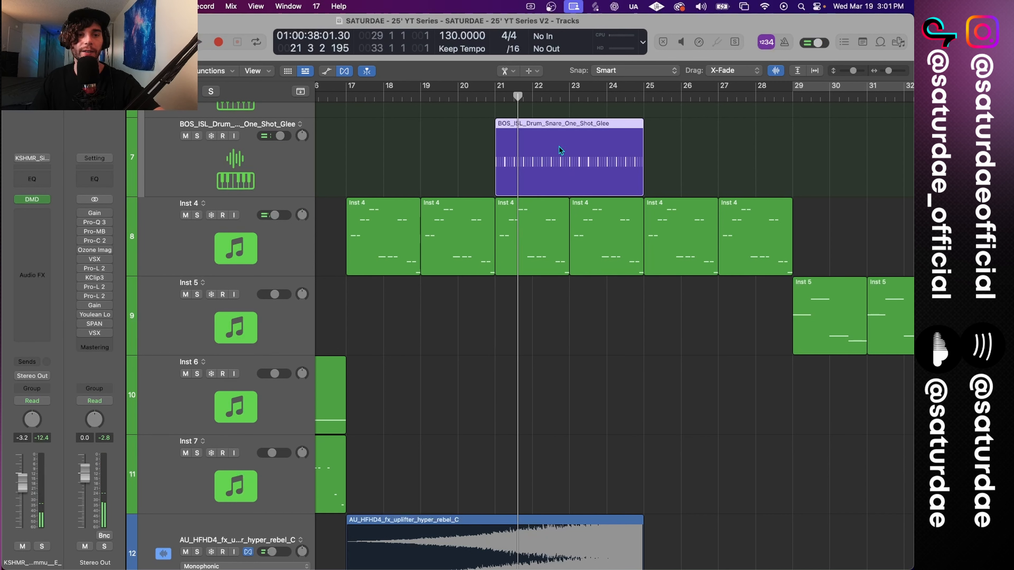
key("t")
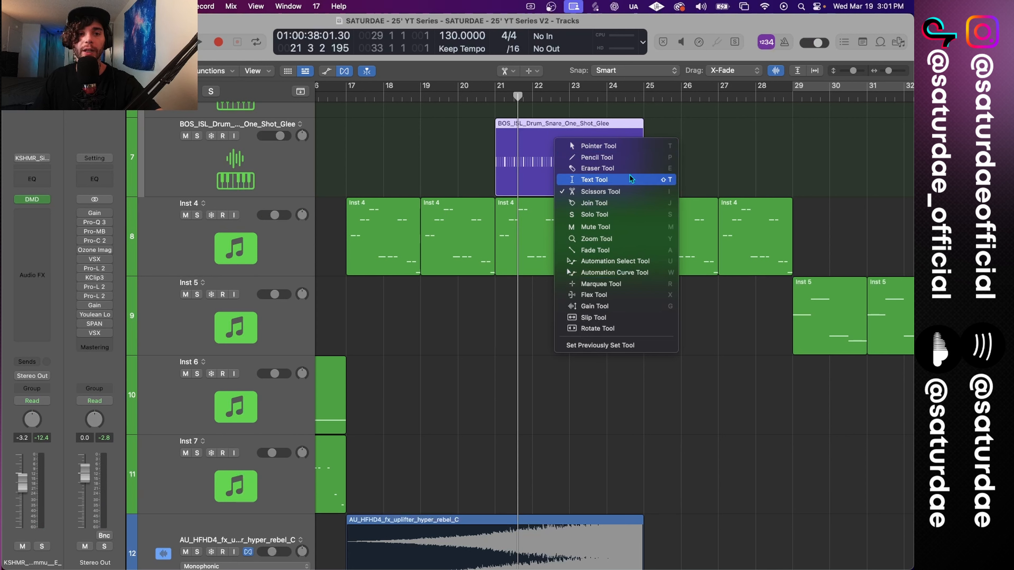
left_click(598, 146)
key("t")
left_click(677, 130)
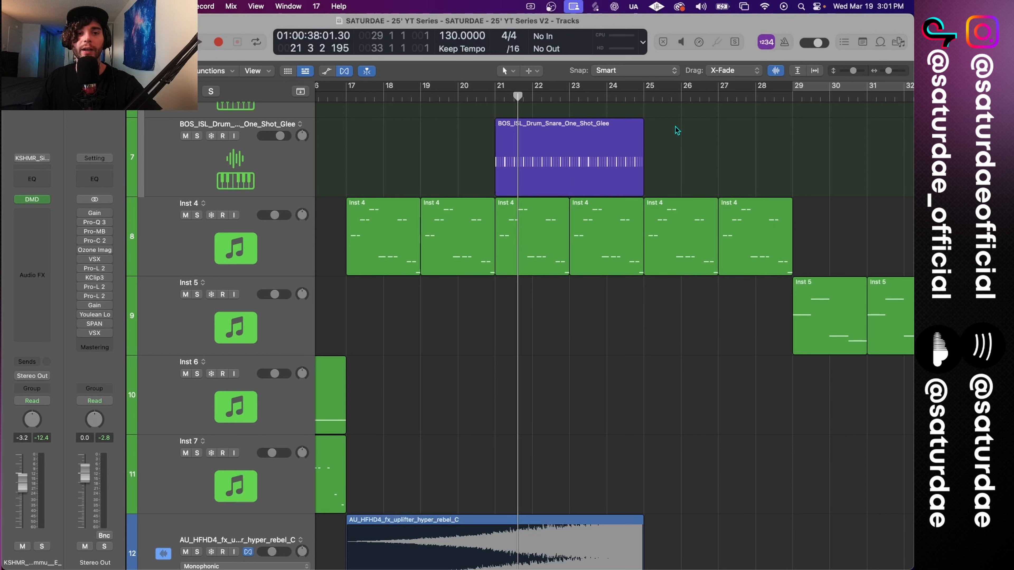
Step: Split the snare pattern region at bars 23 and 24 with the Scissors tool, and return to the Pointer tool
key("t")
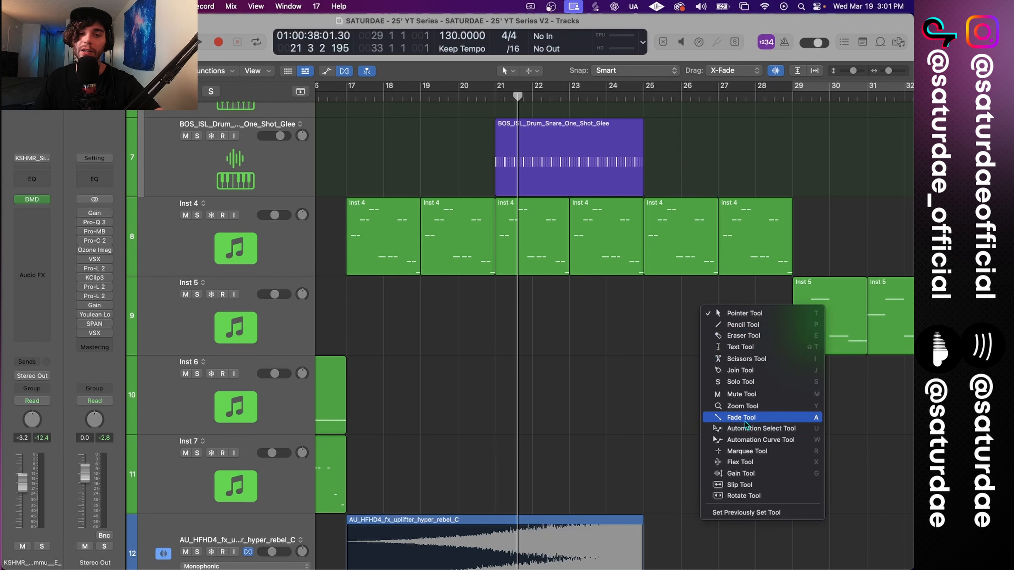
left_click(747, 358)
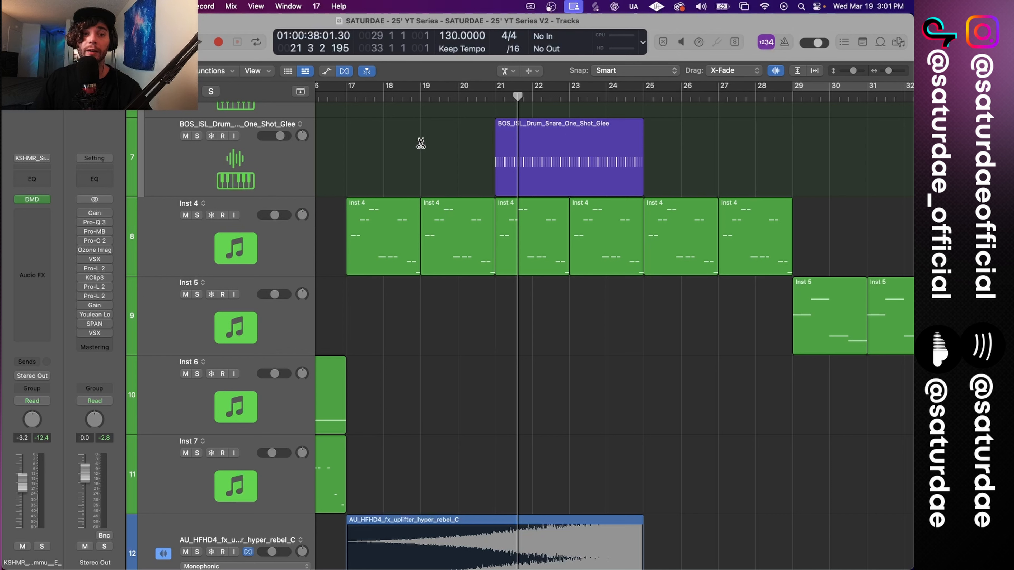
left_click(569, 162)
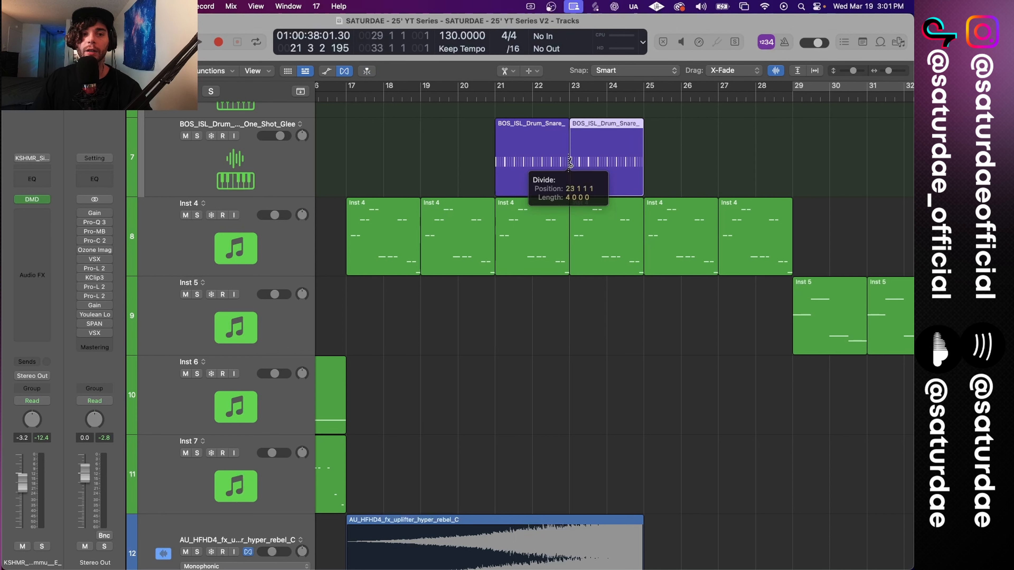
left_click(608, 162)
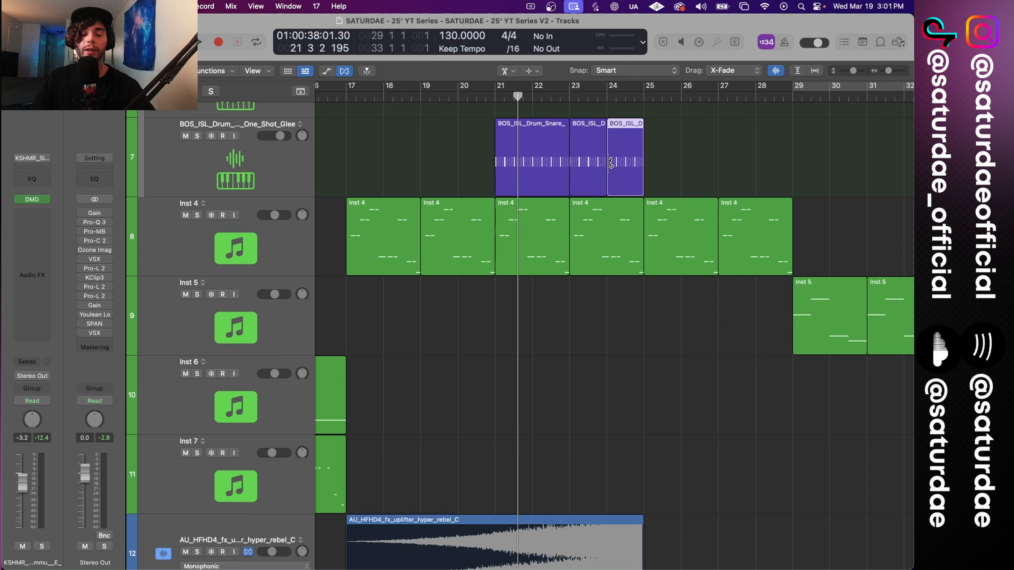
key("t")
key("t")
Step: Turn on steps 3, 7, 11 and 15 in the snare region between bars 23 and 24, and close the Step Sequencer
double_click(592, 154)
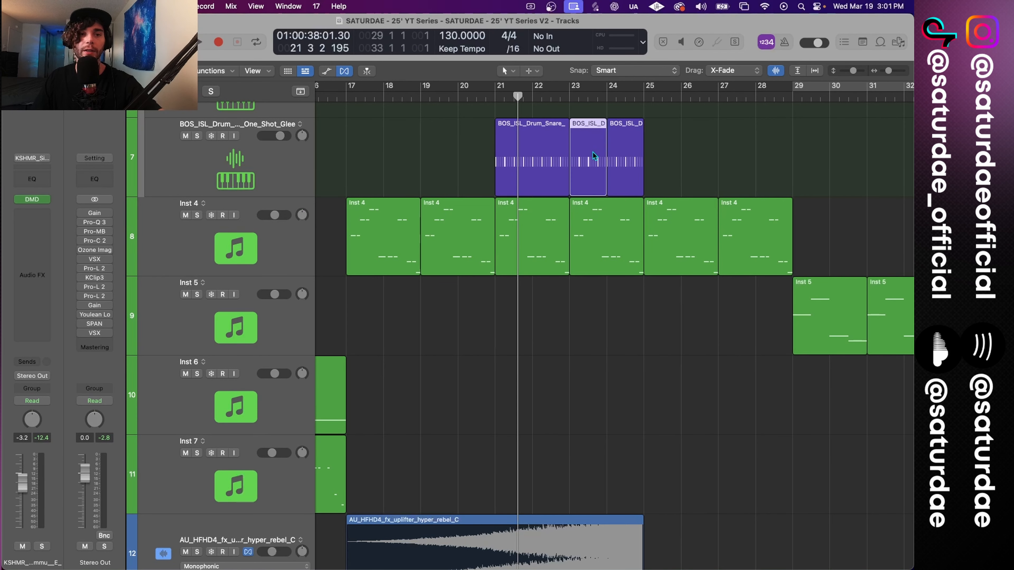
left_click(403, 276)
left_click(550, 278)
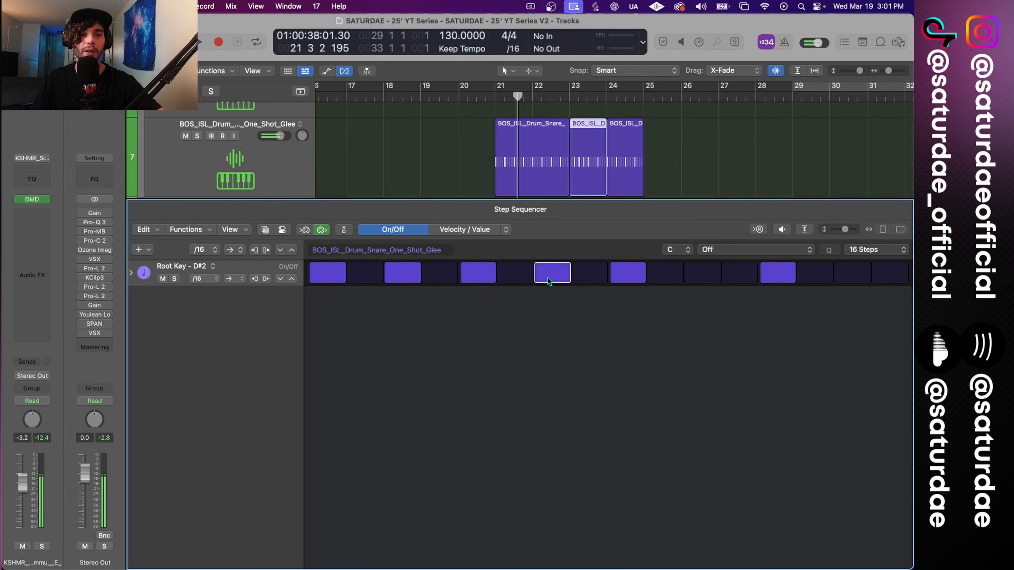
left_click(694, 277)
left_click(849, 280)
key("e")
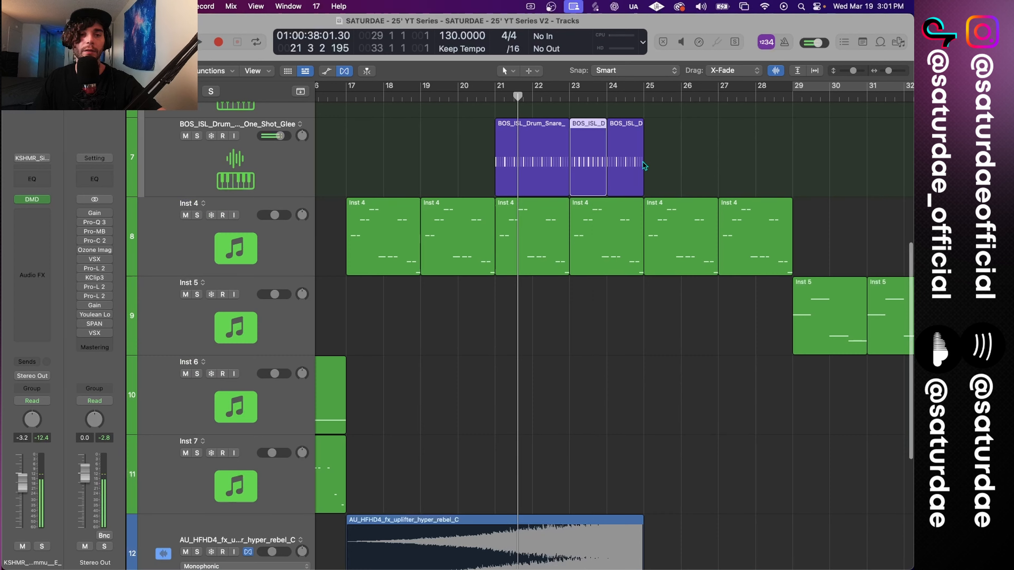
Step: Play back the snare build into the drop at bar 25, and stop playback after bar 26
key("space")
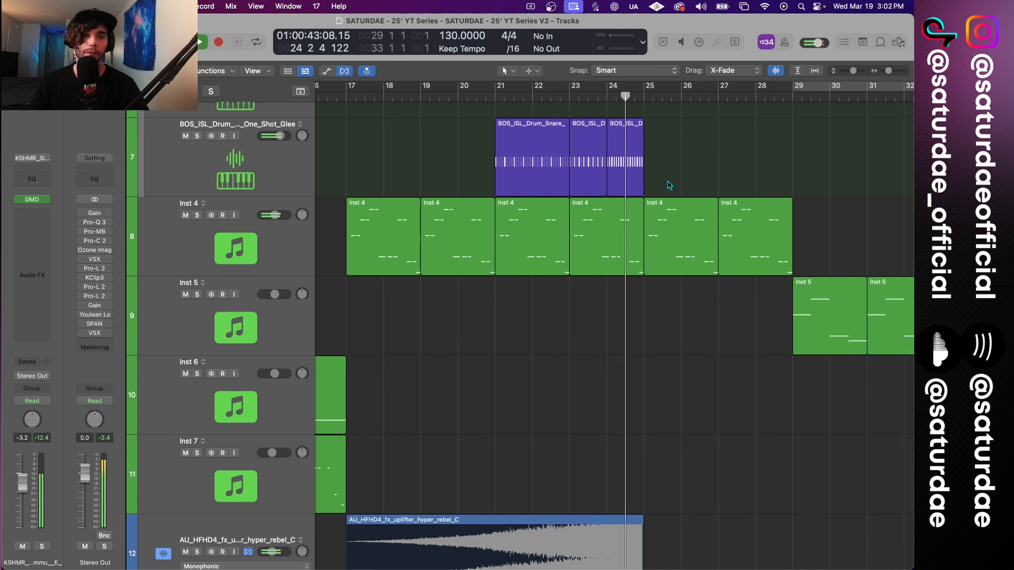
scroll(667, 177, "down", 5)
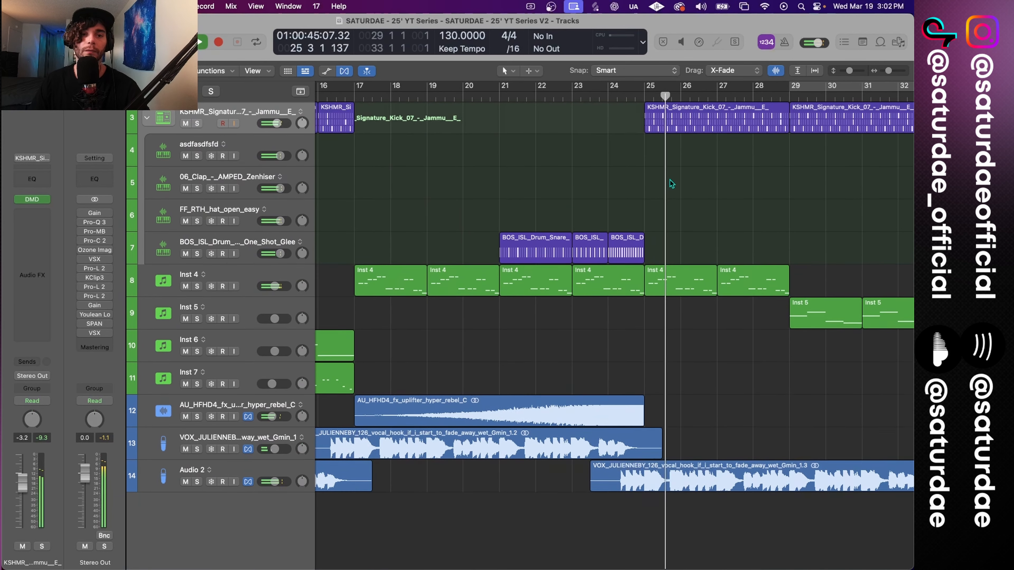
key("space")
scroll(521, 176, "up", 5)
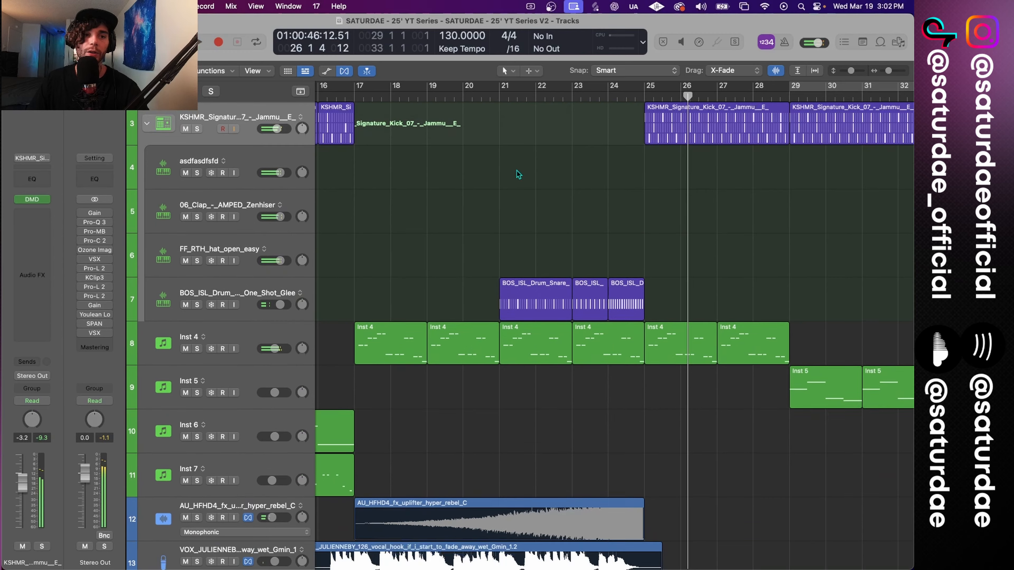
Step: Set the cycle range from bar 16 to bar 25 and play the start of the looped section
left_click_drag(353, 93, 644, 92)
scroll(495, 220, "left", 3)
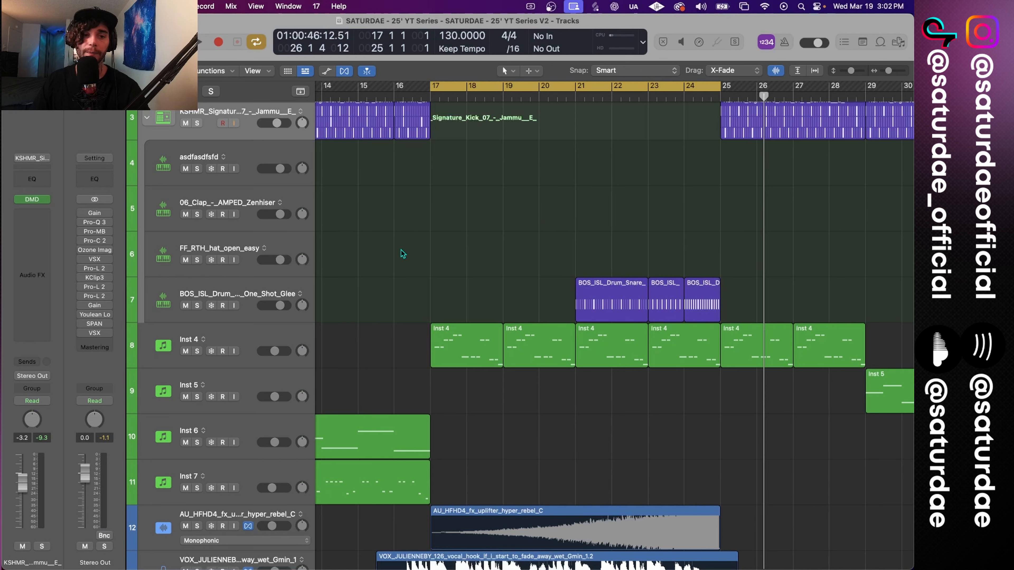
key("super+Down")
left_click_drag(431, 90, 394, 90)
key("space")
scroll(454, 356, "down", 2)
scroll(456, 358, "down", 3)
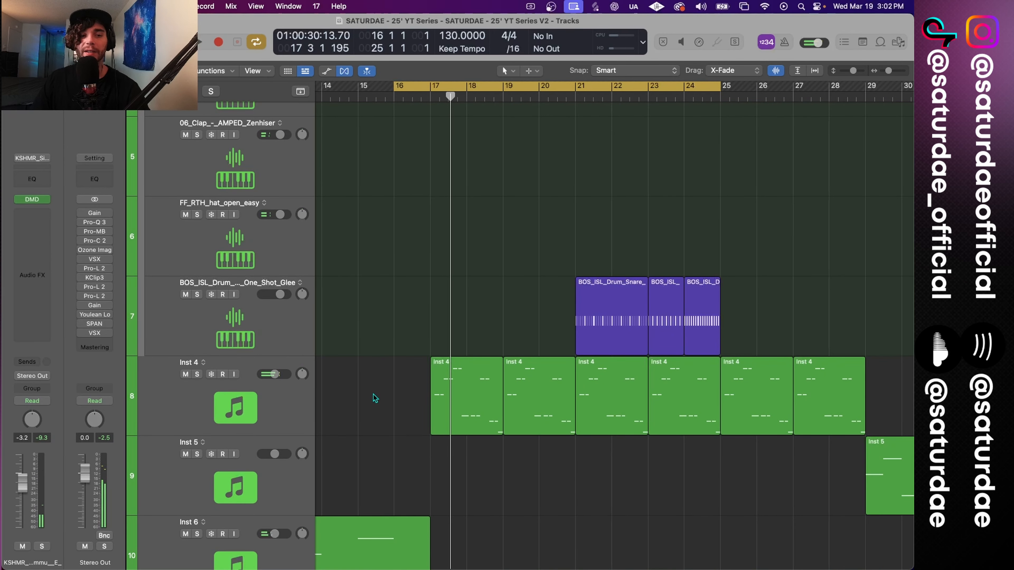
Step: Add a Channel EQ to the Inst 4 track and turn on its low-cut band at 386 Hz
left_click(260, 406)
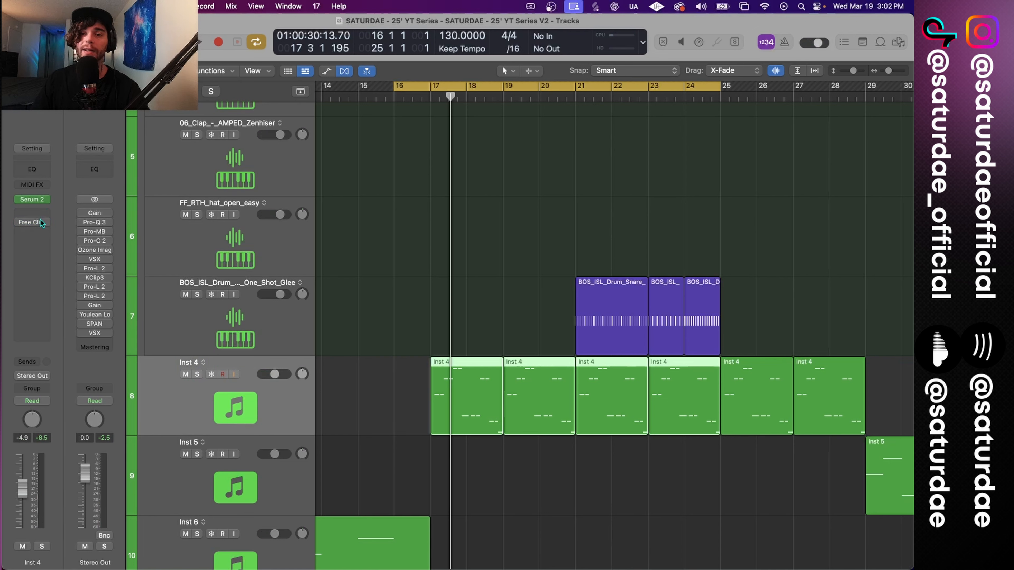
left_click(44, 169)
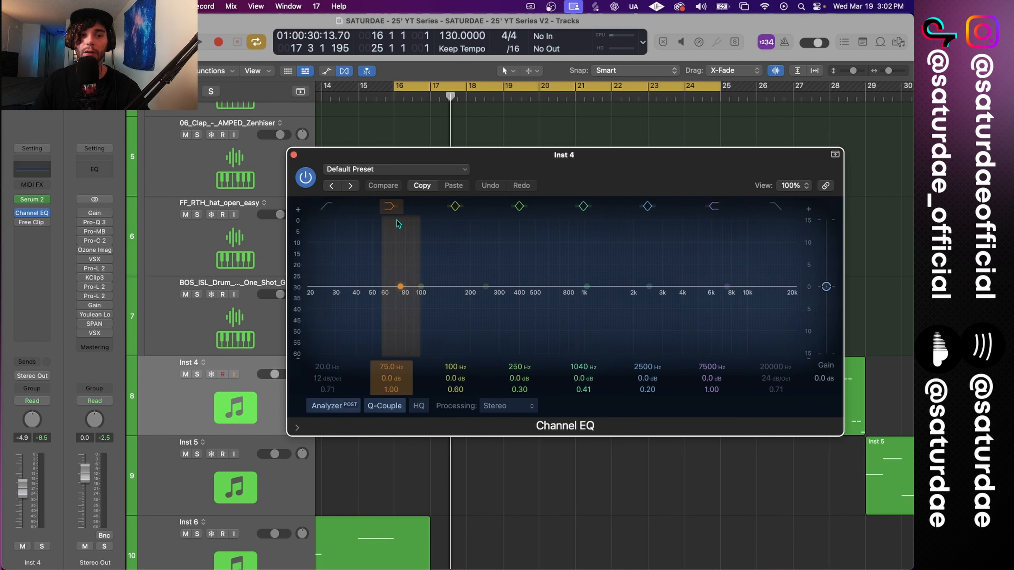
left_click_drag(328, 213, 186, 167)
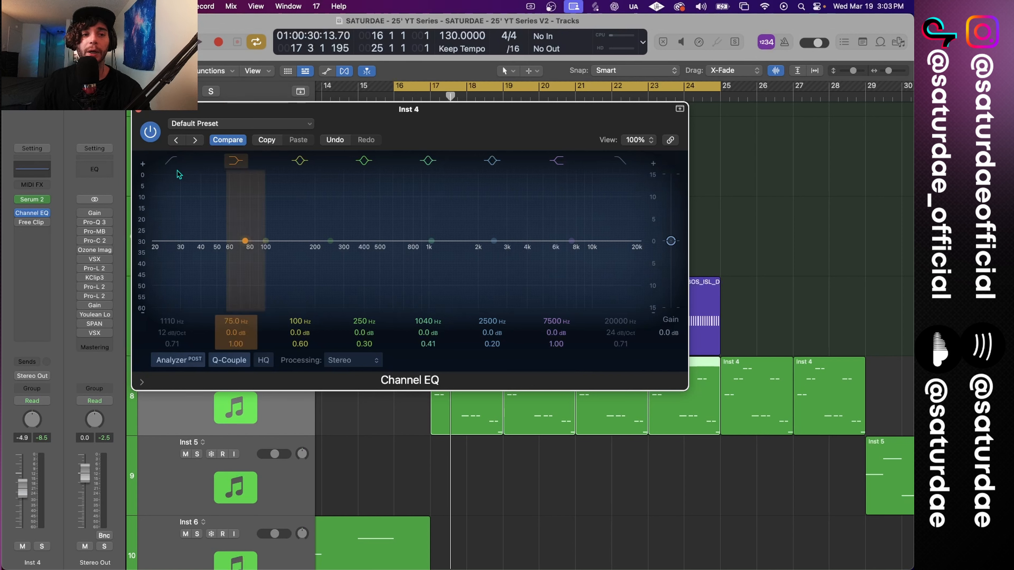
left_click(174, 166)
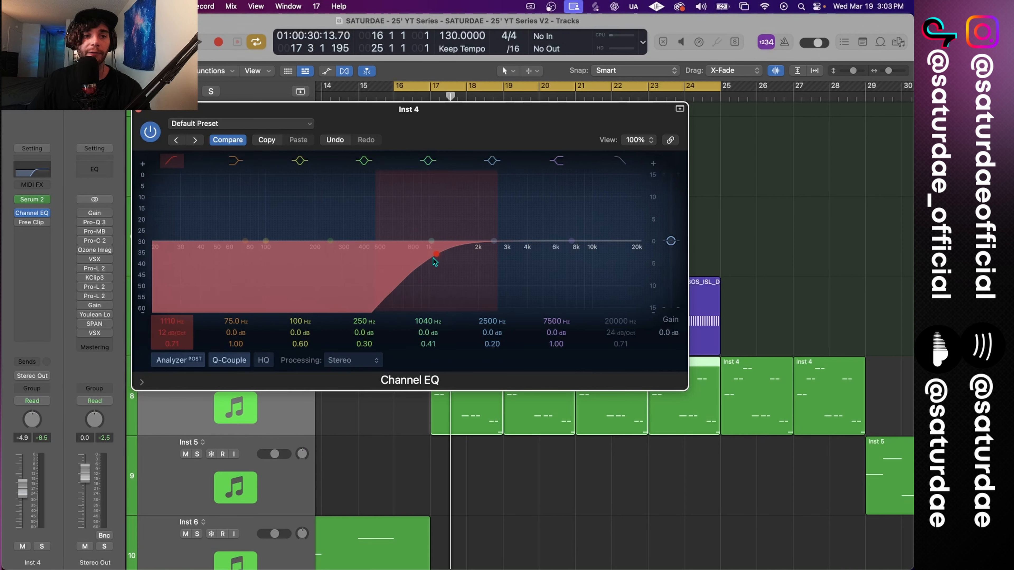
left_click_drag(434, 258, 361, 257)
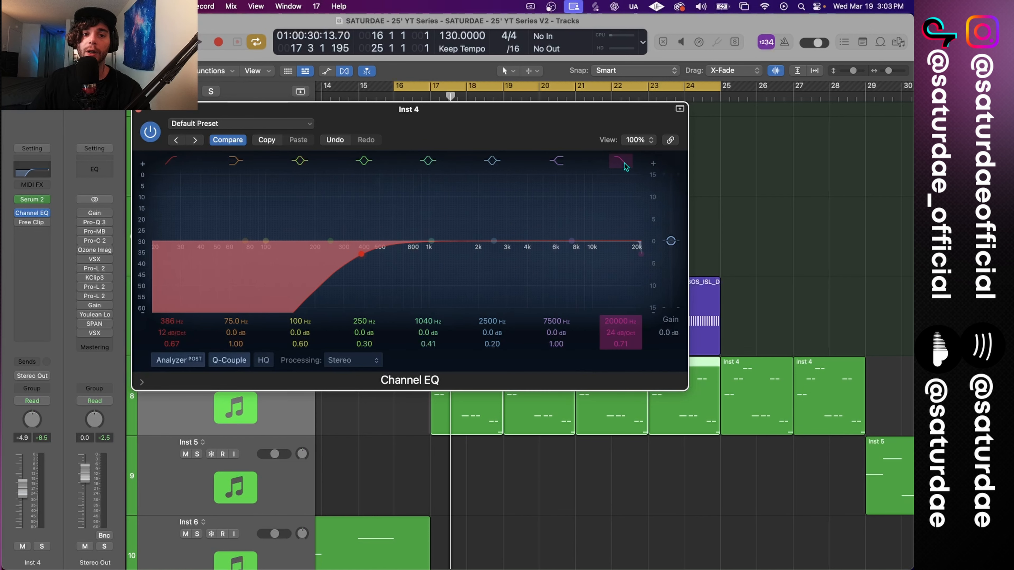
Step: Try a high-cut filter at 2520 Hz and 1380 Hz on the Inst 4 EQ, and switch both cut bands off
left_click_drag(644, 261, 494, 259)
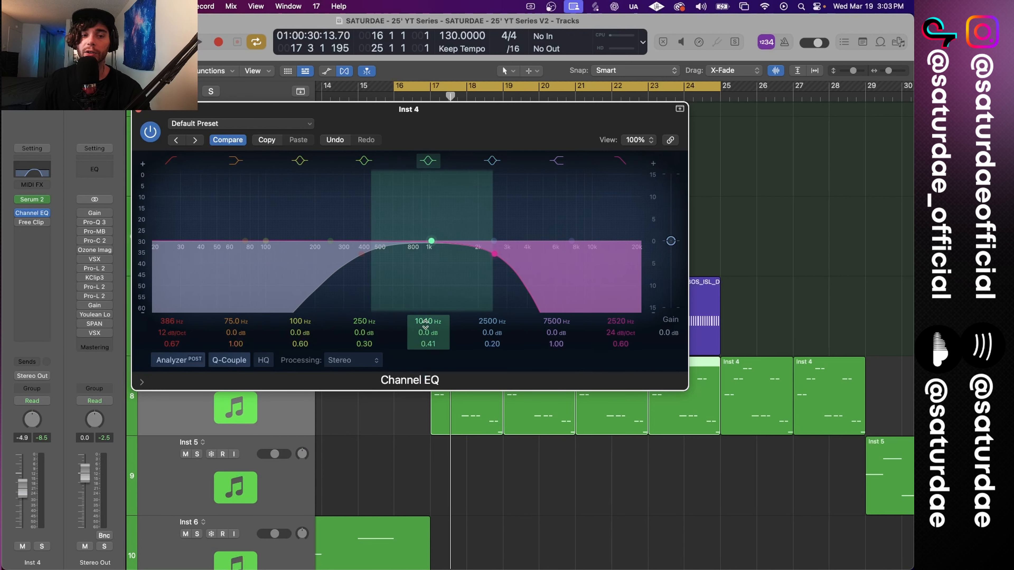
left_click(620, 161)
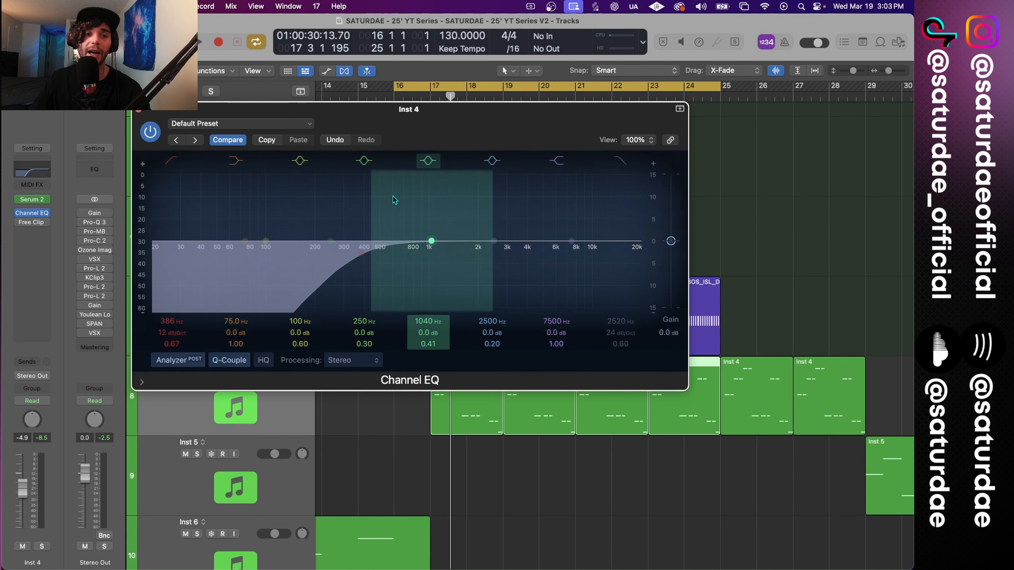
left_click(620, 160)
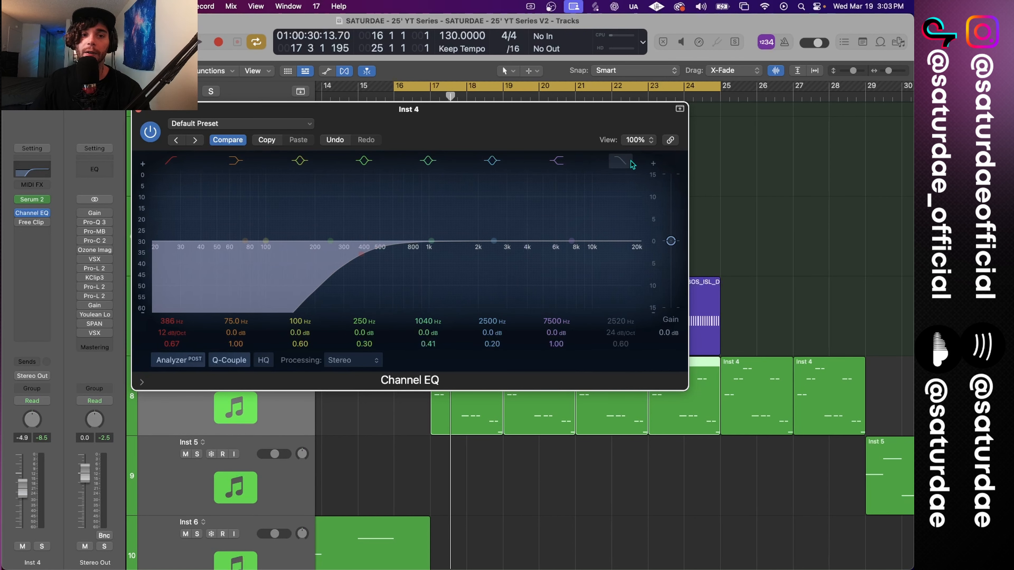
left_click(170, 160)
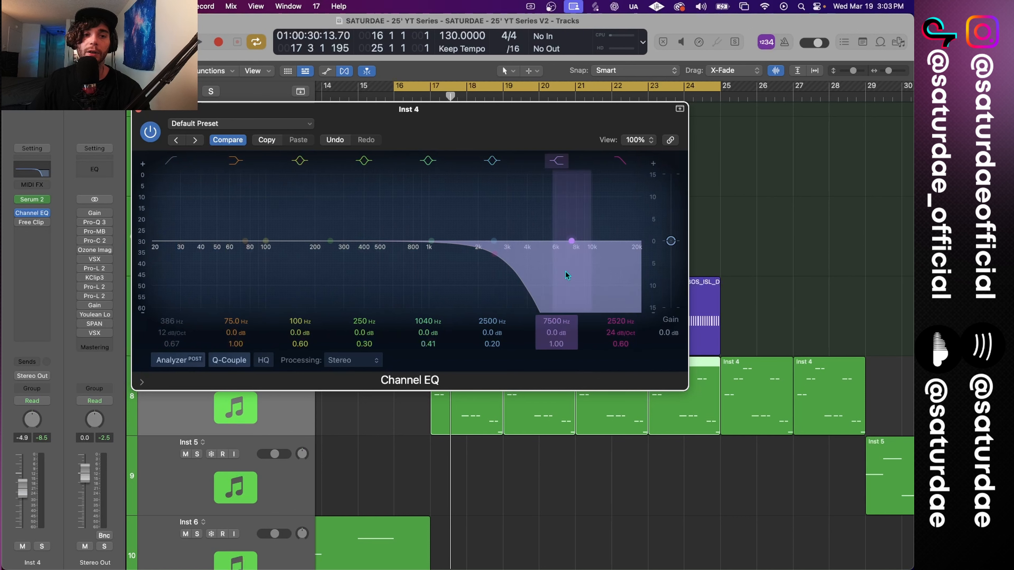
left_click_drag(492, 260, 452, 254)
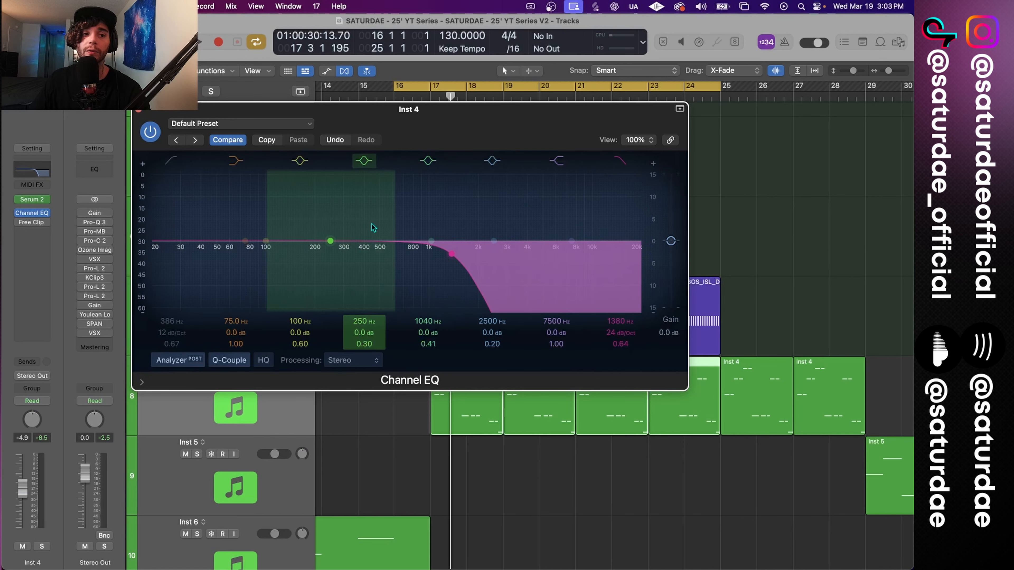
left_click(608, 166)
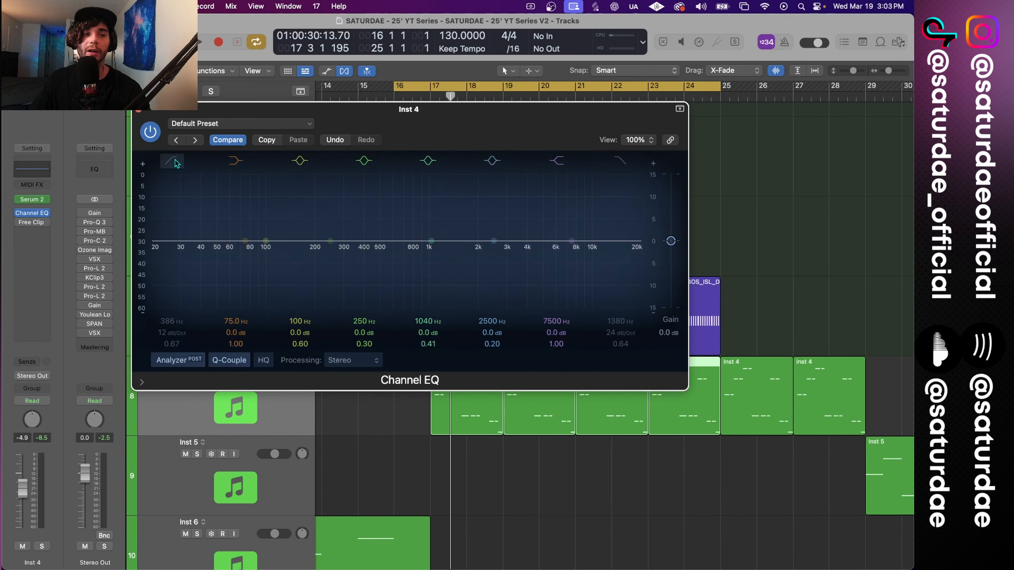
Step: Turn on the low-cut band with its frequency at 1170 Hz, and close the Channel EQ
left_click(171, 161)
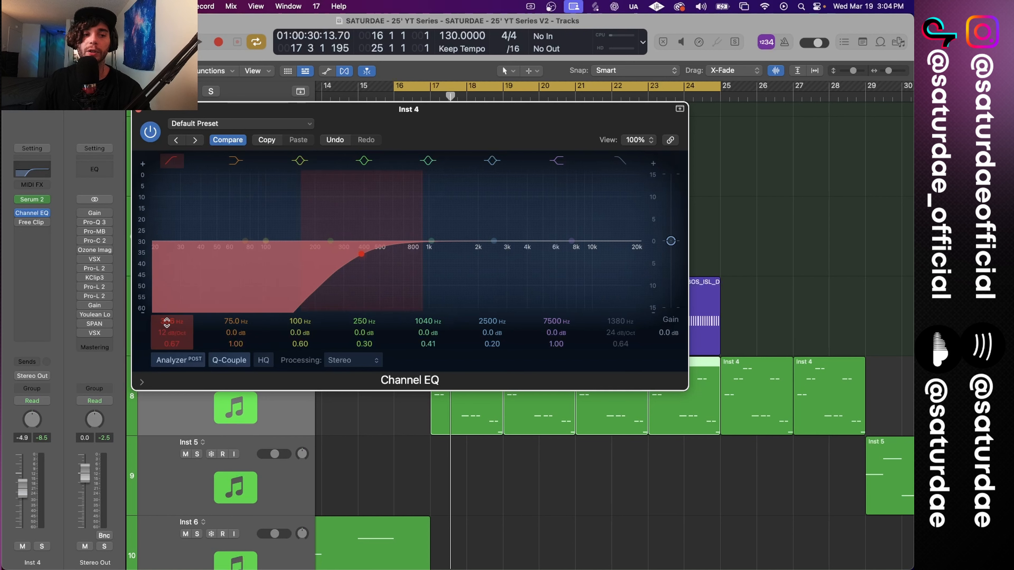
left_click_drag(179, 296, 179, 288)
left_click_drag(178, 332, 176, 291)
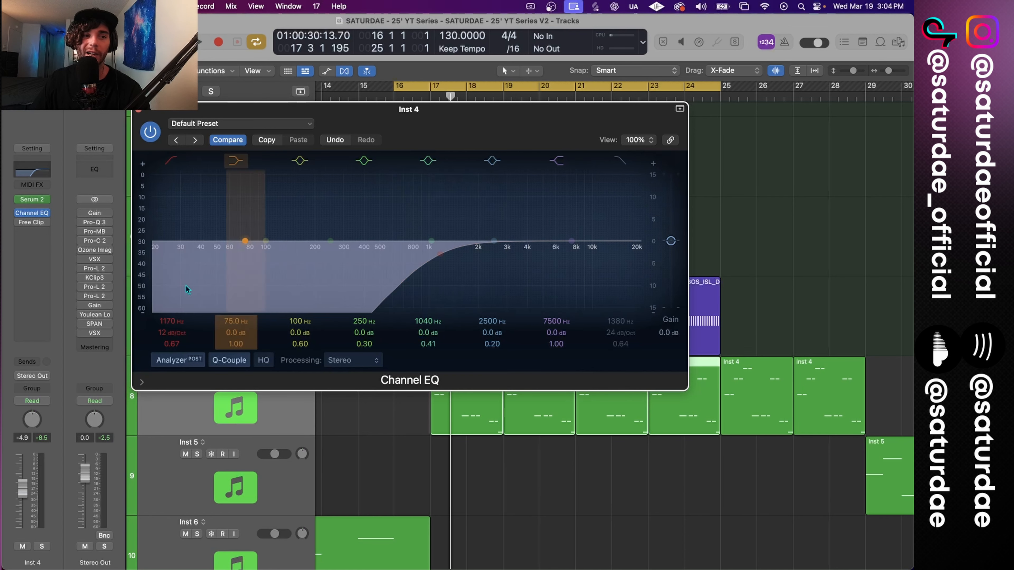
left_click(137, 110)
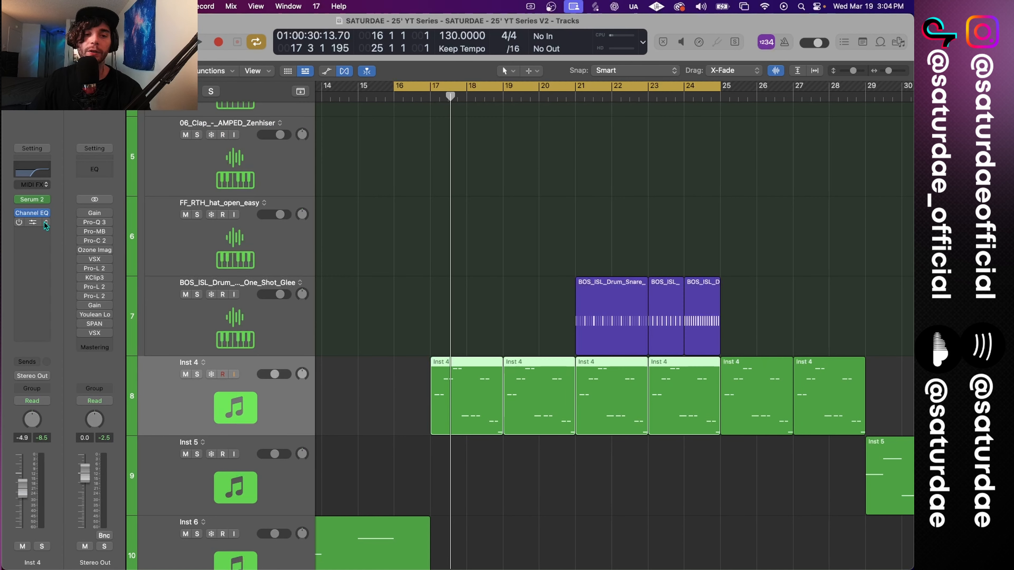
Step: Replace the Free Clip insert on Inst 4 with the Space Designer reverb, and close its window
left_click(43, 221)
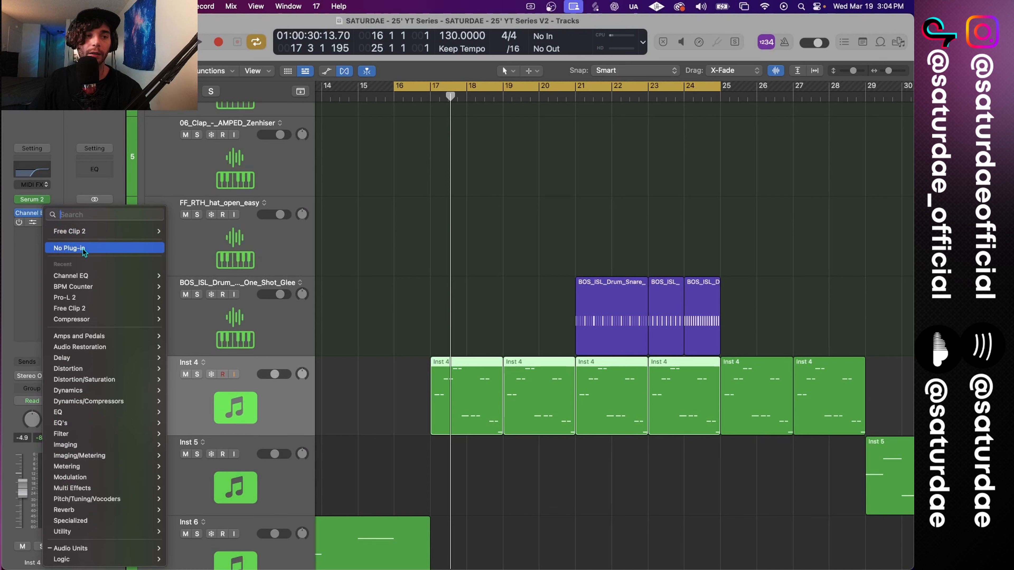
mouse_move(97, 408)
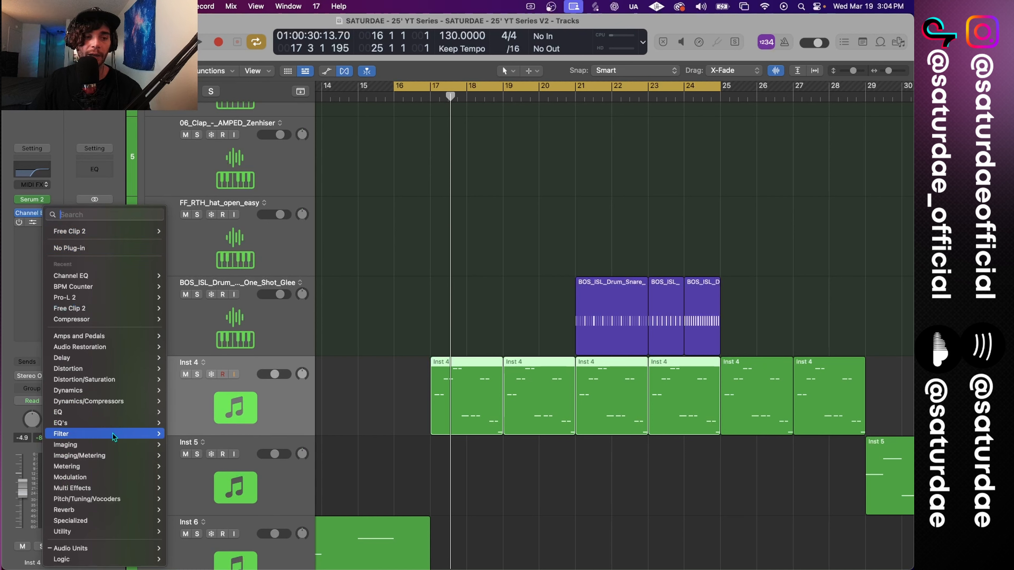
mouse_move(99, 511)
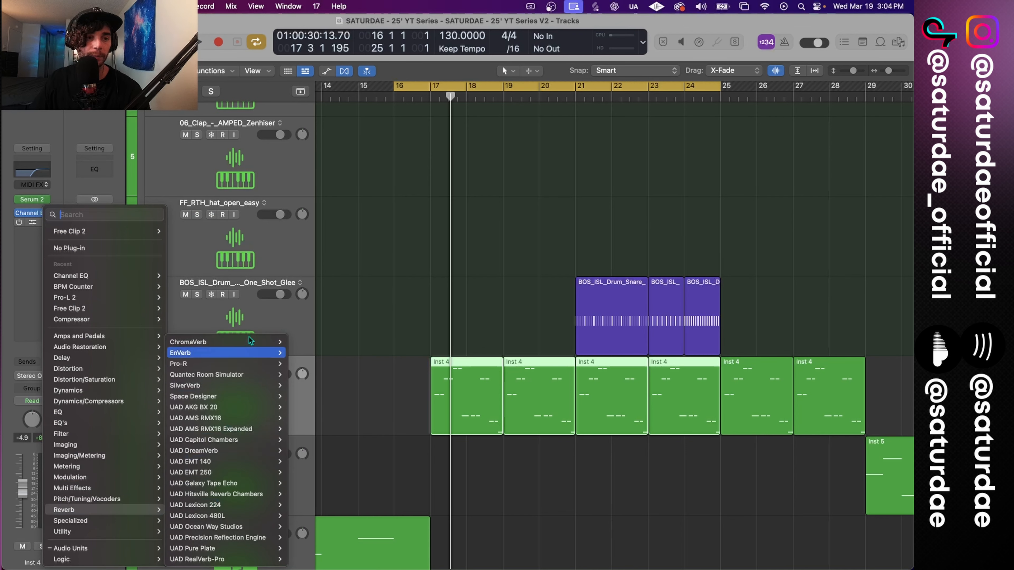
left_click(295, 396)
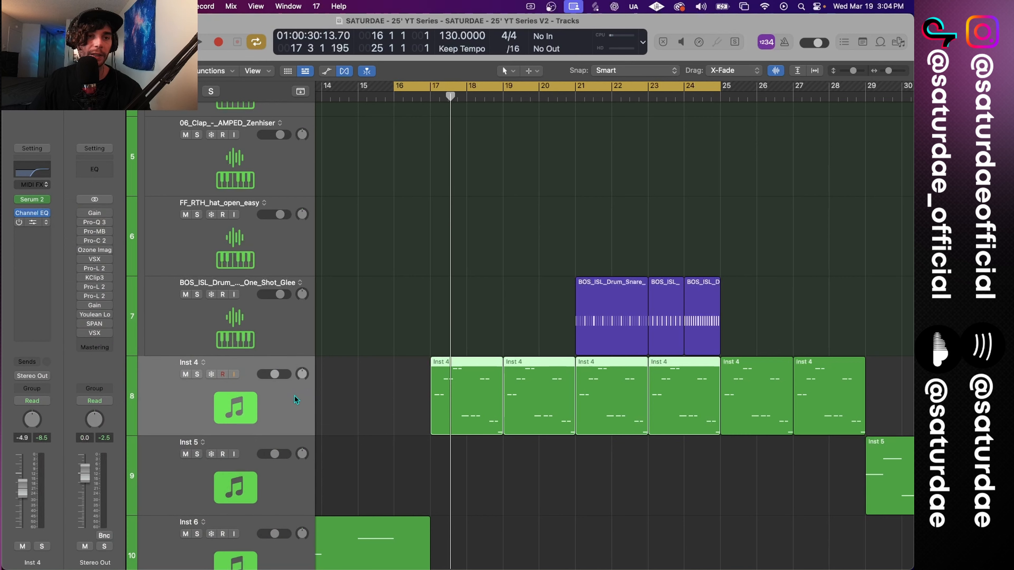
key("super+w")
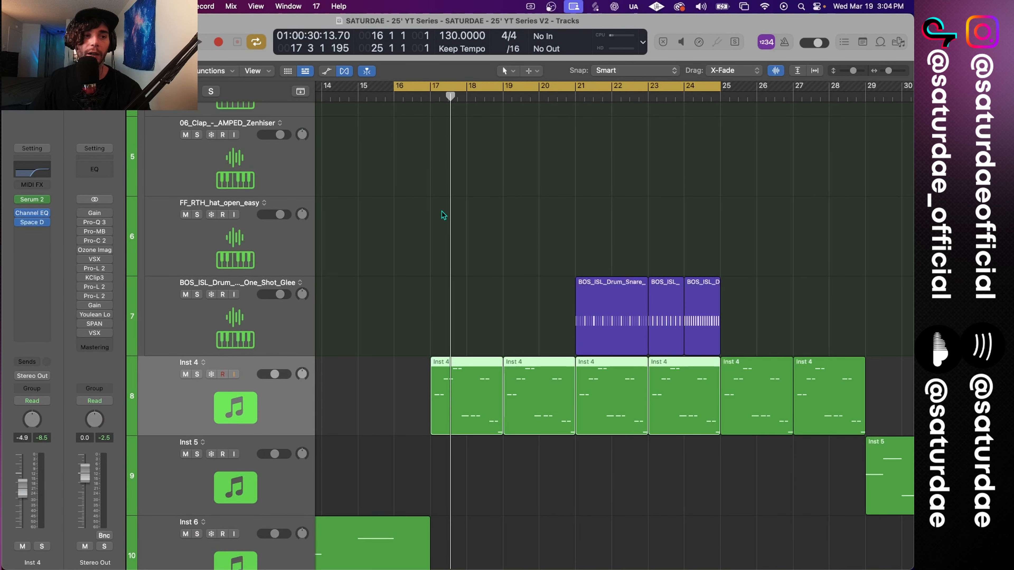
Step: Play the cycle from bar 16 to hear the filtered Inst 4, and park the playhead shortly before bar 21
key("space")
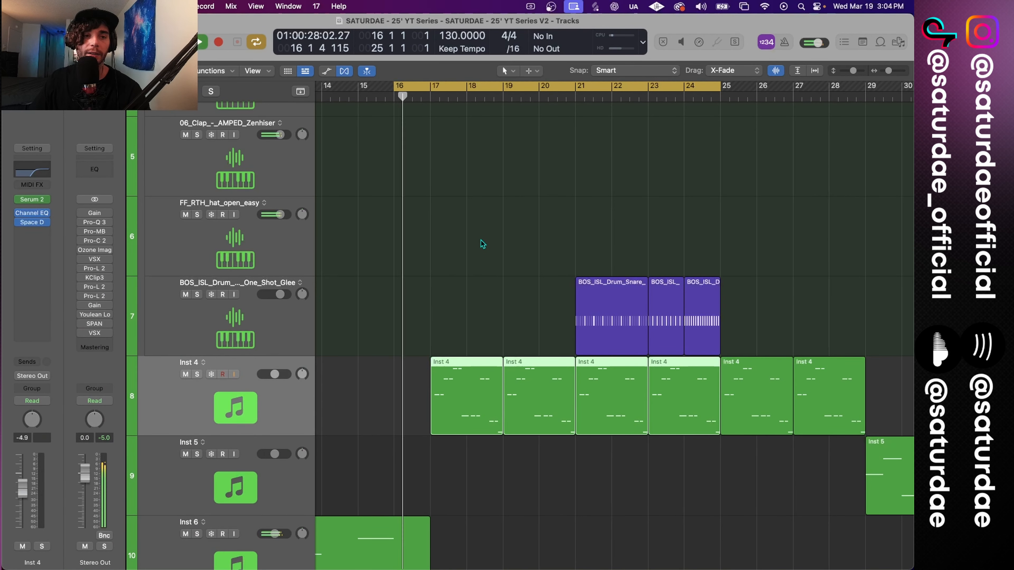
left_click(481, 242)
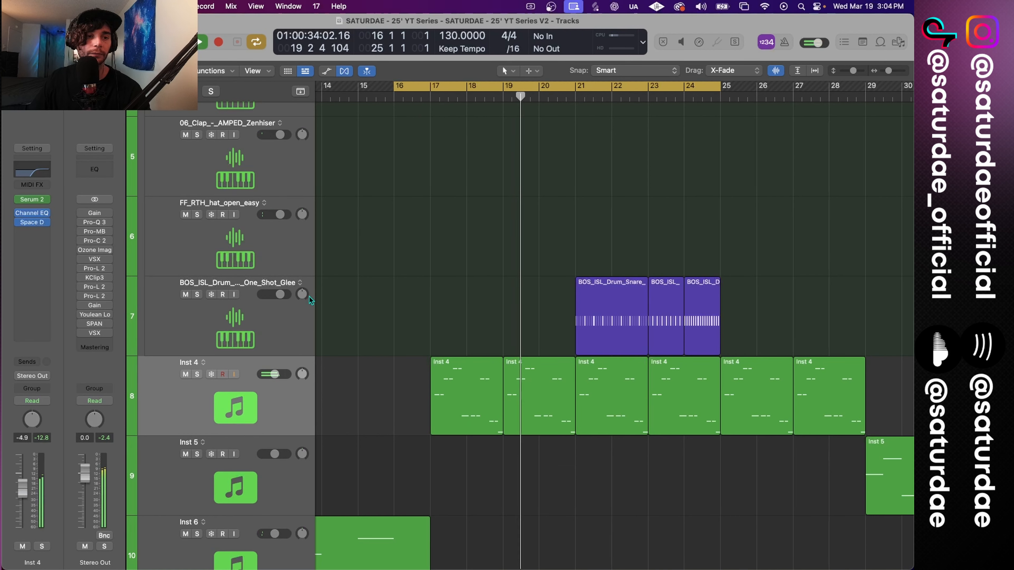
left_click(431, 97)
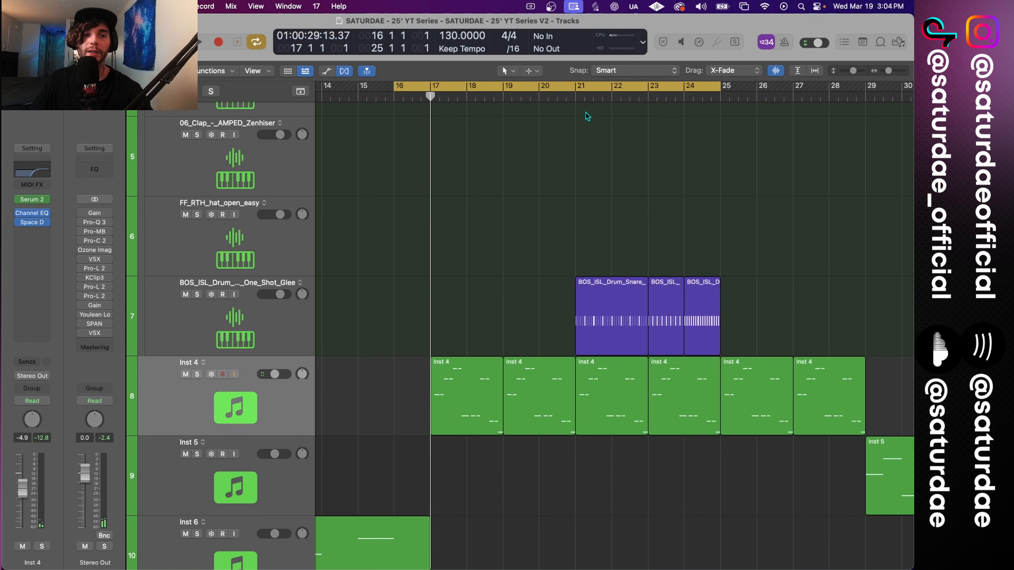
left_click(603, 98)
left_click(565, 97)
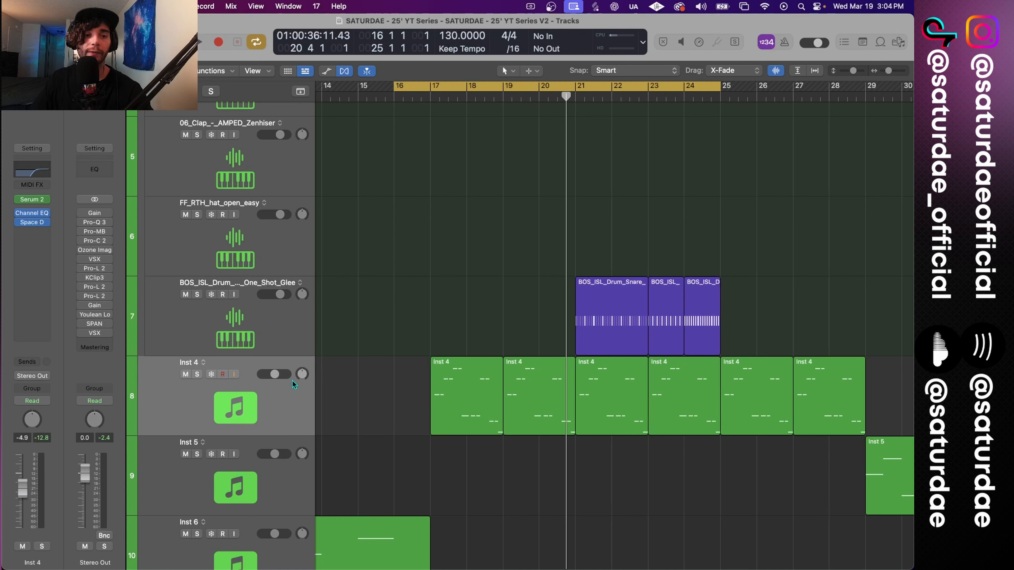
Step: Show automation on the tracks and enlarge the track heights around the Inst 4 lane
key("super+Down")
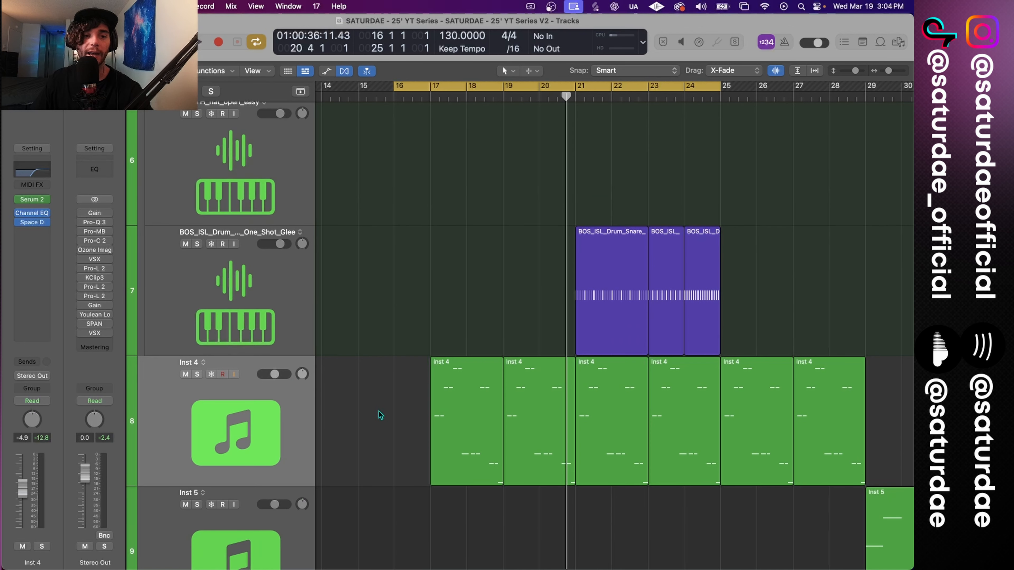
key("a")
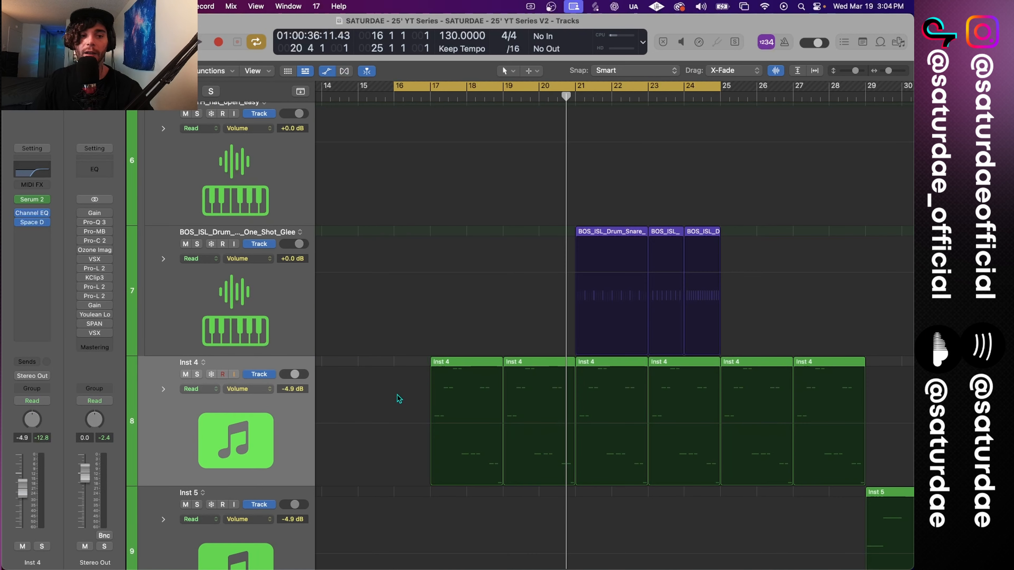
left_click(263, 392)
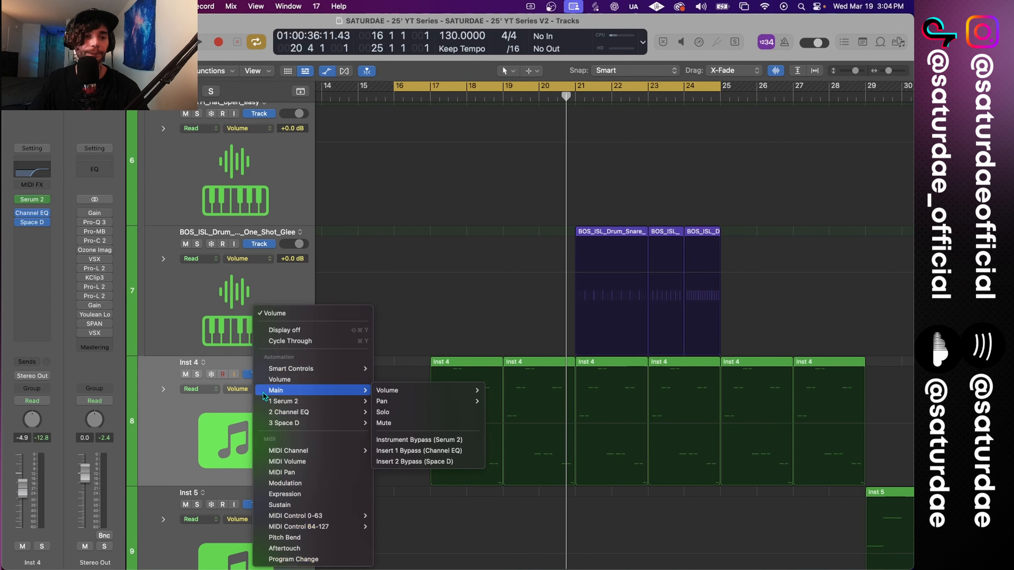
left_click(217, 360)
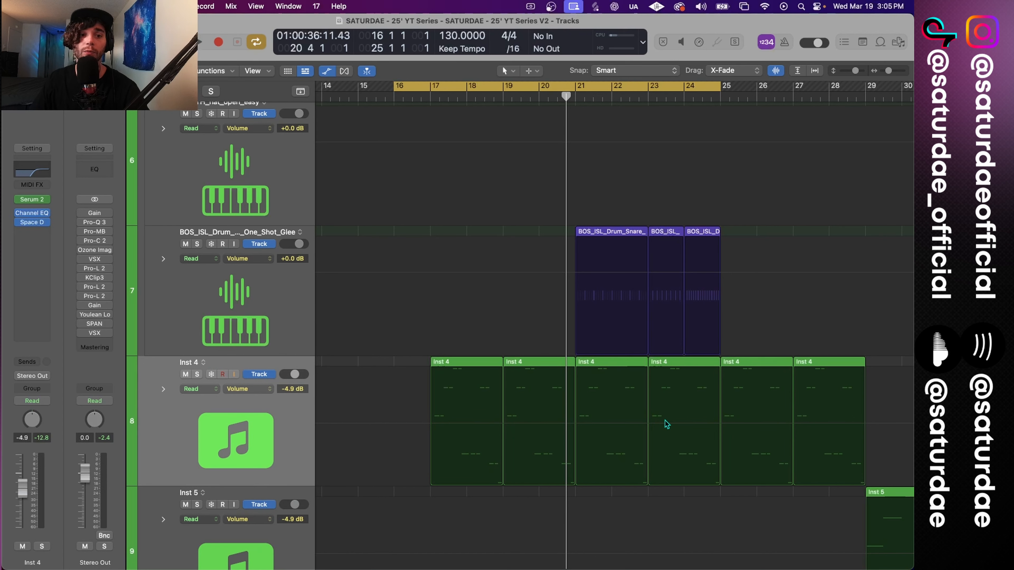
scroll(478, 432, "down", 3)
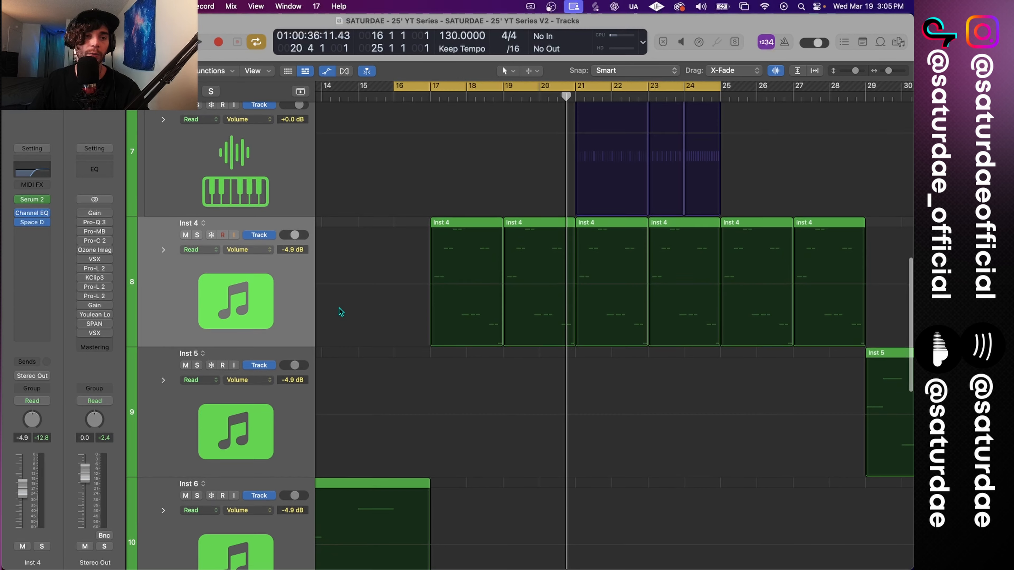
key("super+Down")
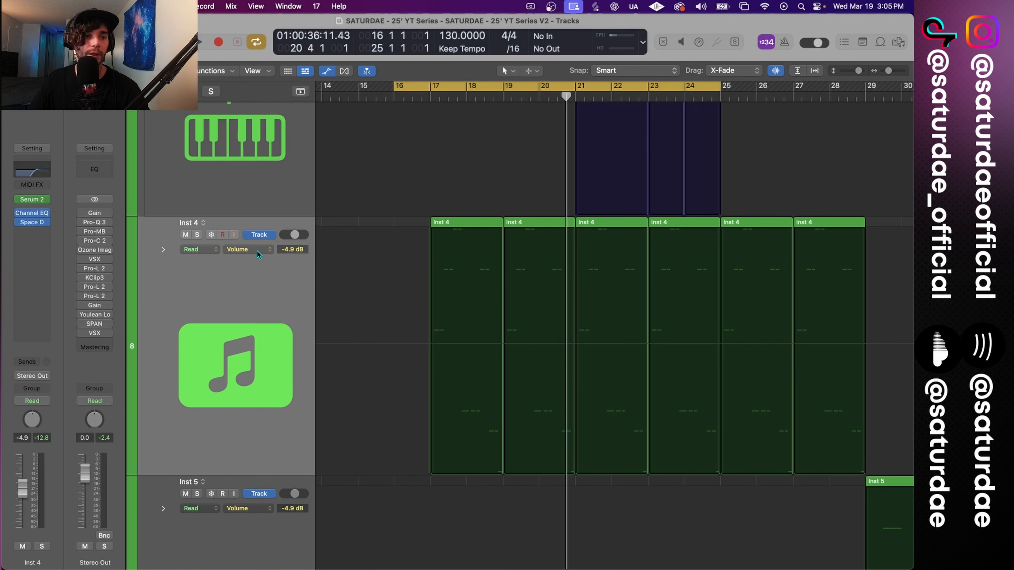
Step: Look through the automation parameters available for Inst 4 and check the band settings in its Channel EQ
left_click(247, 252)
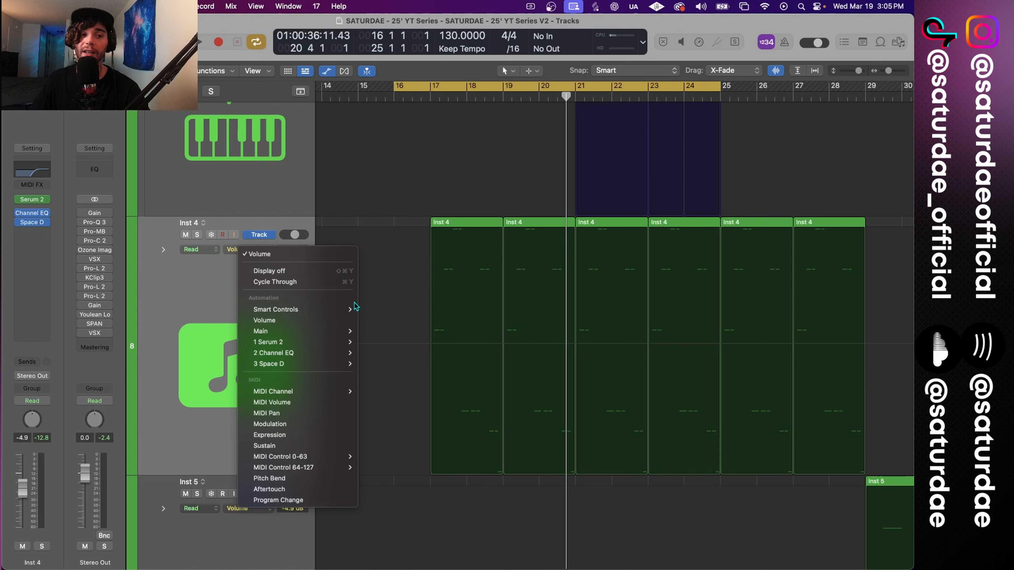
mouse_move(340, 357)
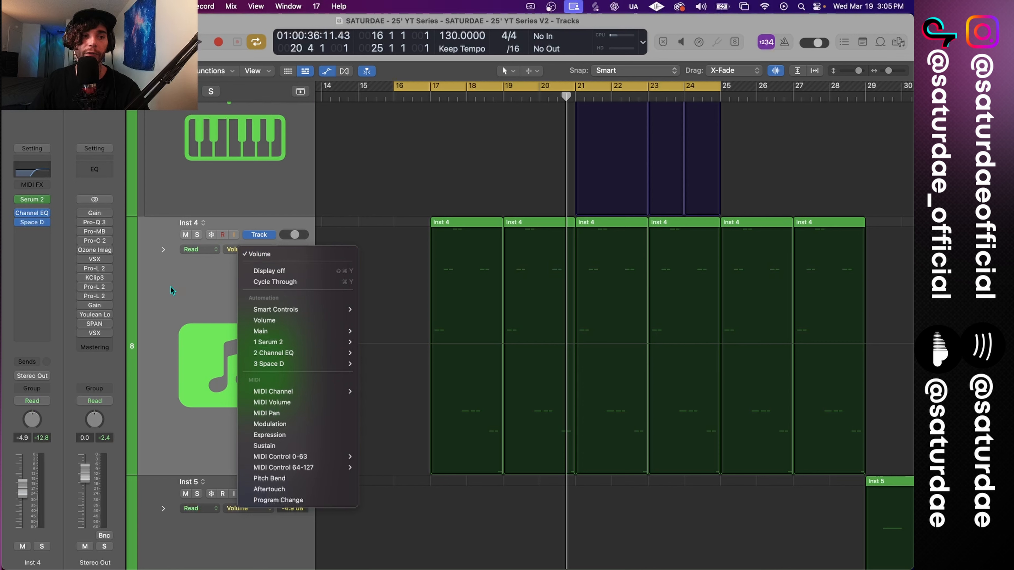
left_click(29, 231)
left_click(32, 213)
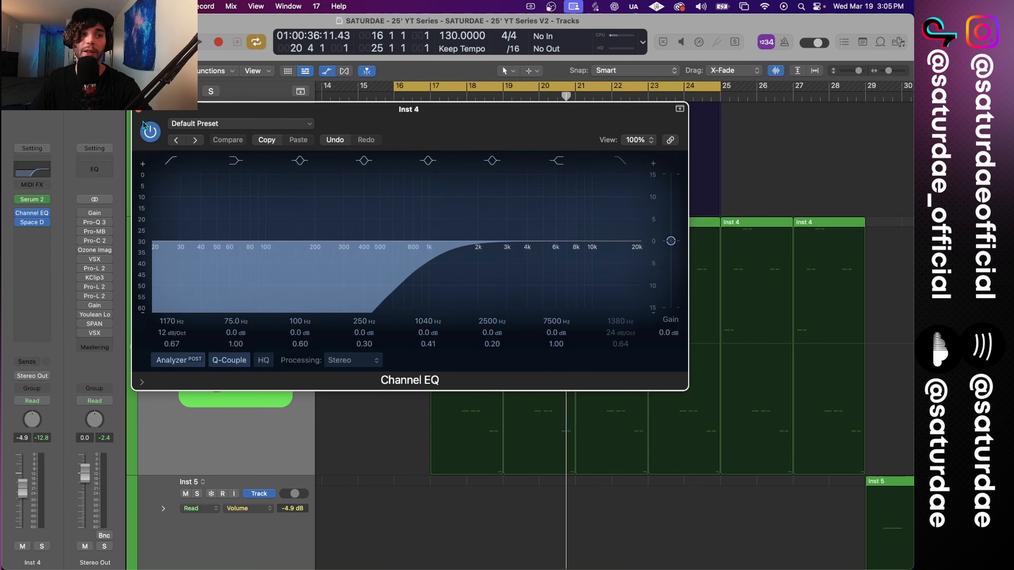
left_click(140, 111)
left_click(254, 251)
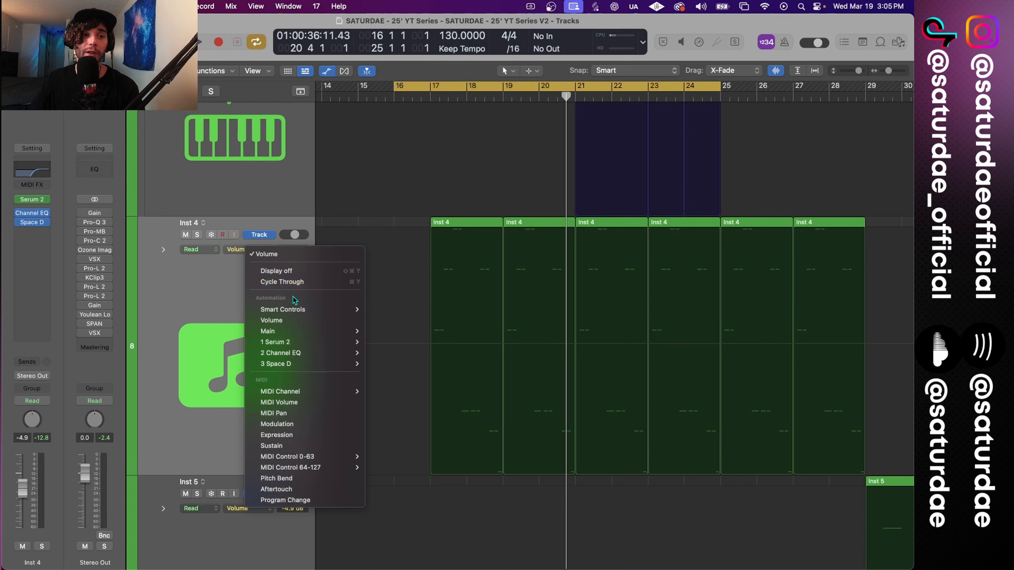
mouse_move(309, 342)
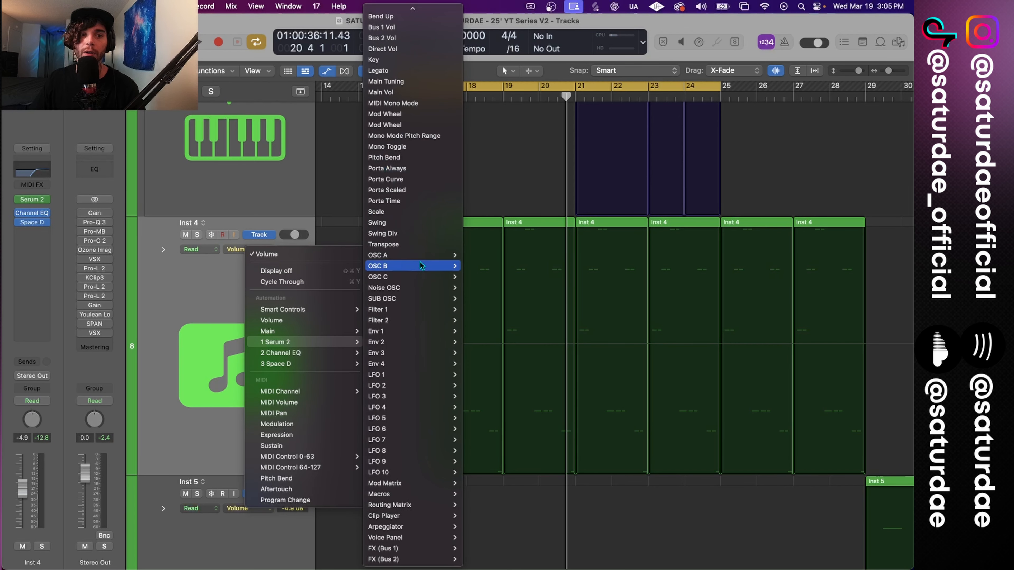
scroll(417, 279, "down", 2)
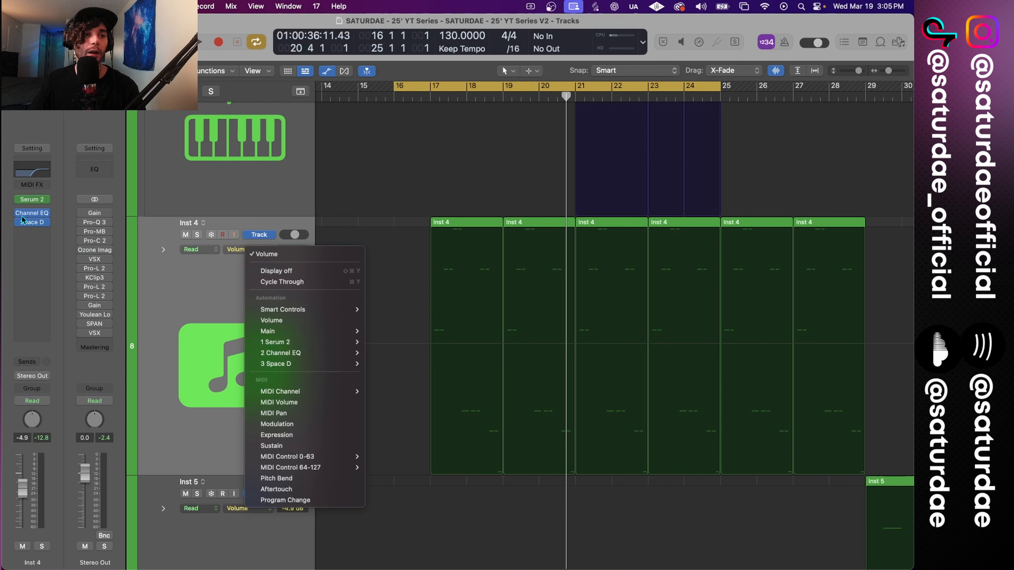
Step: Set the Inst 4 EQ's low cut to 1150 Hz with Q 0.71, checking the parameter name in Controller Assignments, and close both windows
left_click(30, 214)
left_click(32, 216)
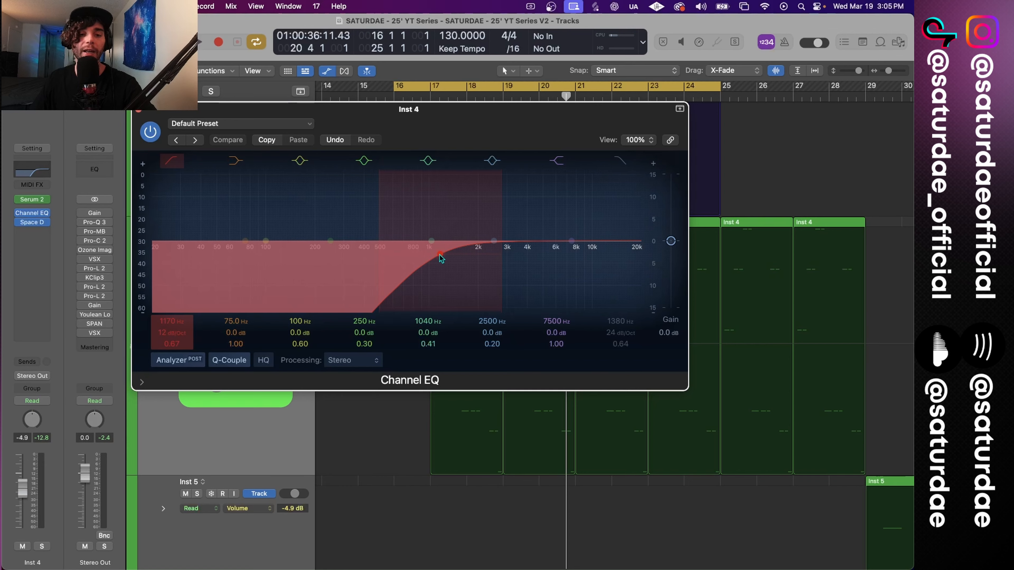
key("super+k")
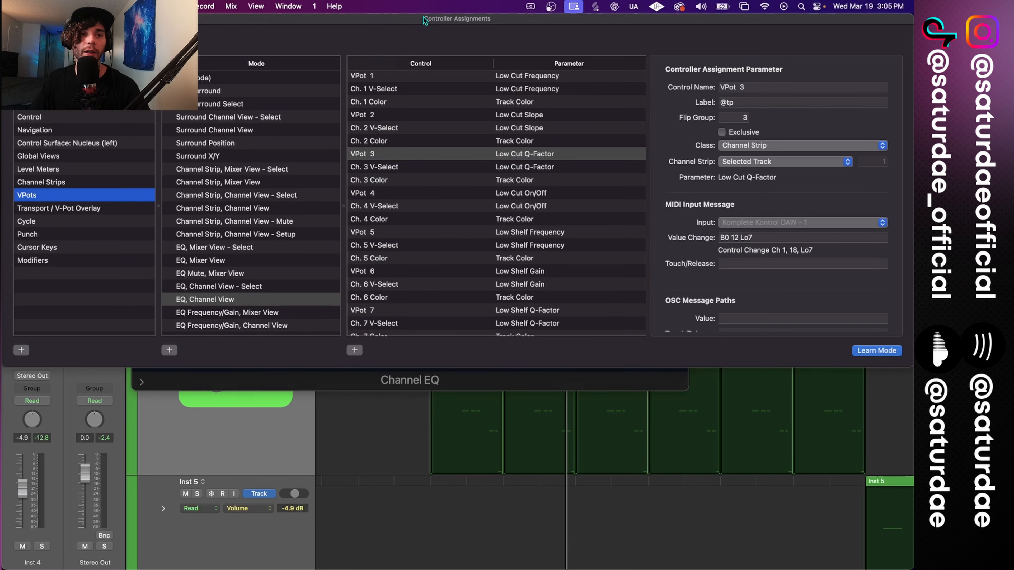
left_click_drag(425, 20, 425, 303)
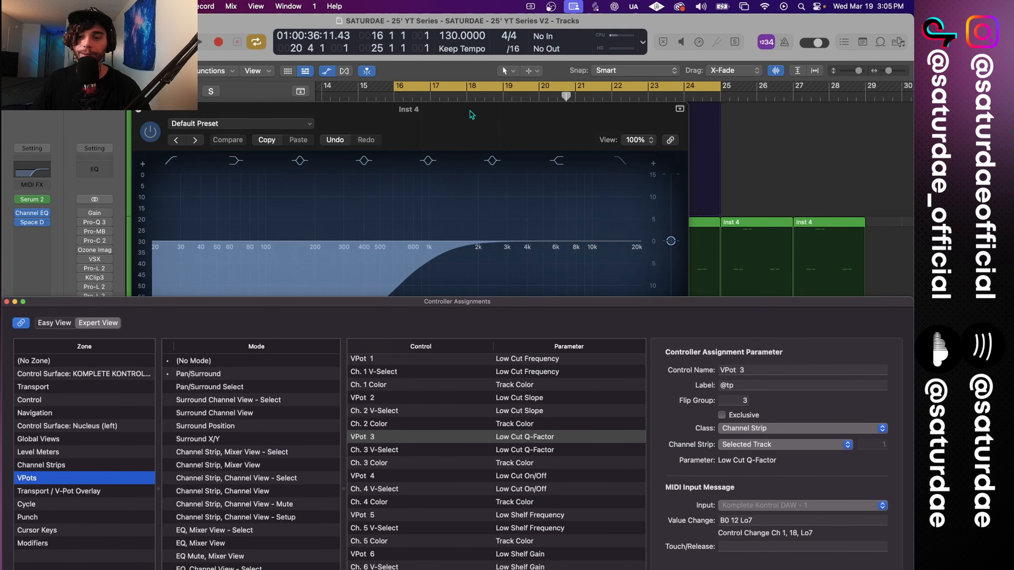
left_click_drag(471, 117, 471, 67)
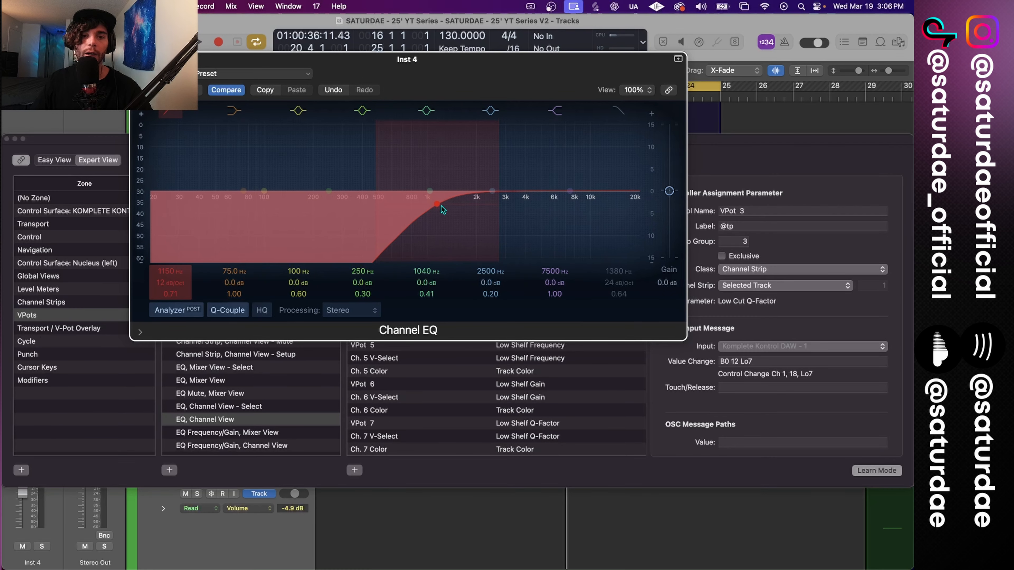
left_click(744, 301)
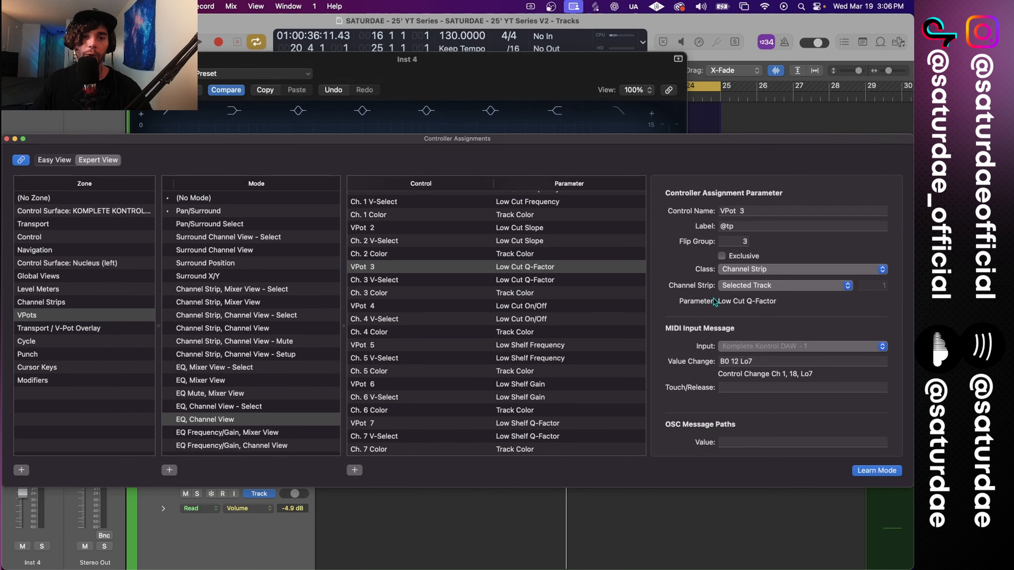
left_click_drag(716, 300, 788, 305)
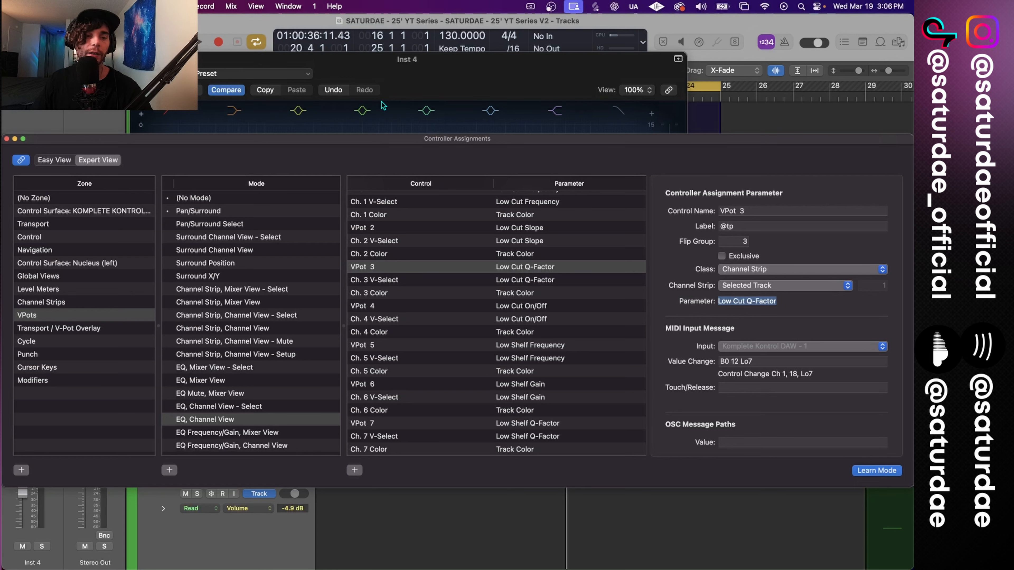
left_click(383, 74)
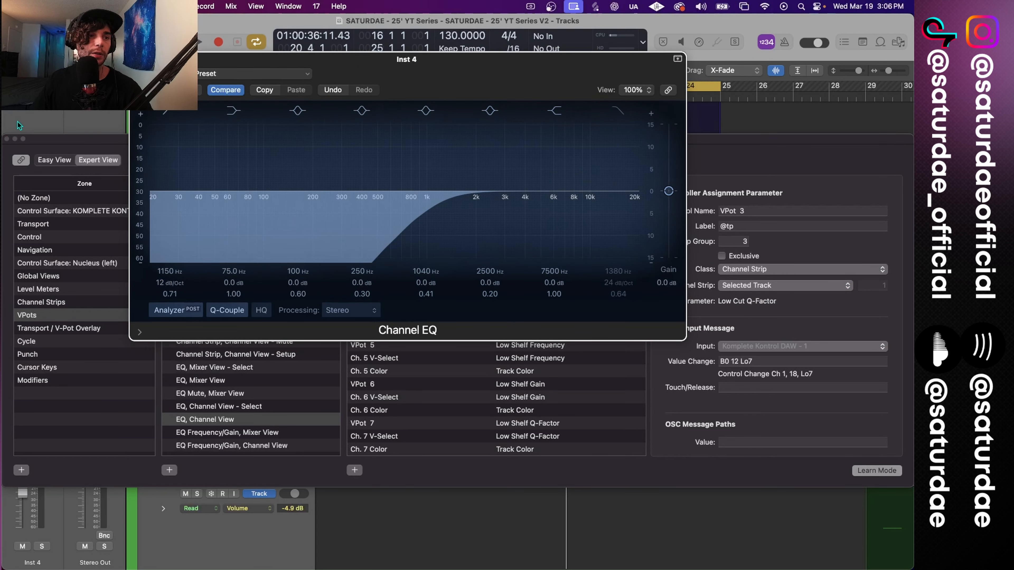
left_click(8, 138)
left_click(138, 59)
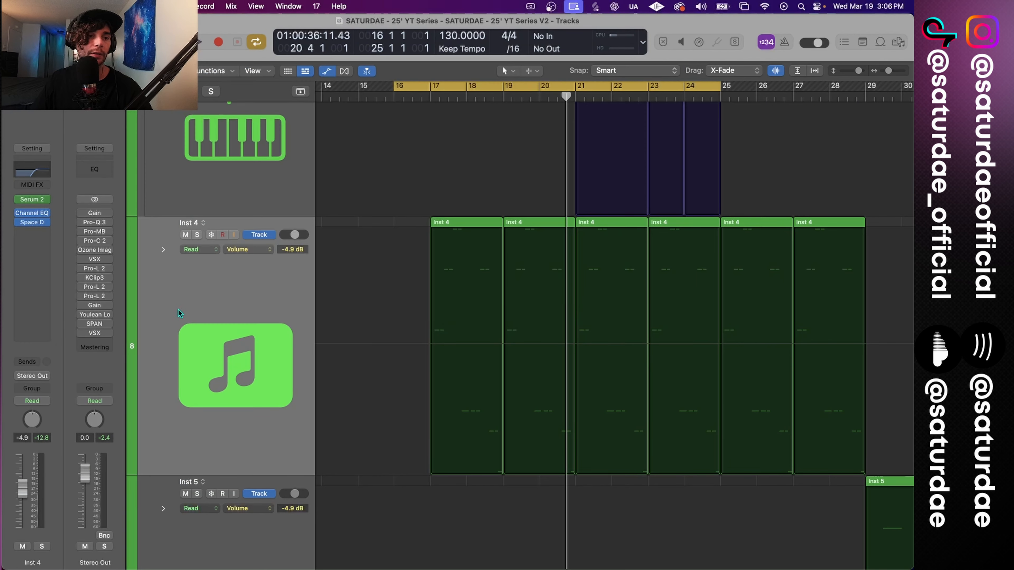
Step: Show the Channel EQ Low Cut Frequency automation on Inst 4 and create its automation line at 1150 Hz
left_click(234, 252)
mouse_move(300, 355)
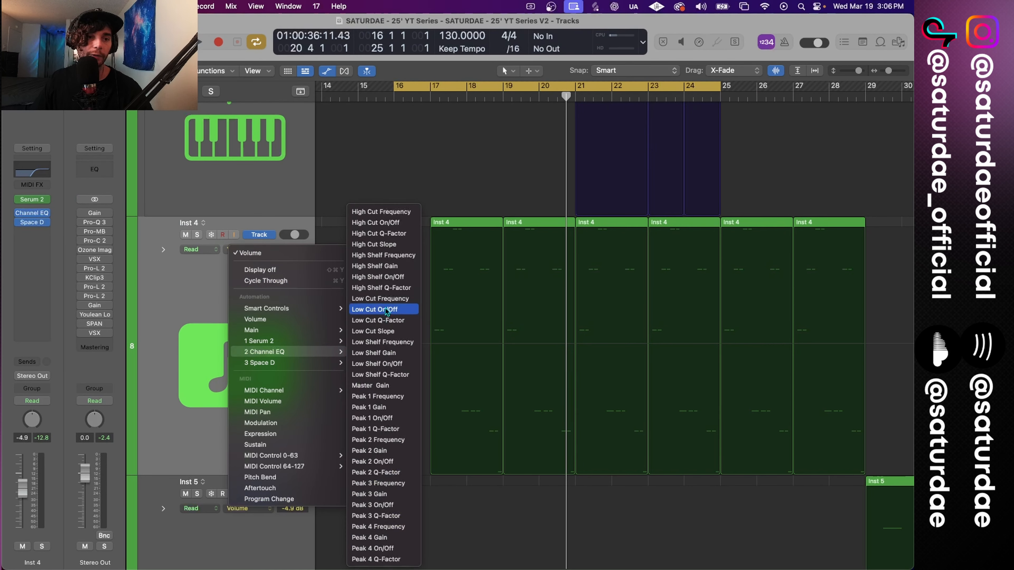
left_click(405, 301)
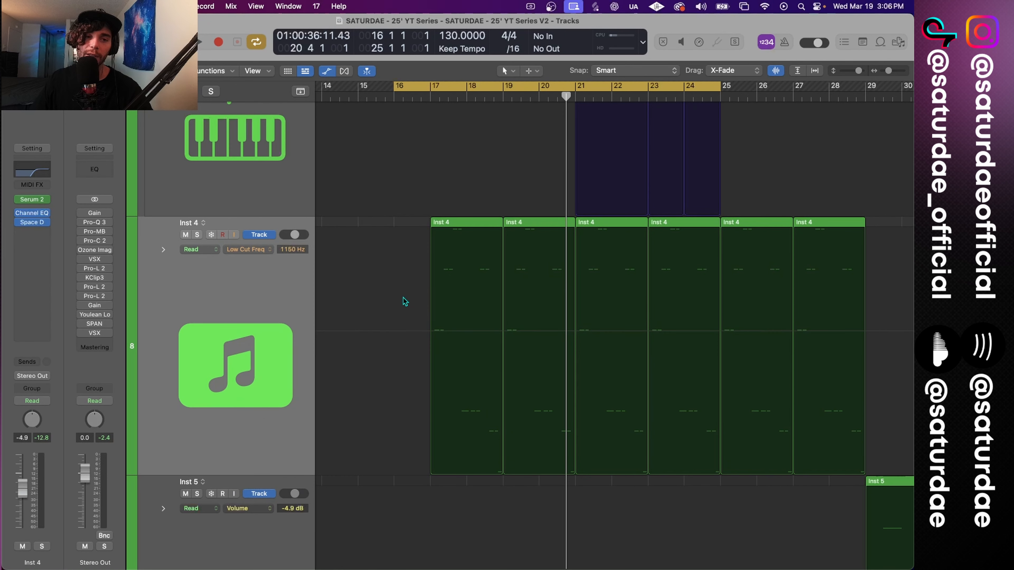
left_click(458, 331)
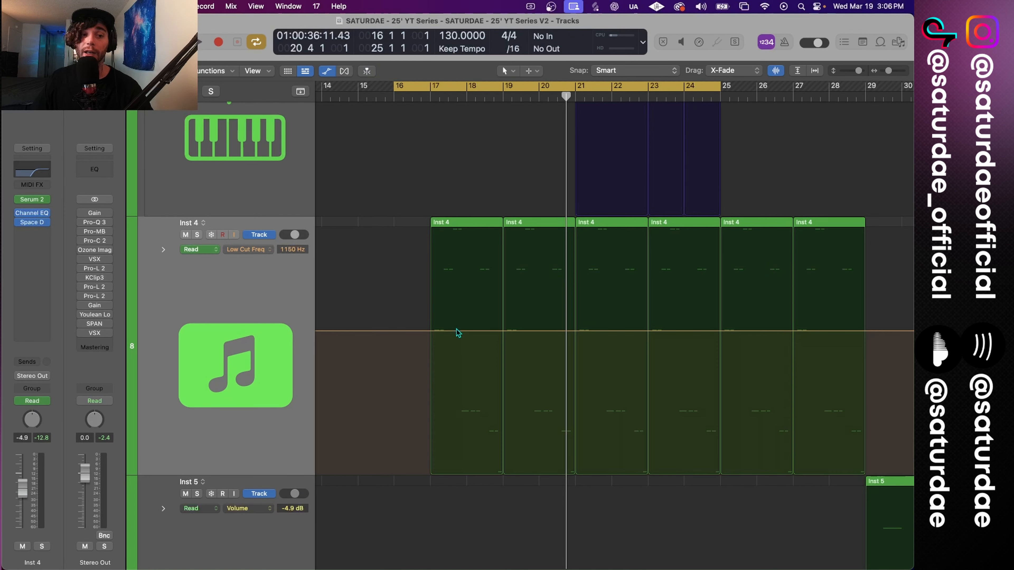
Step: Add Low Cut Frequency automation points at bars 17 and 25, and lower the bar 25 point to 20 Hz
left_click(430, 332)
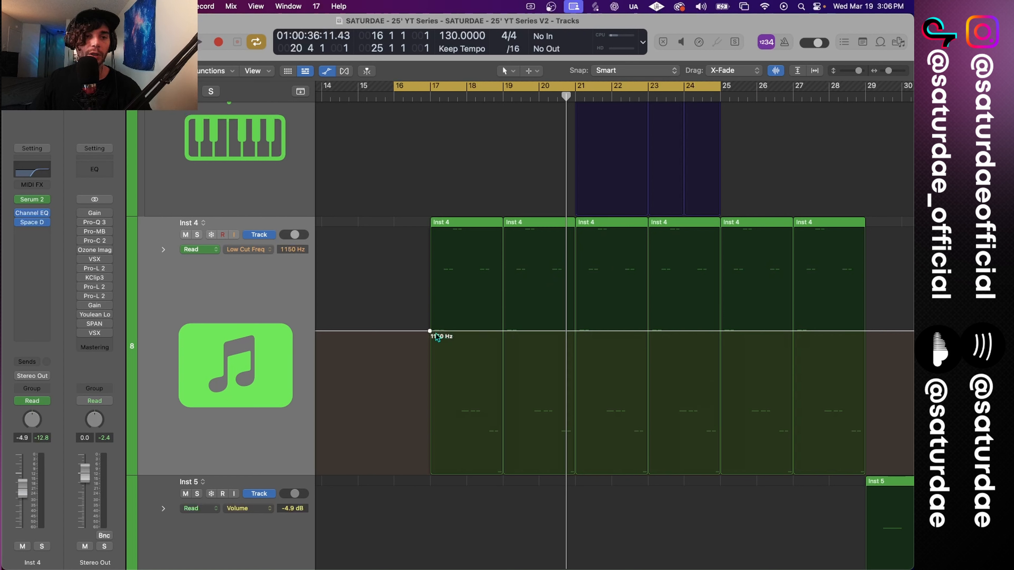
left_click(720, 332)
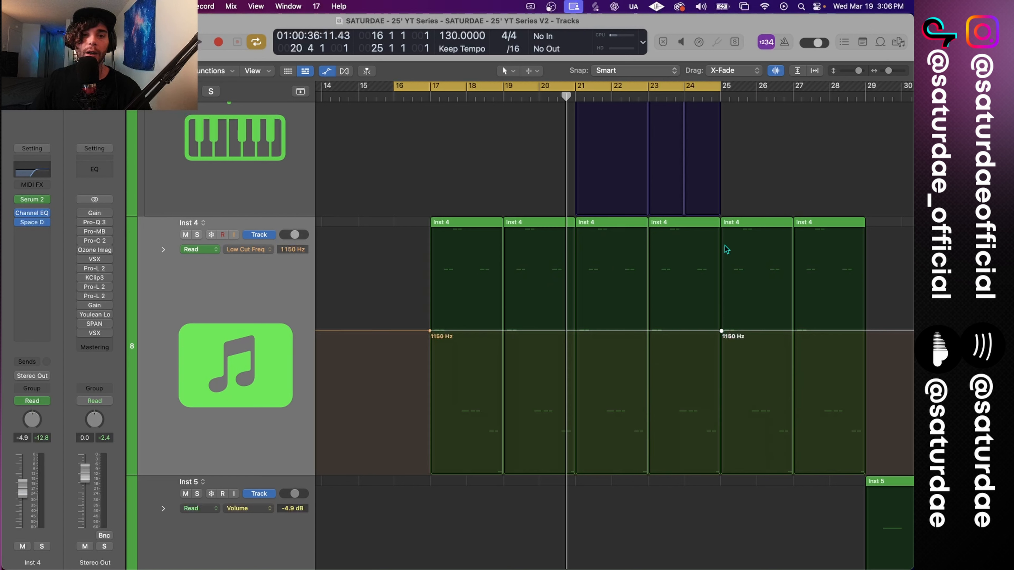
left_click(719, 96)
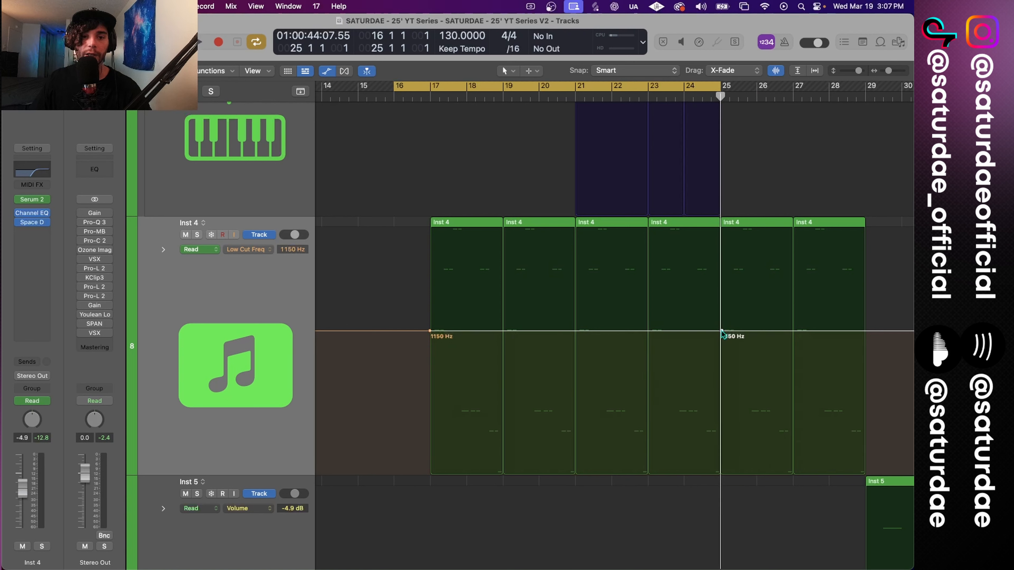
left_click_drag(721, 331, 722, 473)
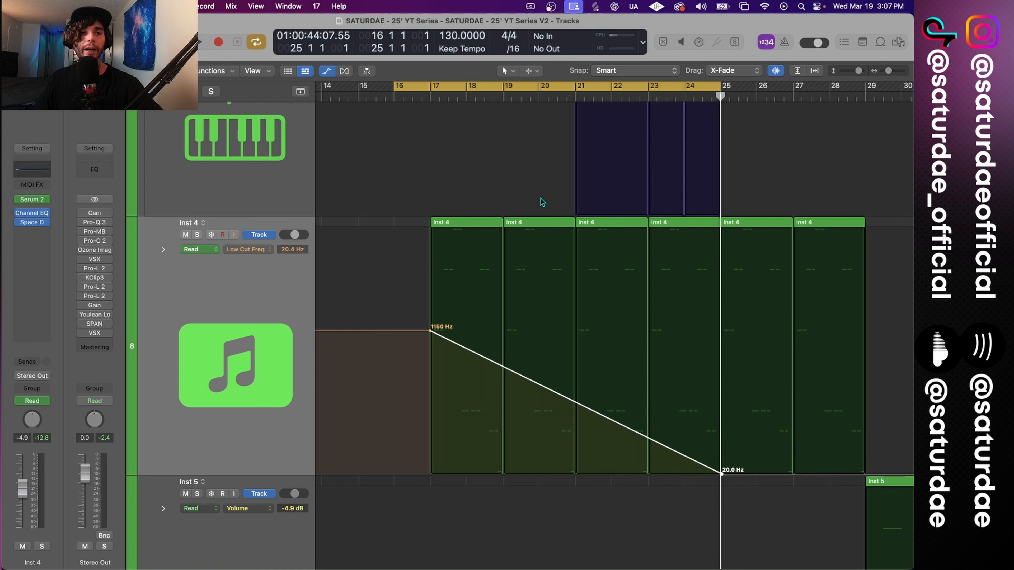
Step: Move the playhead to bar 17 and set the cycle range from bar 17 to bar 25
left_click(430, 99)
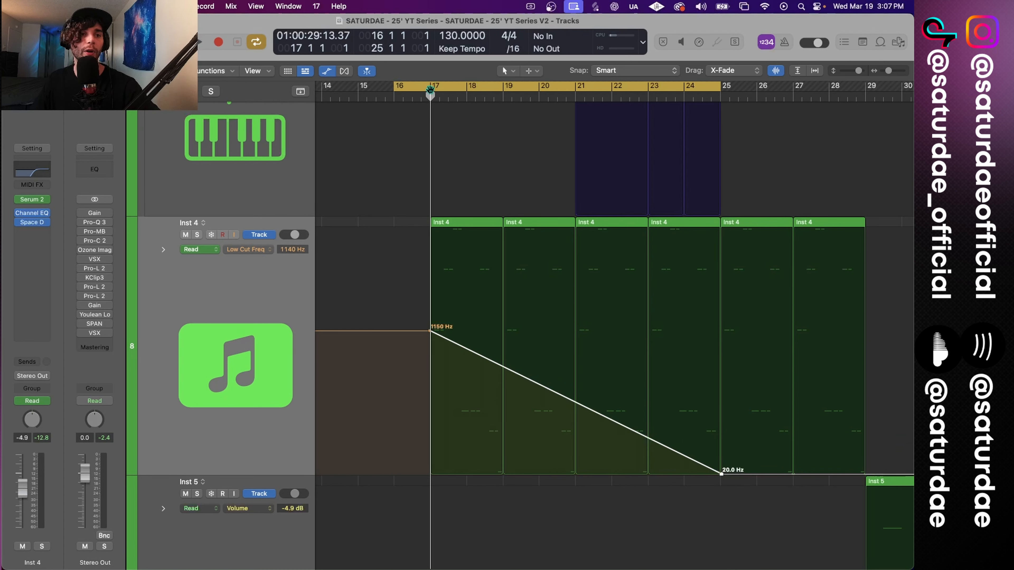
left_click(431, 90)
left_click_drag(430, 91, 721, 89)
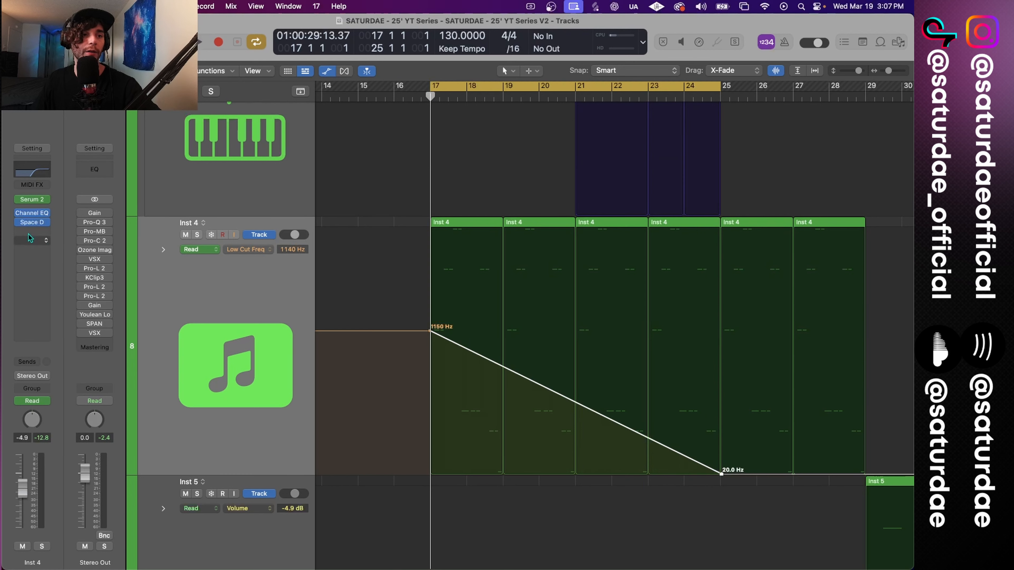
Step: Play the cycle with the Inst 4 Channel EQ open to watch the low-cut sweep, and close the EQ
left_click(40, 216)
key("space")
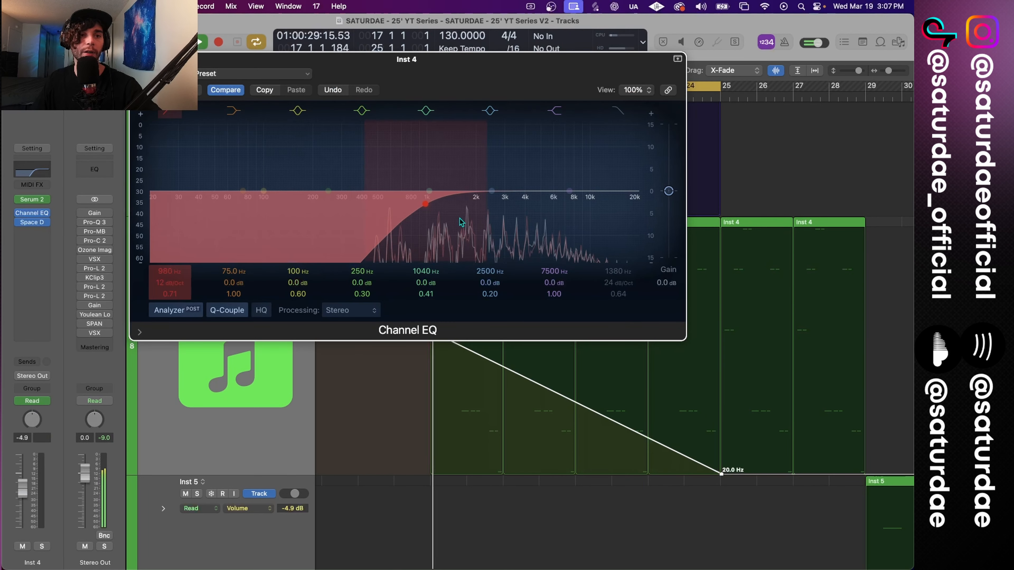
left_click_drag(413, 212, 355, 212)
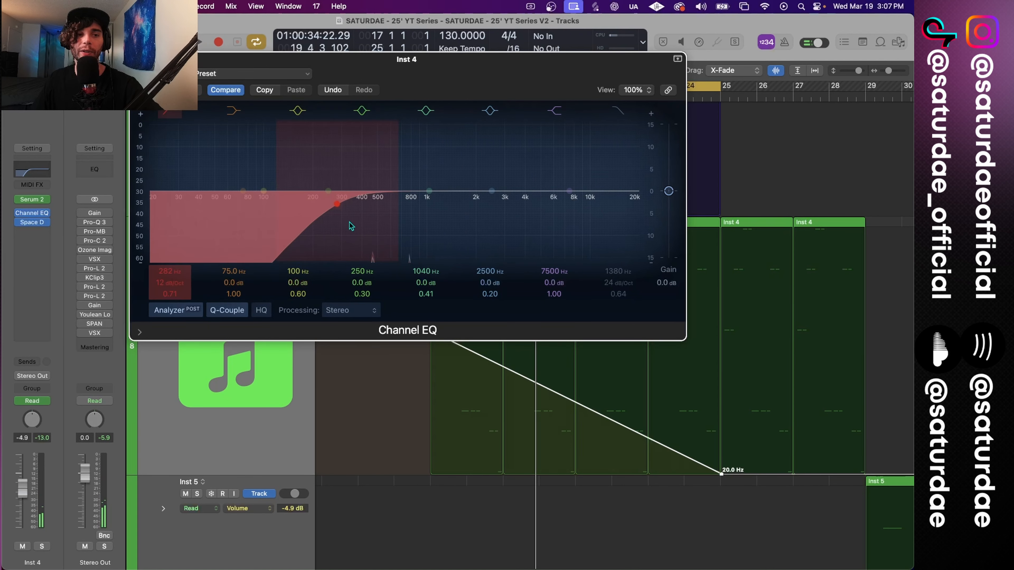
key("super+w")
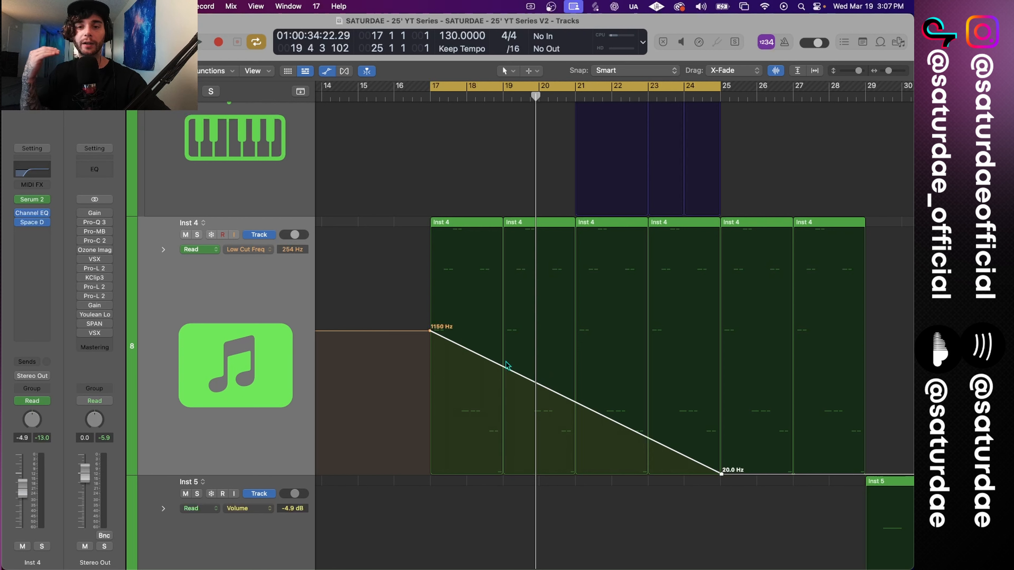
Step: Bend the Low Cut Frequency ramp upward with the Automation Curve tool so it falls steeply towards bar 25, and return to the Pointer tool
right_click(568, 393)
left_click(590, 409)
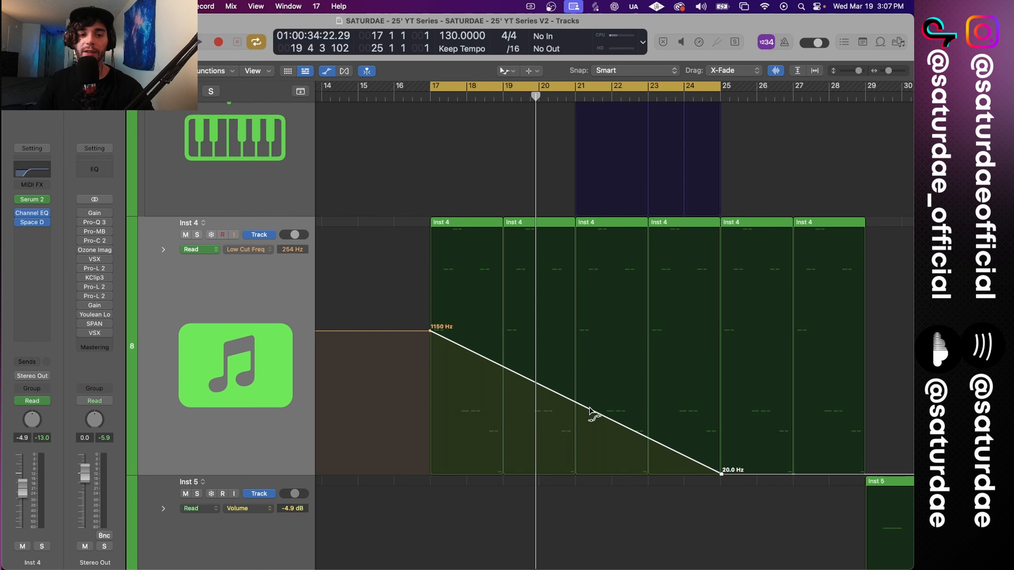
left_click_drag(588, 409, 592, 367)
key("t")
key("t")
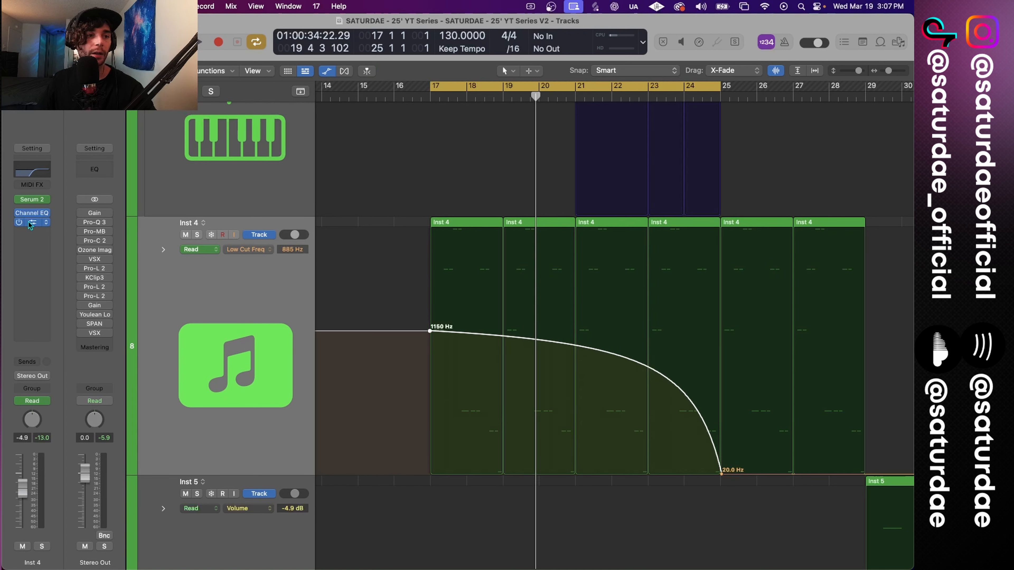
Step: Display the Space D Output Wet automation on Inst 4 and move the playhead to bar 17
left_click(248, 249)
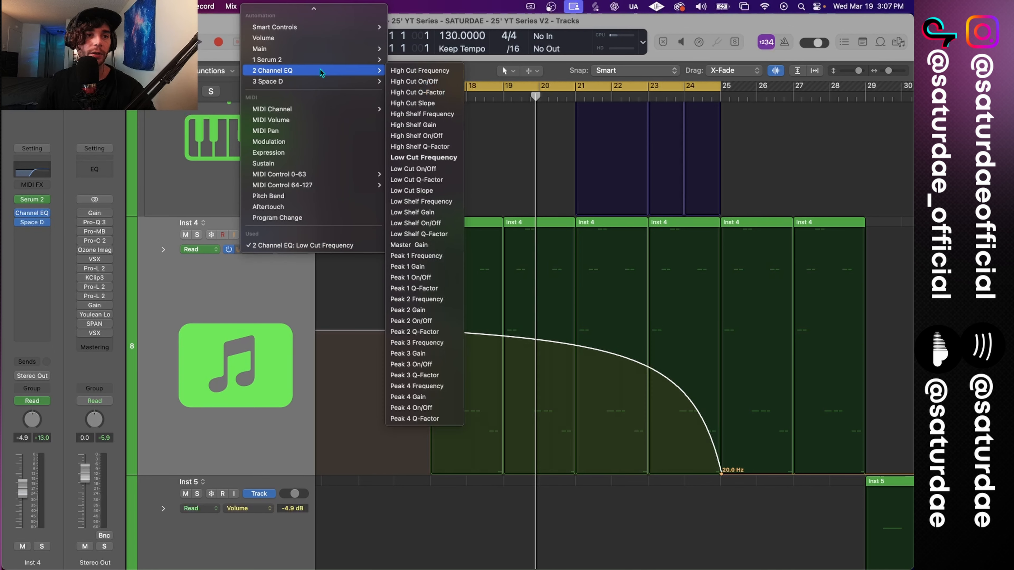
mouse_move(309, 75)
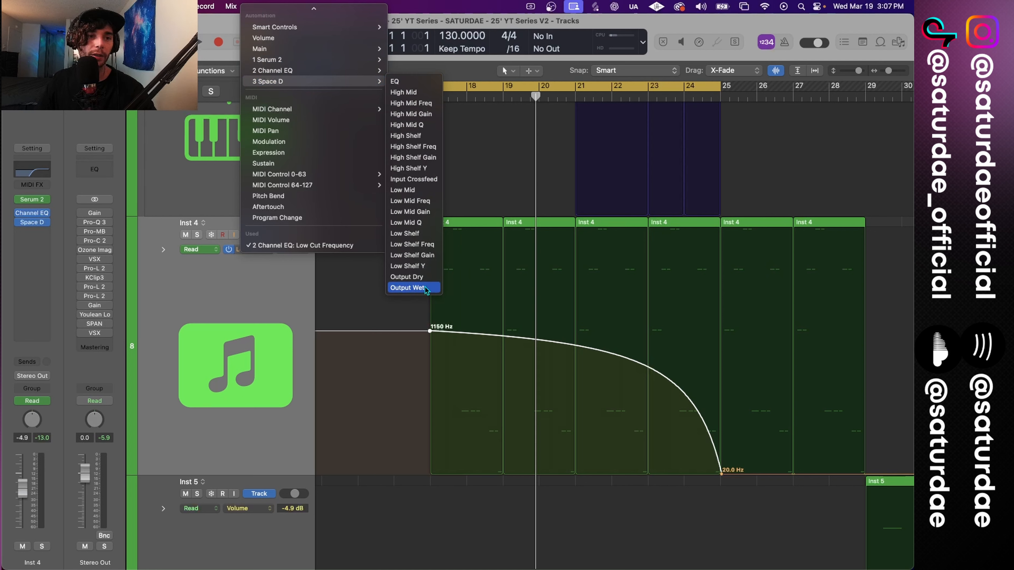
left_click(407, 287)
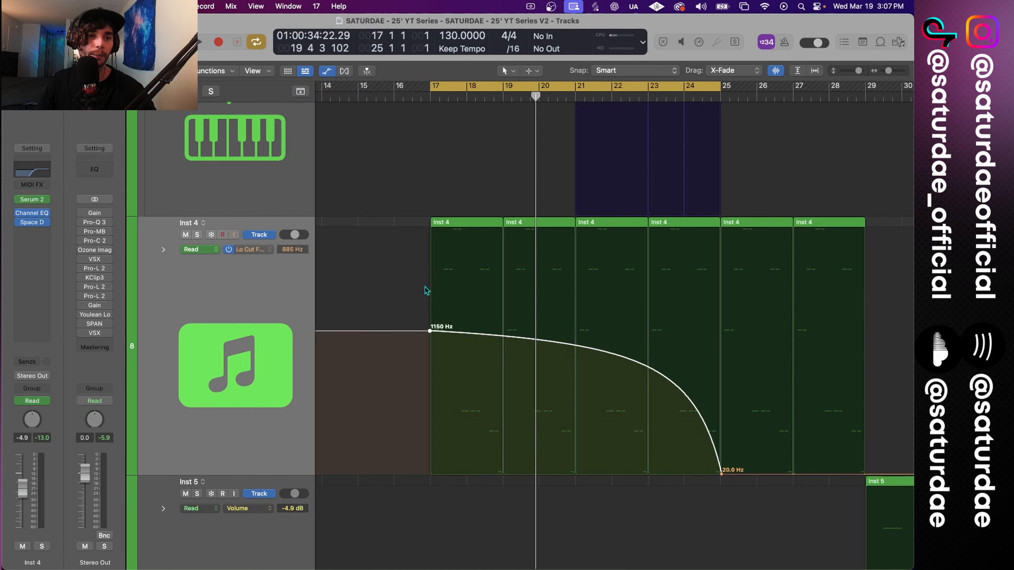
left_click(431, 355)
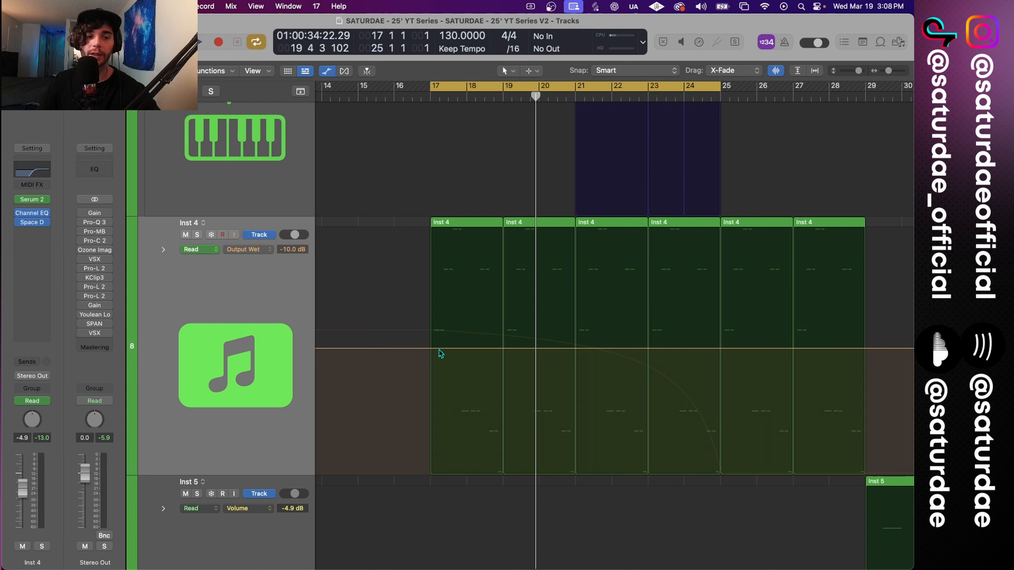
left_click(430, 96)
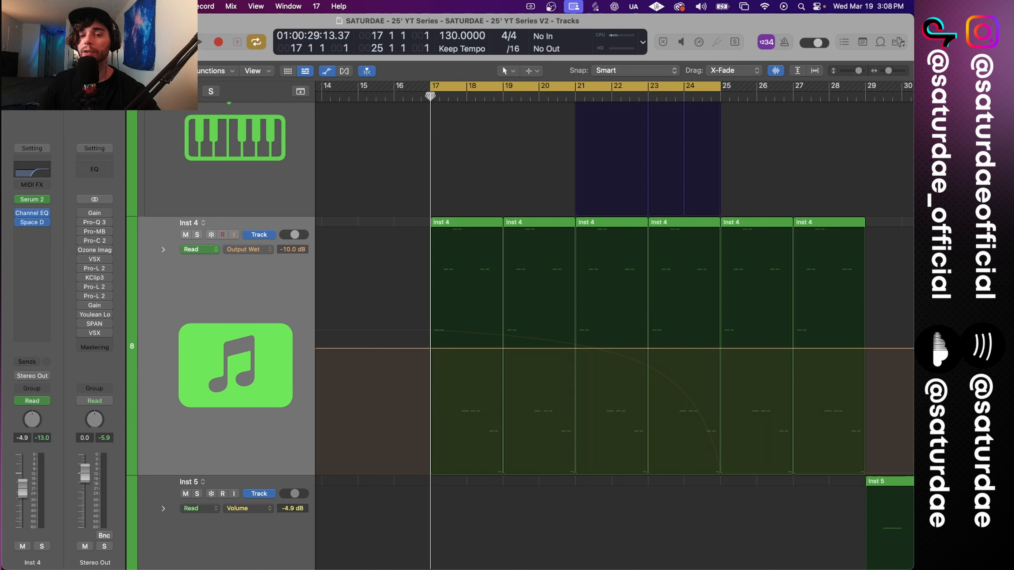
Step: Select bars 17 to 25 on Inst 4 with the Marquee tool and create Output Wet automation points at both ends
key("t")
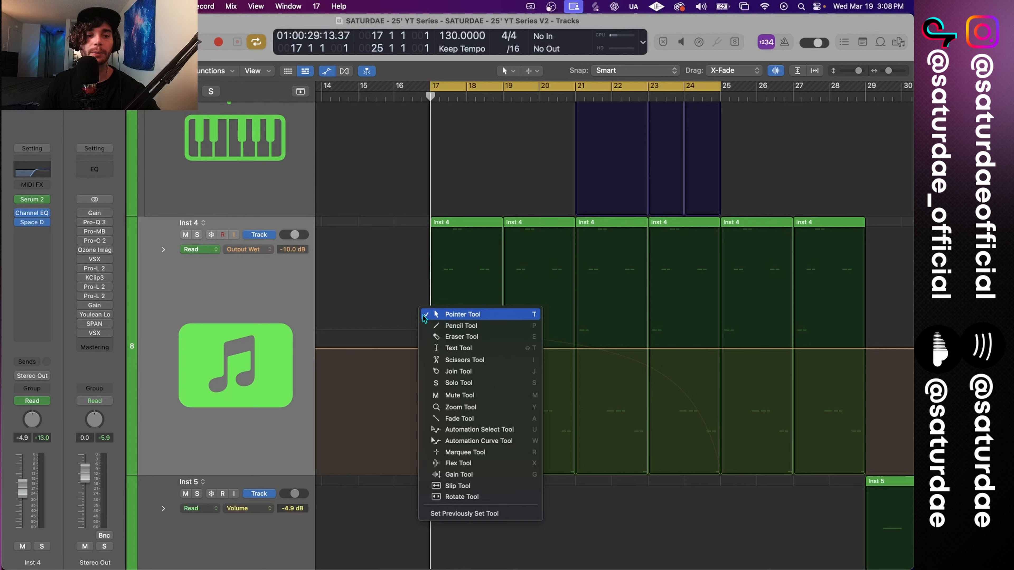
key("r")
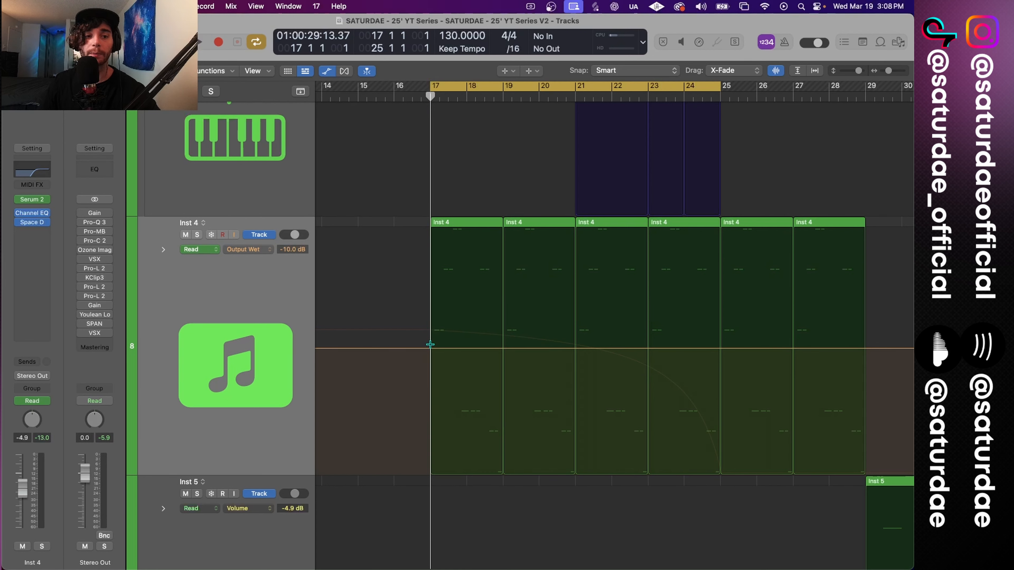
left_click_drag(431, 344, 550, 346)
left_click_drag(675, 326, 775, 327)
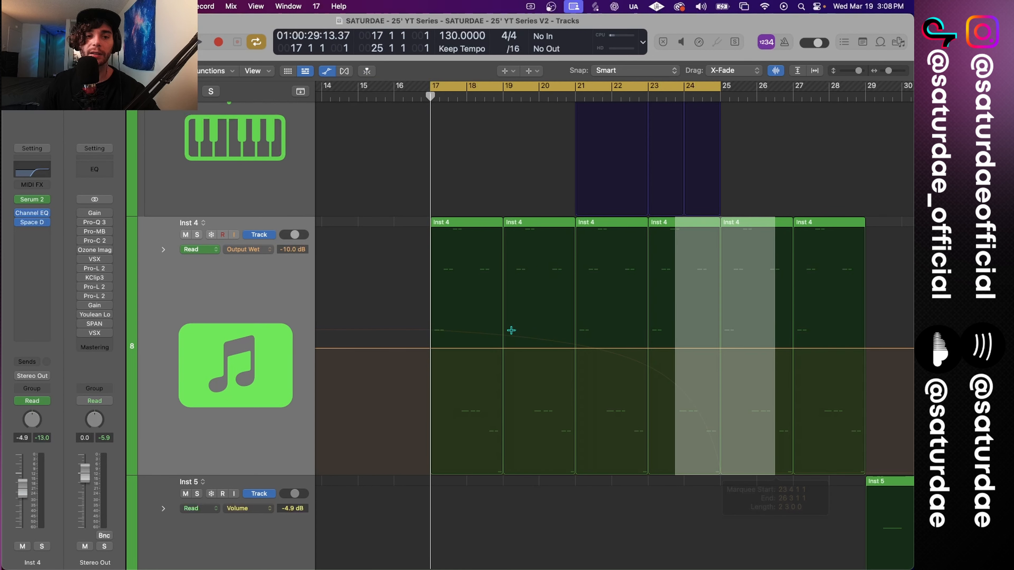
key("space")
mouse_move(503, 298)
left_mouse_down()
mouse_move(595, 473)
mouse_move(583, 305)
left_mouse_up()
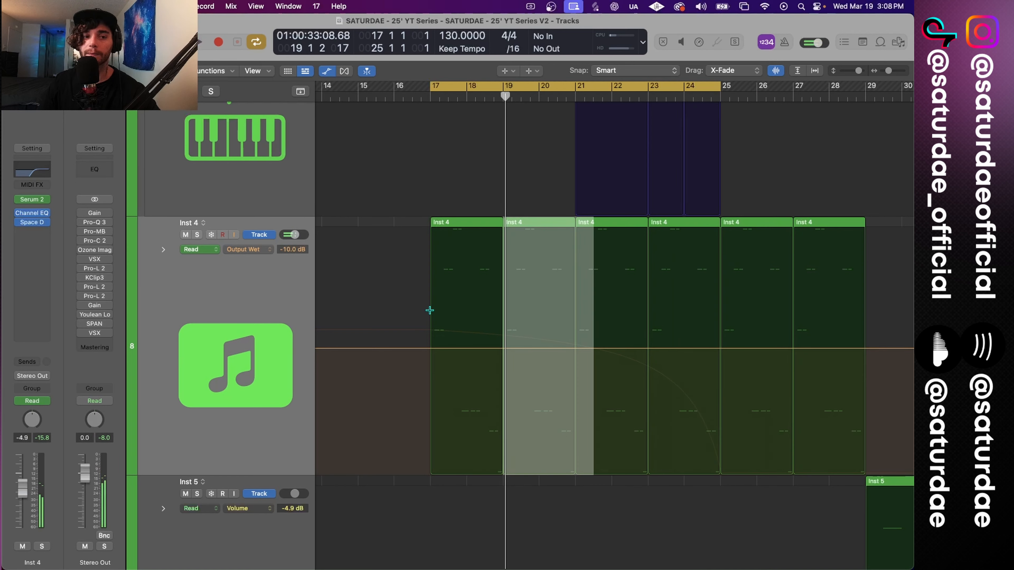
left_click_drag(429, 311, 720, 308)
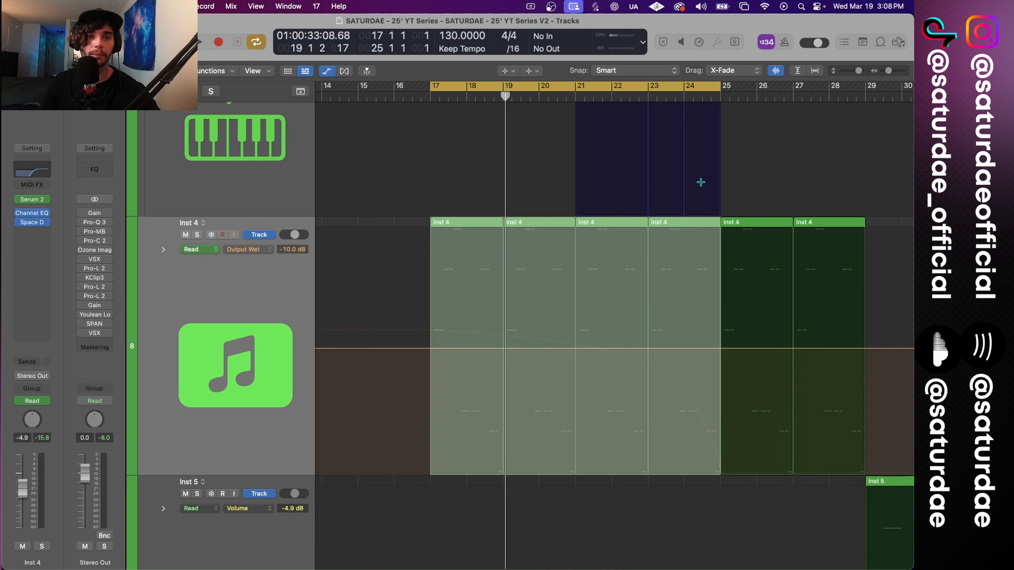
left_click(576, 349)
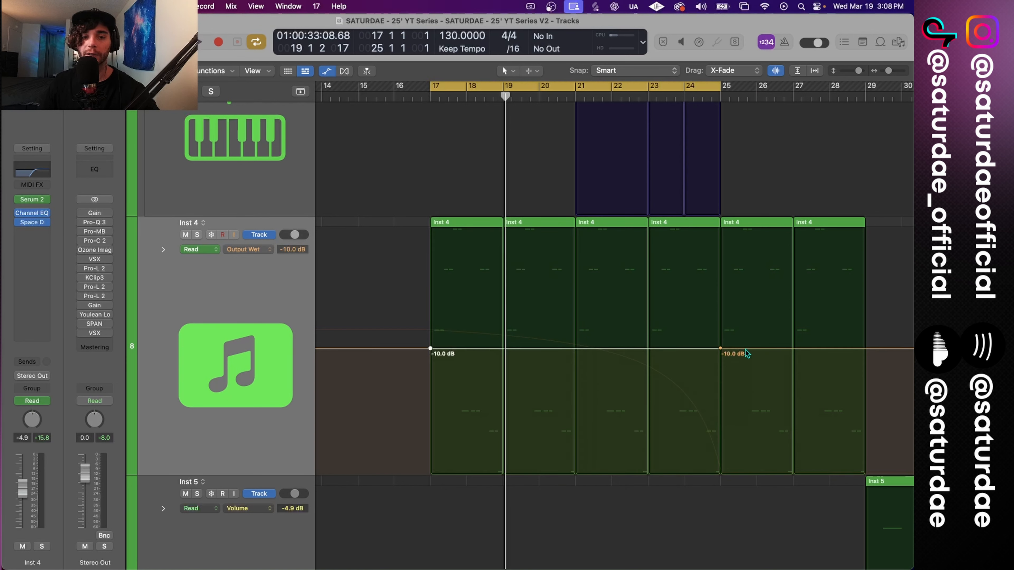
Step: Lower Output Wet to Mute at bar 25, remove the extra -10.0 dB point there, and bend the ramp upward with the Automation Curve tool
left_click_drag(746, 353, 723, 478)
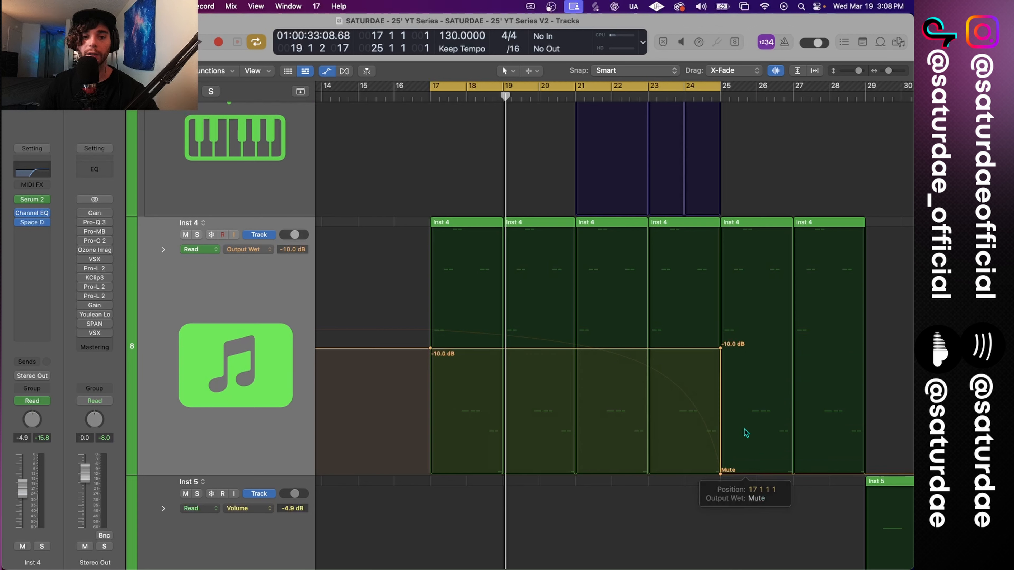
left_click(722, 350)
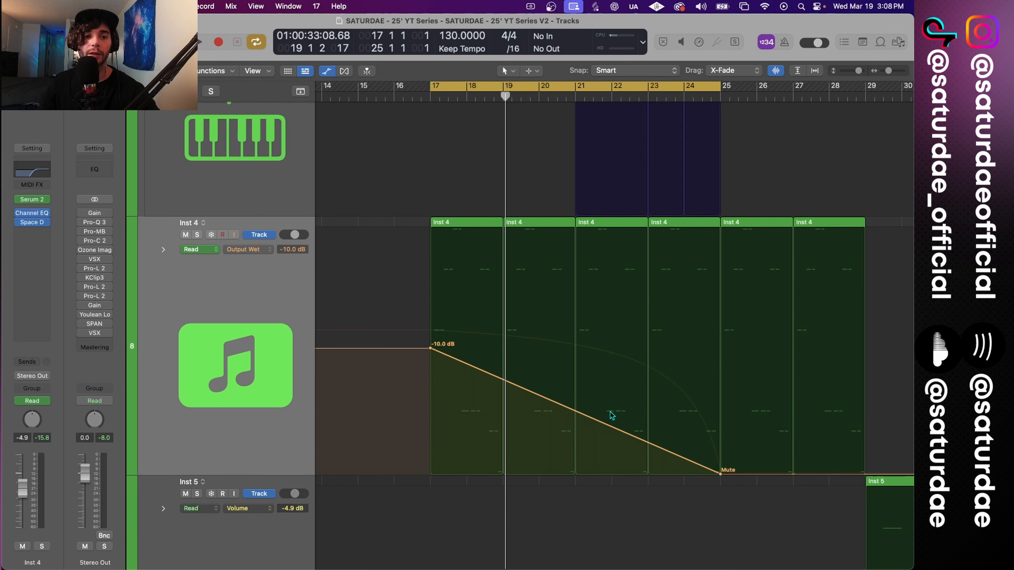
left_click_drag(610, 416, 568, 276)
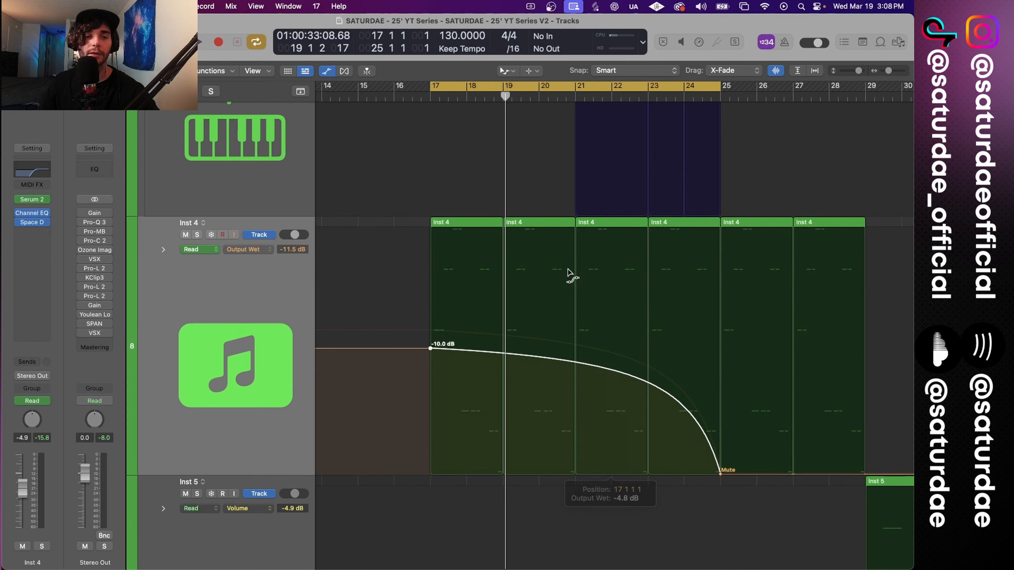
Step: Play the cycle with Inst 4's Space Designer and Channel EQ windows arranged to watch the wet level and low cut move
key("space")
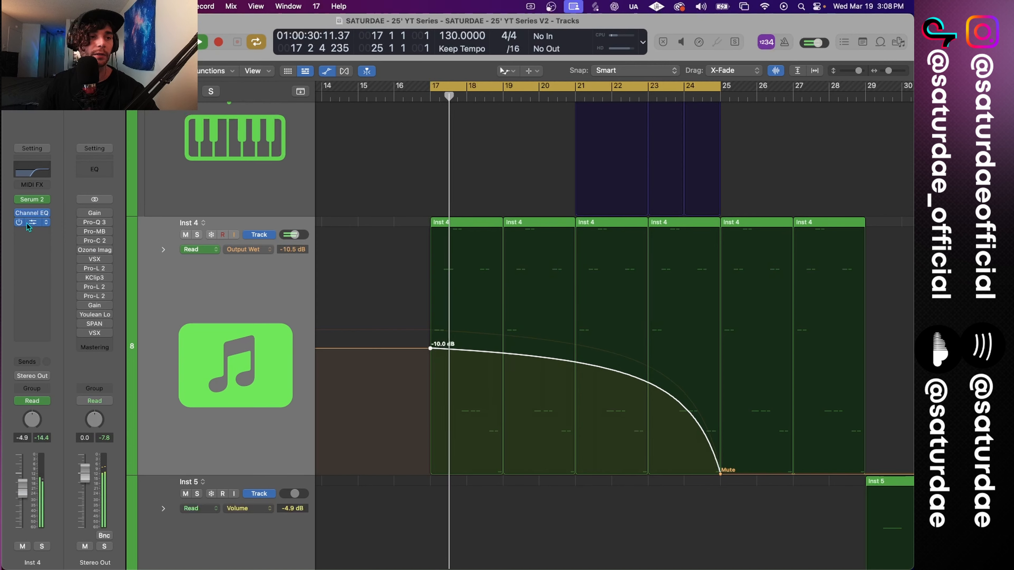
left_click(28, 222)
left_click(751, 169)
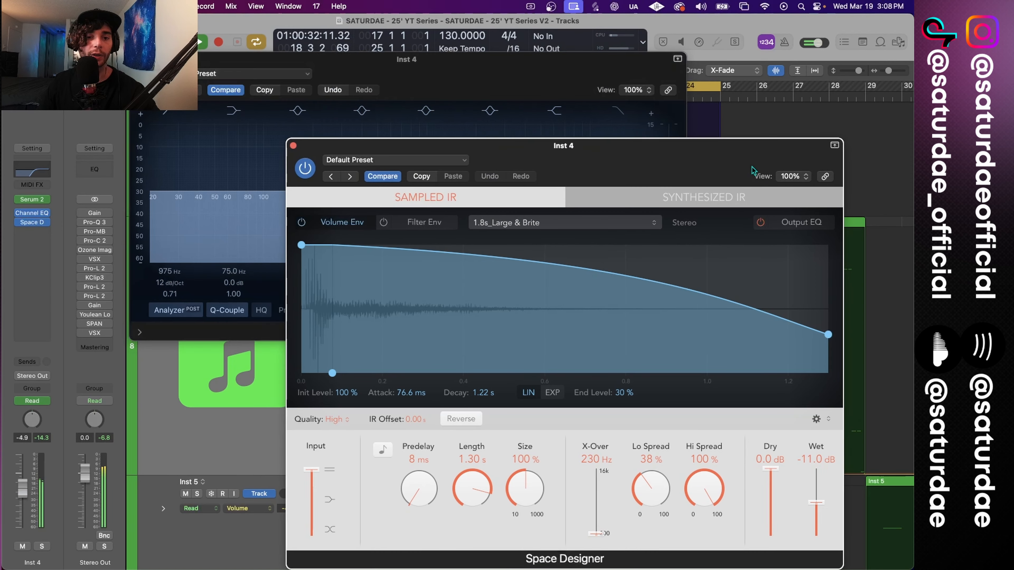
left_click_drag(752, 170, 732, 188)
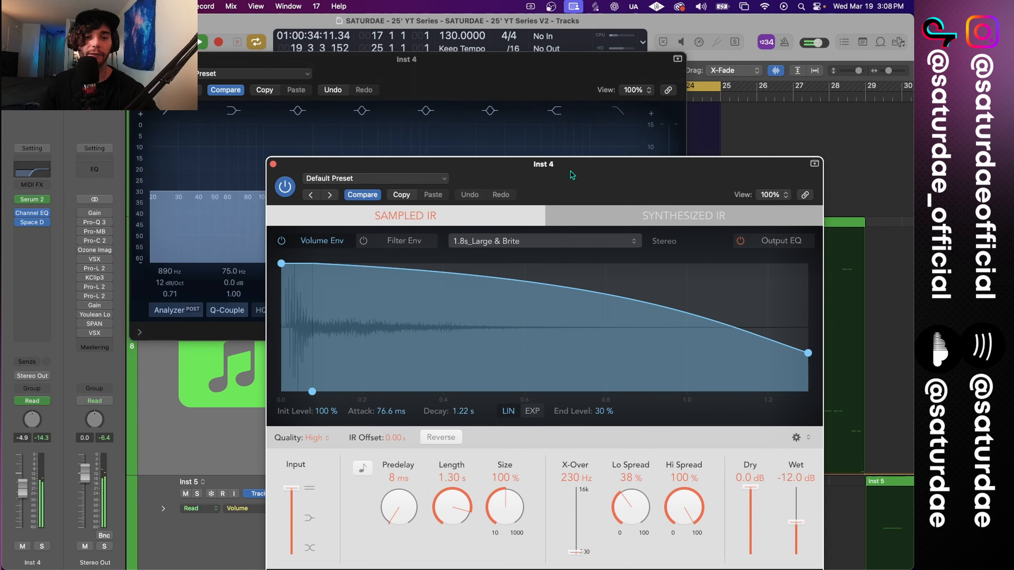
left_click_drag(572, 59, 671, 48)
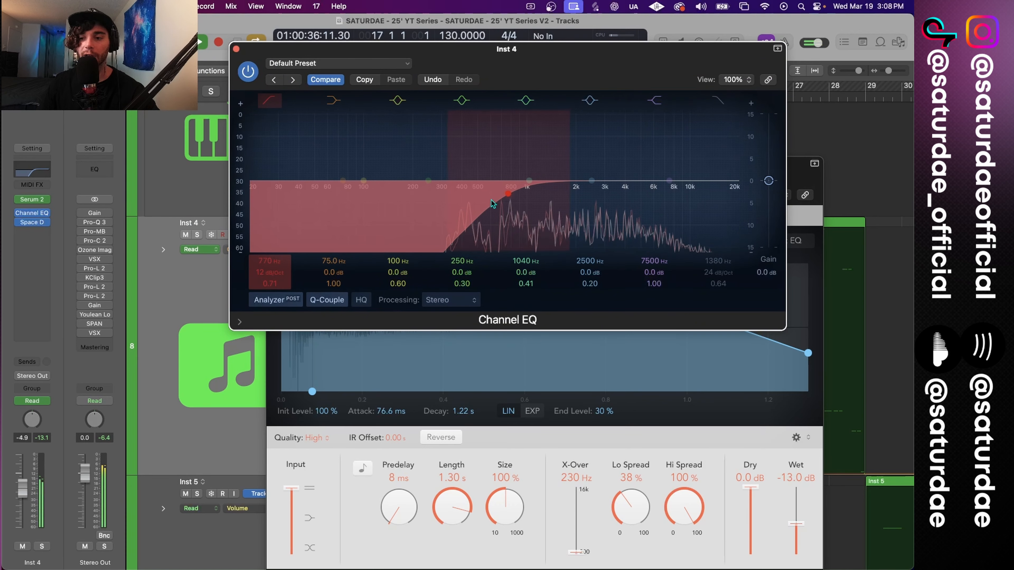
left_click_drag(638, 71, 641, 52)
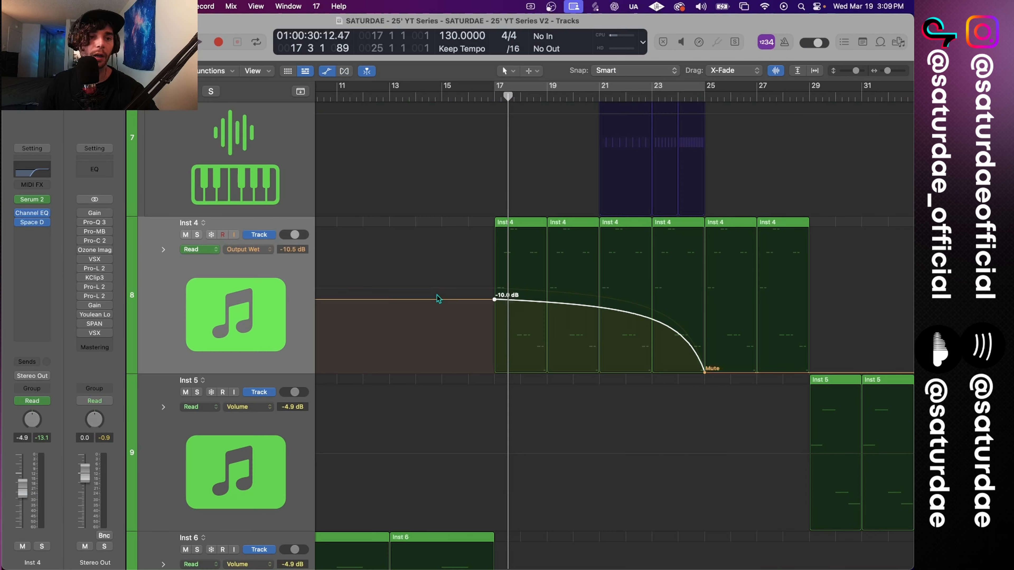
Step: Soften the bend of the Output Wet ramp between bars 17 and 25 with the Automation Curve tool
scroll(438, 298, "left", 5)
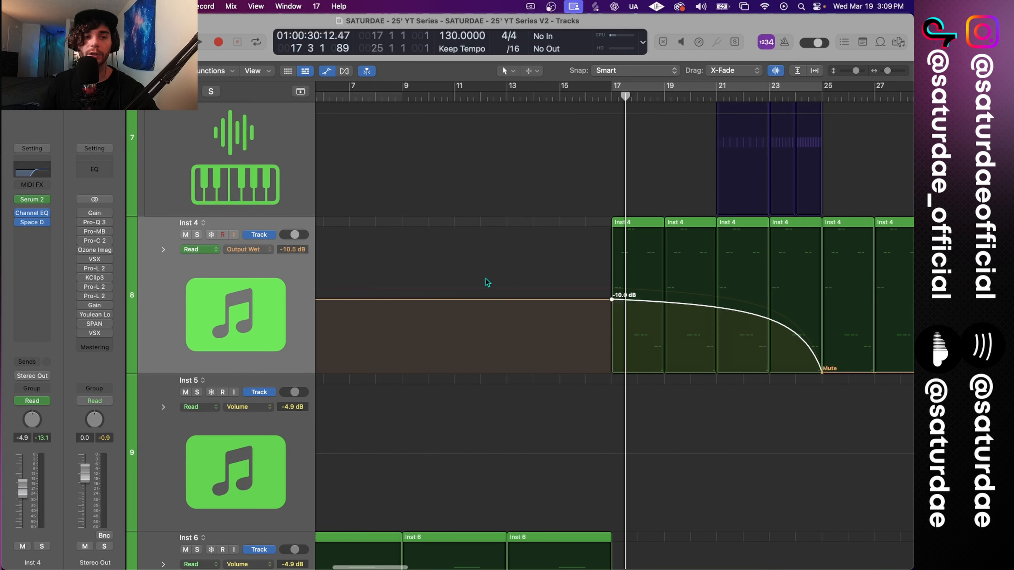
scroll(487, 282, "left", 5)
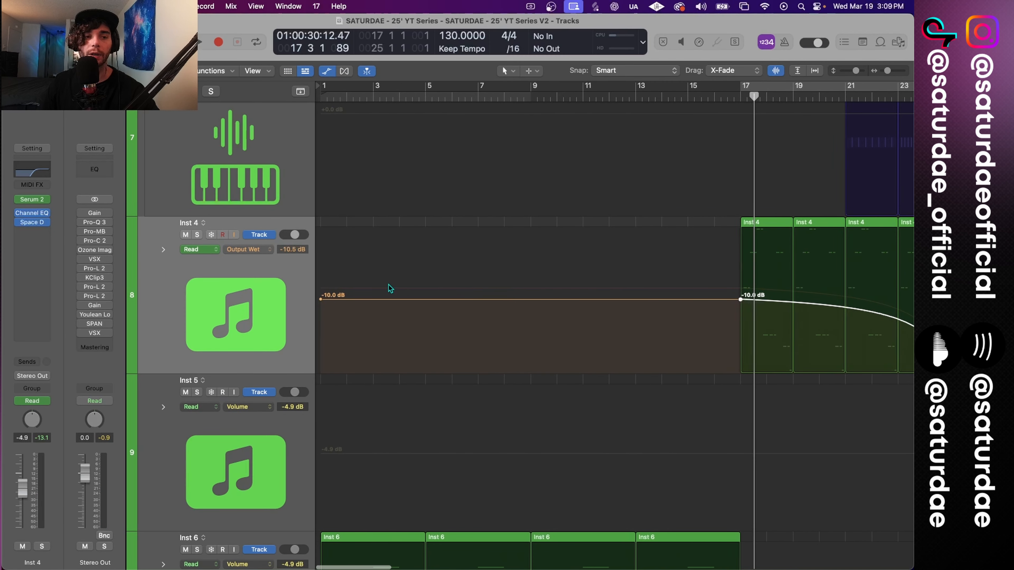
scroll(740, 292, "right", 7)
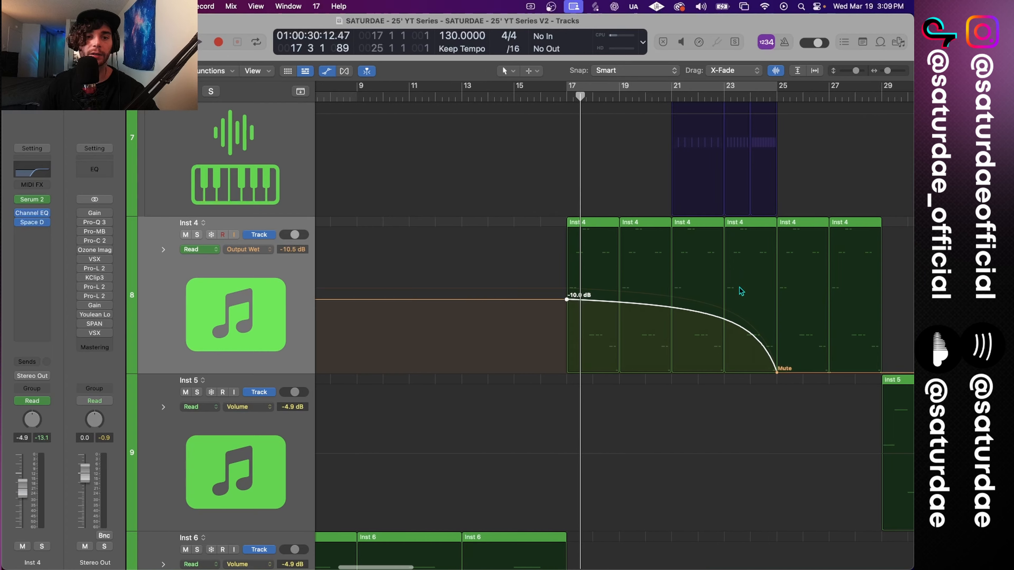
key("t")
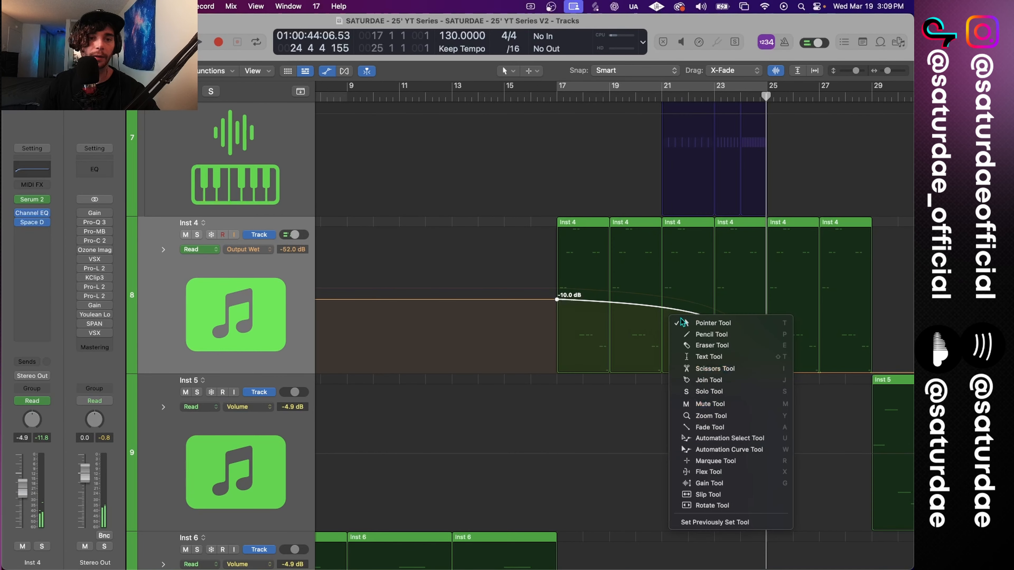
key("w")
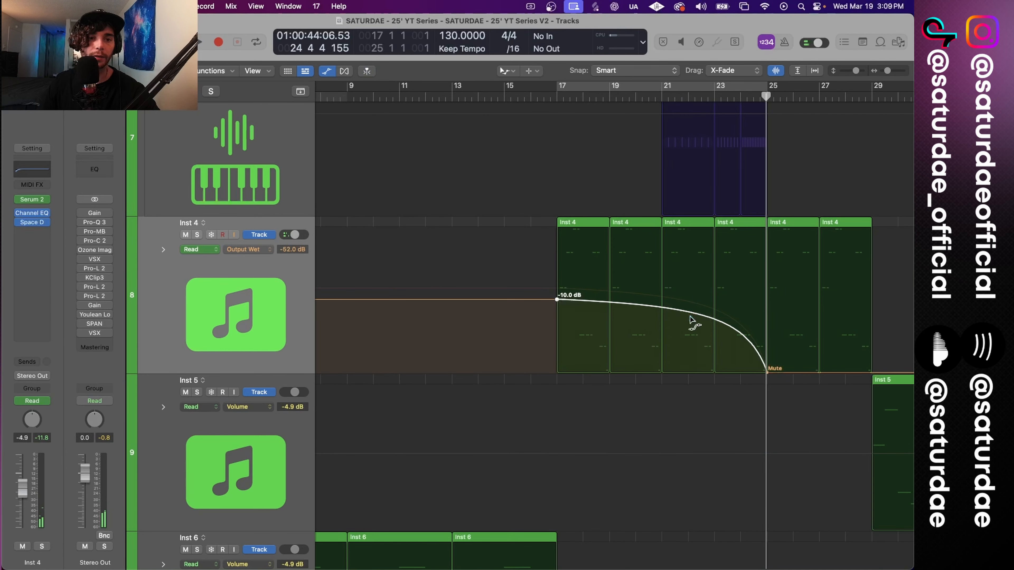
left_click_drag(690, 324, 690, 343)
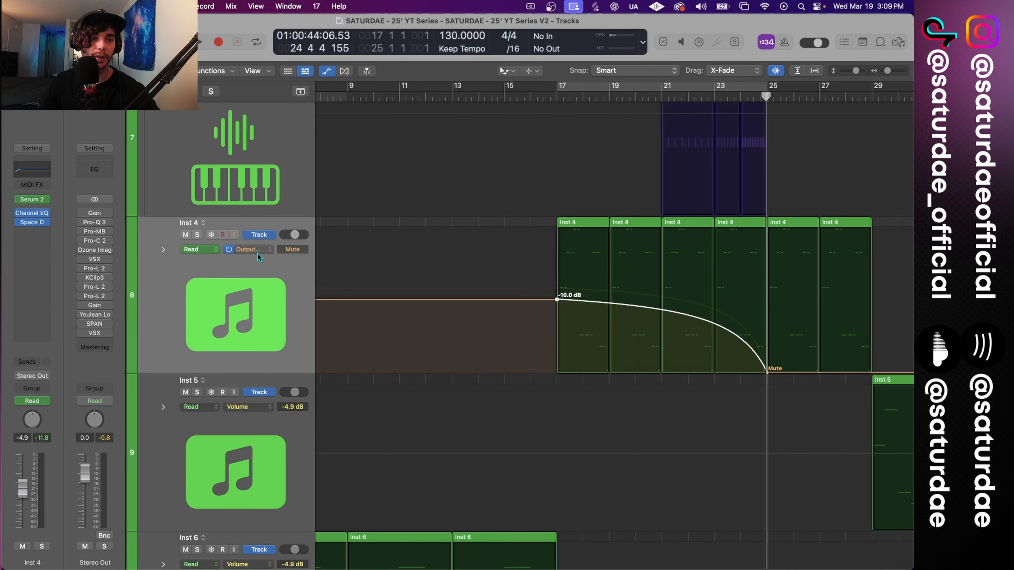
Step: Switch Inst 4's automation to Channel EQ Low Cut Frequency, soften its curve between bars 17 and 25, and return to the Pointer tool
left_click(244, 250)
left_click(281, 236)
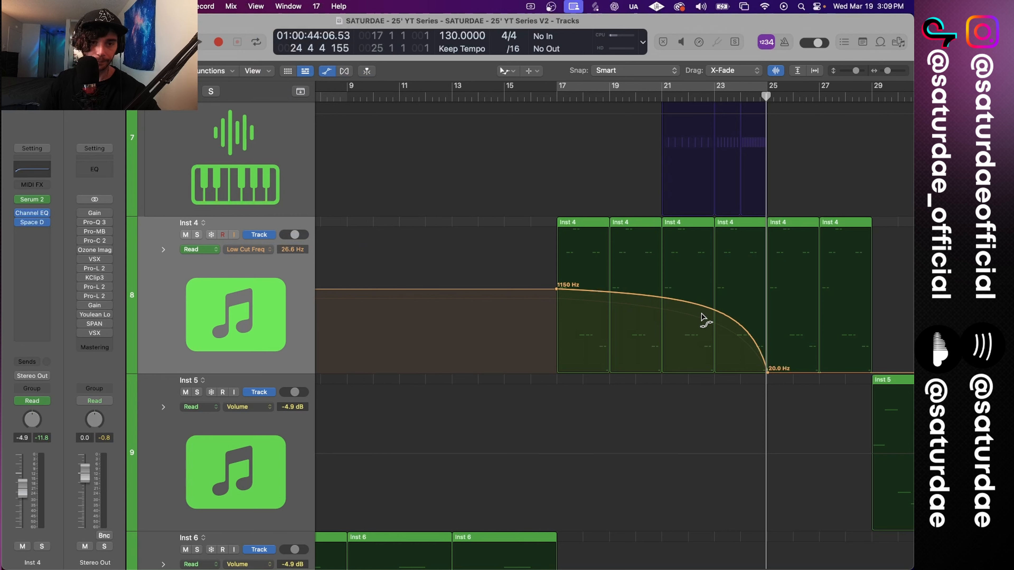
left_click_drag(708, 317, 701, 335)
key("t")
key("t")
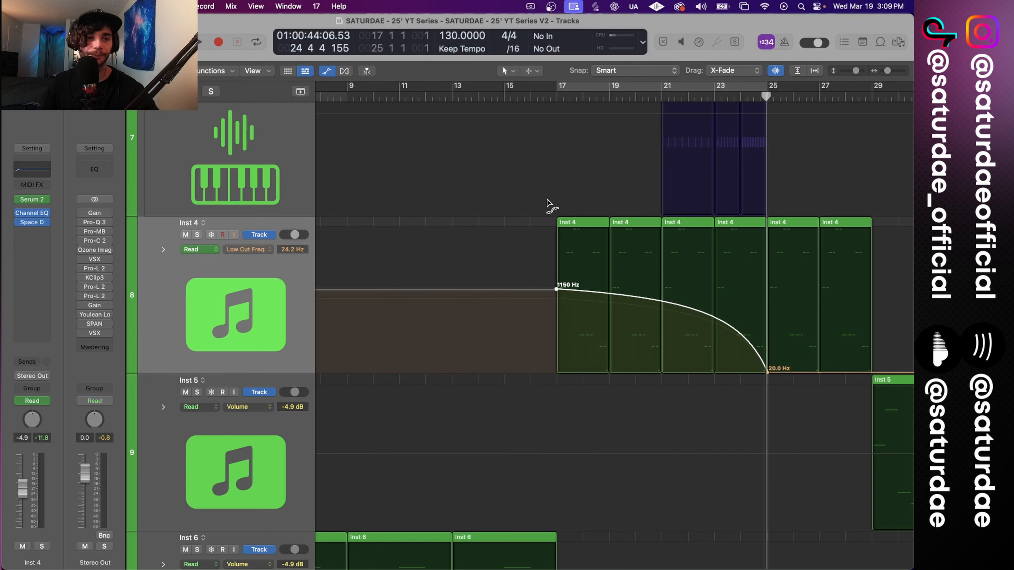
Step: Hide the track automation and return the playhead to bar 1
key("a")
scroll(572, 155, "down", 10)
left_click(548, 96)
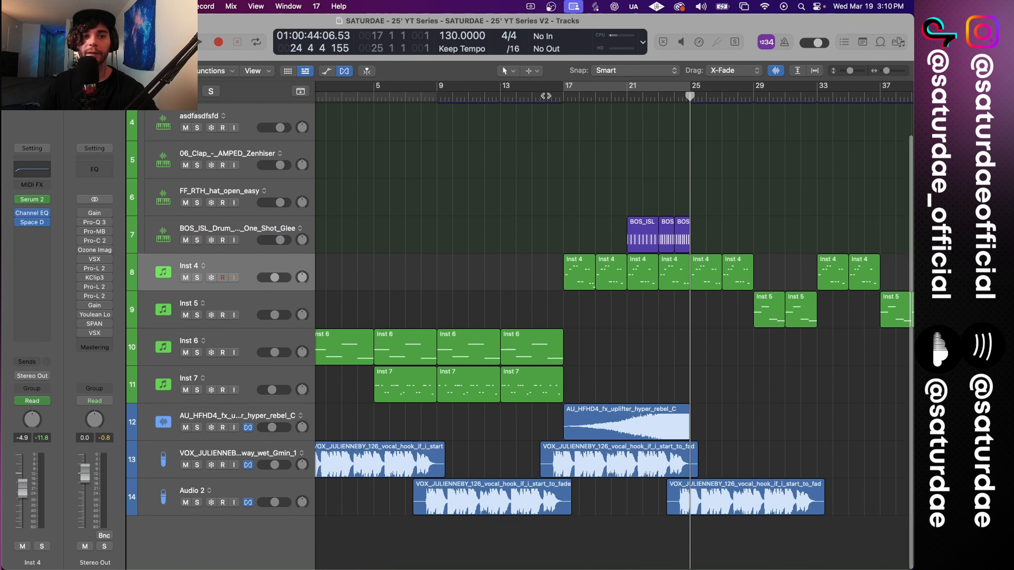
scroll(575, 179, "up", 3)
key("Return")
key("z")
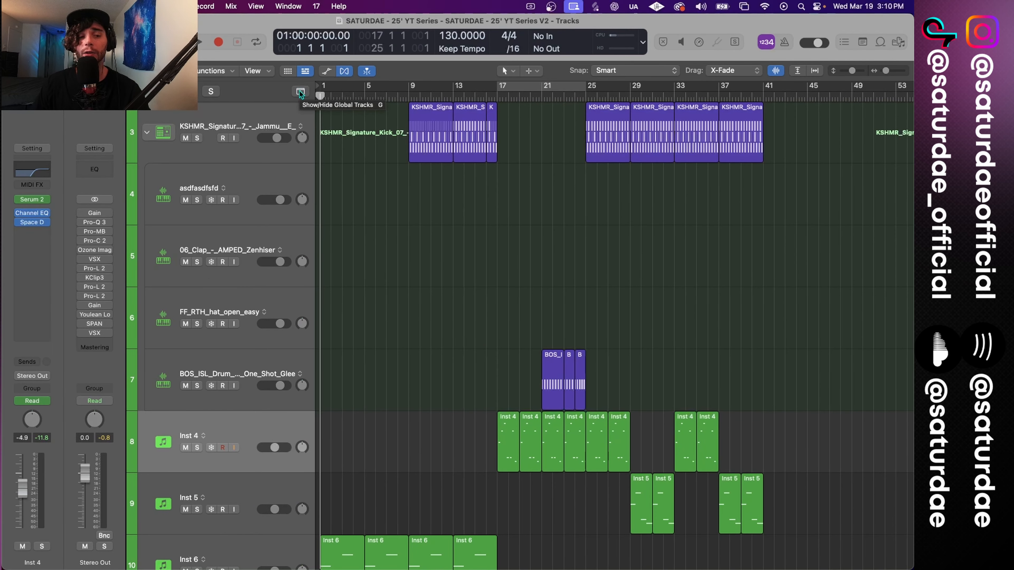
Step: Show the global tracks and add a marker at bar 1
left_click(300, 92)
left_click(299, 89)
left_click(299, 89)
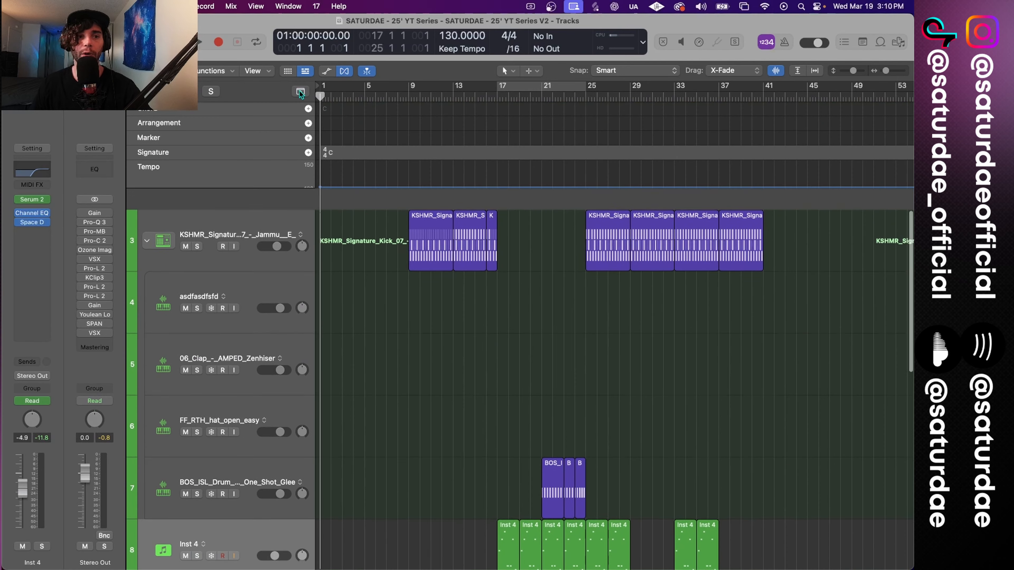
mouse_move(320, 96)
left_mouse_down()
mouse_move(351, 96)
mouse_move(320, 96)
left_mouse_up()
left_click(308, 138)
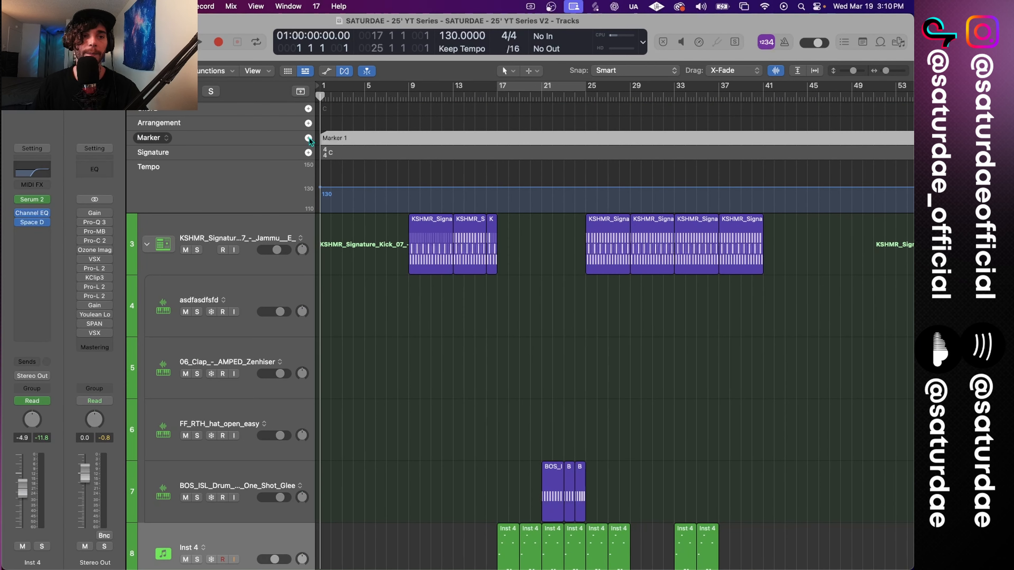
Step: Add markers at bars 17 and 25
left_click_drag(320, 93, 496, 97)
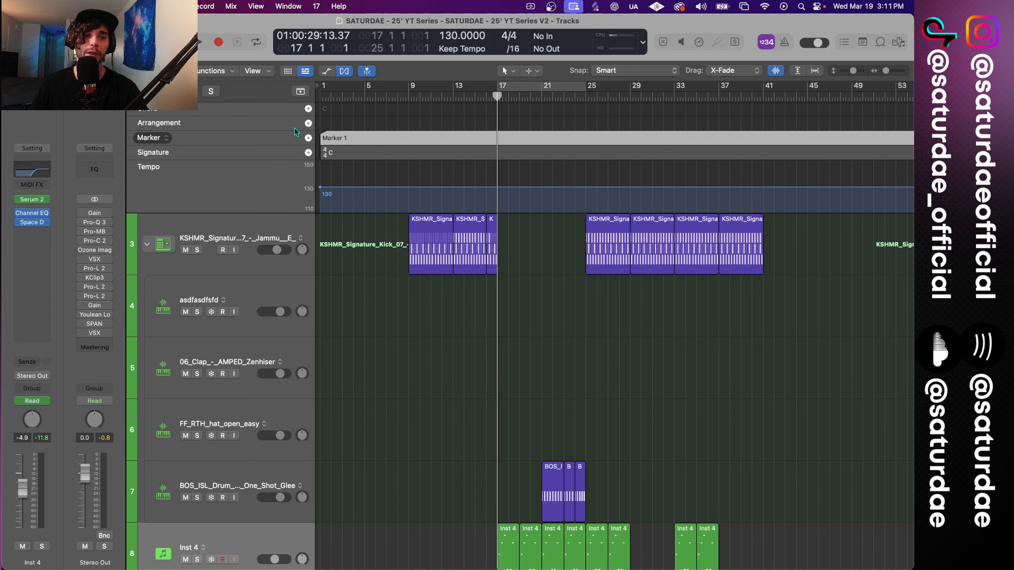
left_click(309, 138)
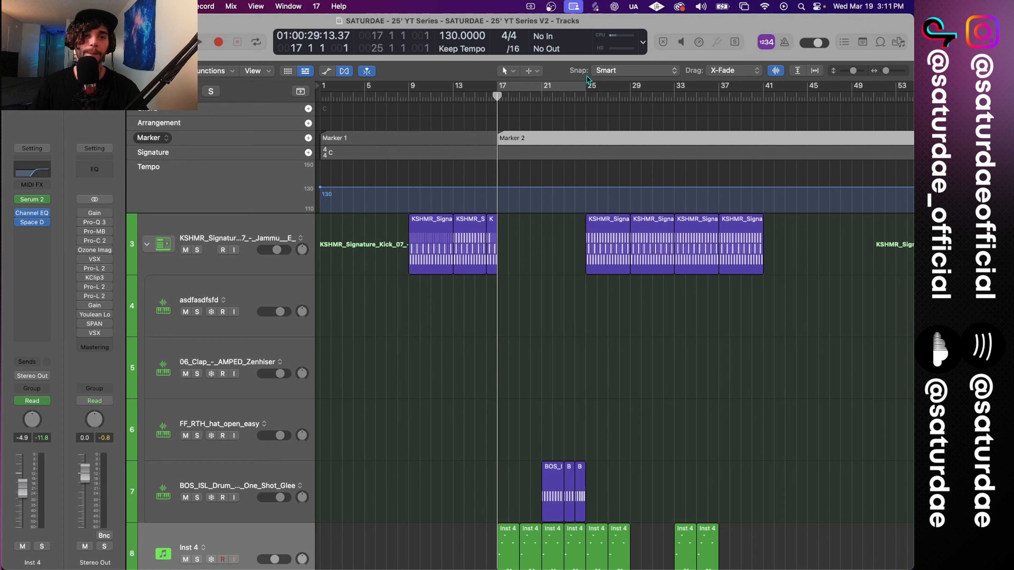
left_click(586, 96)
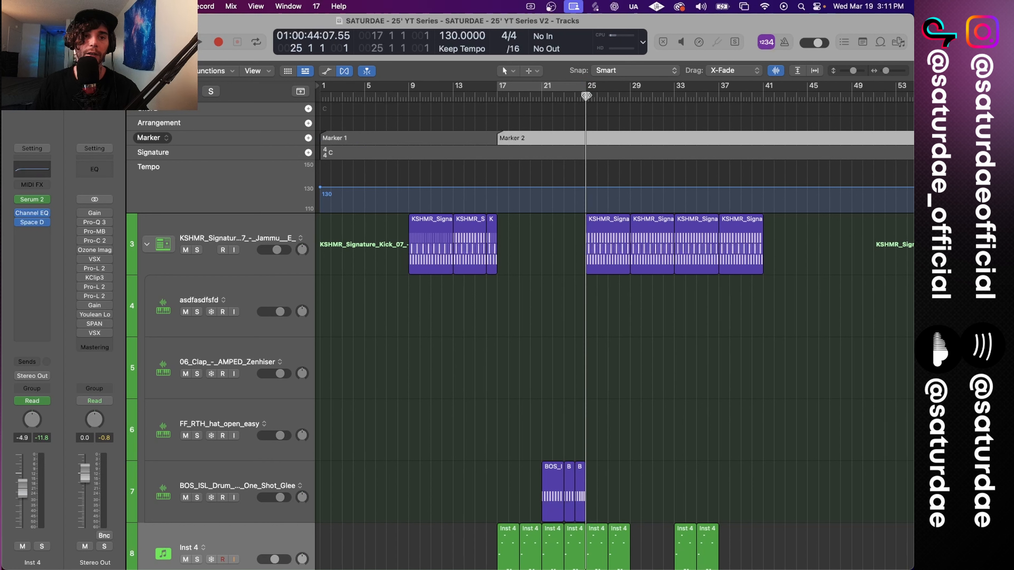
left_click(308, 138)
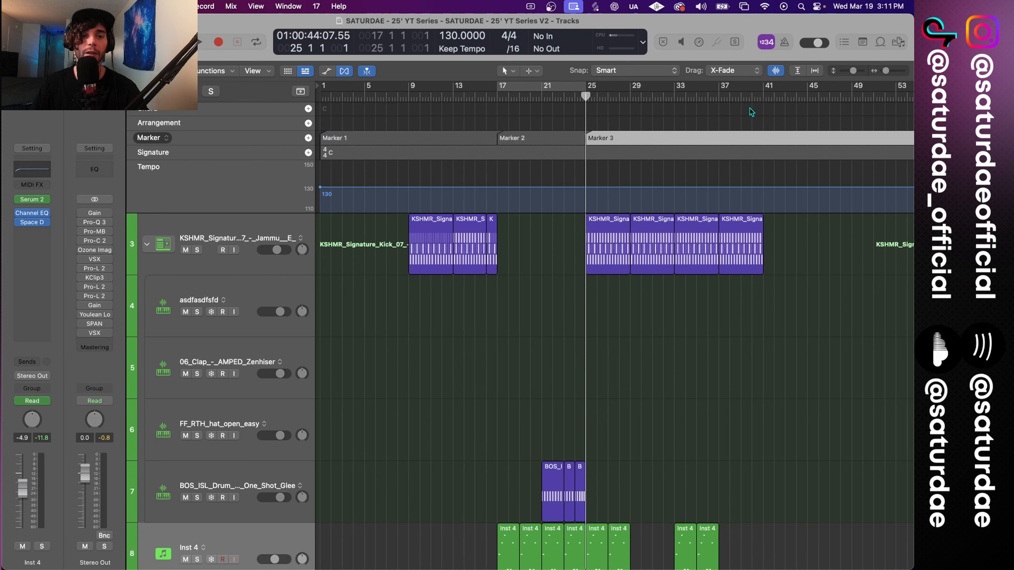
Step: Add a marker at bar 41
left_click(760, 97)
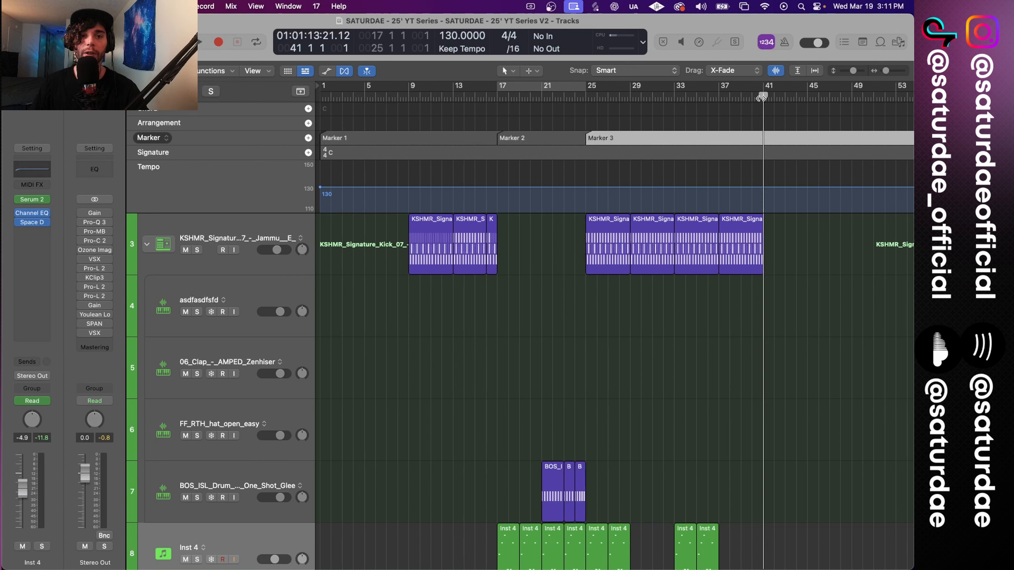
left_click(309, 138)
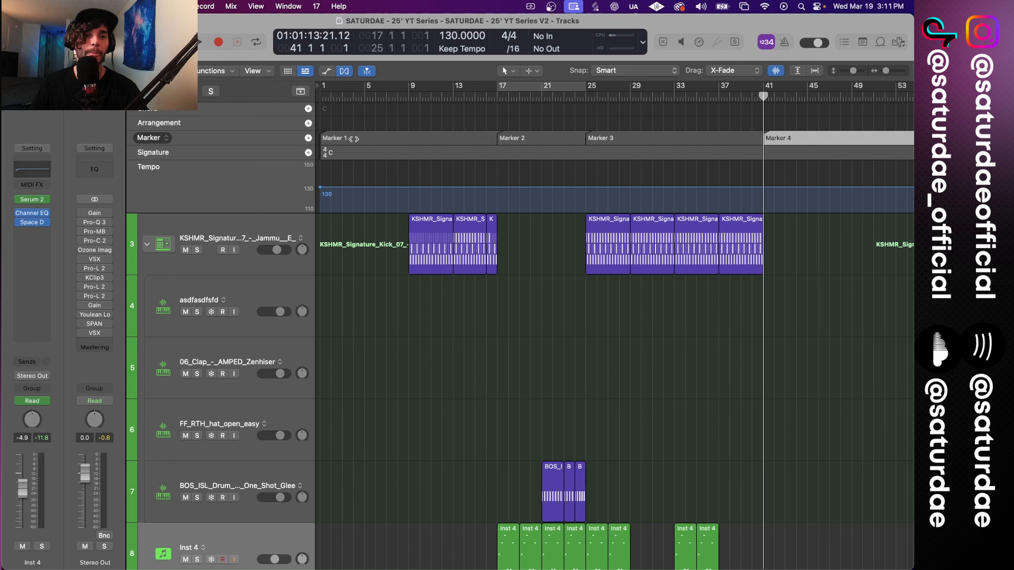
Step: Rename the markers at bars 1, 17 and 25 as Intro, Build 1 and Drop 1
left_click(630, 140)
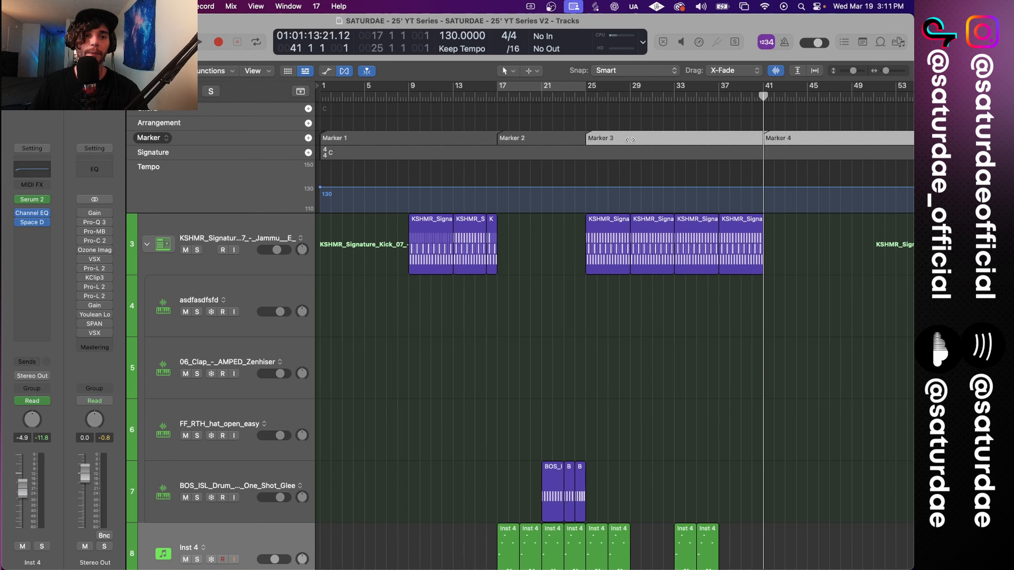
left_click(543, 139)
left_click(551, 143)
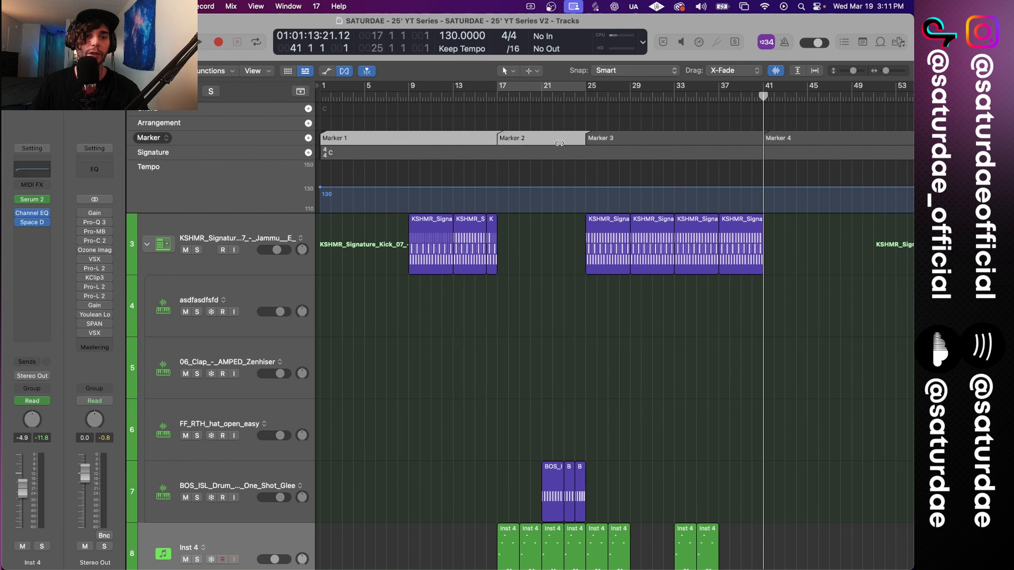
left_click(686, 143, "shift")
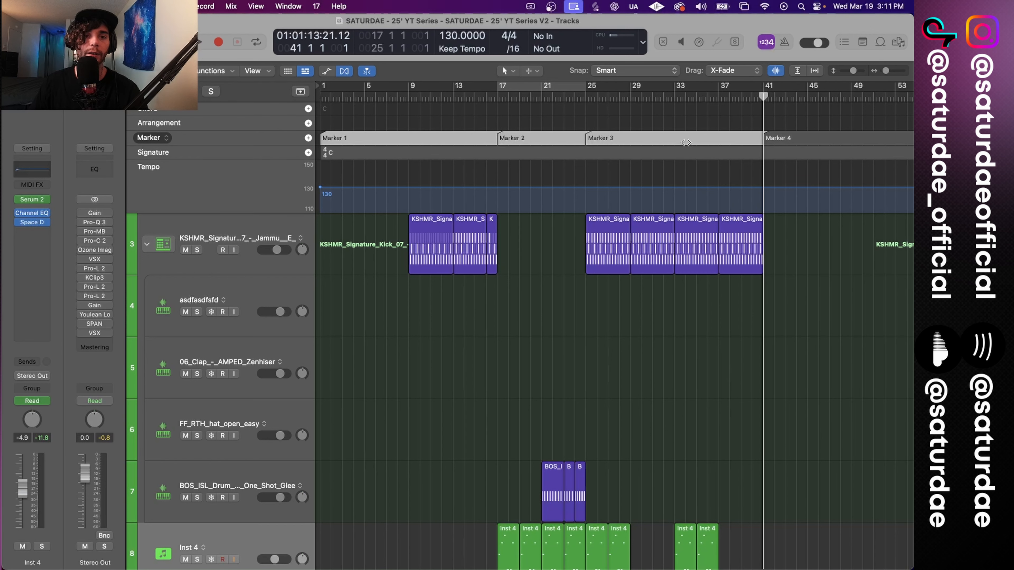
left_click(581, 142)
double_click(419, 138)
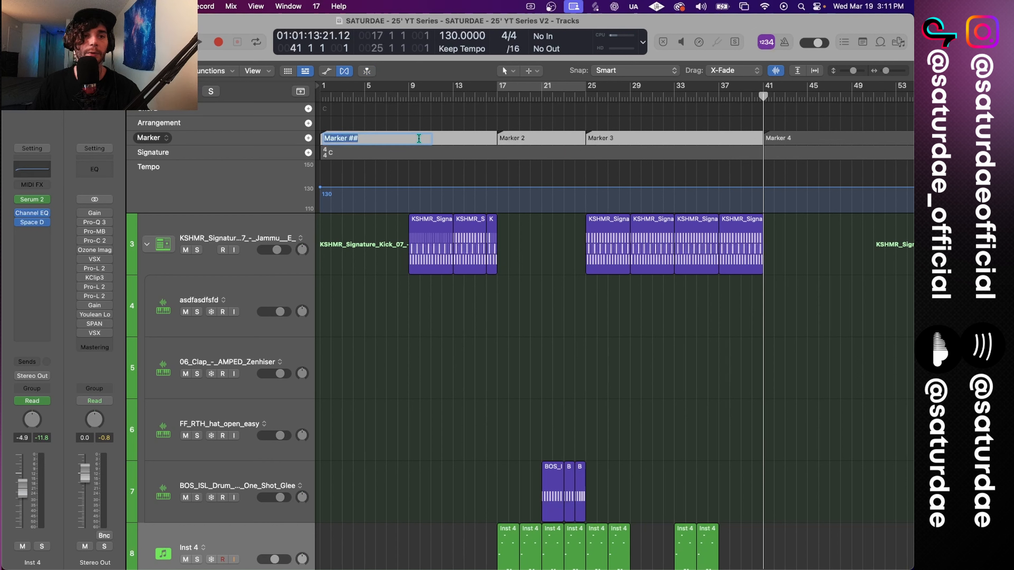
key("BackSpace")
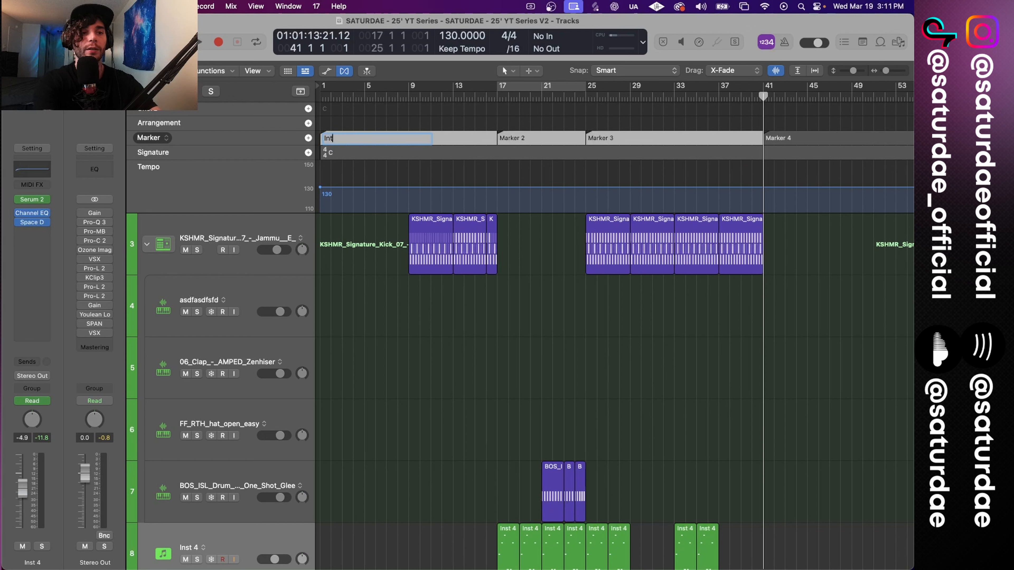
type("Intro")
key("Tab")
type("Bu")
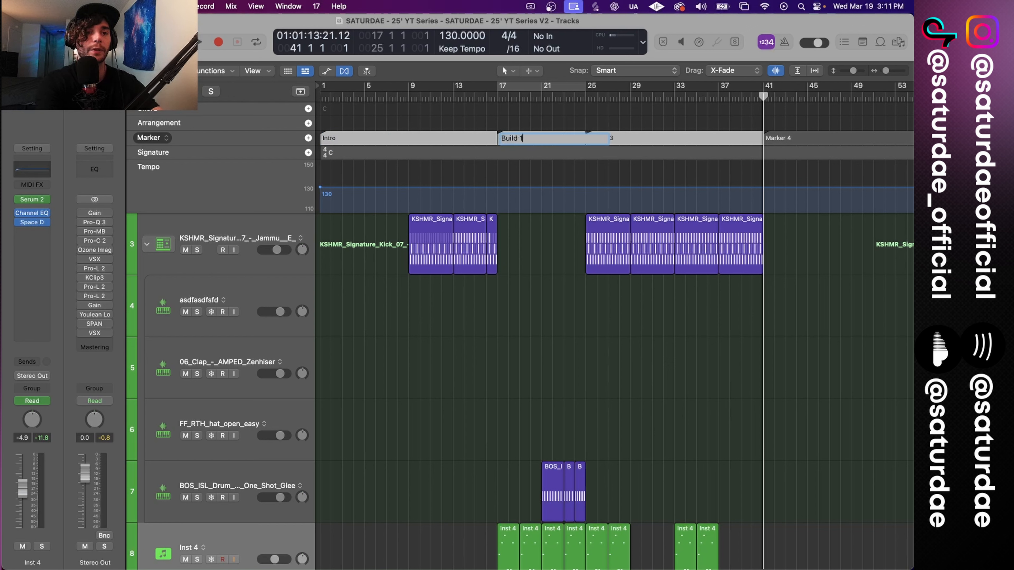
key("Tab")
type("Dr")
key("Return")
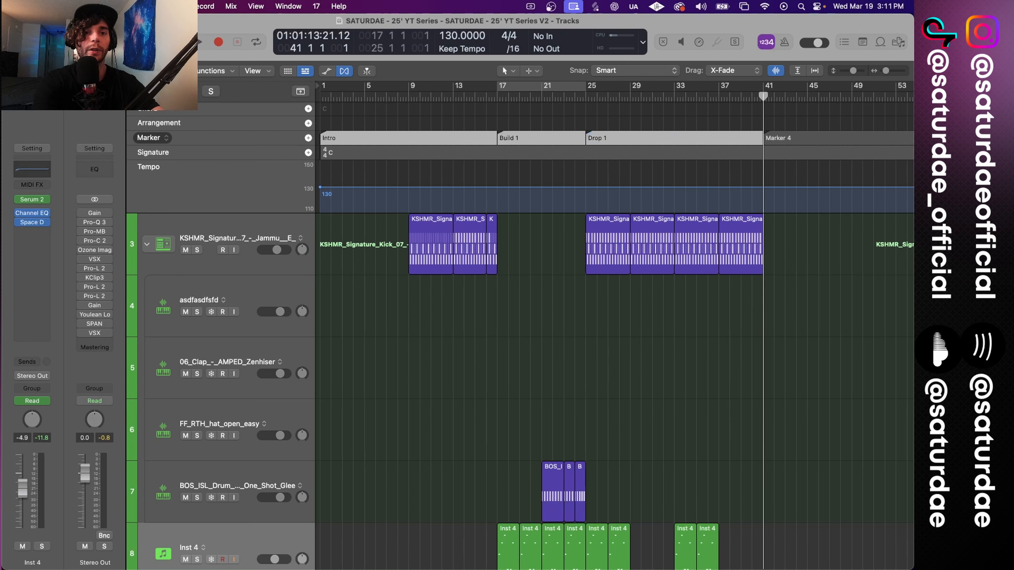
Step: Rename the marker at bar 41 as Transition and hide the global tracks
double_click(779, 138)
type("Transit")
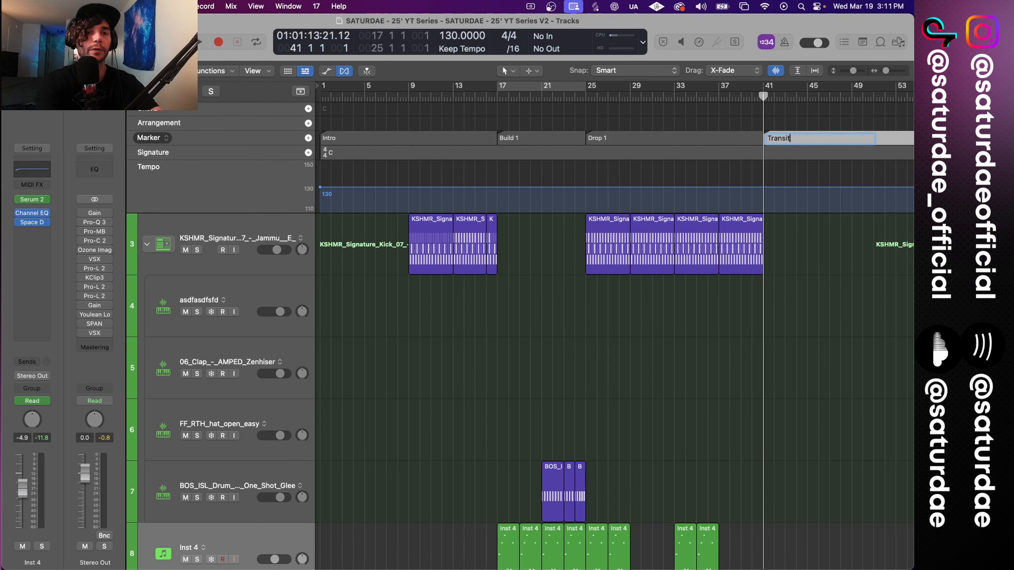
type("ion")
key("Return")
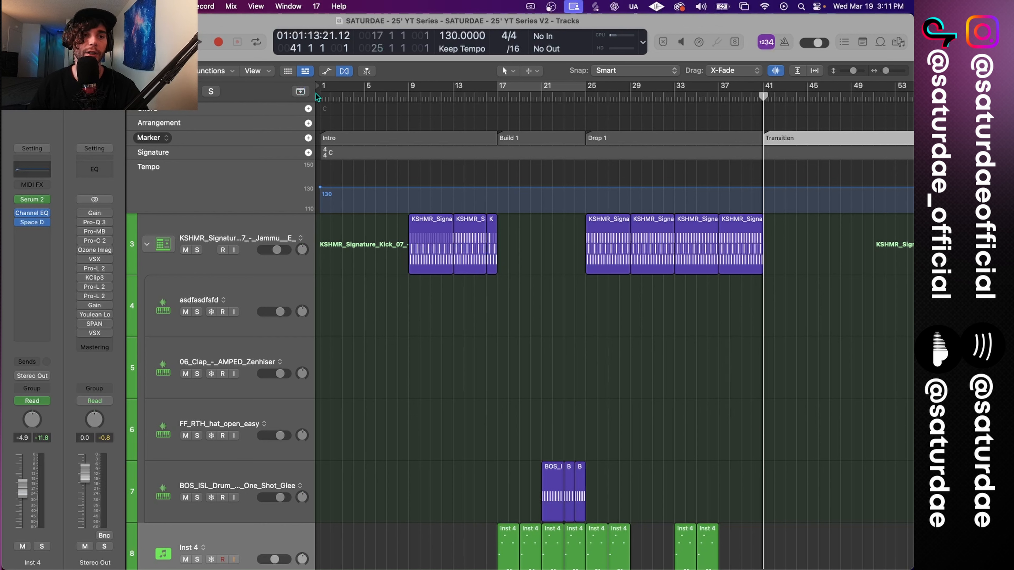
left_click(300, 91)
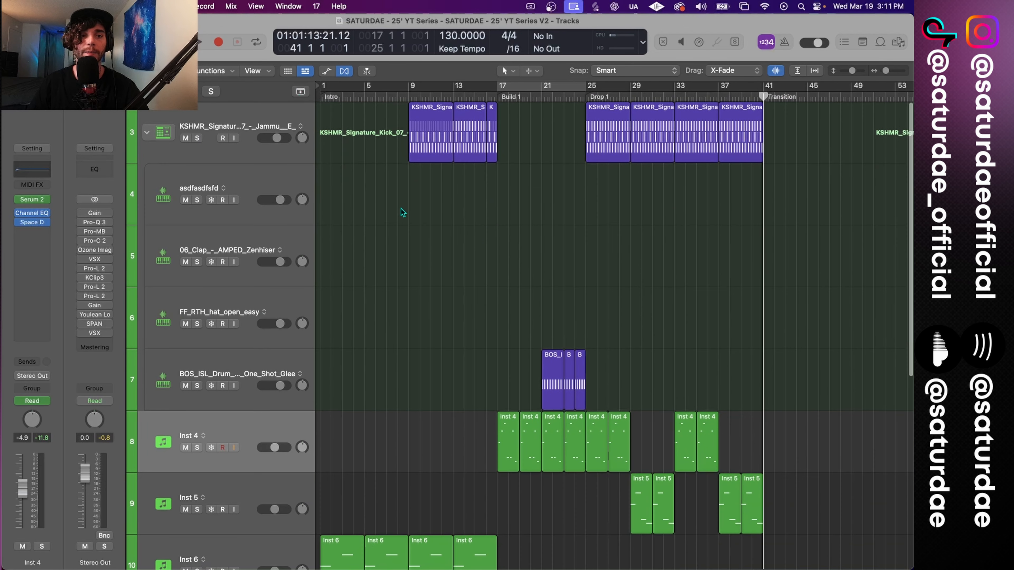
Step: Move the playhead to bar 9 and briefly play the arrangement from there
scroll(432, 220, "up", 5)
scroll(431, 220, "down", 5)
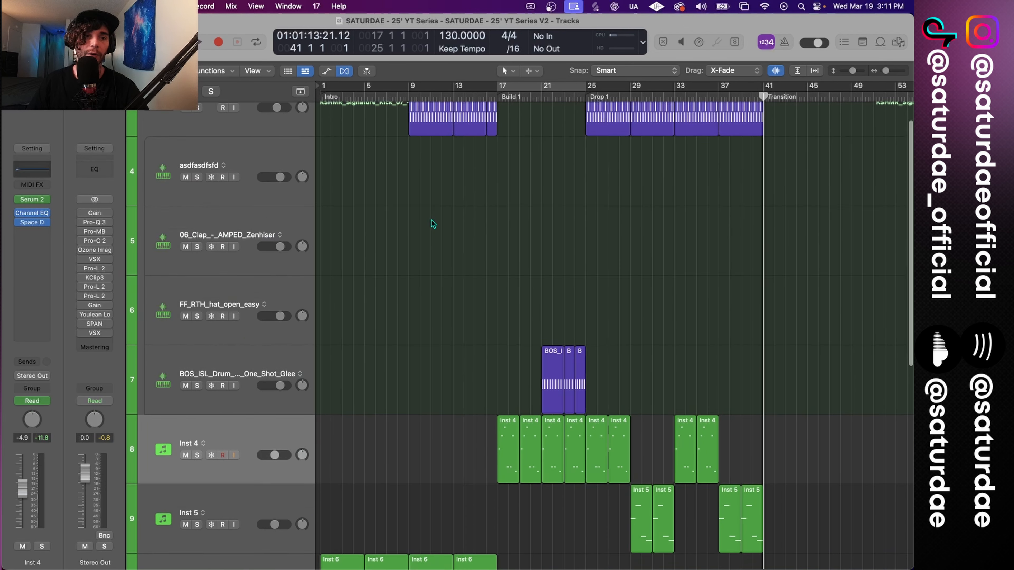
left_click(411, 96)
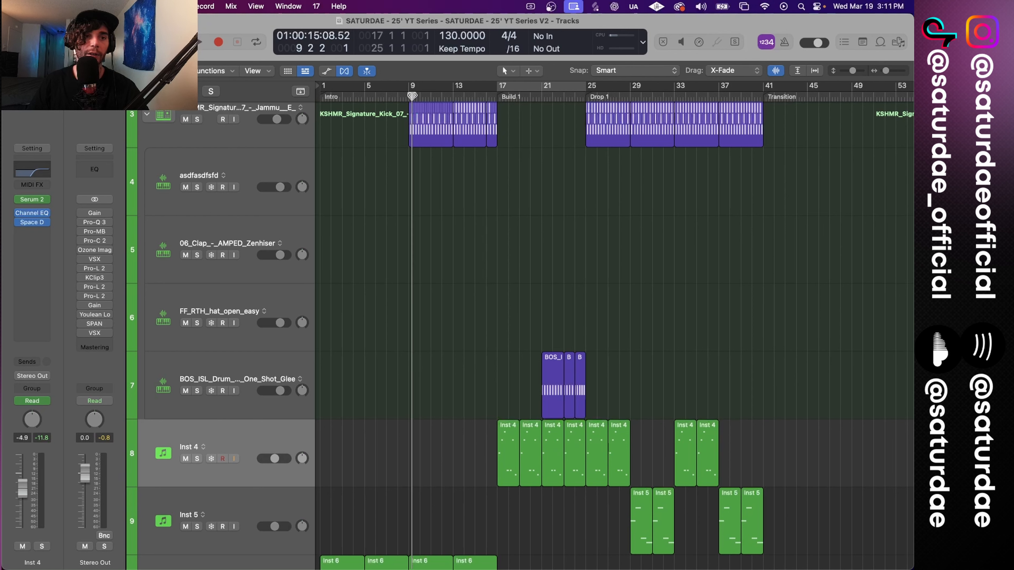
left_click(409, 95)
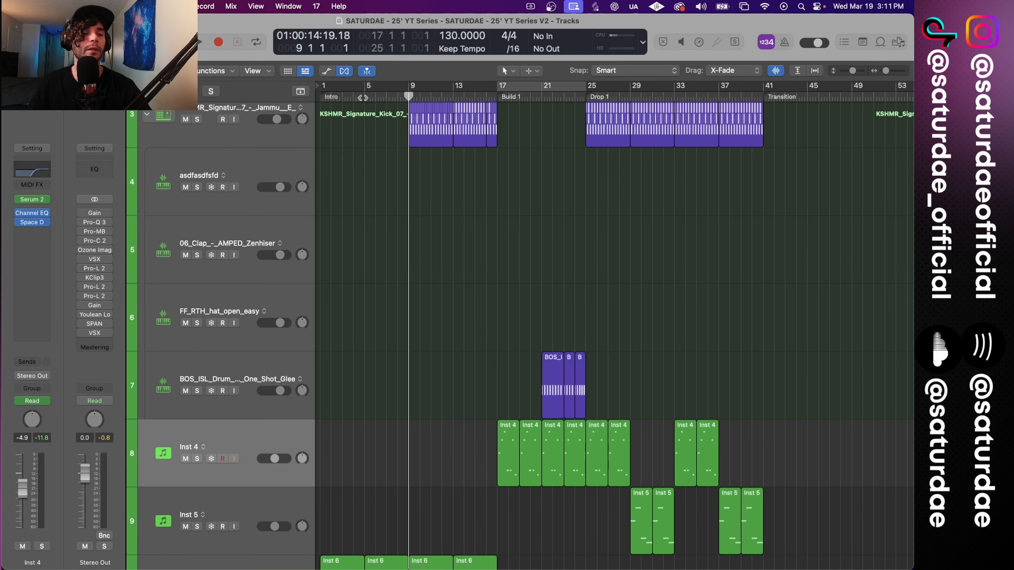
key("space")
scroll(521, 236, "up", 3)
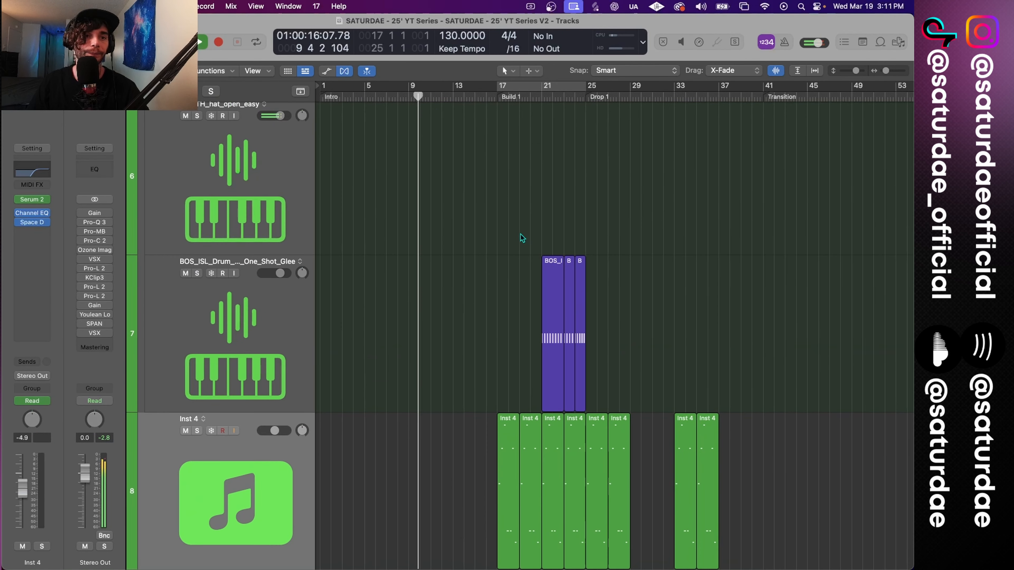
key("space")
left_click_drag(496, 97, 764, 99)
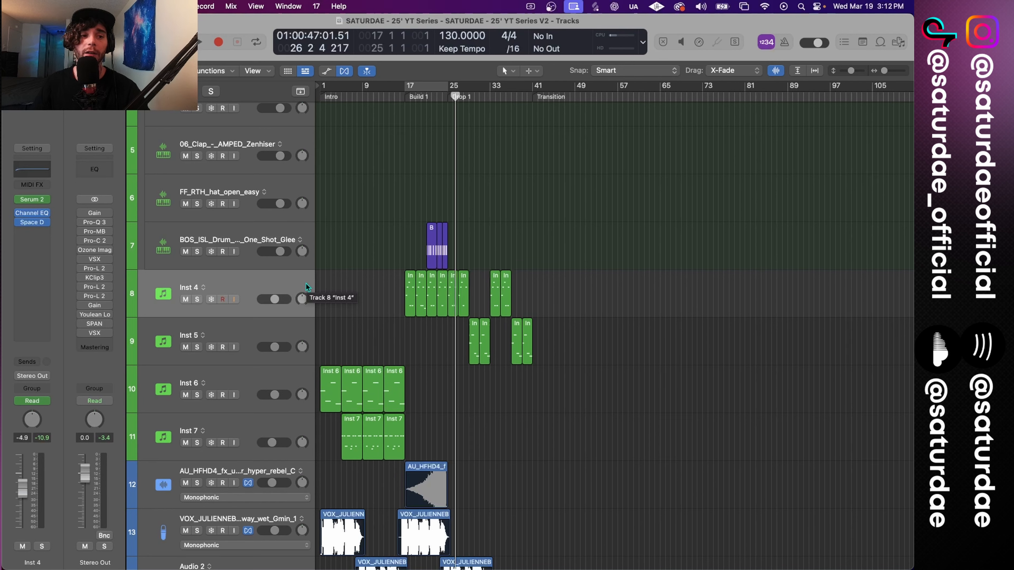
Step: Examine the channel levels in the mixer, especially the Stereo Out channel, and return to the track overview
key("x")
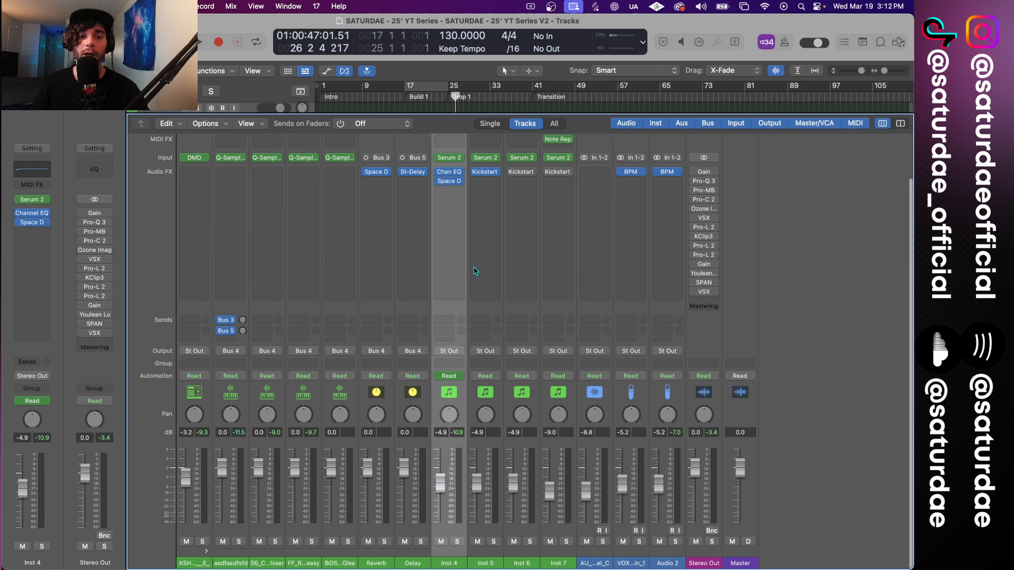
left_click(717, 361)
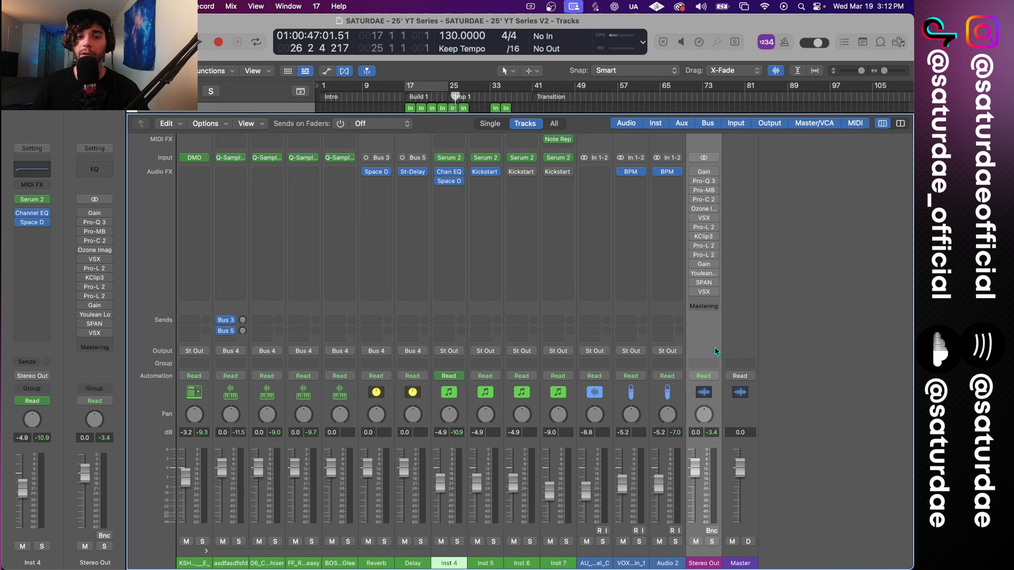
key("x")
scroll(236, 165, "up", 5)
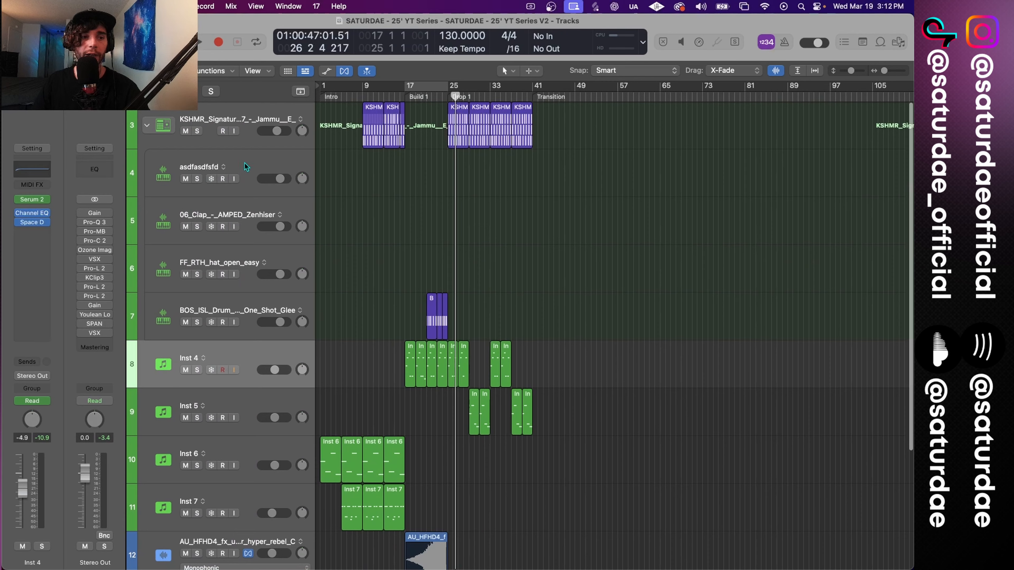
left_click(245, 116)
key("super+Up")
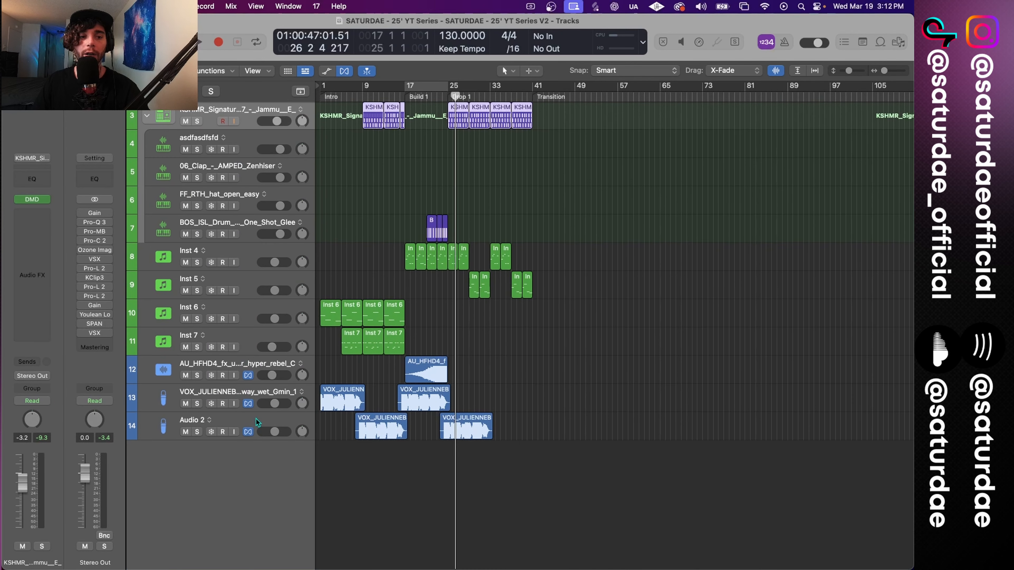
key("x")
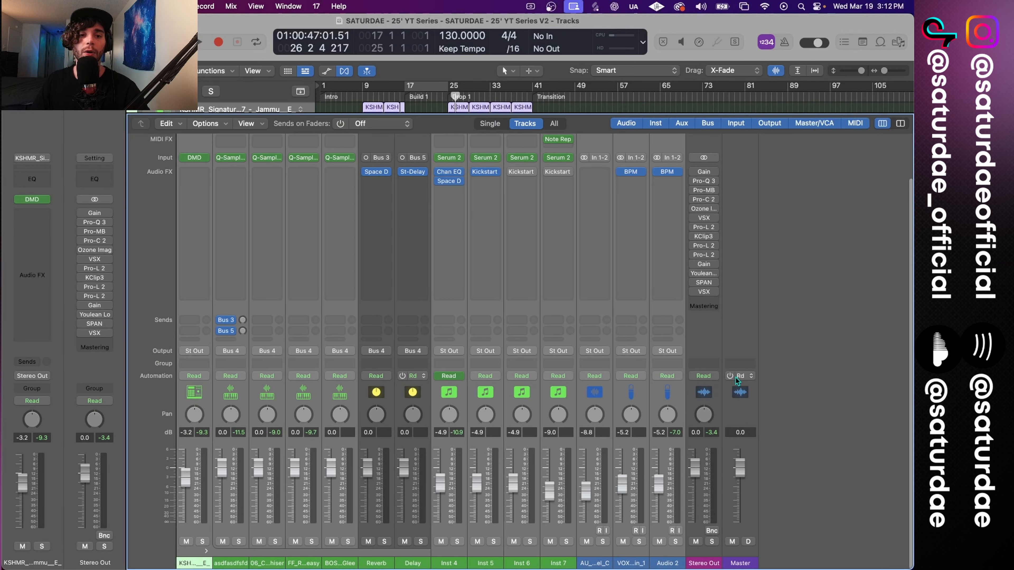
left_click(712, 384)
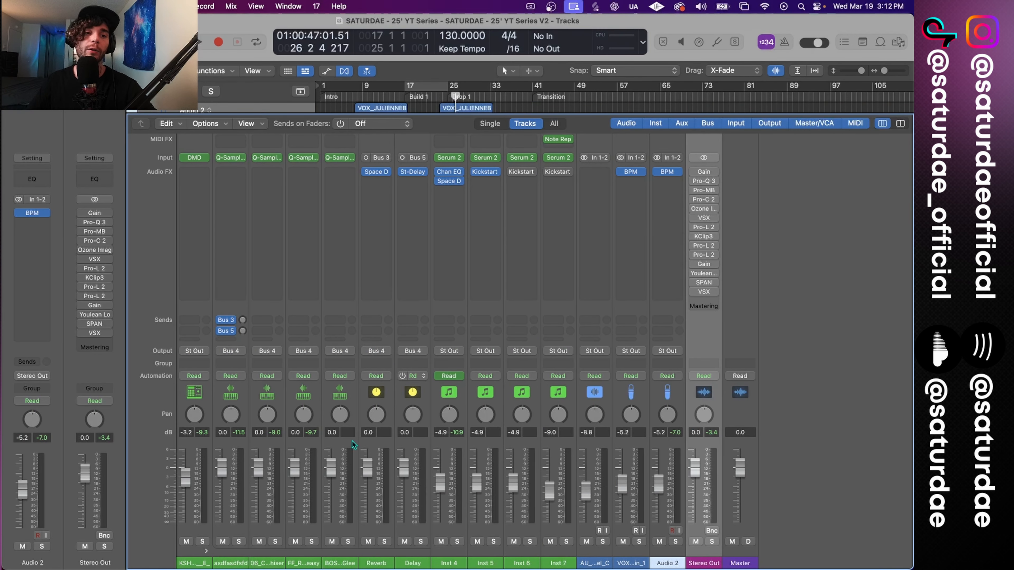
key("e")
key("e")
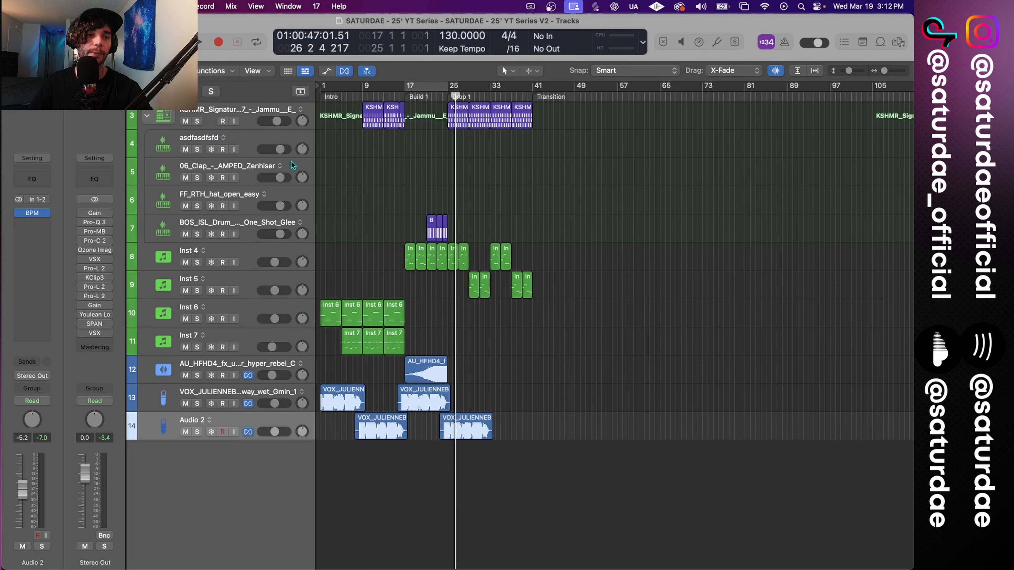
Step: Solo the KSHMR drum machine track, play the drop to check the drums' peak level, and unsolo the track
scroll(272, 156, "down", 1)
left_click(251, 109)
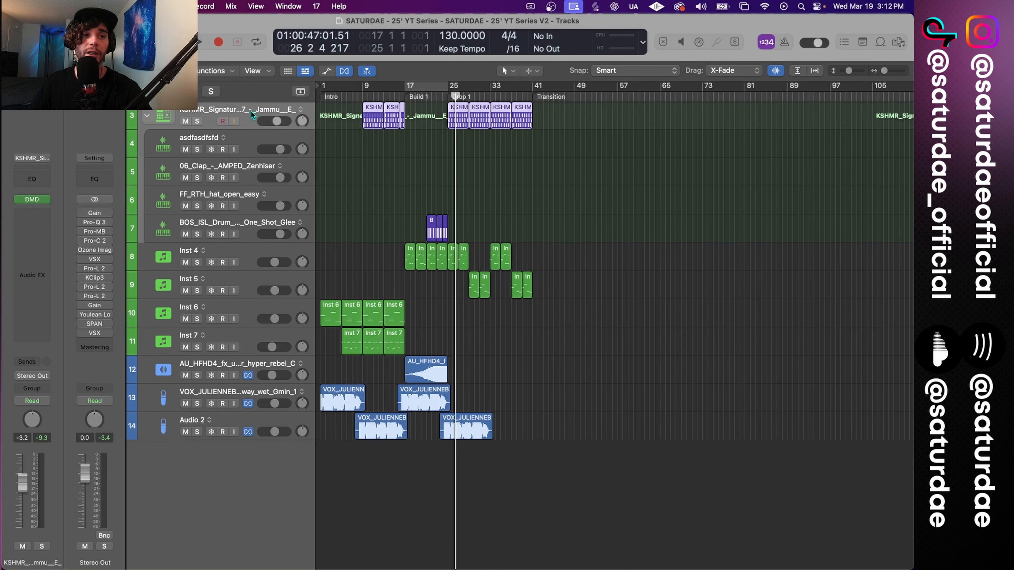
key("s")
key("space")
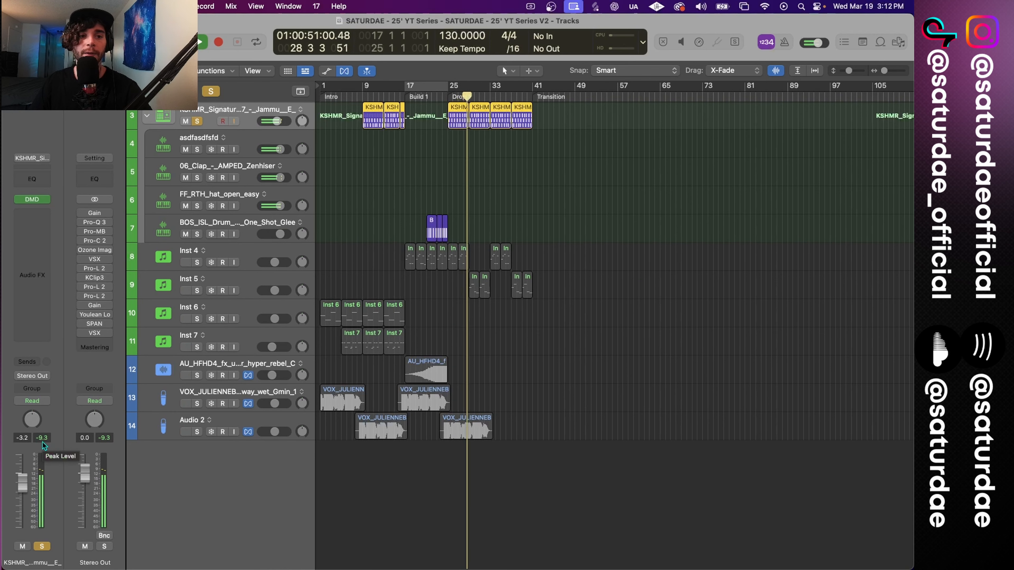
key("s")
Step: Compare the channel levels in the mixer around bar 26 of the drop
key("x")
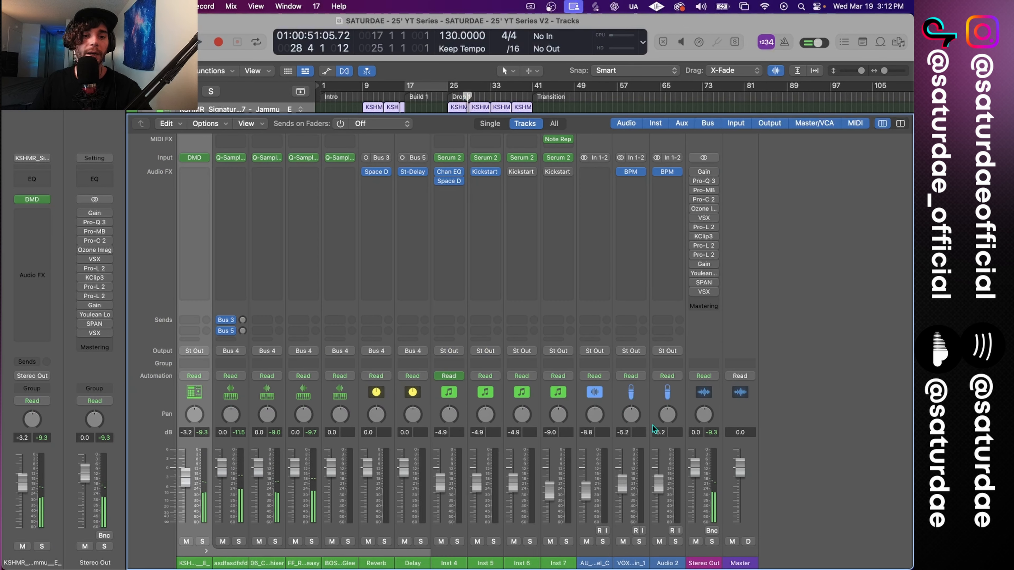
key("comma")
key("comma")
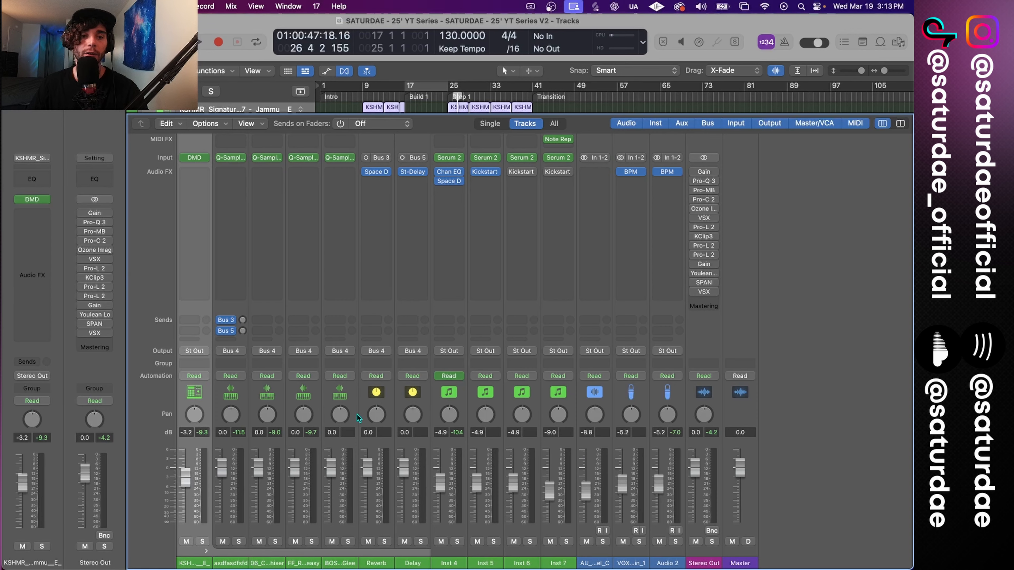
key("x")
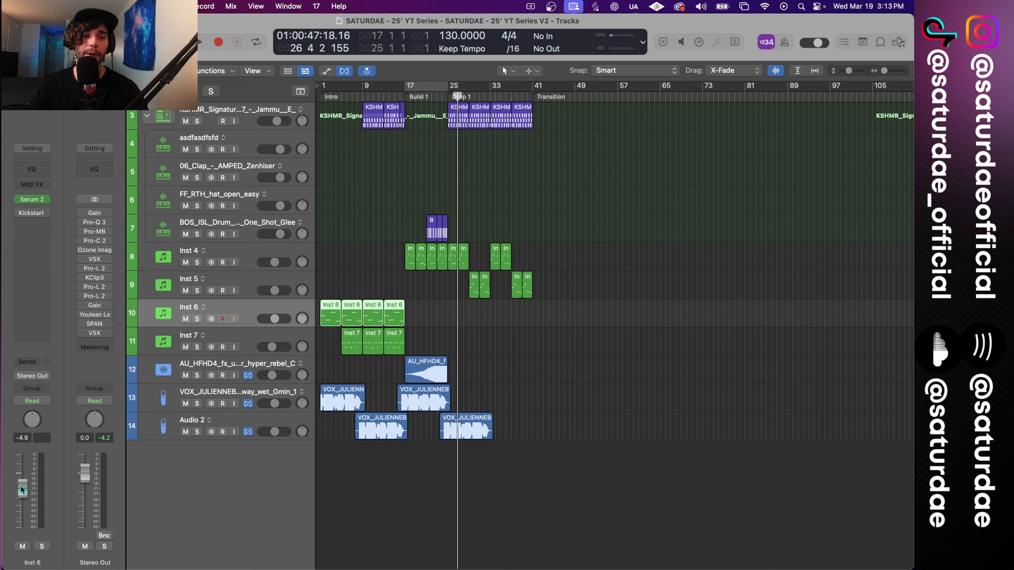
Step: Reset Inst 6's volume to 0.0 dB and cycle bars 9 to 17 to check the mixer levels
left_click(22, 488, "alt")
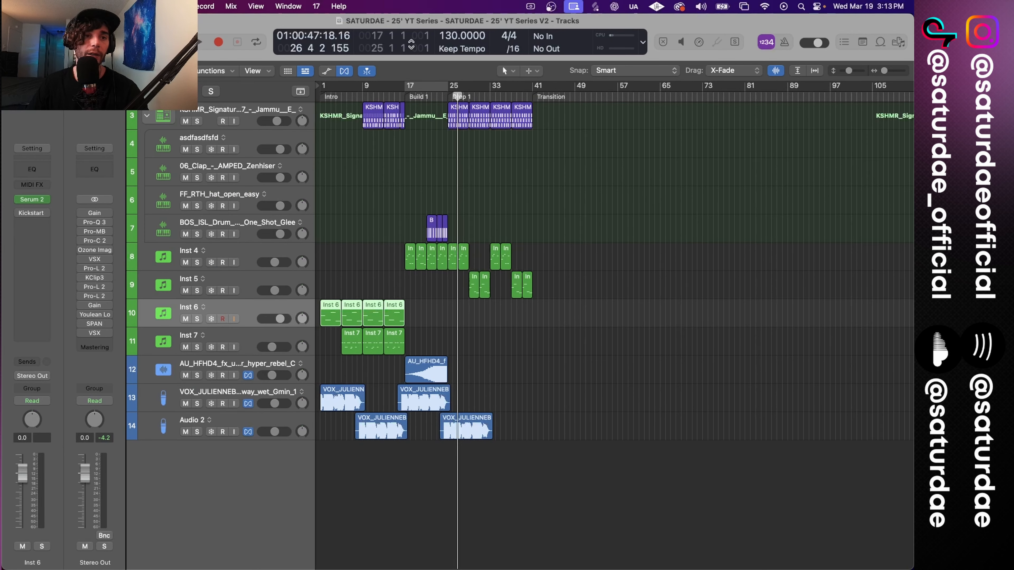
left_click(363, 90)
left_click_drag(364, 91, 405, 91)
key("space")
key("x")
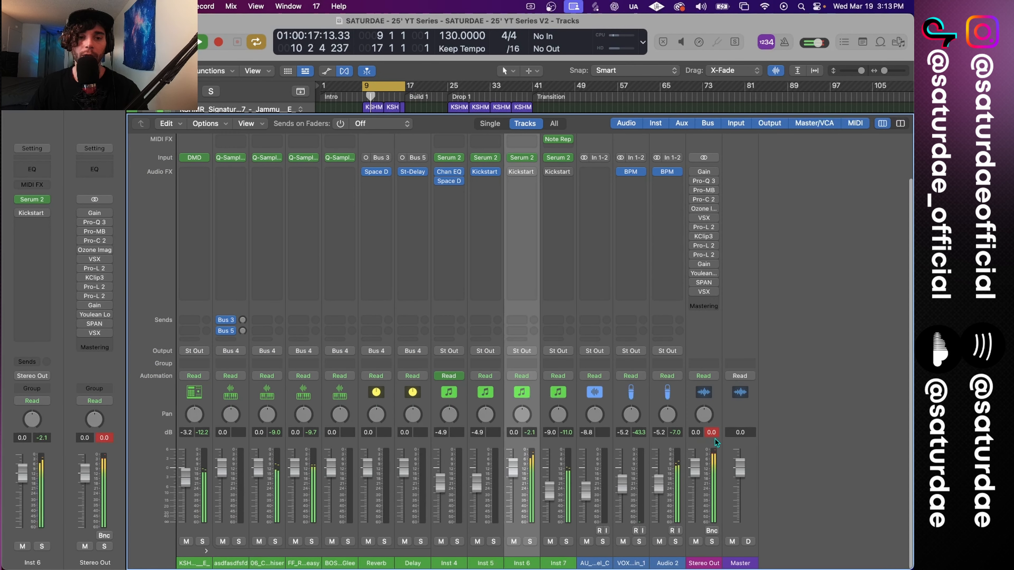
key("space")
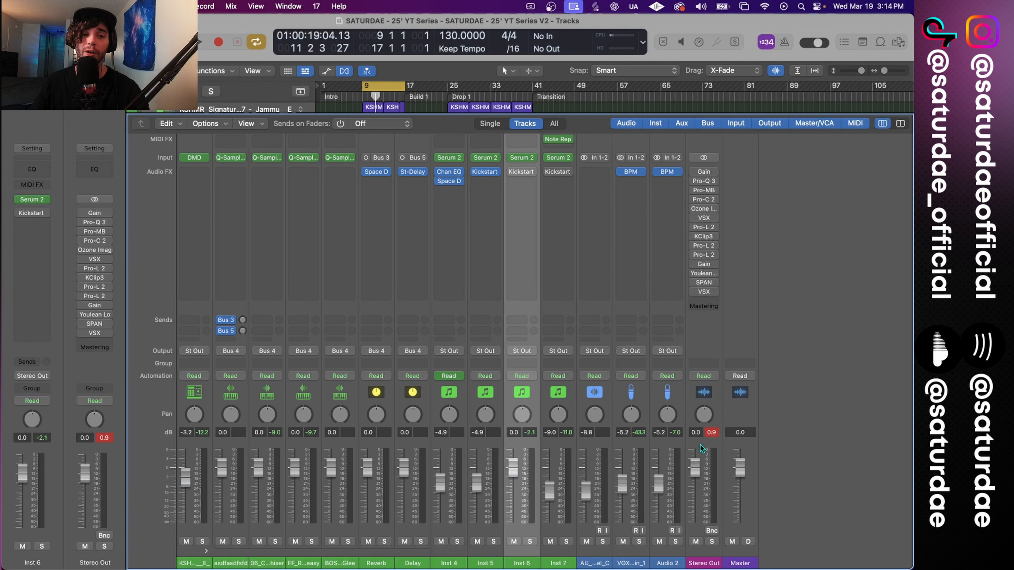
key("x")
Step: Solo the Inst 6 track
key("super+Down")
key("super+Down")
key("super+Down")
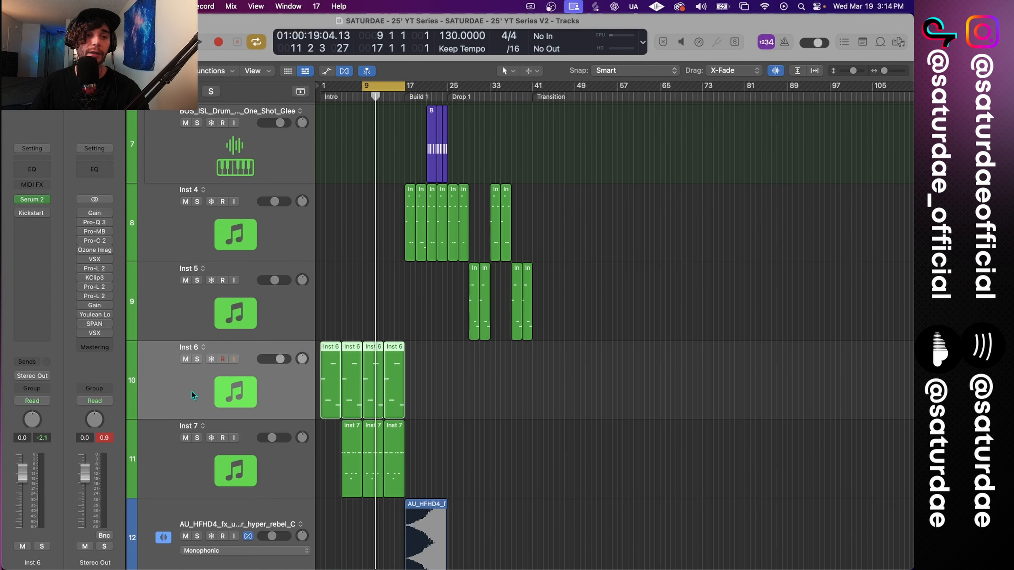
left_click(198, 362)
key("super+Right")
key("super+Right")
key("super+Right")
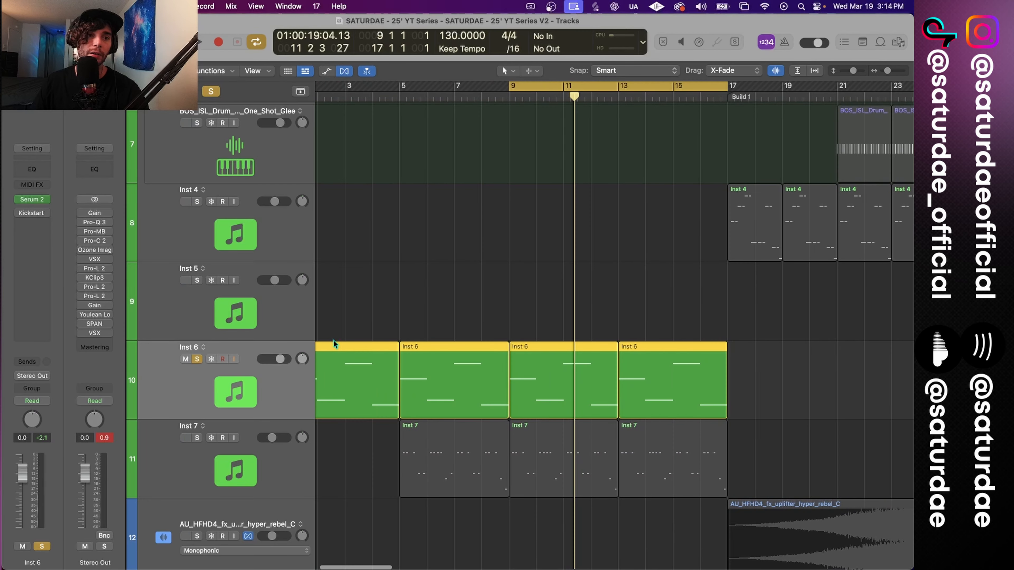
mouse_move(38, 201)
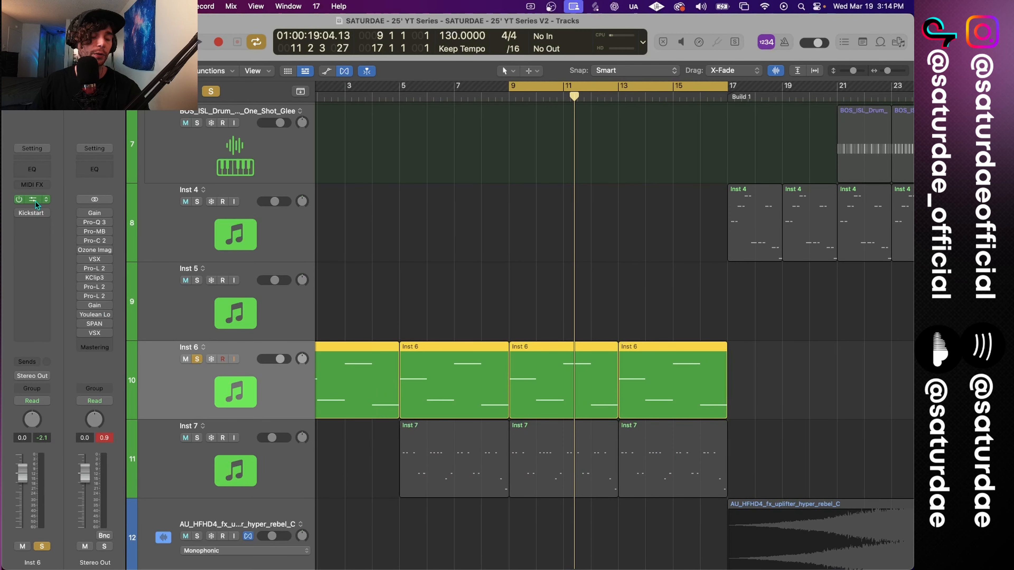
Step: Play the cycle with Inst 6 soloed and raise the main volume in its Serum 2
key("space")
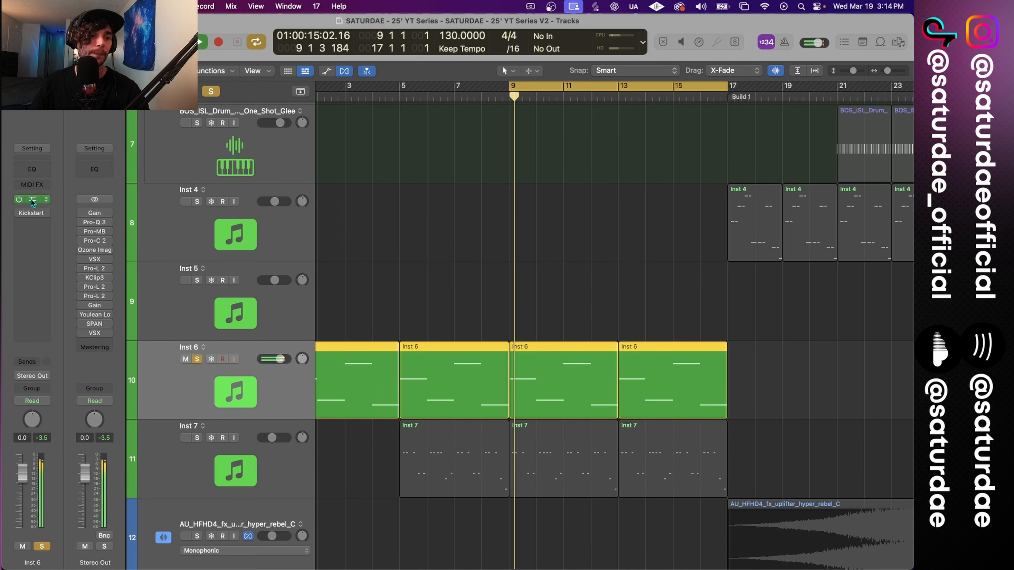
left_click(32, 199)
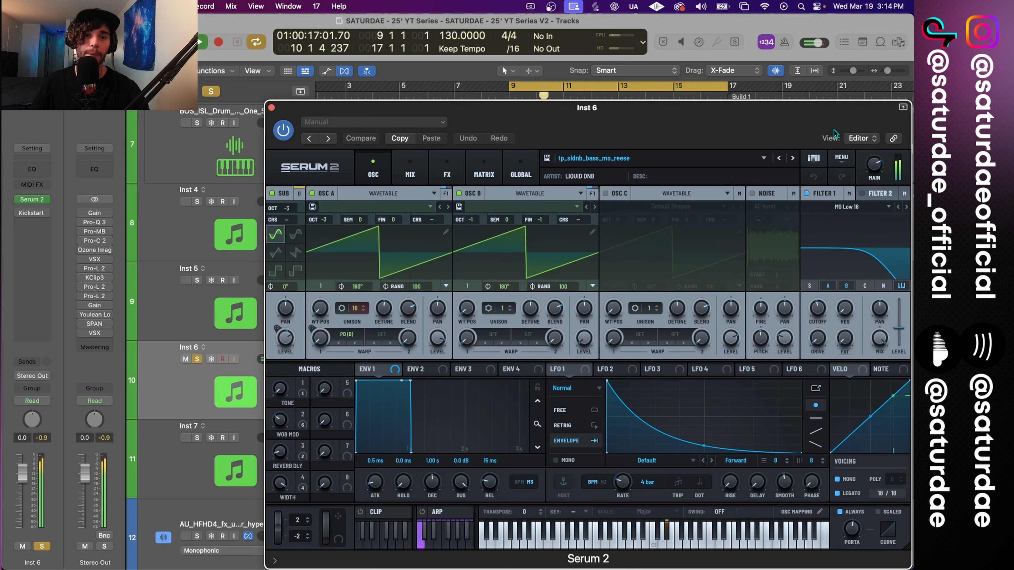
left_click_drag(834, 133, 680, 120)
left_click_drag(720, 152, 717, 133)
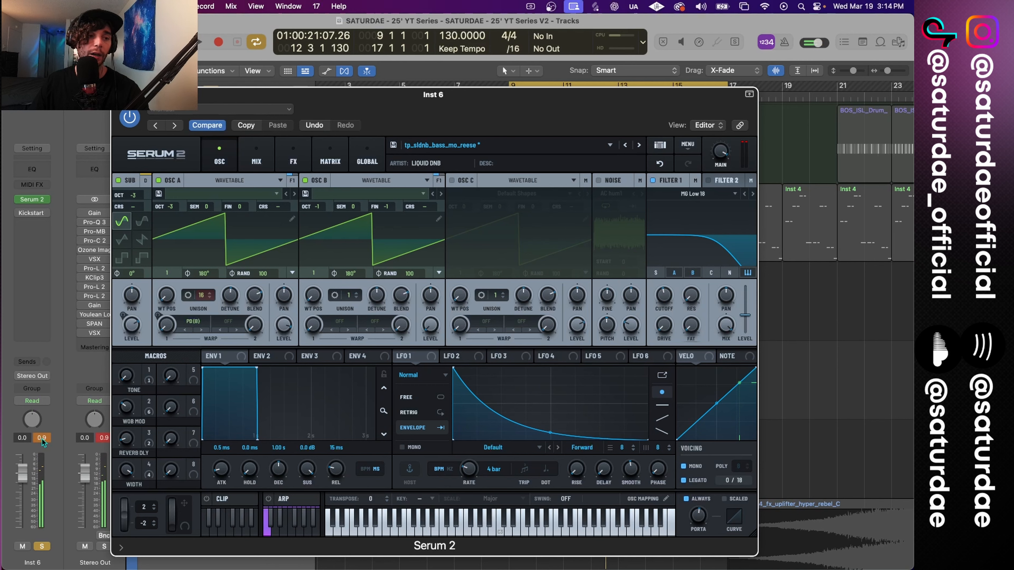
Step: Show the mixer without the plug-in window and clear the peak levels of Inst 6 and Stereo Out
key("x")
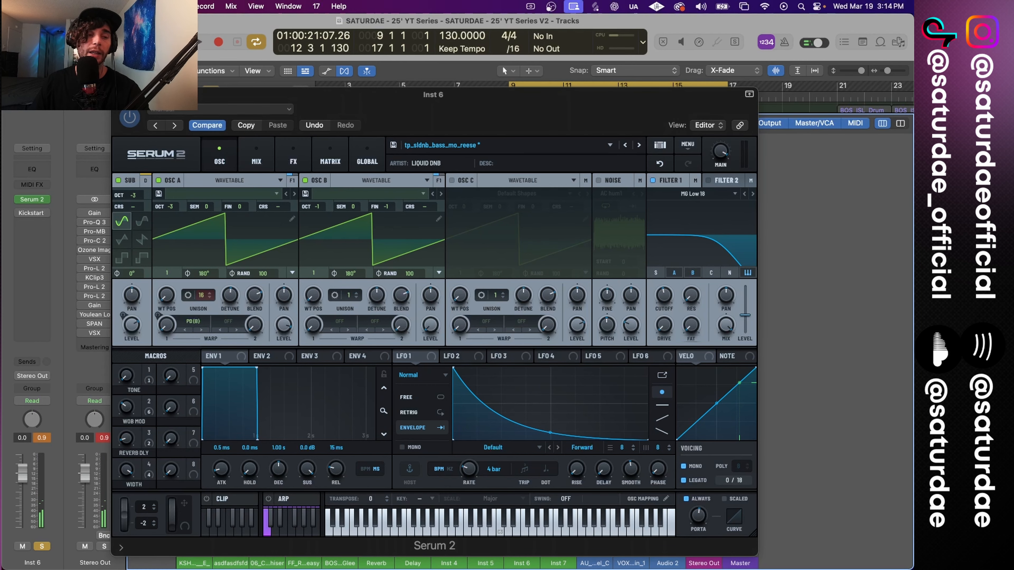
key("v")
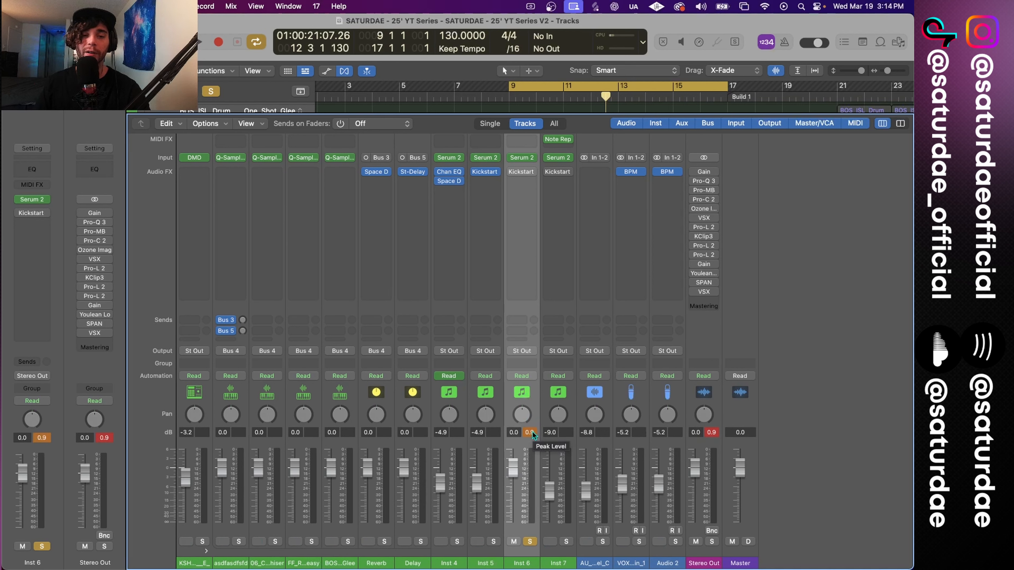
left_click(711, 432)
Step: Replace the first Pro-L 2 on the Stereo Out channel, just above KClip3, with Logic's stereo Limiter
mouse_move(713, 171)
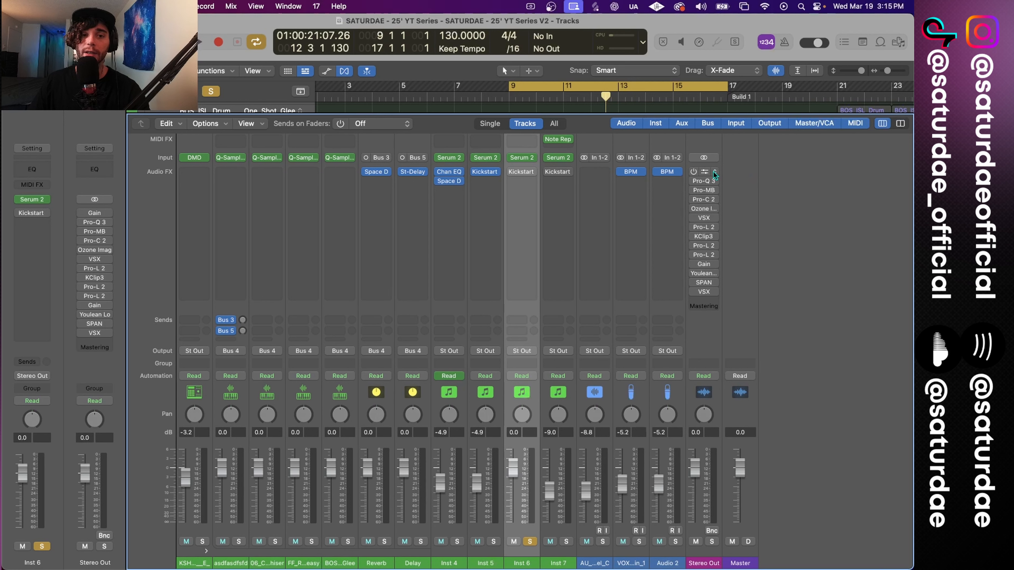
mouse_move(714, 228)
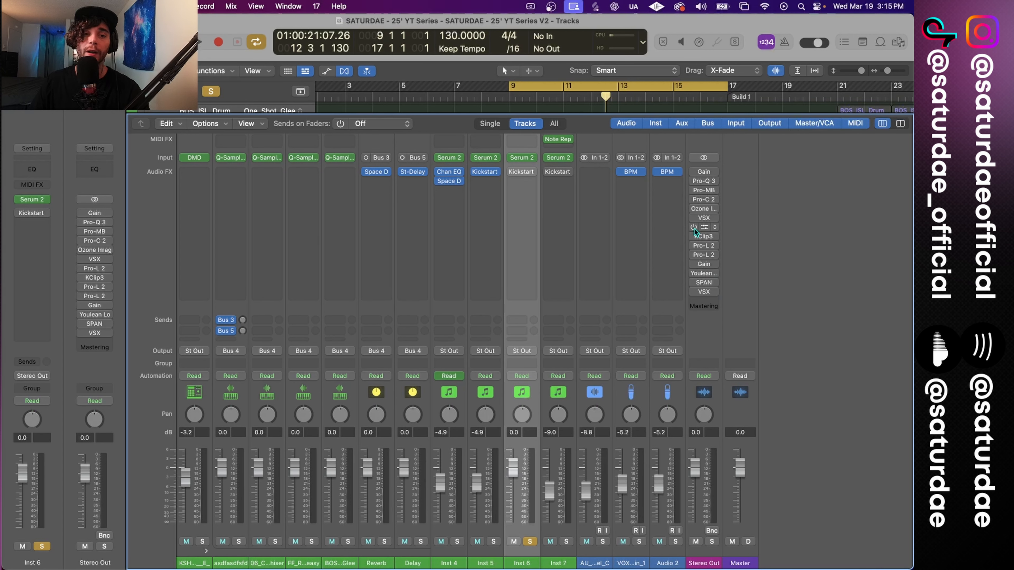
left_click(705, 228)
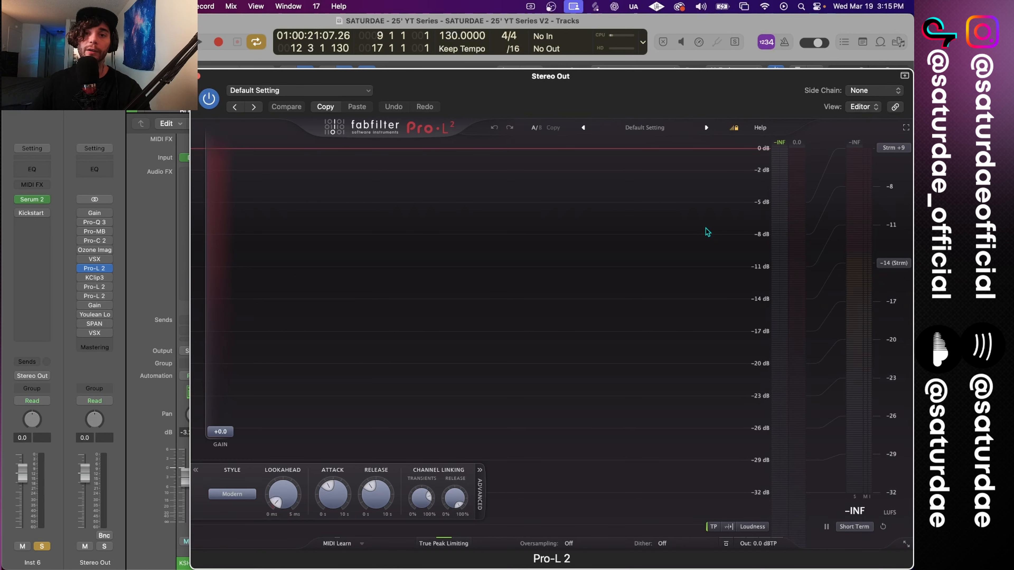
key("super+w")
left_click(714, 227)
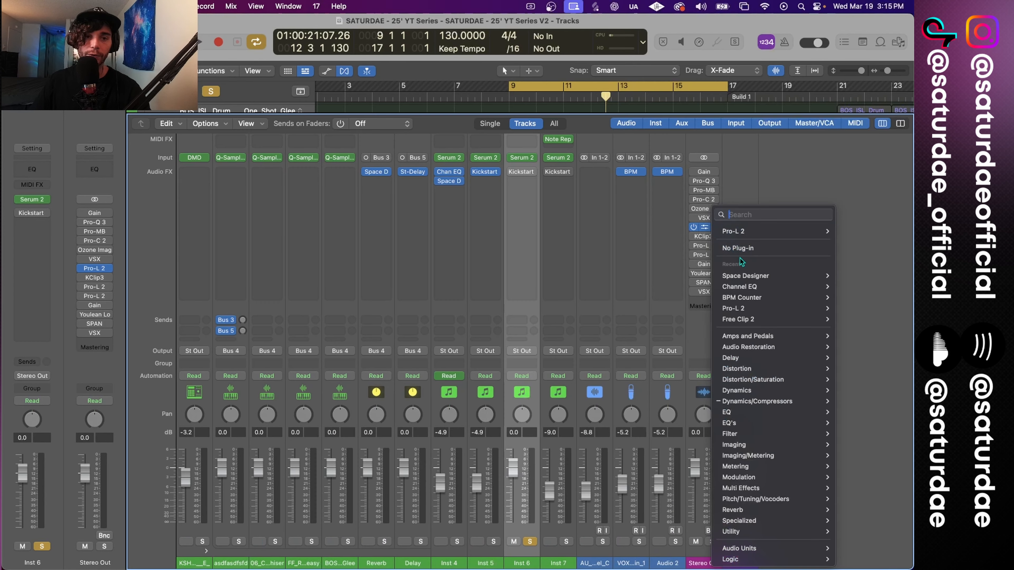
mouse_move(766, 519)
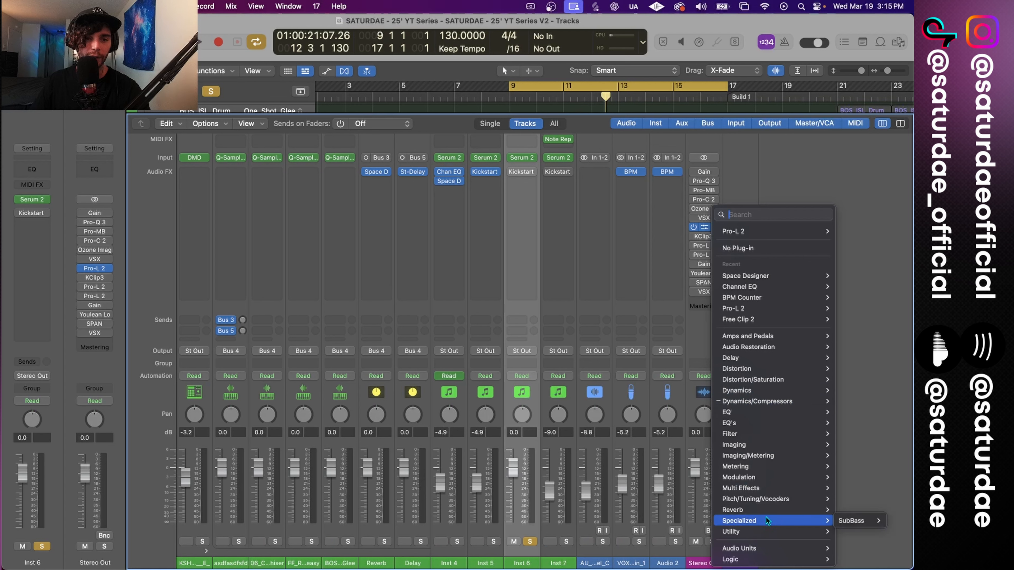
mouse_move(772, 391)
mouse_move(872, 391)
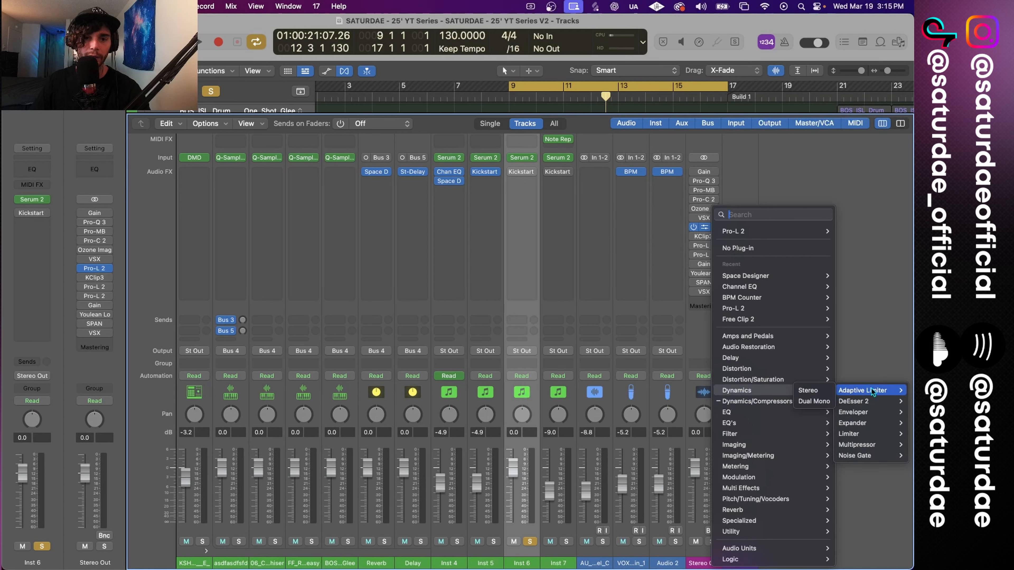
mouse_move(860, 435)
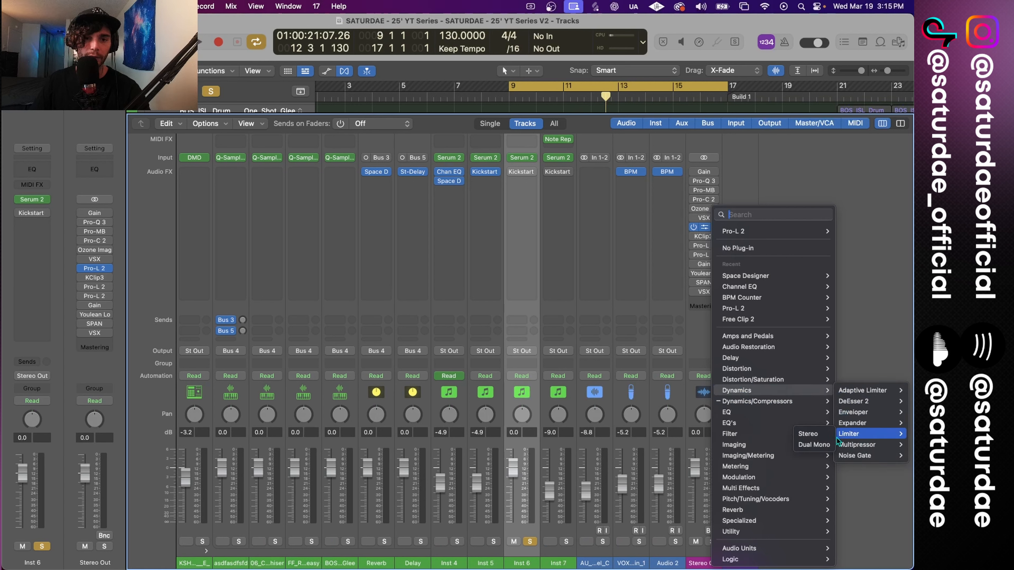
left_click(816, 436)
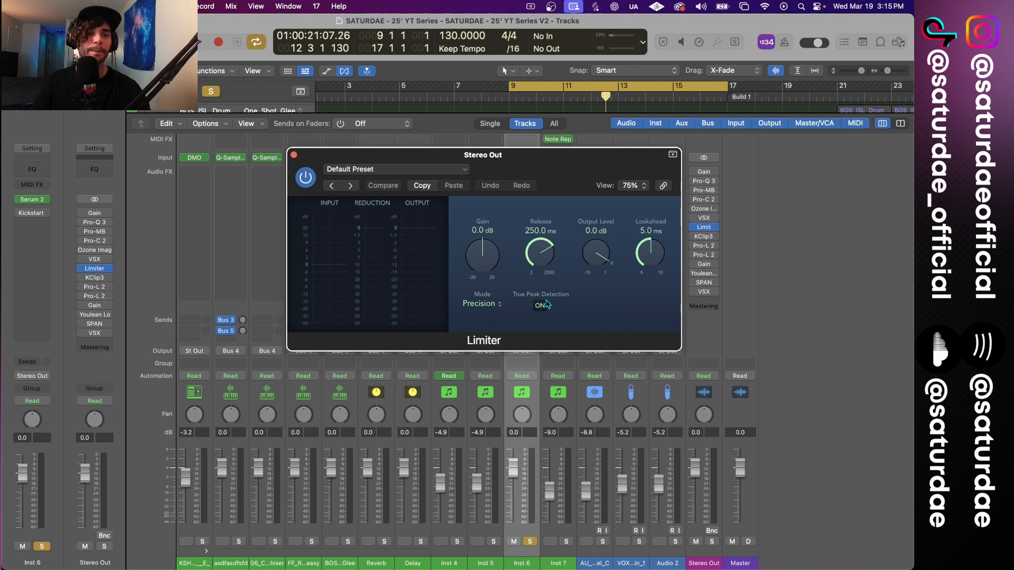
Step: Test the Limiter's output level at -10.0 dB against Stereo Out's peak during playback, and restore it to 0.0 dB
left_click_drag(580, 217, 555, 166)
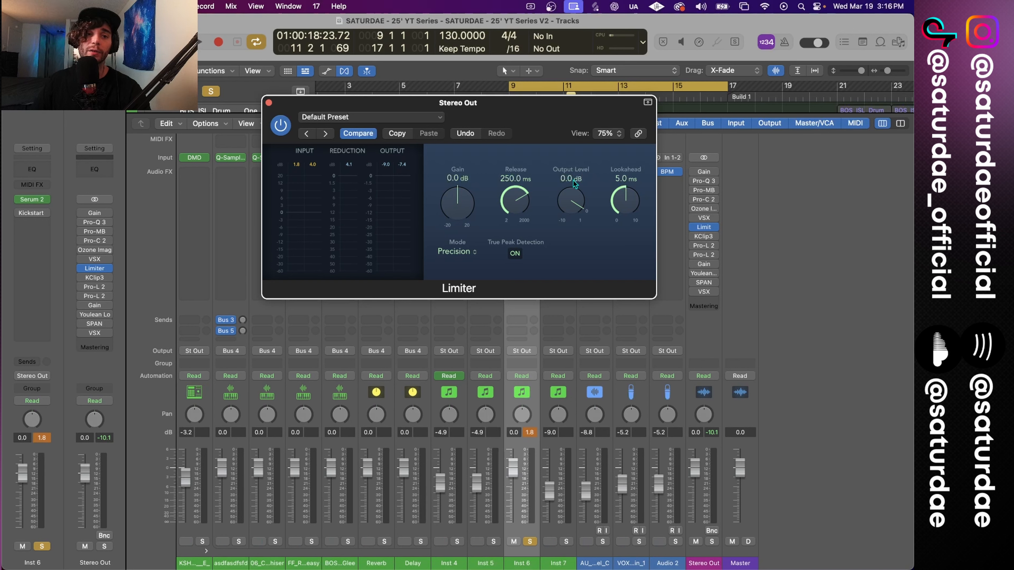
left_click_drag(572, 203, 579, 385)
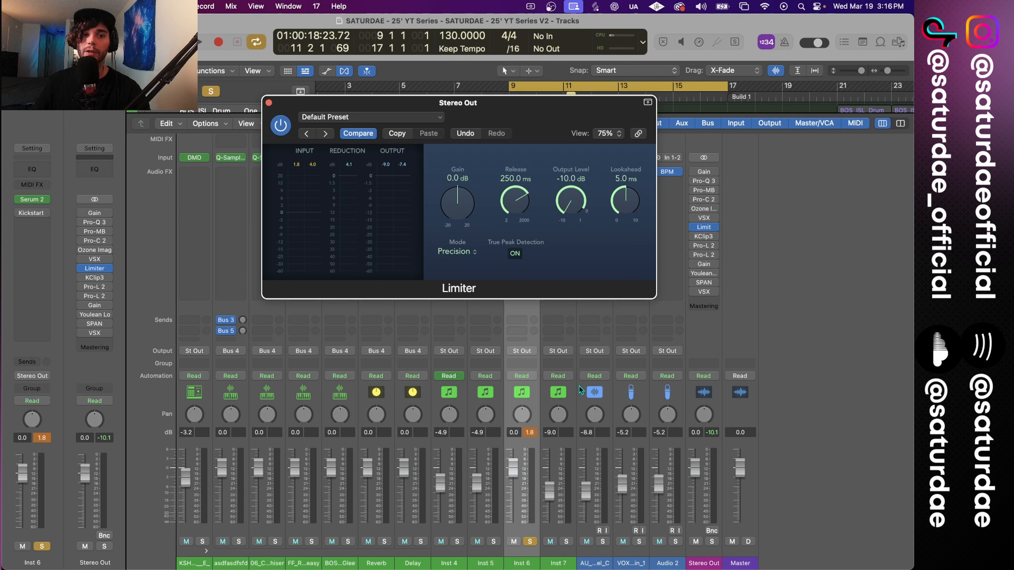
key("space")
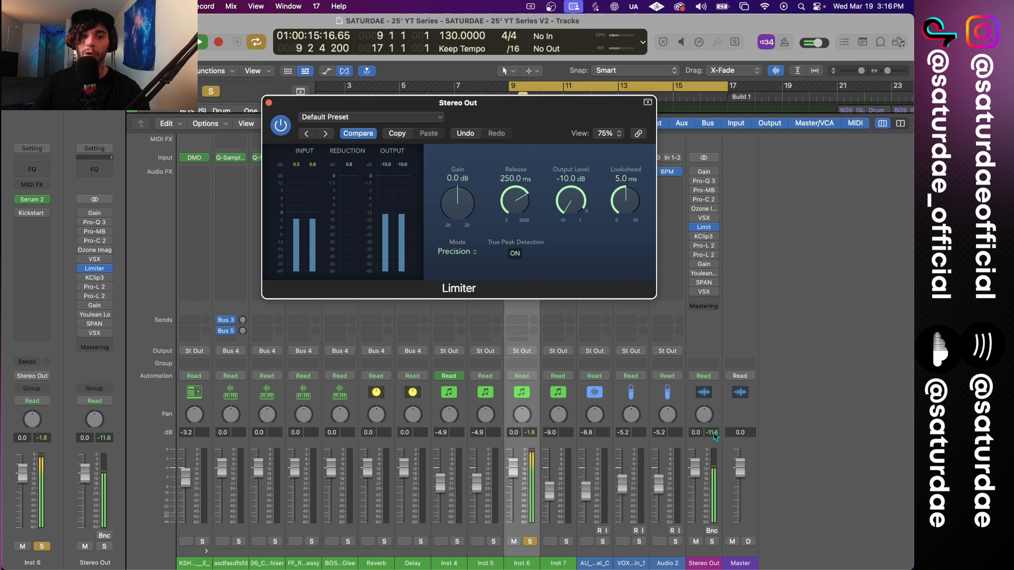
left_click(714, 431)
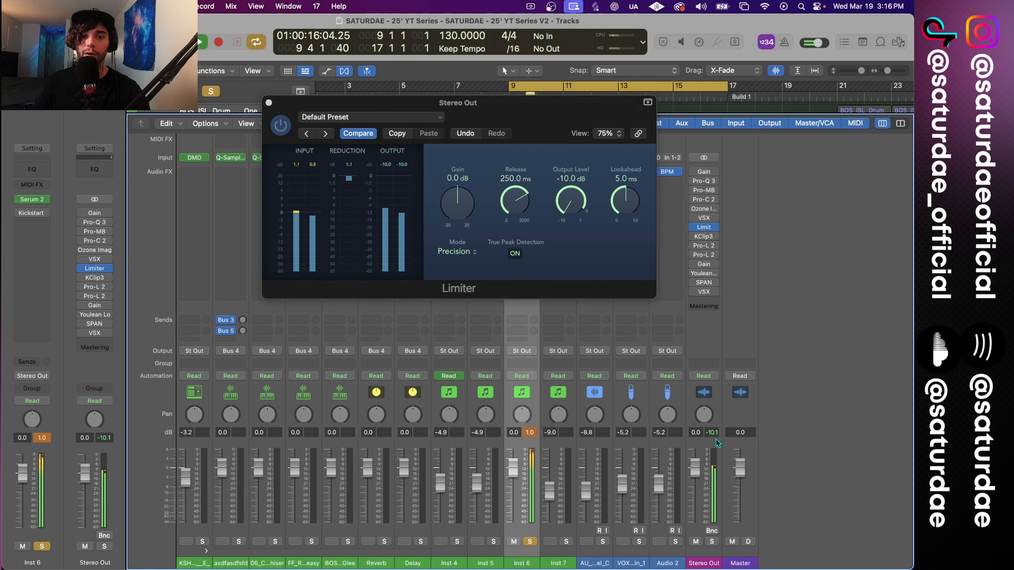
left_click(576, 209, "alt")
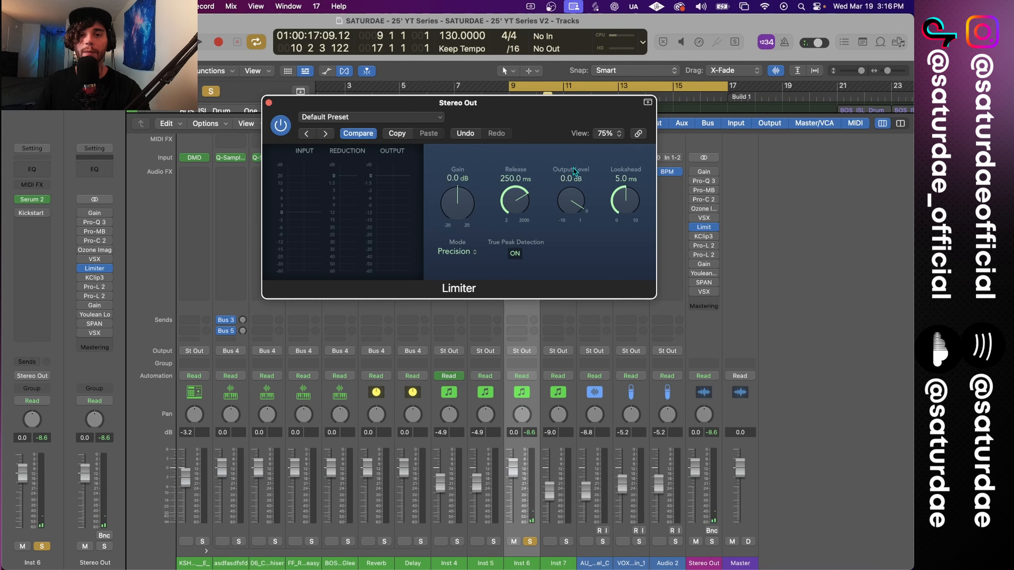
left_click(269, 104)
Step: Pull the Stereo Out fader down and reset it to 0.0 dB
left_click(711, 398)
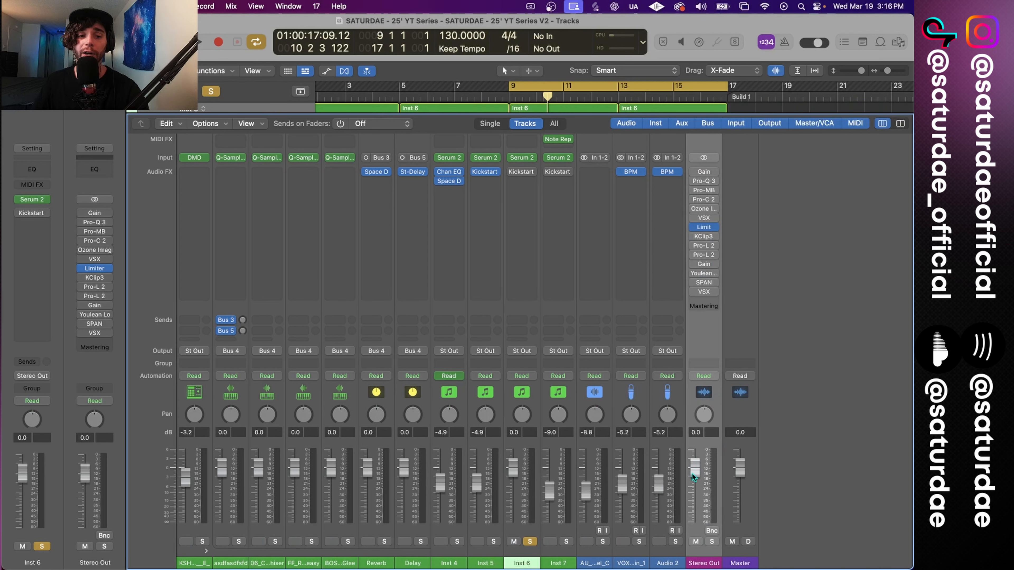
mouse_move(692, 474)
left_mouse_down()
mouse_move(695, 482)
mouse_move(695, 466)
left_mouse_up()
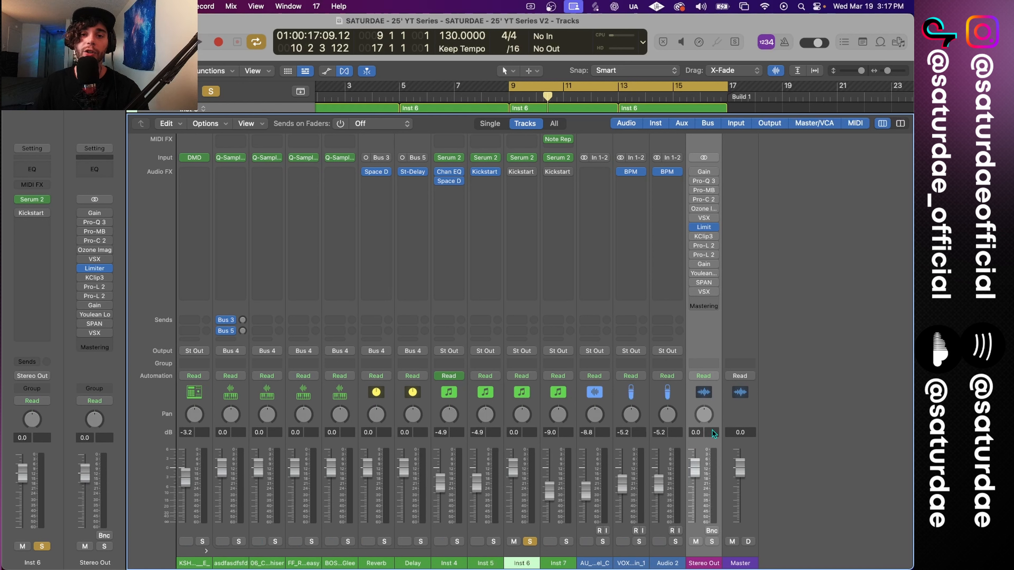
left_click_drag(696, 464, 695, 498)
left_click(694, 491, "alt")
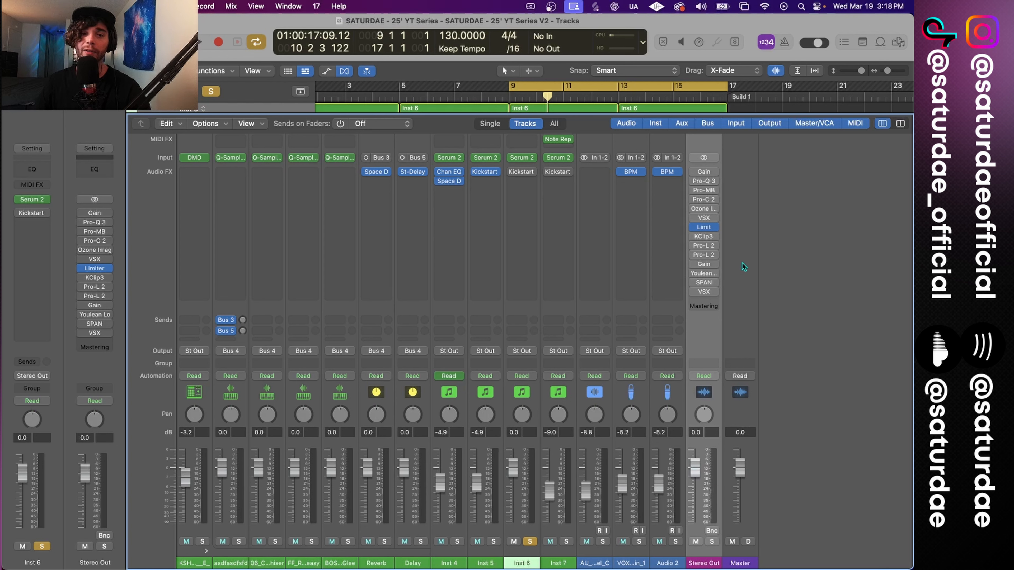
Step: Enable the Gain plug-in in the first slot of Stereo Out and leave its gain at 0.0 dB
mouse_move(705, 230)
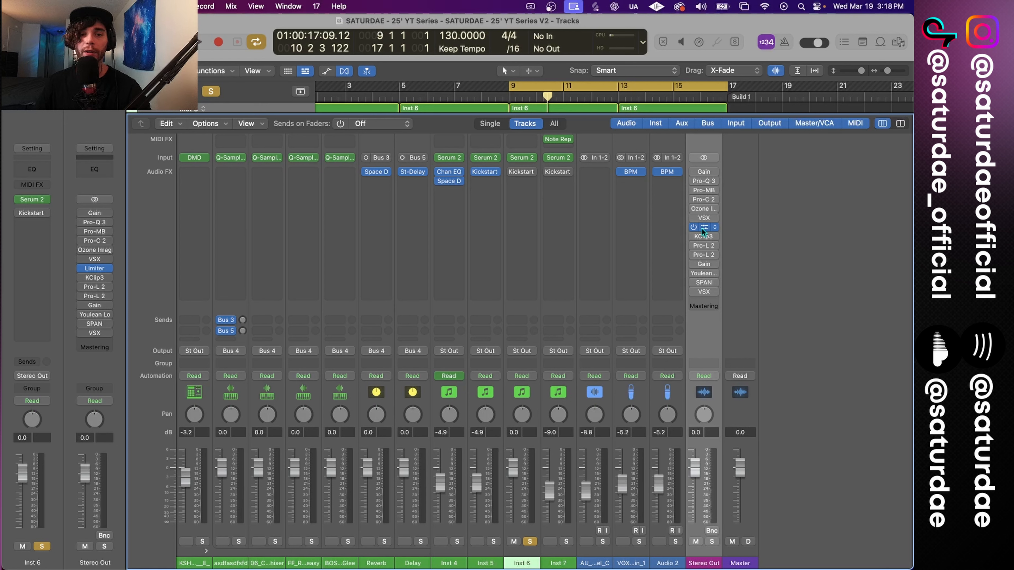
left_click(702, 171)
left_click_drag(325, 248, 319, 248)
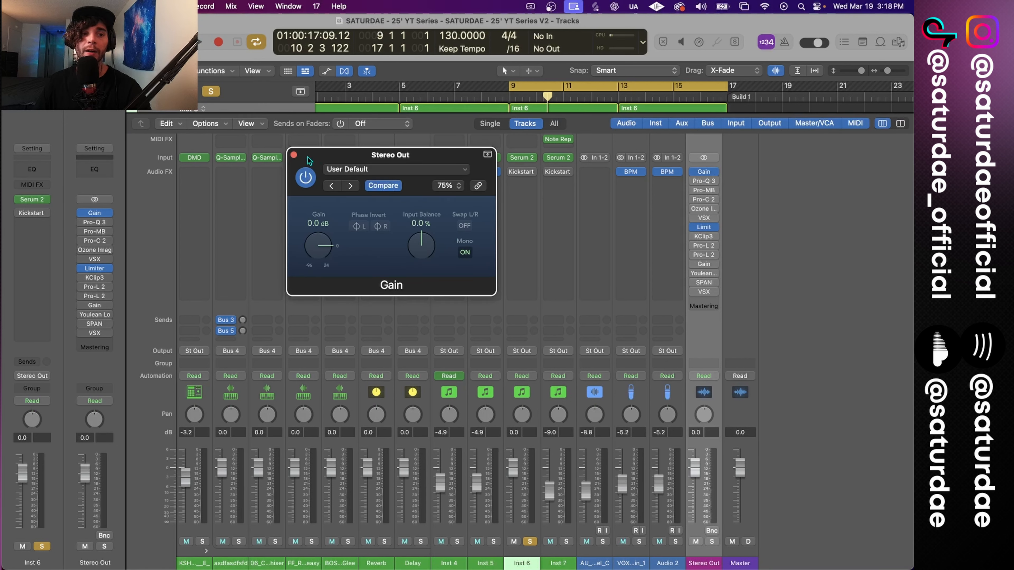
left_click(294, 155)
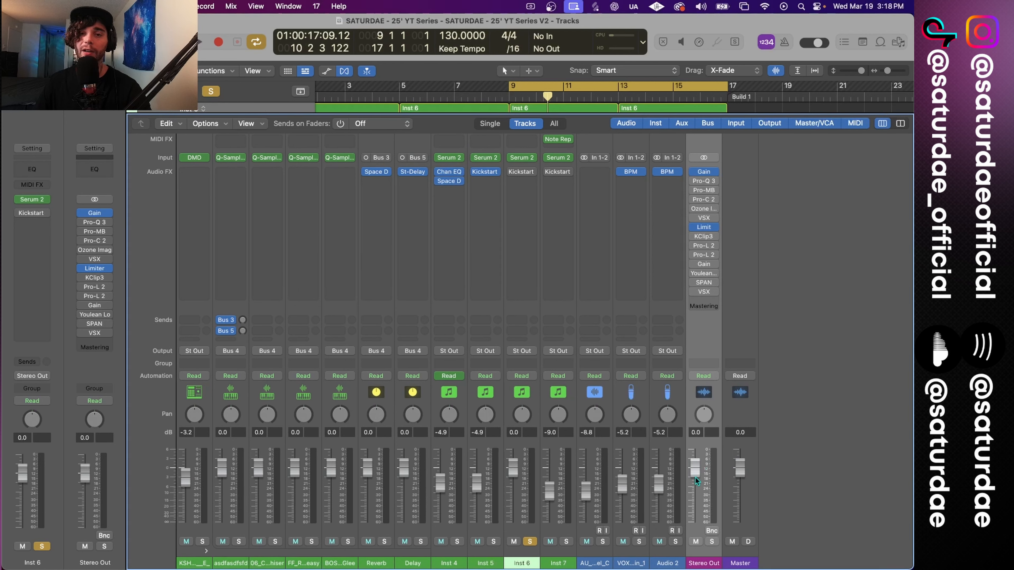